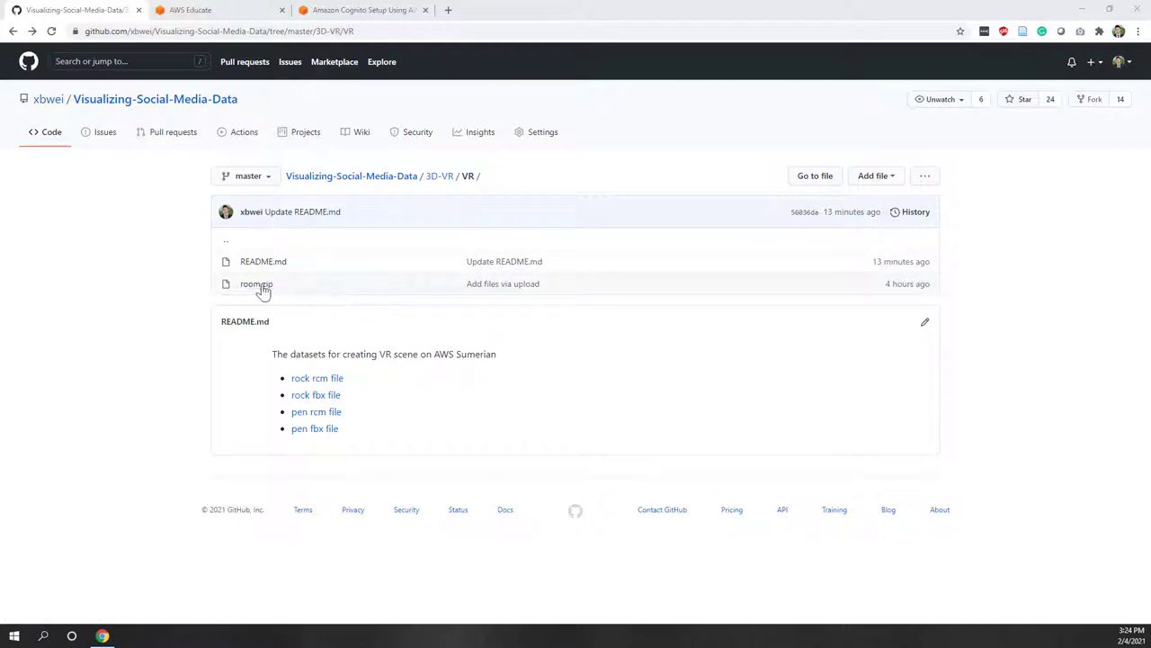
Download room.zip from the repository's VR folder and return to the folder listing.
left_click(256, 284)
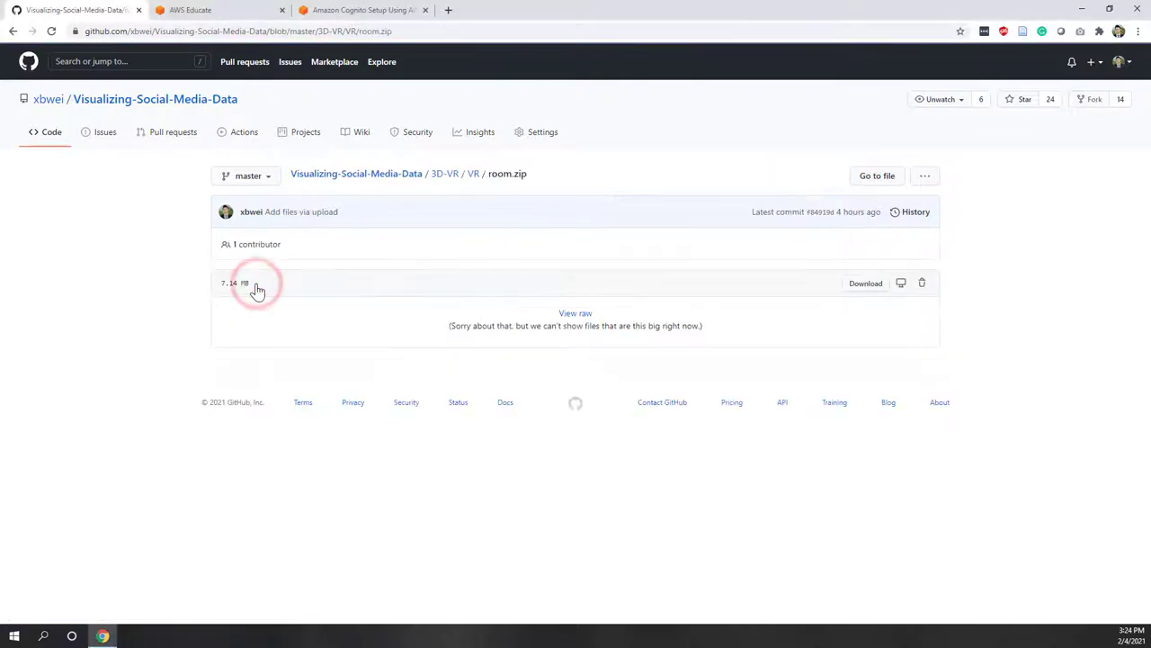
left_click(865, 284)
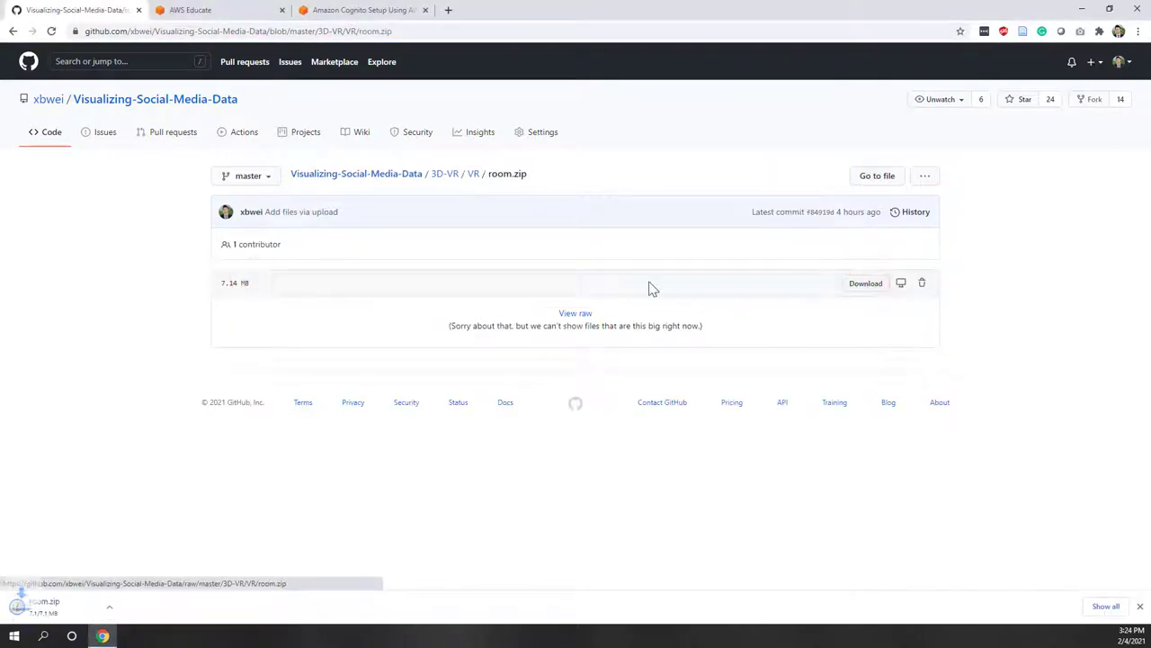
left_click(474, 175)
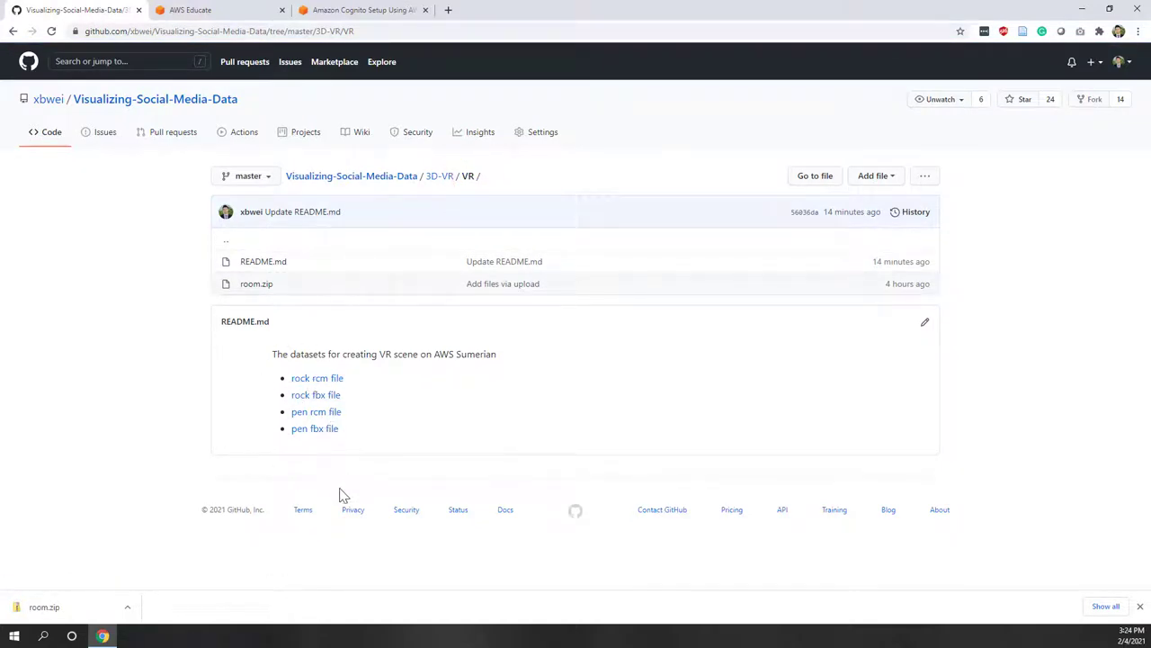
Download rock.fbx from Autodesk Drive through the README's rock fbx link and check it alongside room.zip in the Downloads folder.
right_click(331, 395)
left_click(343, 405)
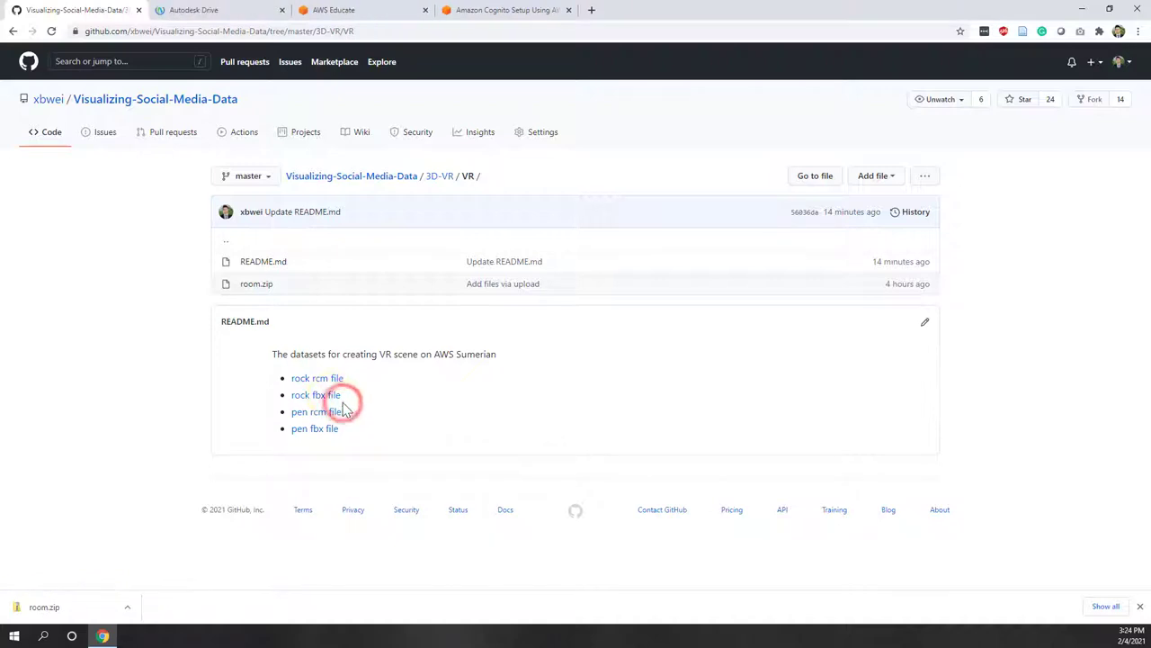
left_click(180, 9)
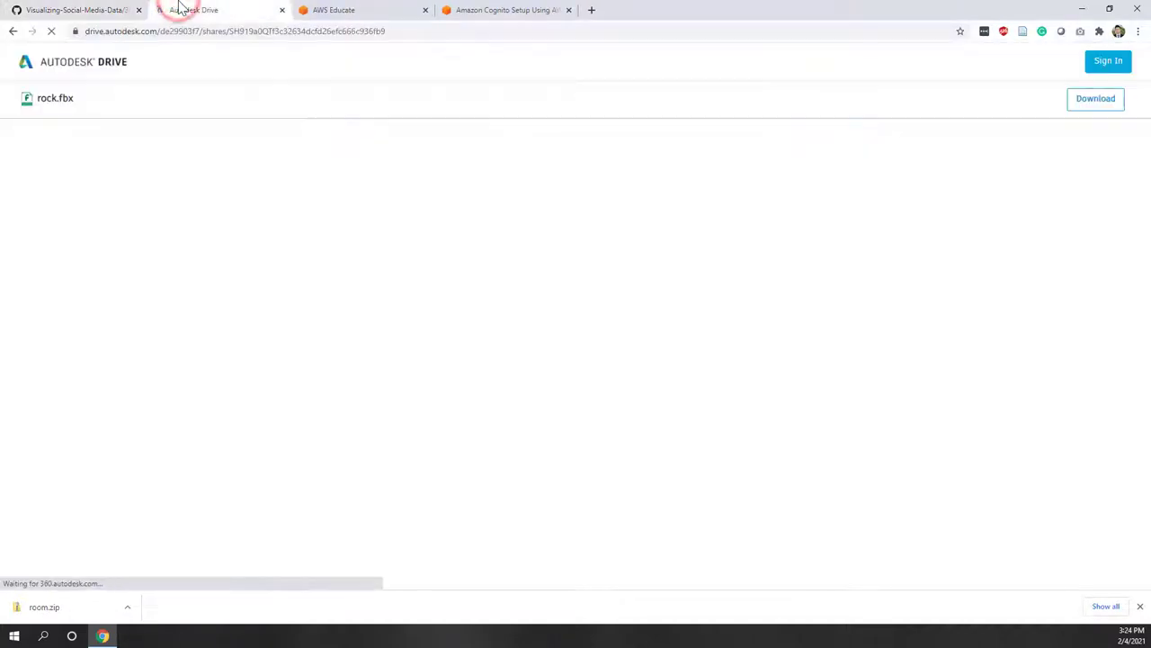
left_click(1110, 106)
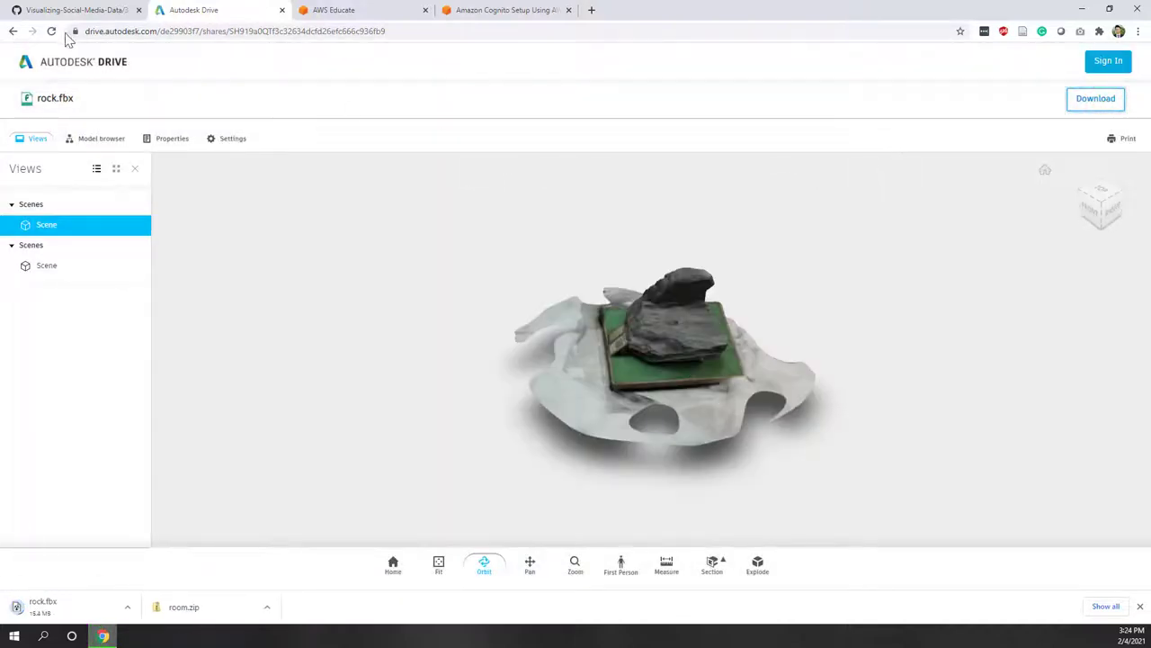
left_click(75, 10)
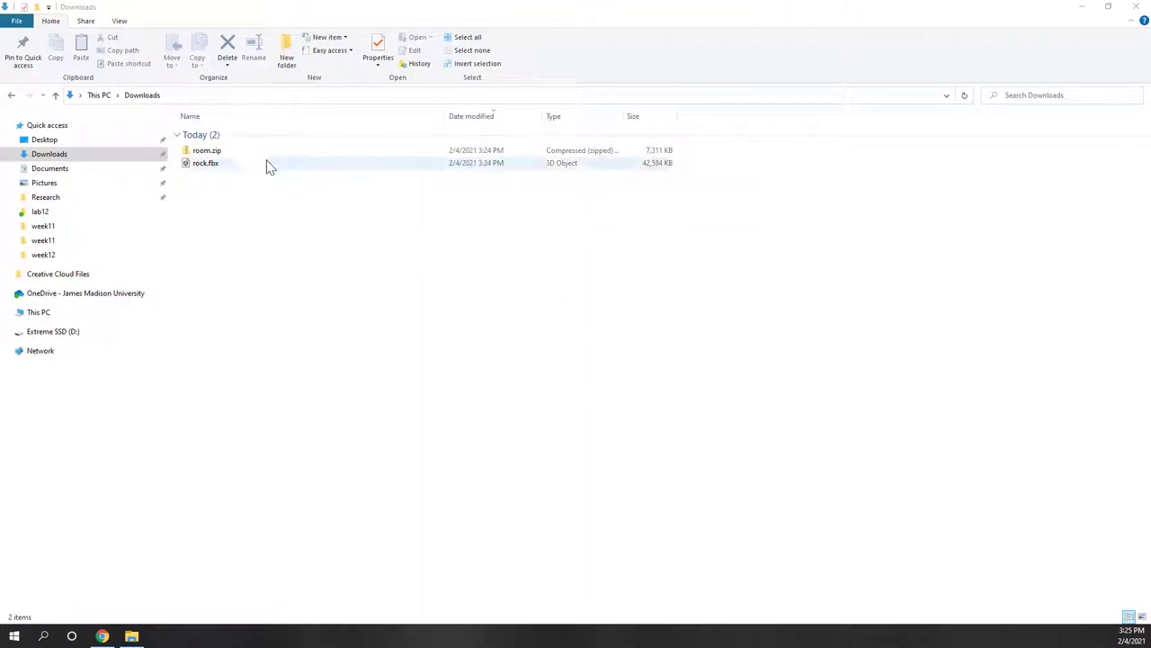
left_click(260, 153)
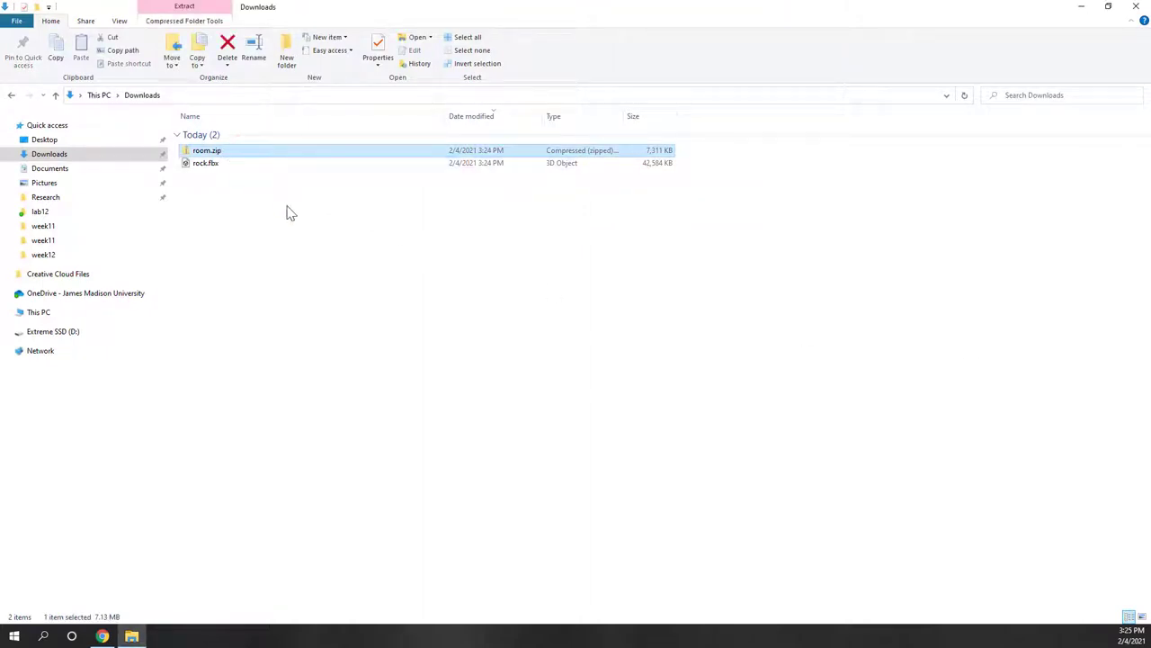
left_click(231, 168)
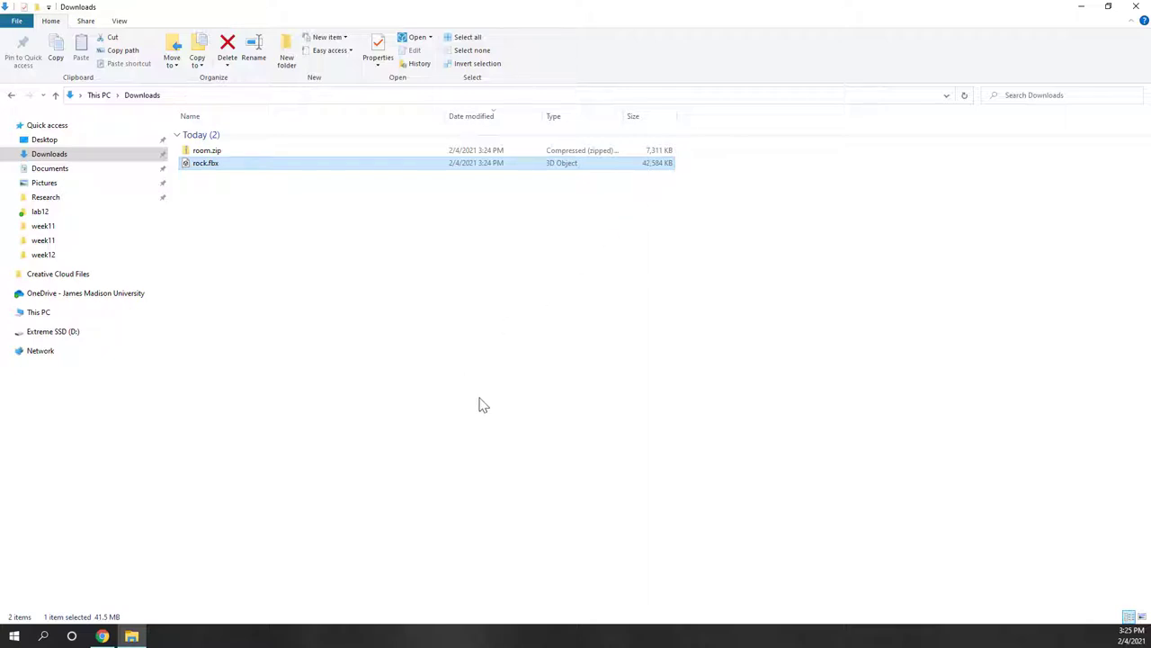
Switch back to Chrome and sign in to AWS Educate with the saved account credentials.
left_click(102, 636)
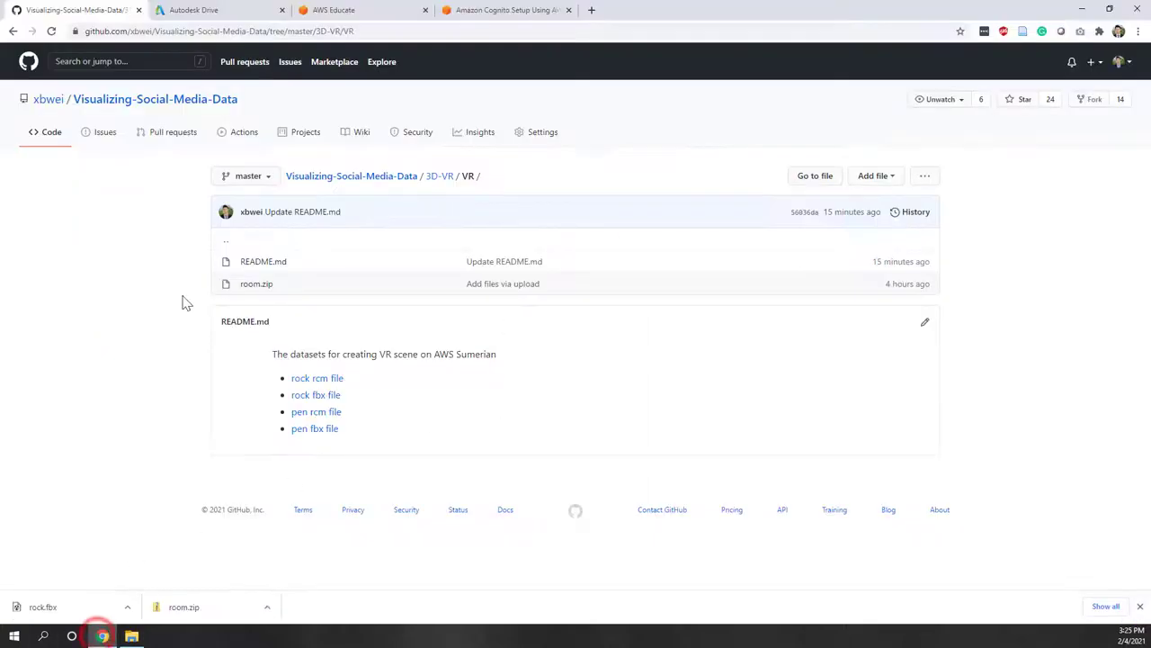
left_click(340, 10)
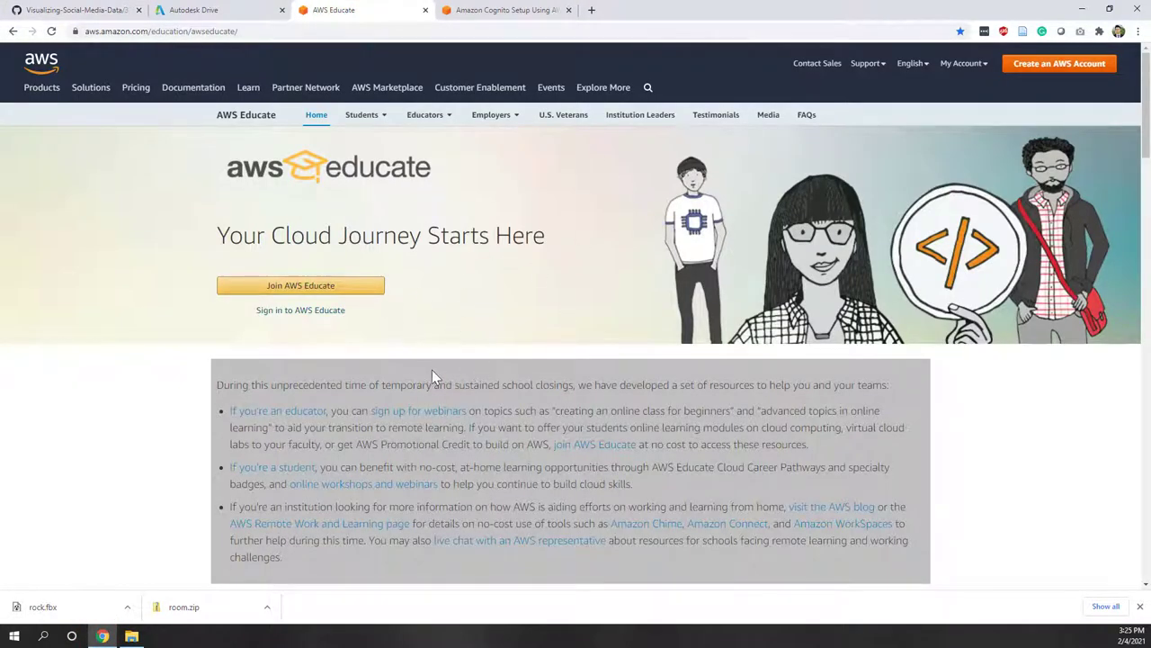
left_click(311, 315)
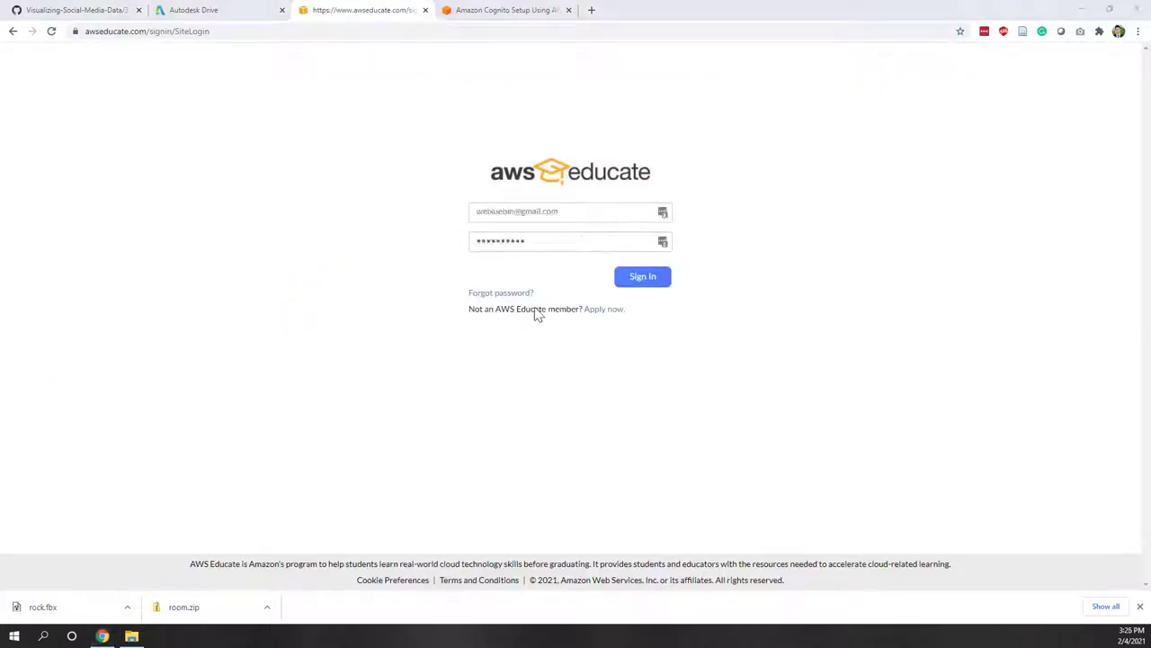
left_click(641, 278)
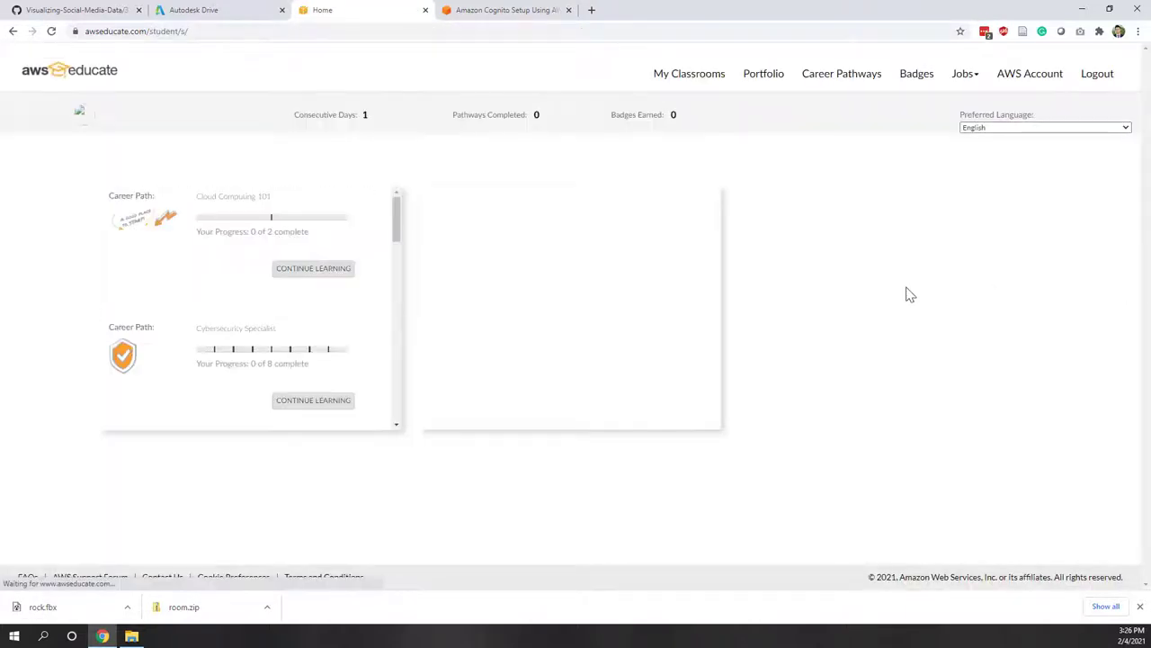
Open the Visualization Methods, Technologies and Tools for Intelligence Analysis classroom and agree to continue to the third-party site.
left_click(682, 75)
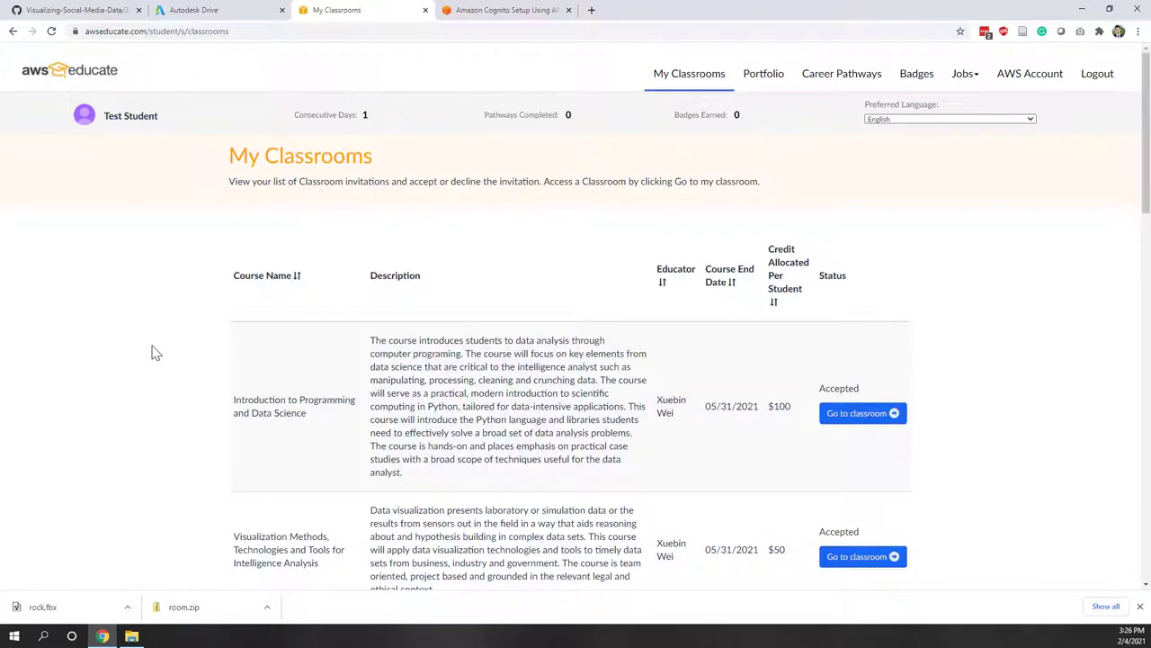
scroll(452, 334, "down", 1)
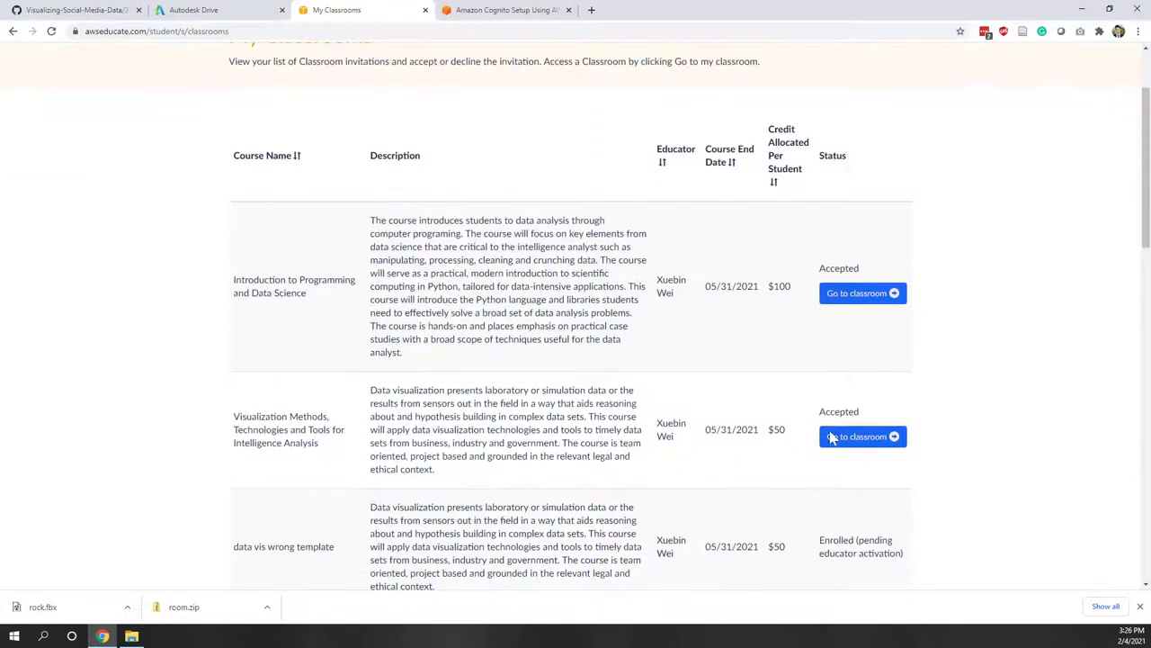
left_click(847, 447)
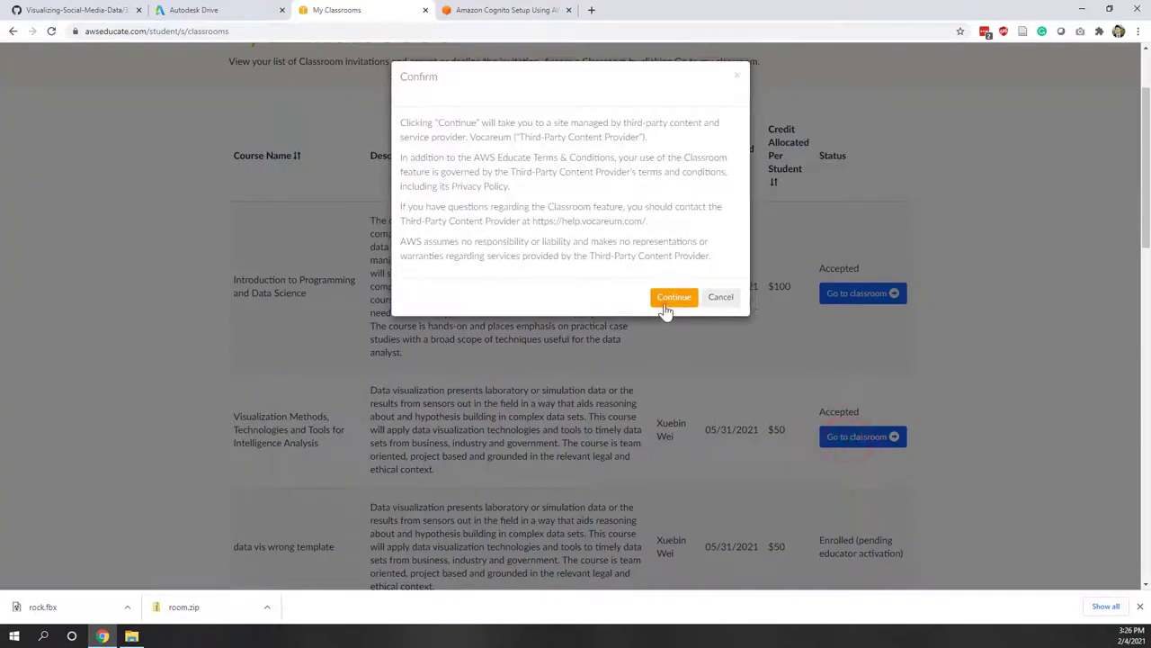
left_click(667, 299)
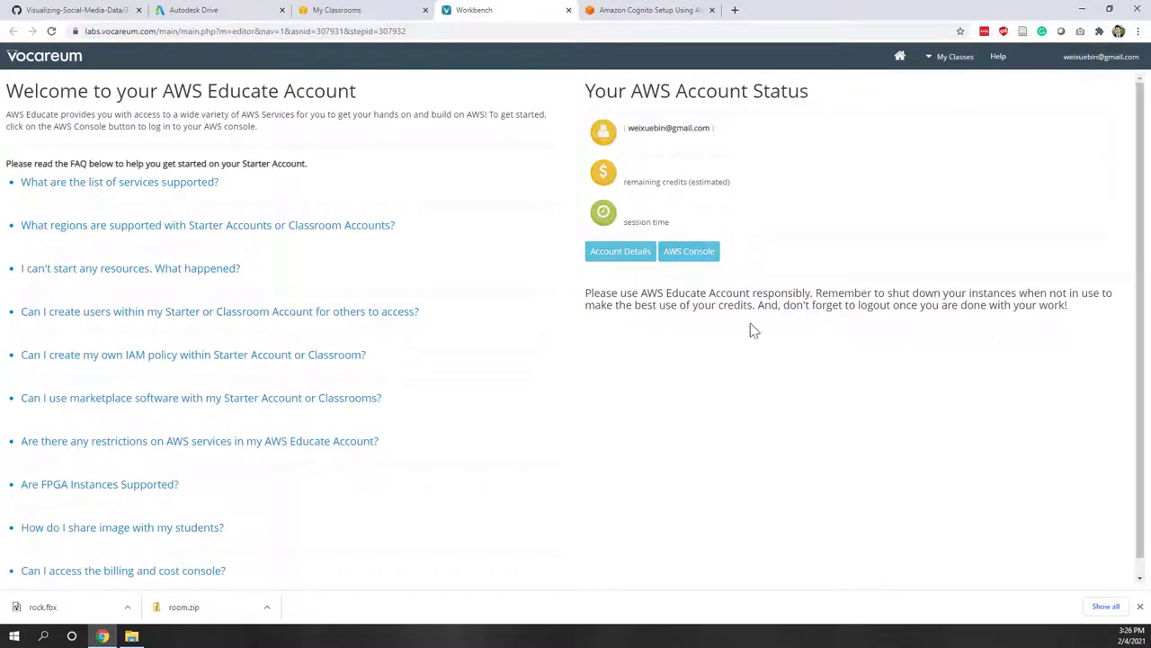
Open the AWS Console, search for the "sumerian" service, open Amazon Sumerian and dismiss its introductory tour.
left_click(695, 255)
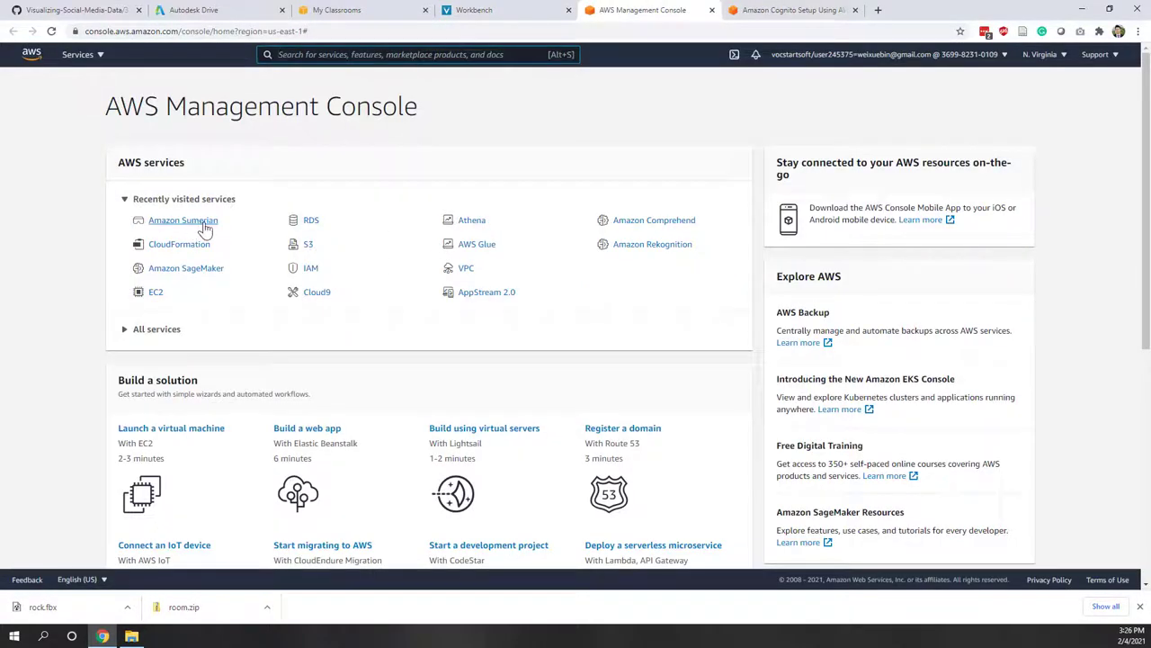
left_click(311, 55)
type("sumerian")
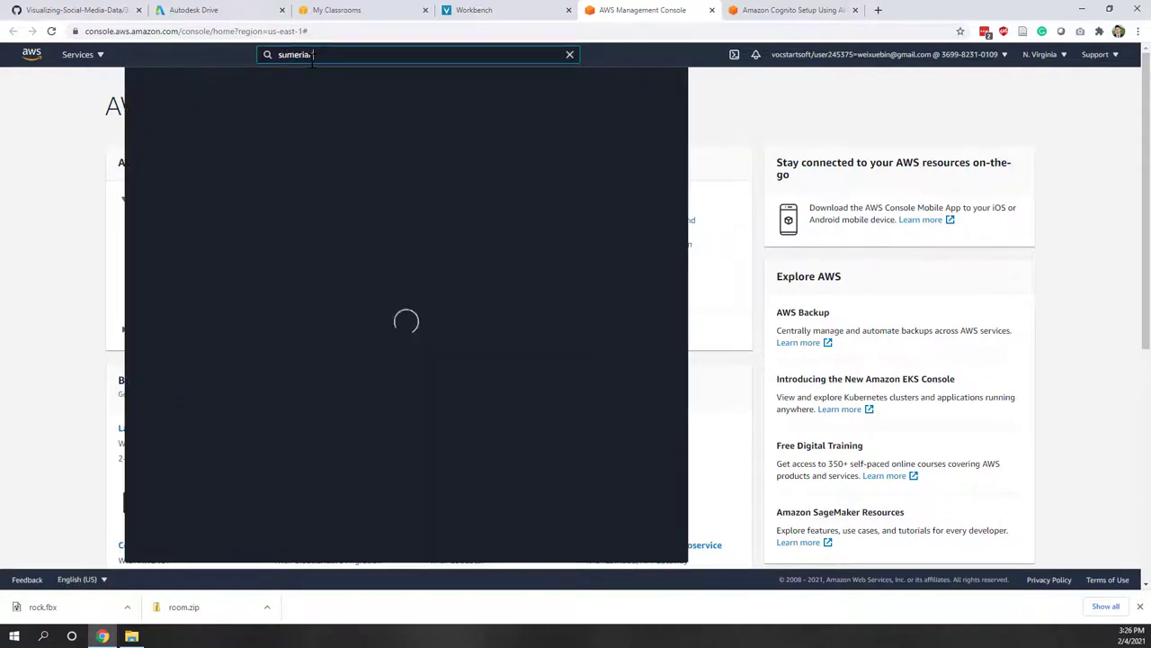
left_click(376, 149)
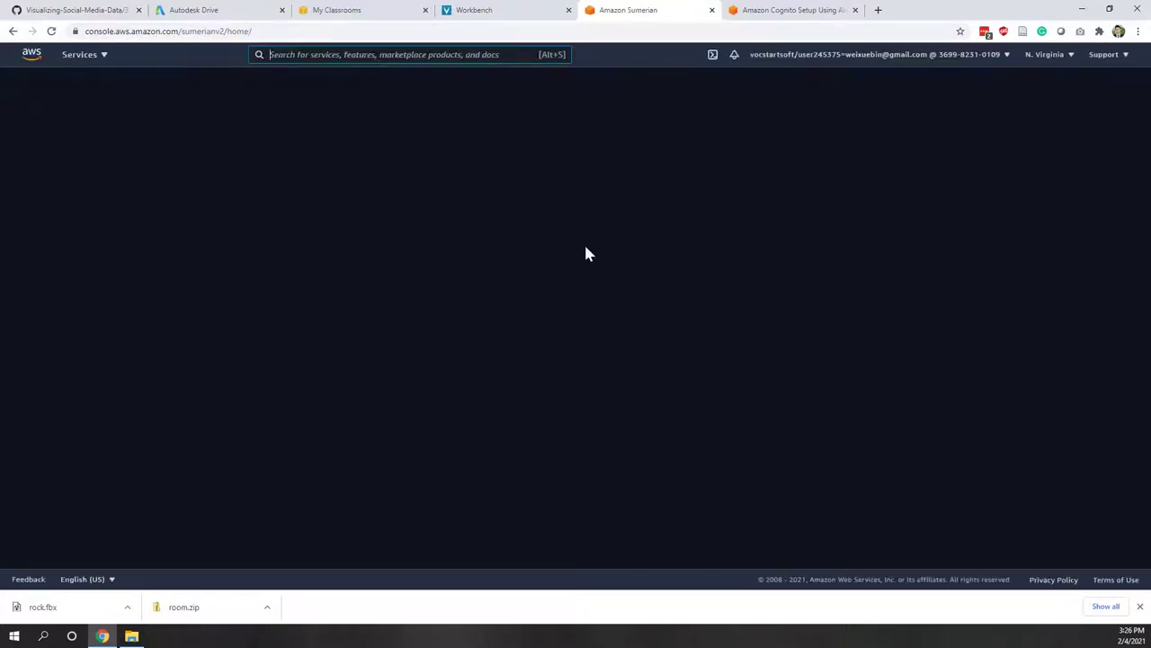
left_click(1140, 607)
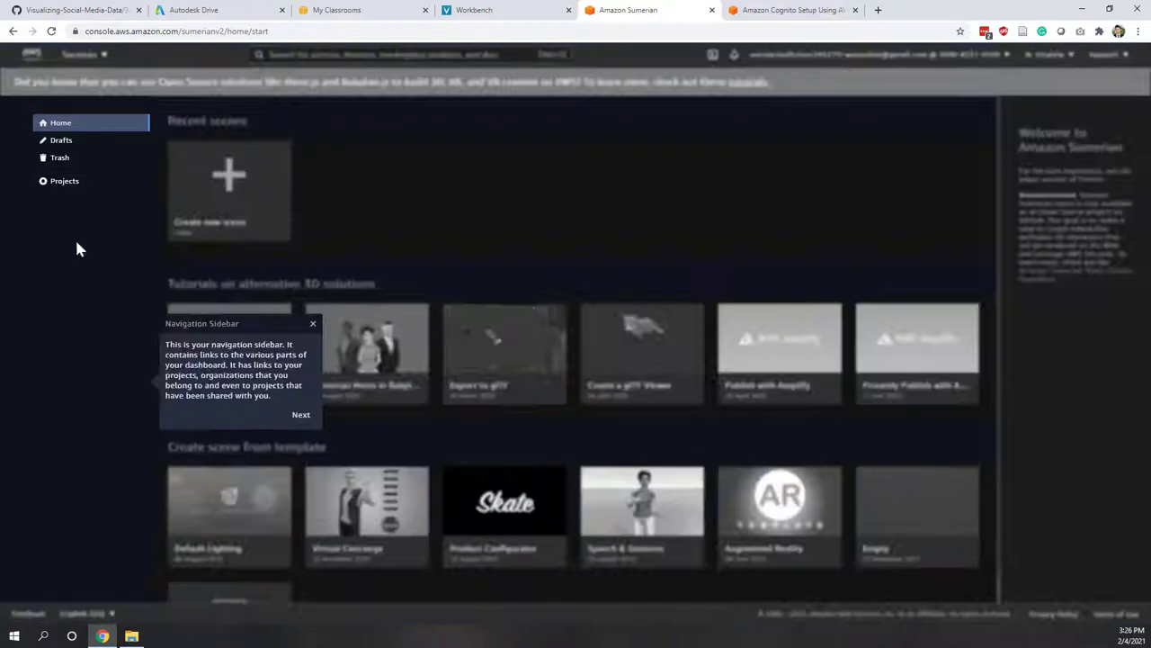
left_click(313, 324)
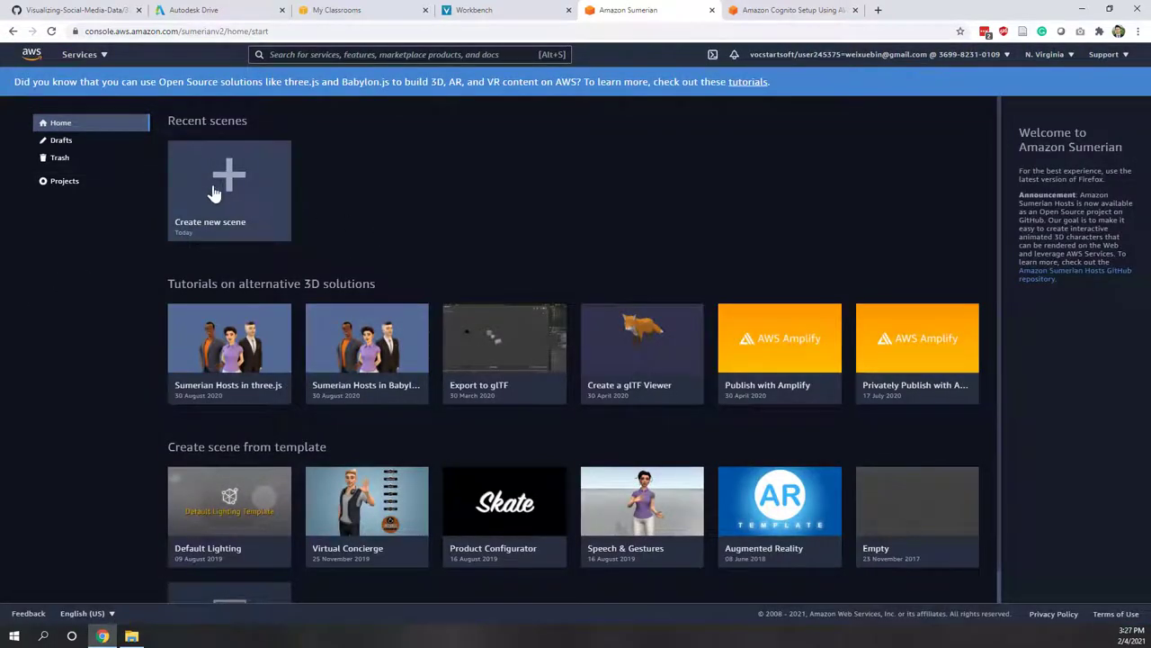
Create a new scene named lab13 from the Default Lighting template.
left_click(232, 526)
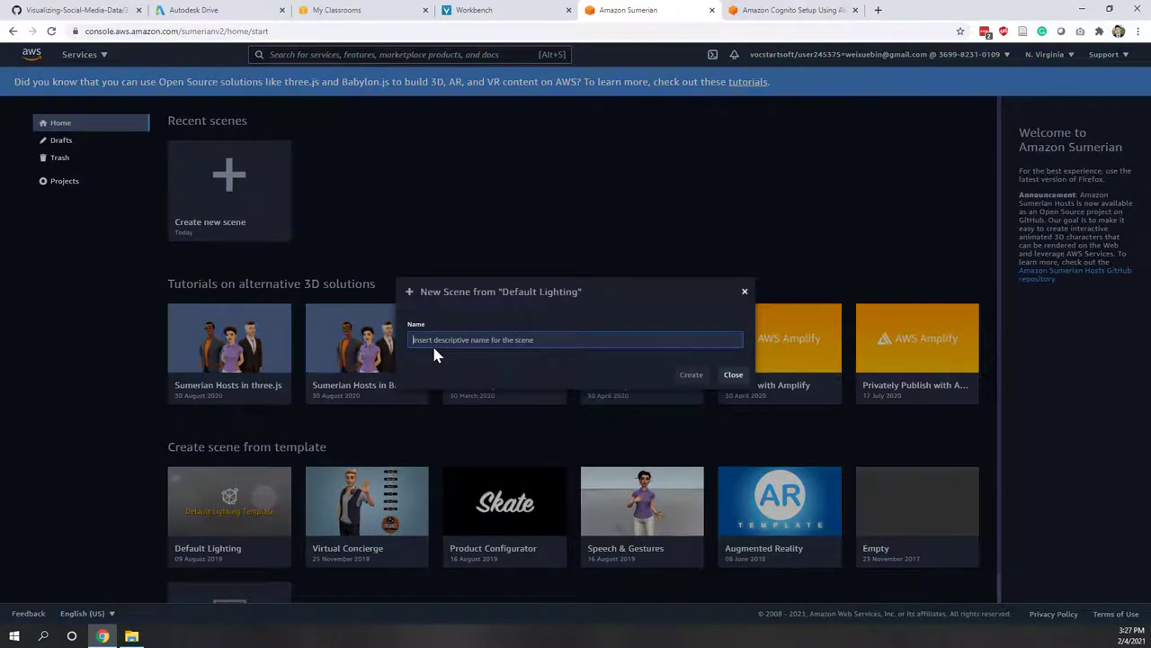
type("lab13")
left_click(682, 381)
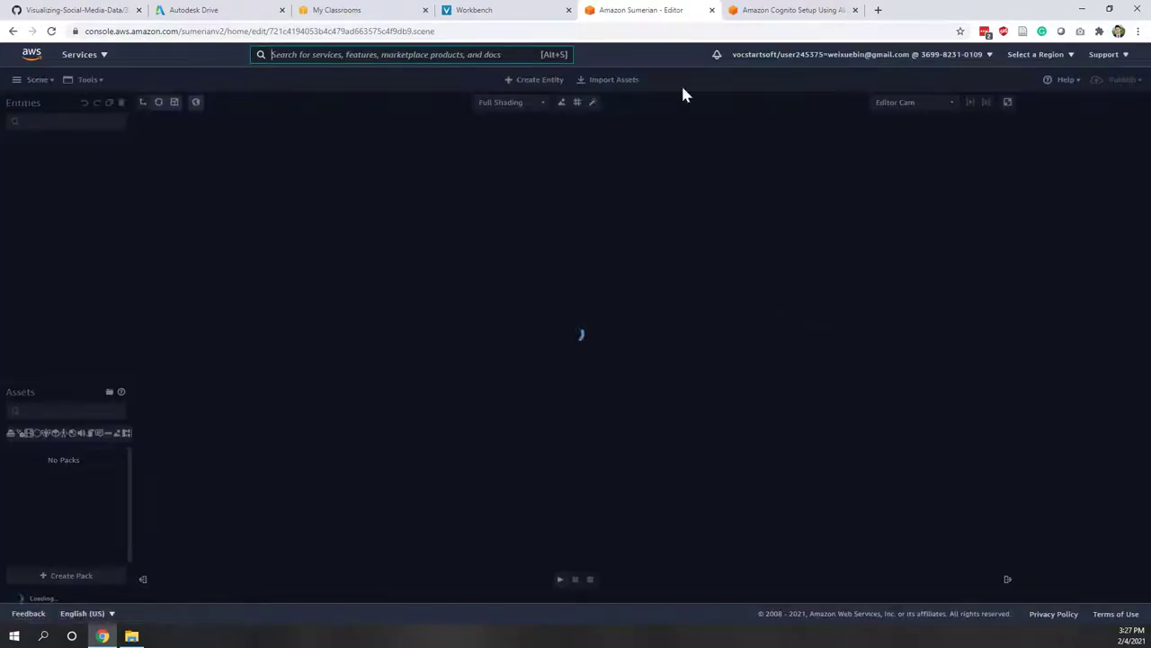
Launch the Amazon Polly and Amazon Lex stack from the Cognito setup tutorial and name the stack lab13-polly.
left_click(749, 11)
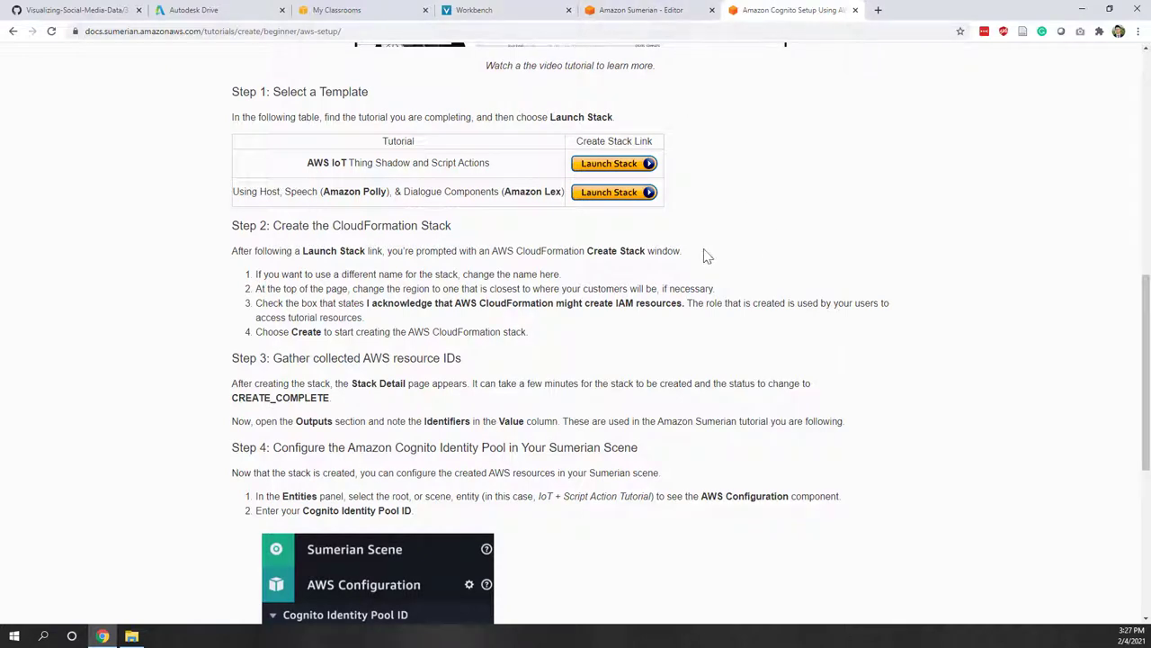
left_click(586, 194)
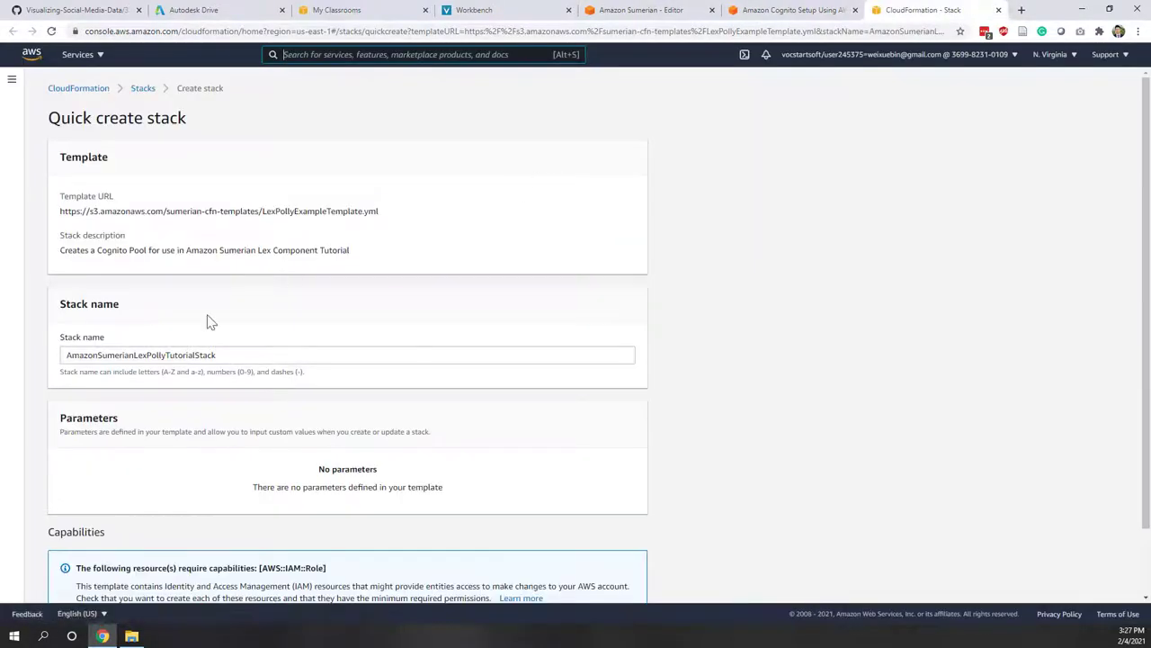
left_click(222, 357)
left_click_drag(266, 353, 27, 339)
type("lab13-polly")
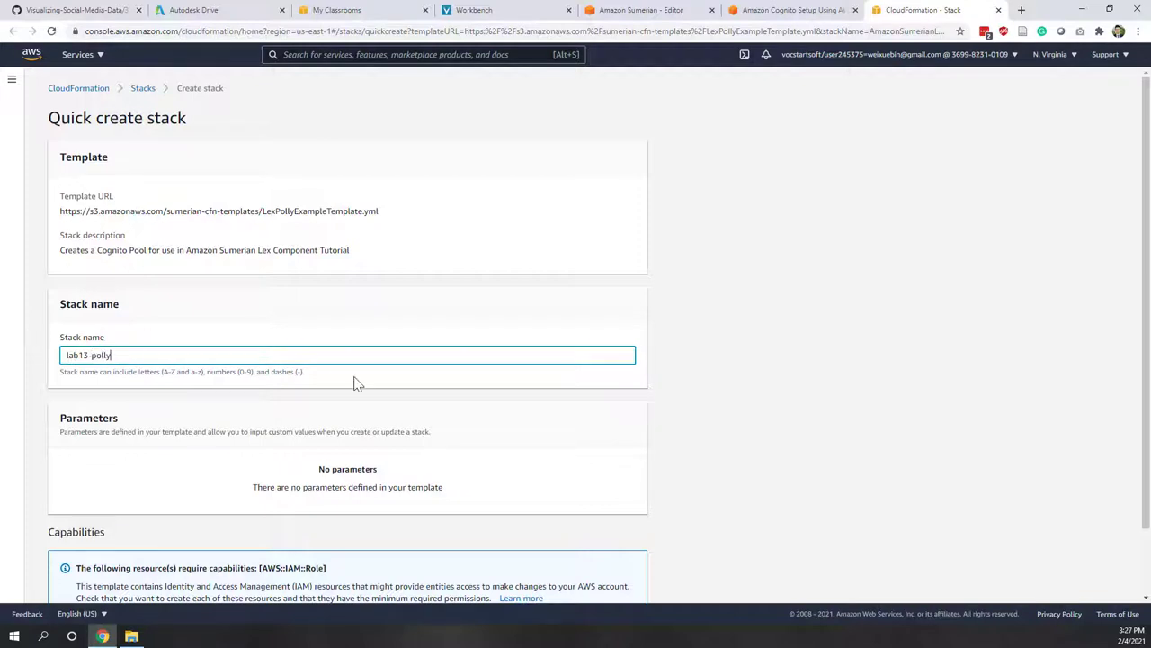
Acknowledge that CloudFormation might create IAM resources and create the stack.
scroll(355, 383, "down", 1)
left_click(81, 546)
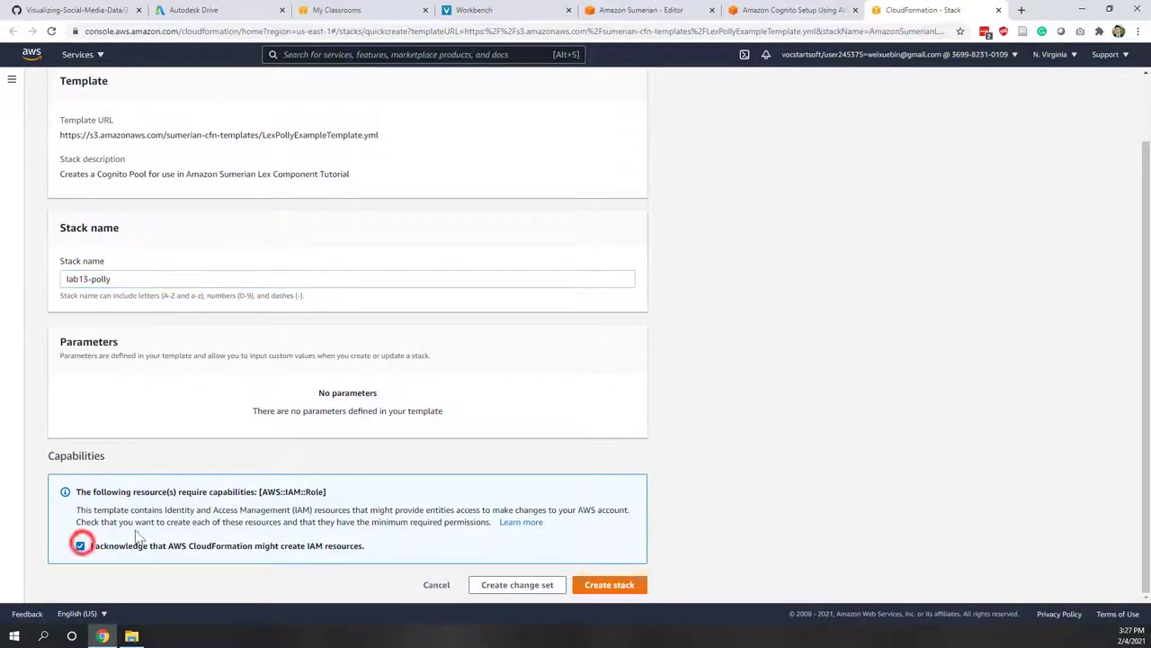
left_click(610, 592)
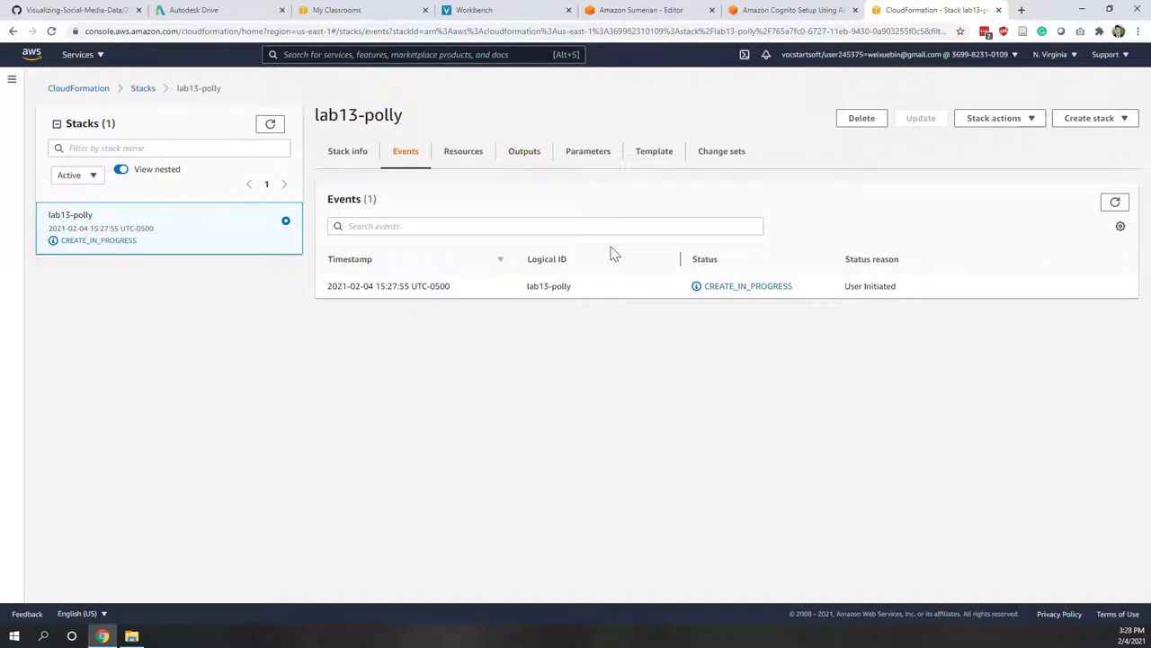
Refresh the lab13-polly stack's outputs, copy the CognitoIdentityPoolID value and return to the lab13 scene in Sumerian.
left_click(1119, 203)
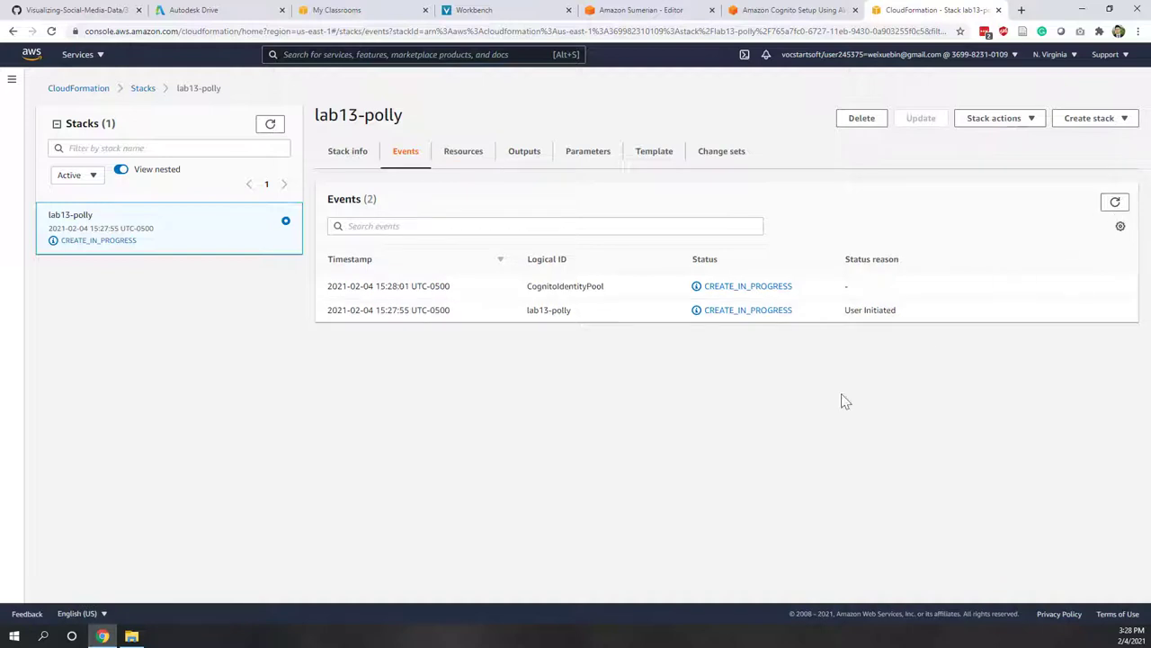
left_click(526, 158)
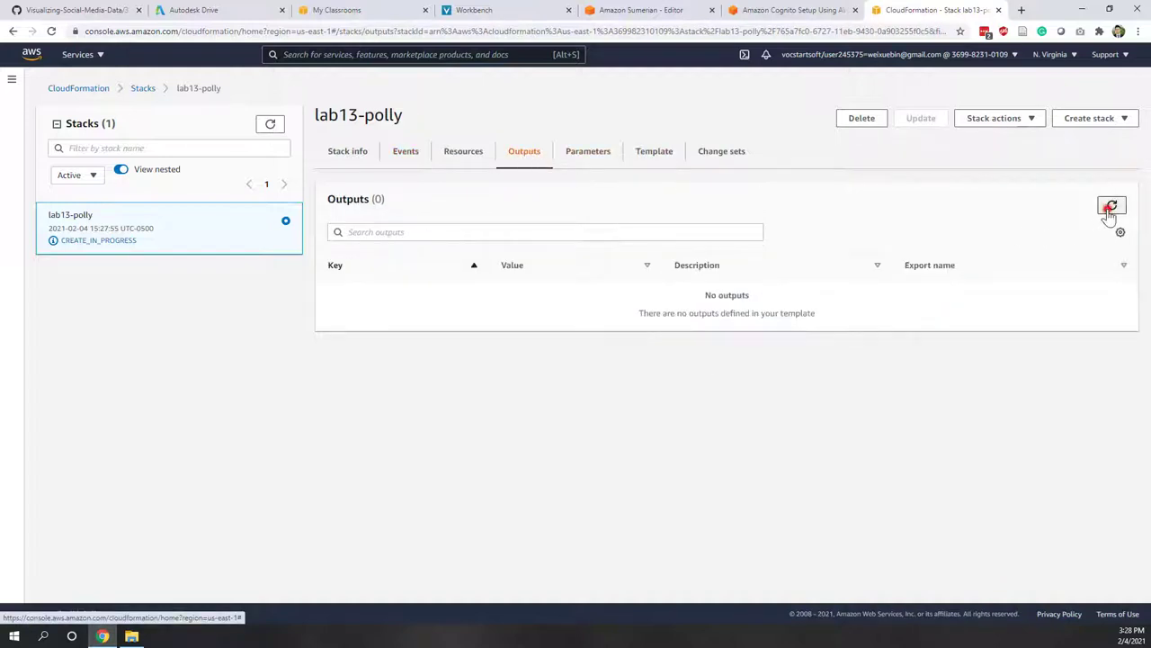
left_click(1111, 209)
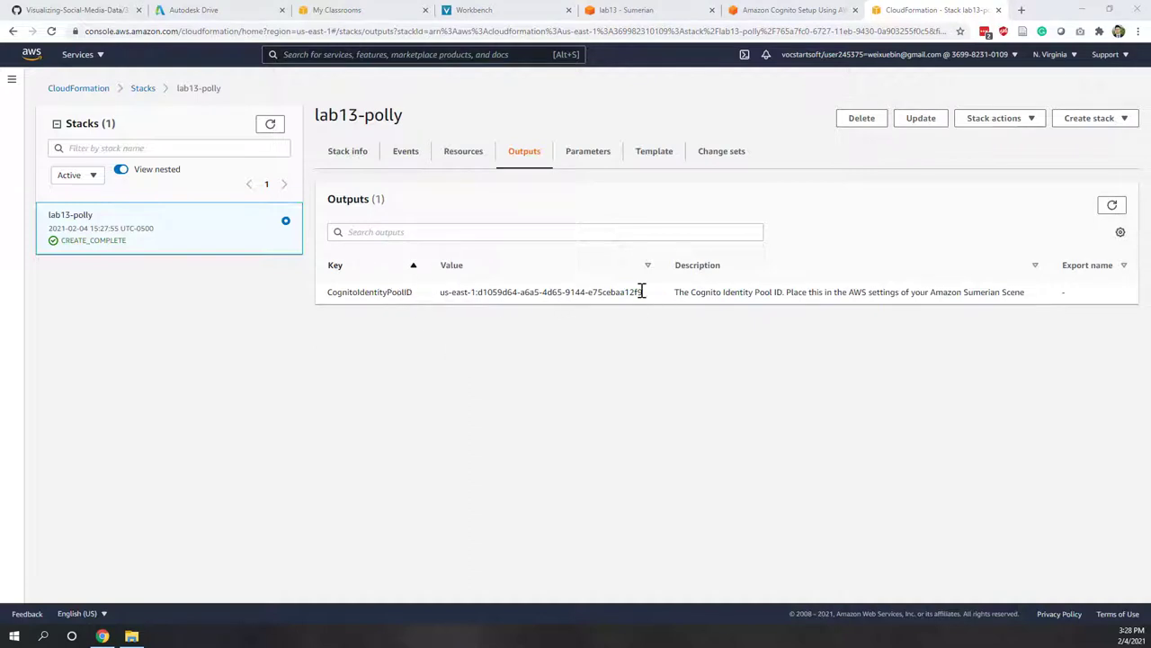
left_click_drag(644, 293, 441, 291)
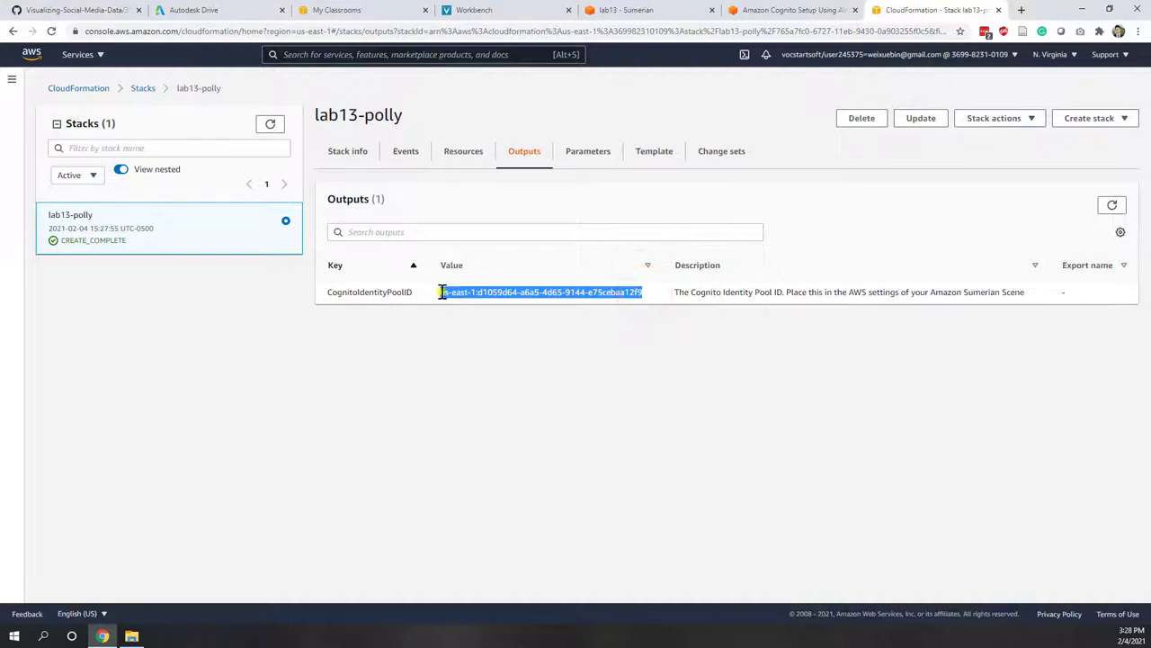
right_click(447, 301)
left_click(447, 301)
left_click(438, 353)
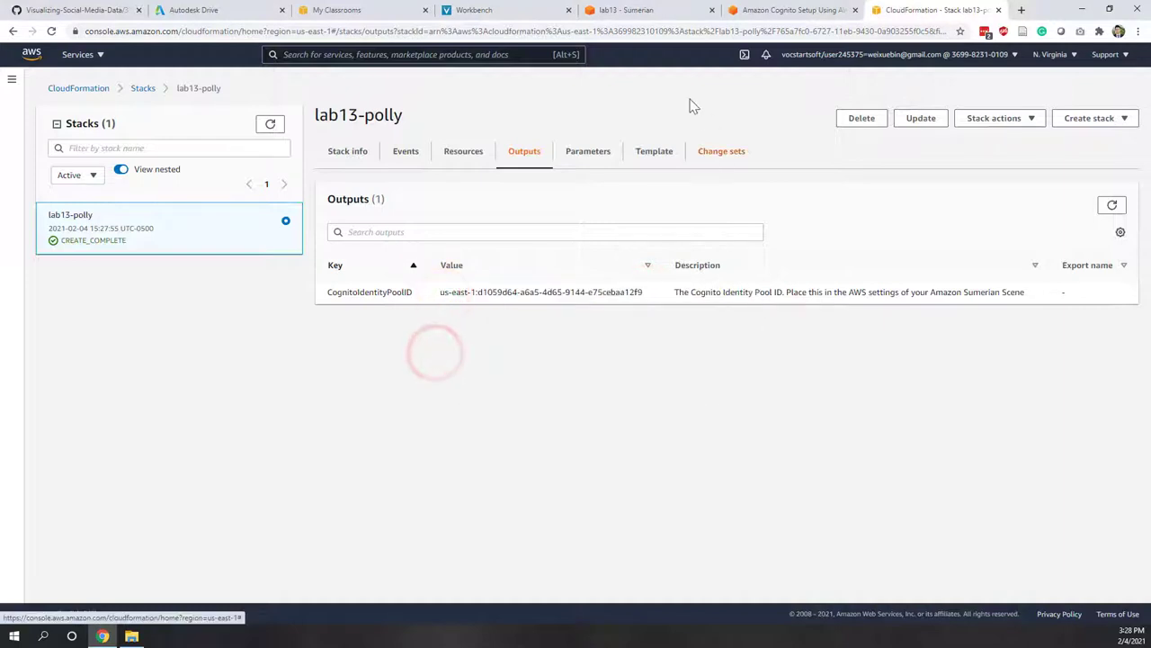
left_click(643, 12)
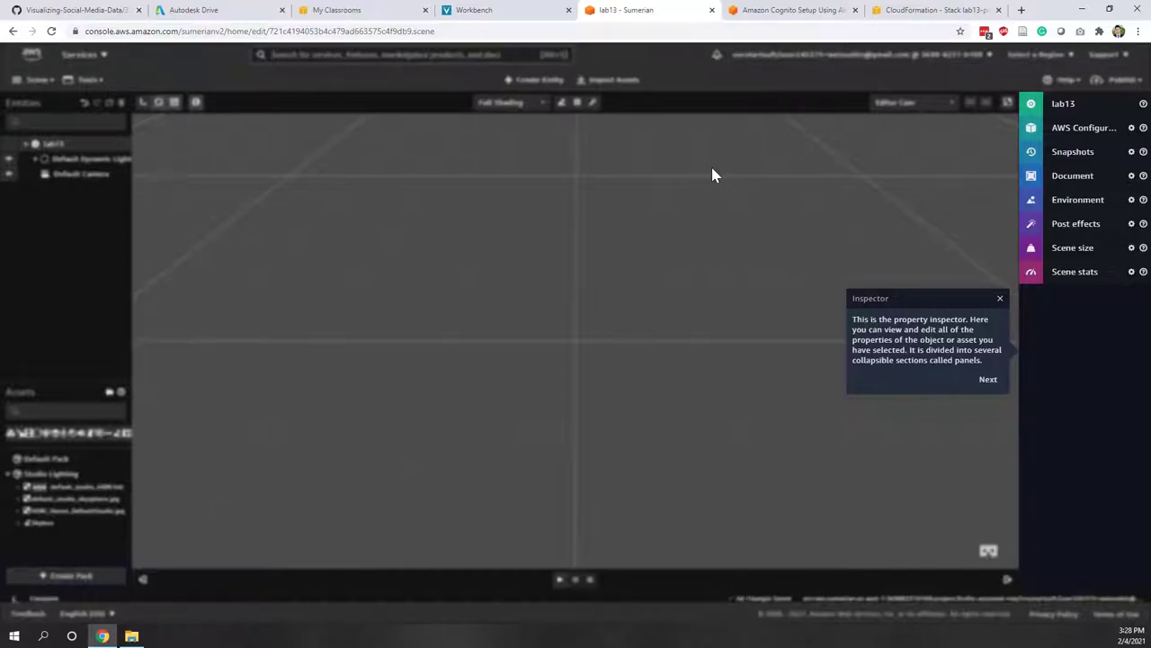
Paste the copied Cognito identity pool ID into the lab13 scene's AWS configuration and widen both side panels.
left_click(1000, 304)
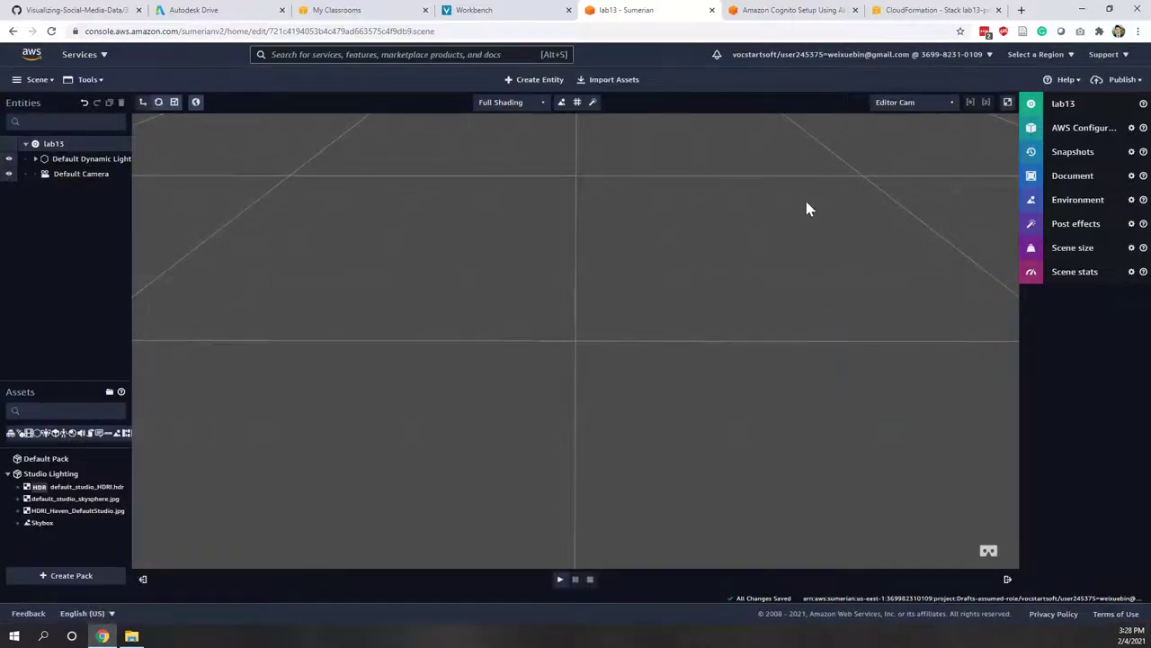
left_click(1062, 129)
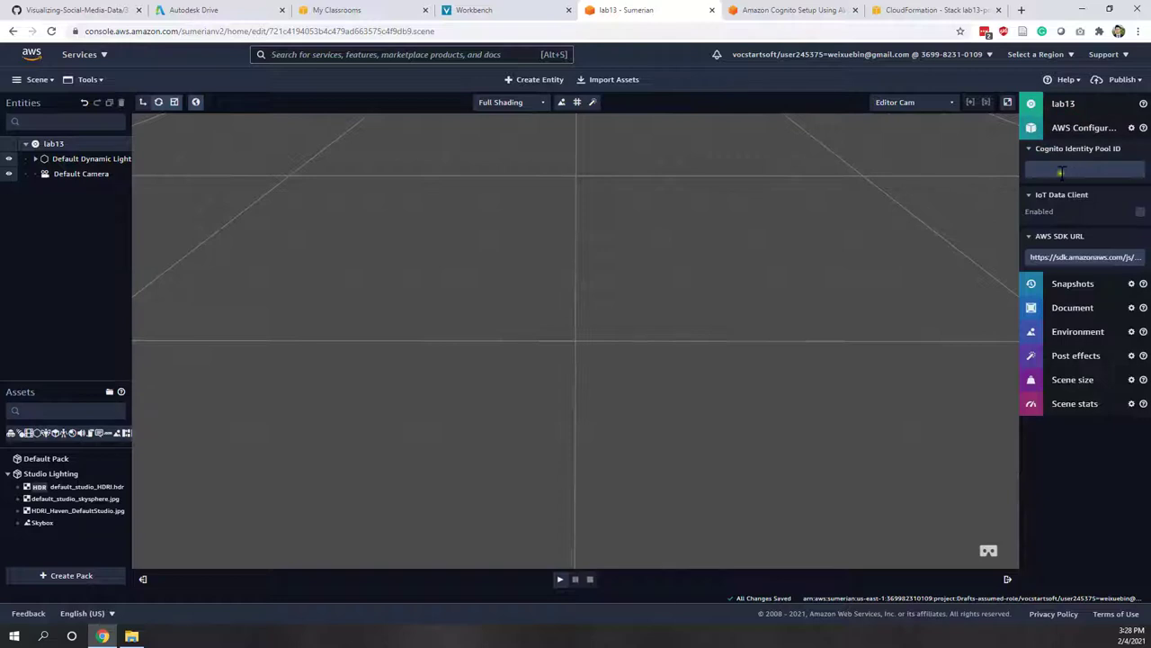
right_click(1061, 171)
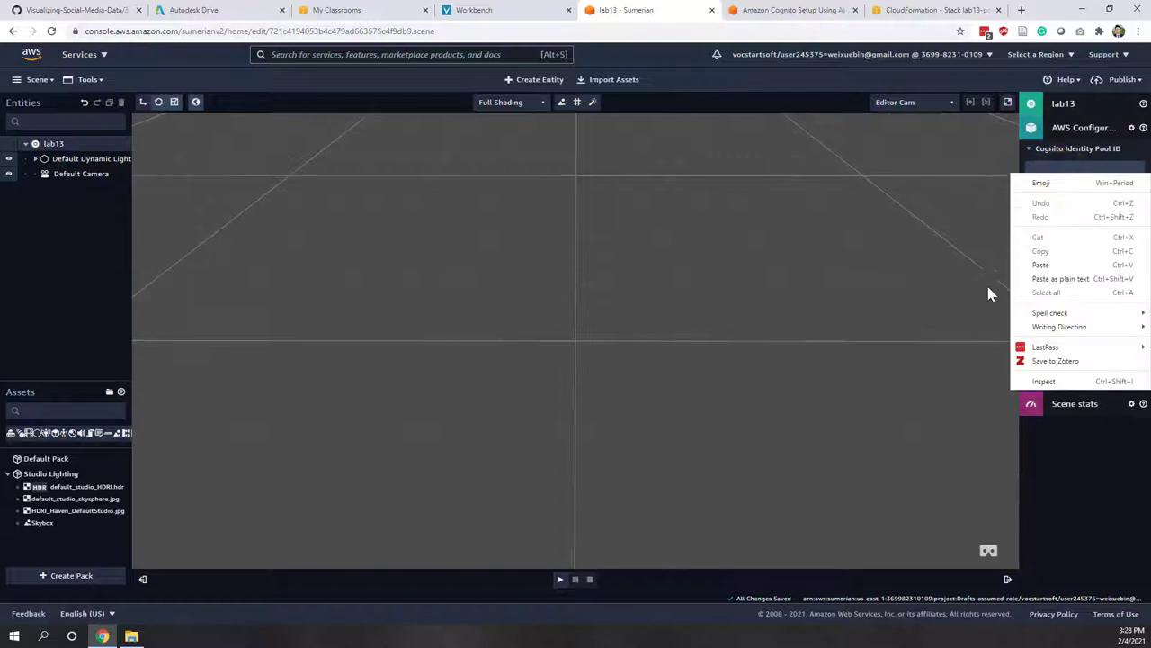
left_click(1041, 264)
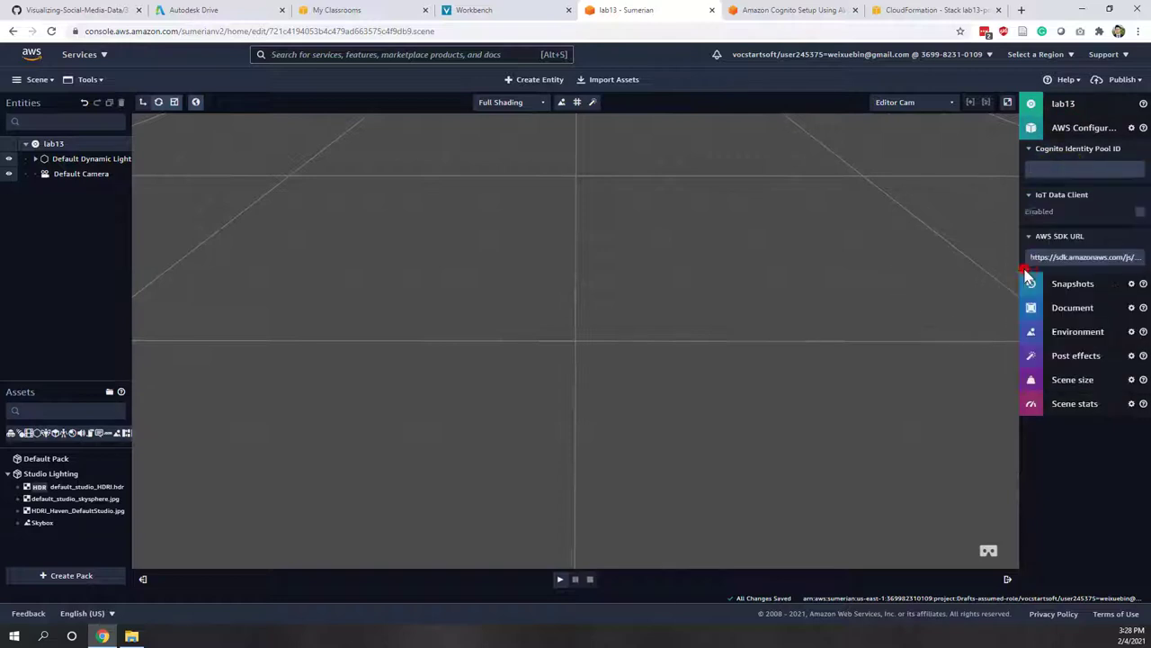
left_click(924, 416)
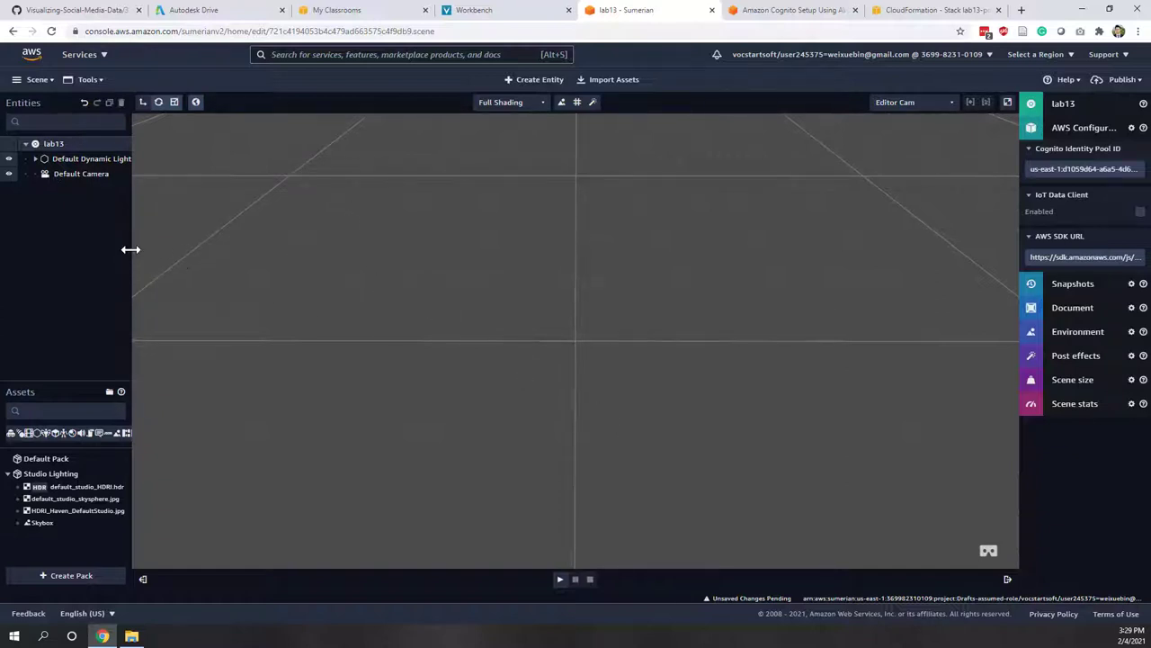
left_click_drag(131, 249, 209, 249)
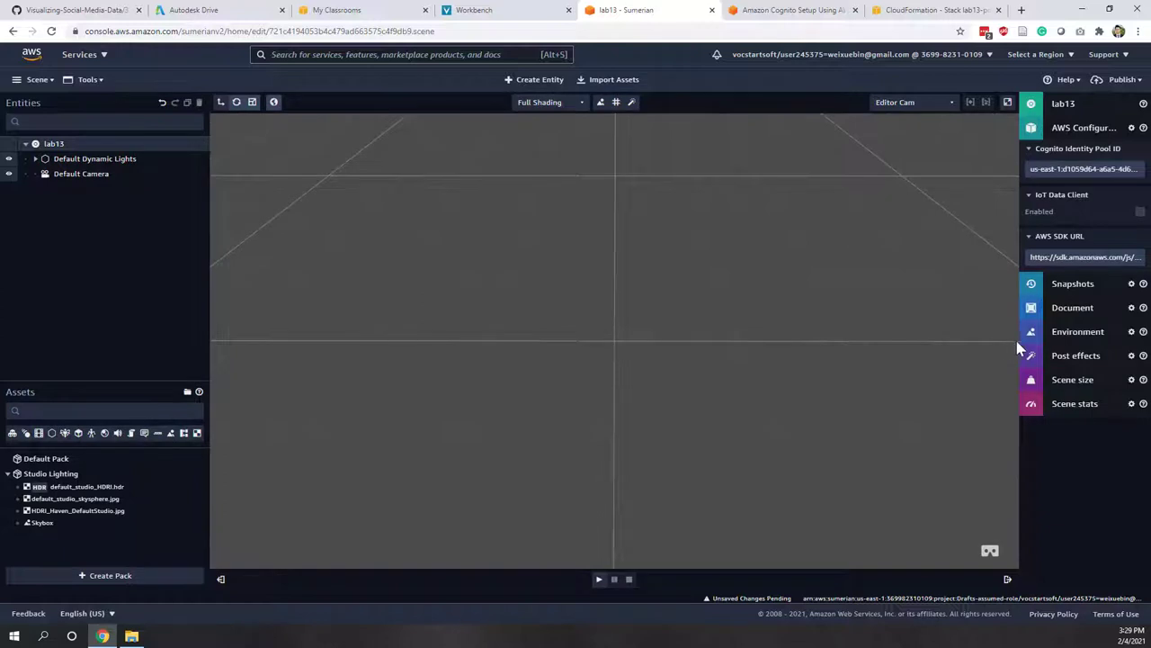
left_click_drag(1022, 342, 910, 338)
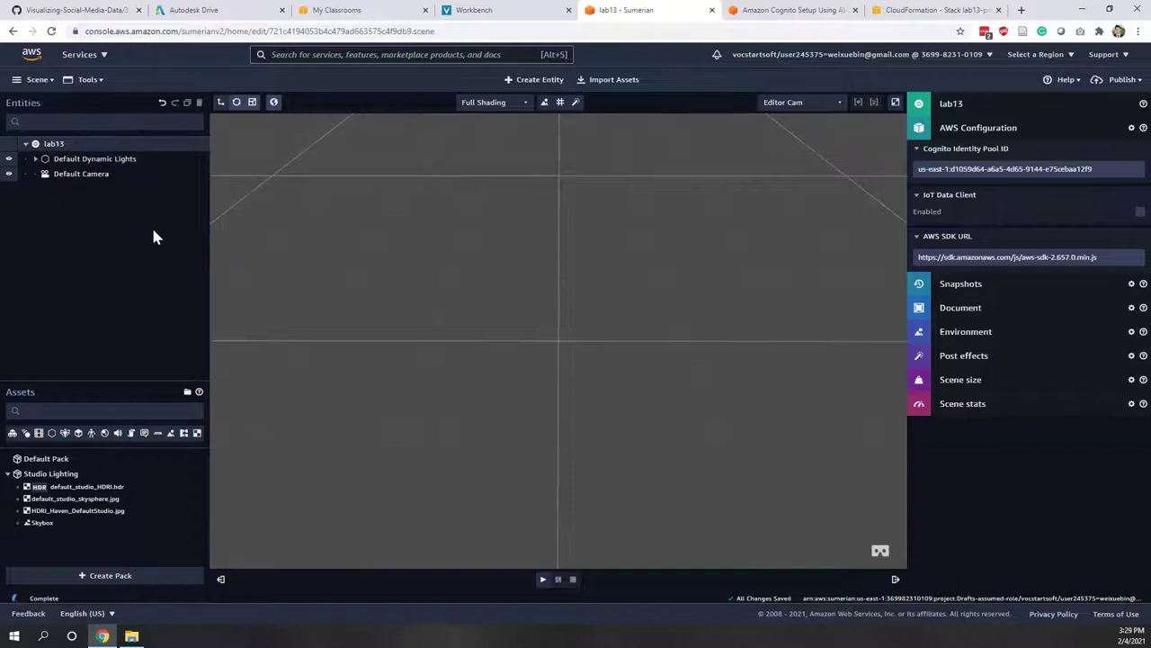
Inspect the scene's Rim and Key directional lights and the Default Camera from a lower viewing angle.
scroll(610, 331, "down", 5)
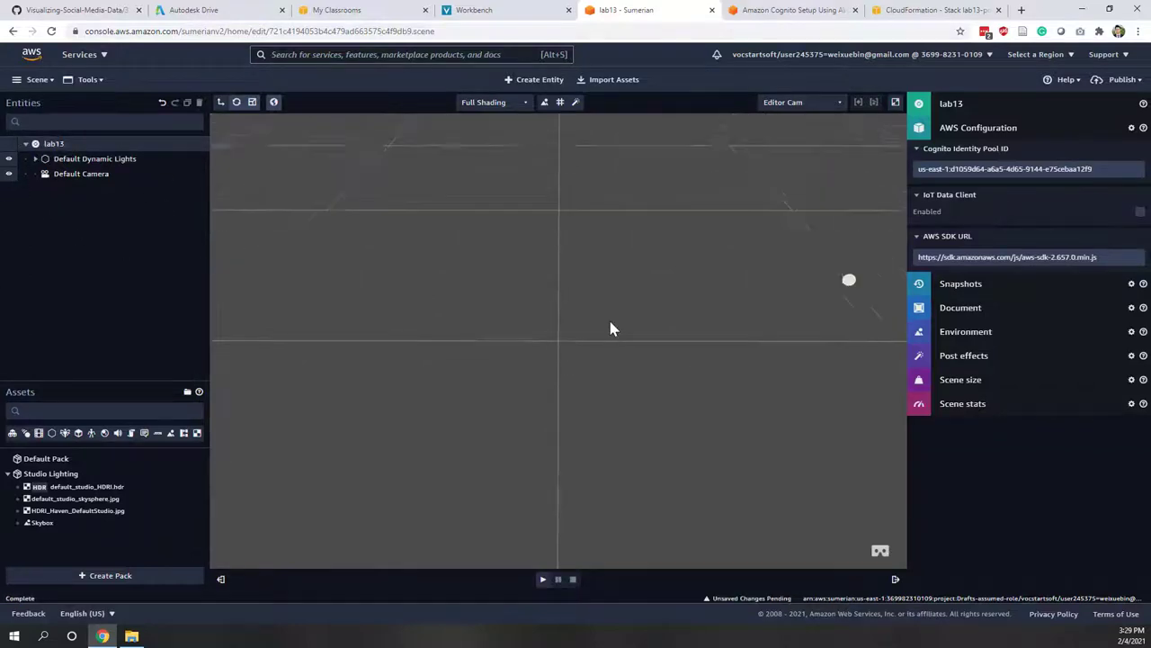
mouse_move(611, 334)
left_mouse_down()
mouse_move(625, 378)
mouse_move(627, 350)
mouse_move(610, 350)
left_mouse_up()
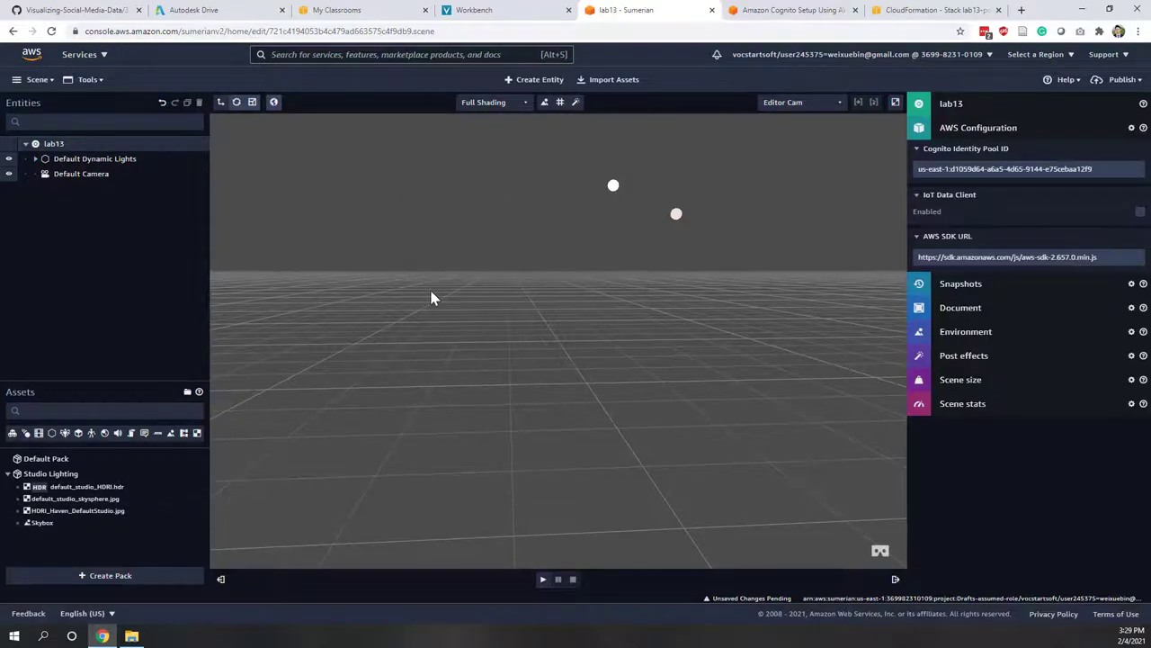
left_click_drag(646, 380, 673, 403)
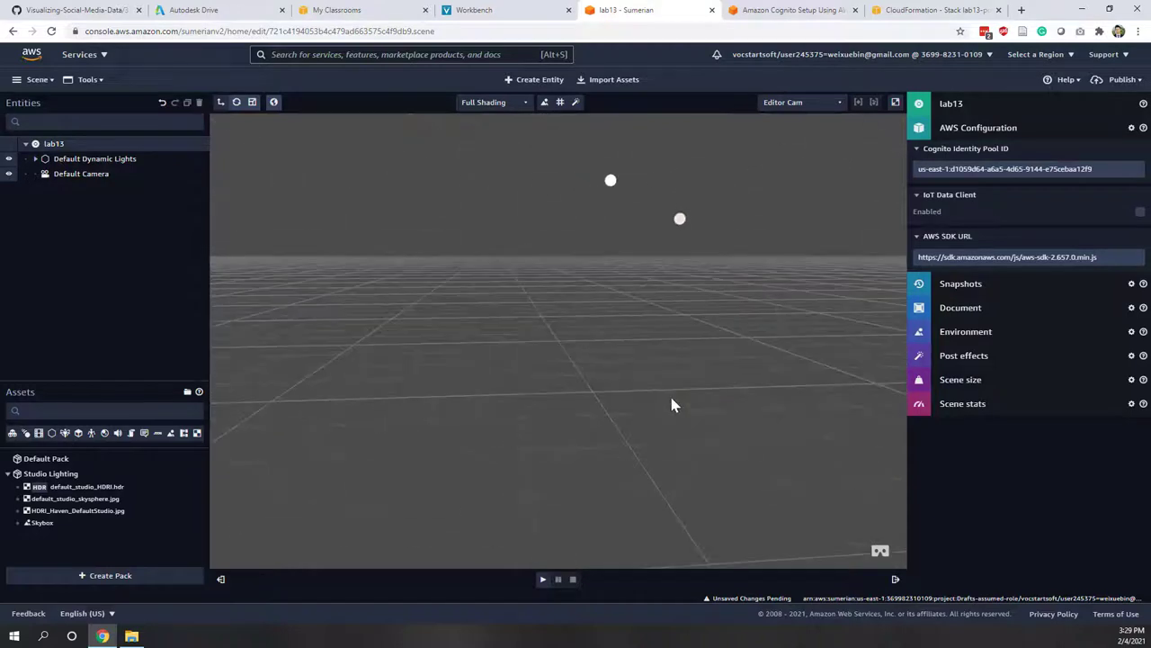
left_click(611, 180)
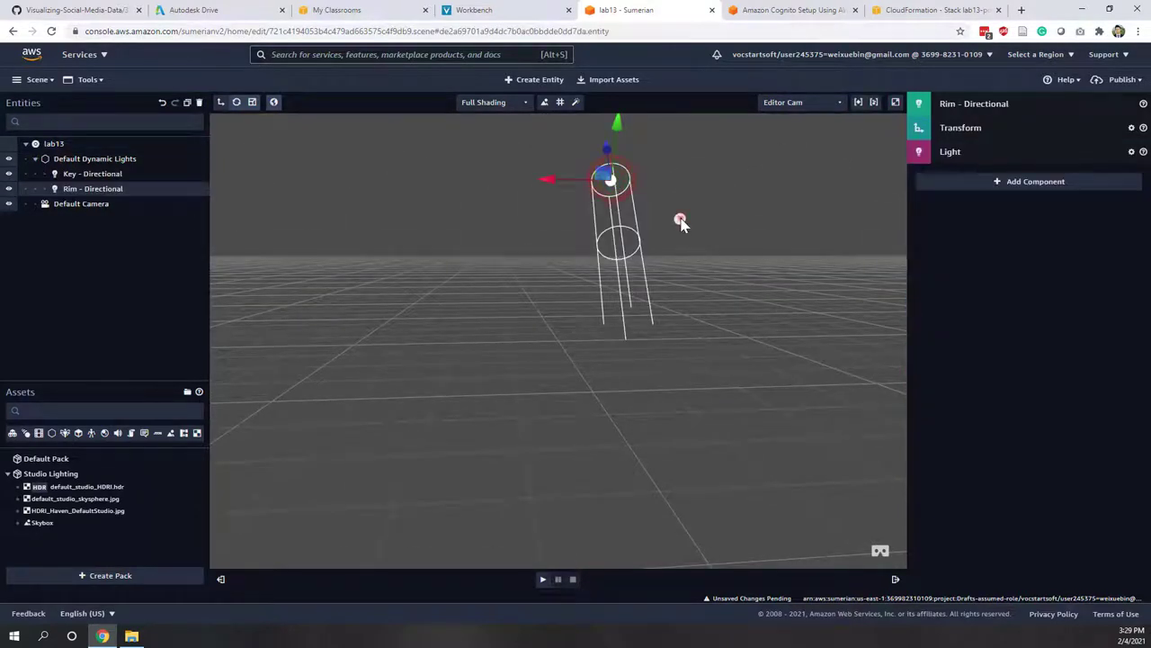
left_click(679, 219)
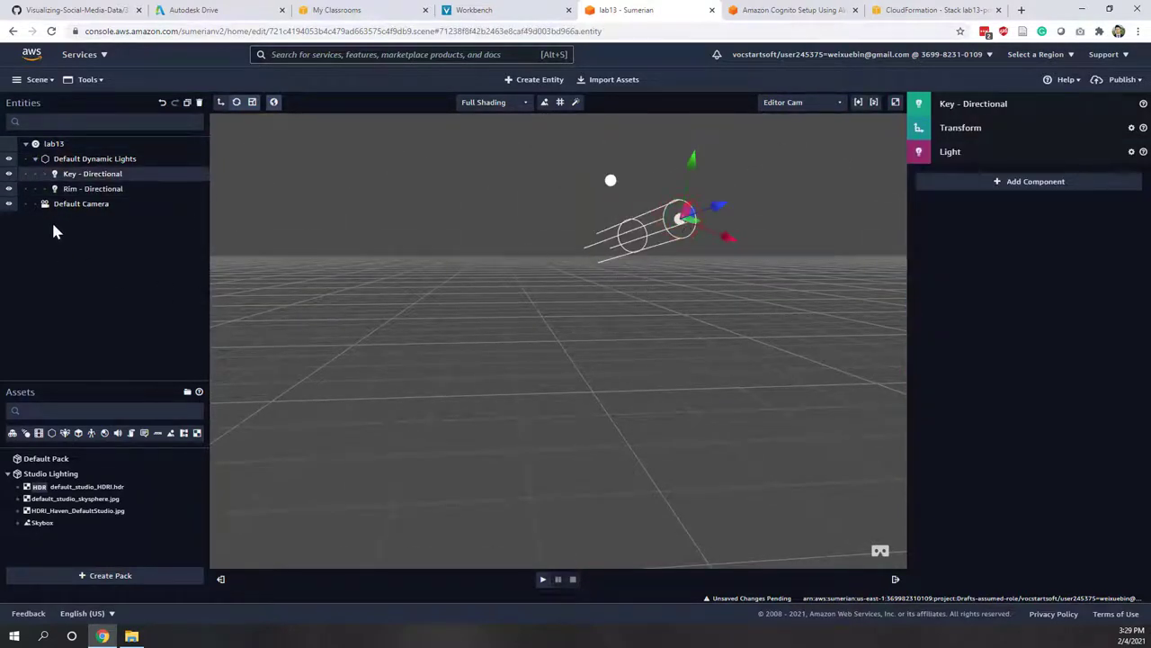
left_click(78, 205)
left_click(71, 266)
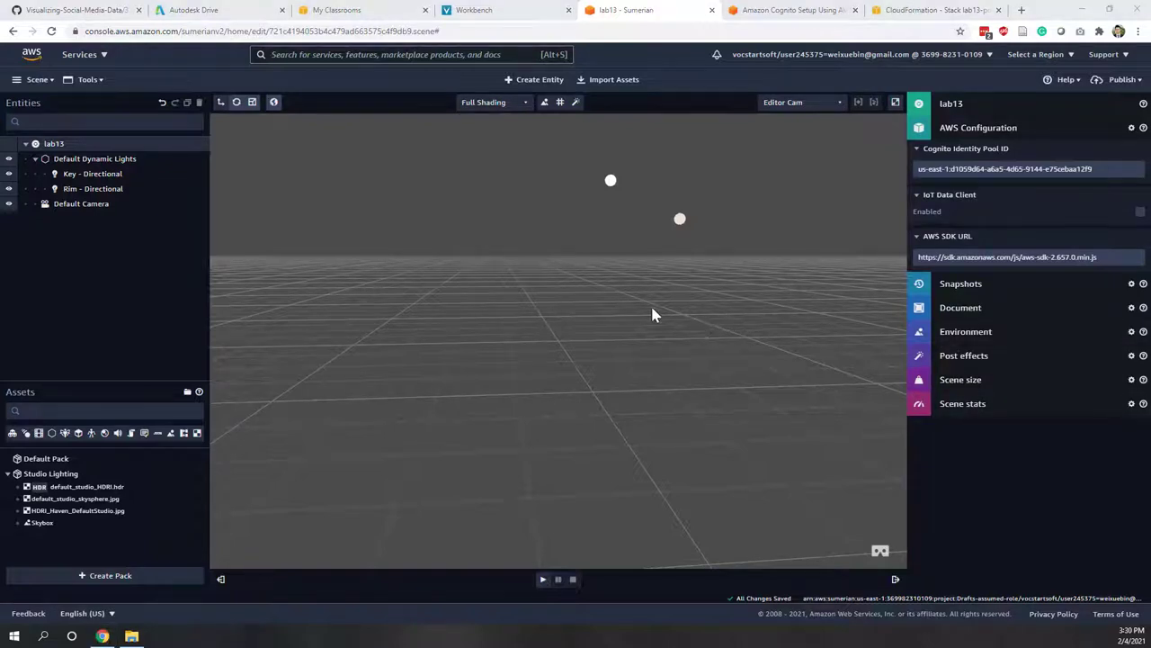
Import room.zip from the Downloads folder as a scene asset and dismiss the model processing notice.
left_click(601, 89)
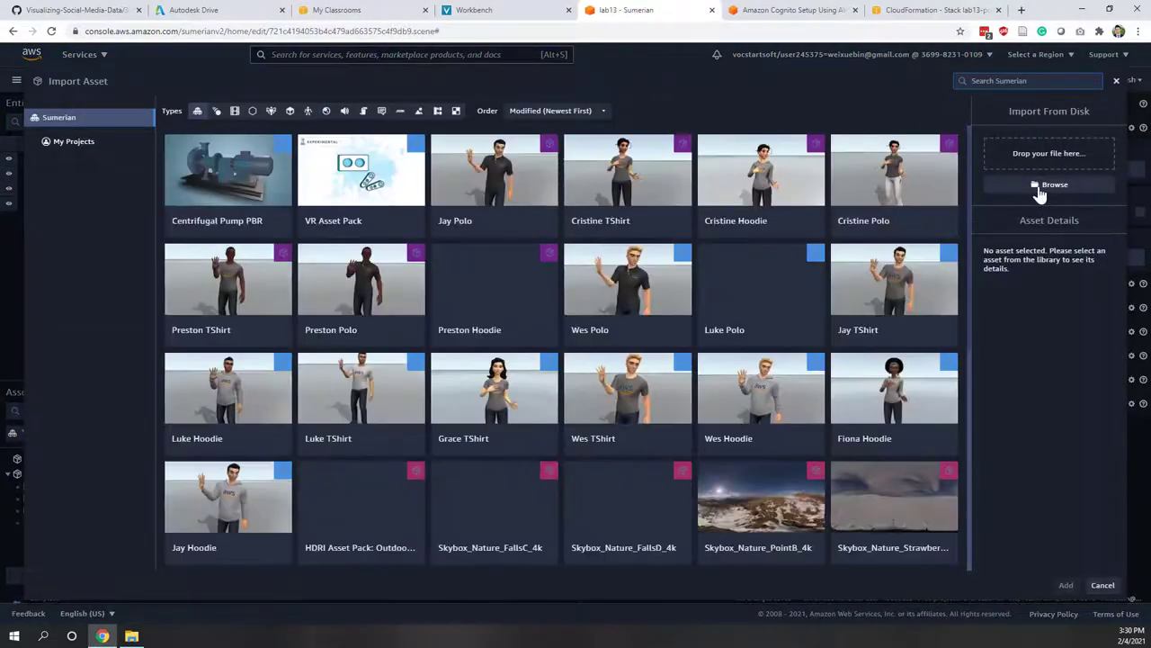
left_click(1042, 186)
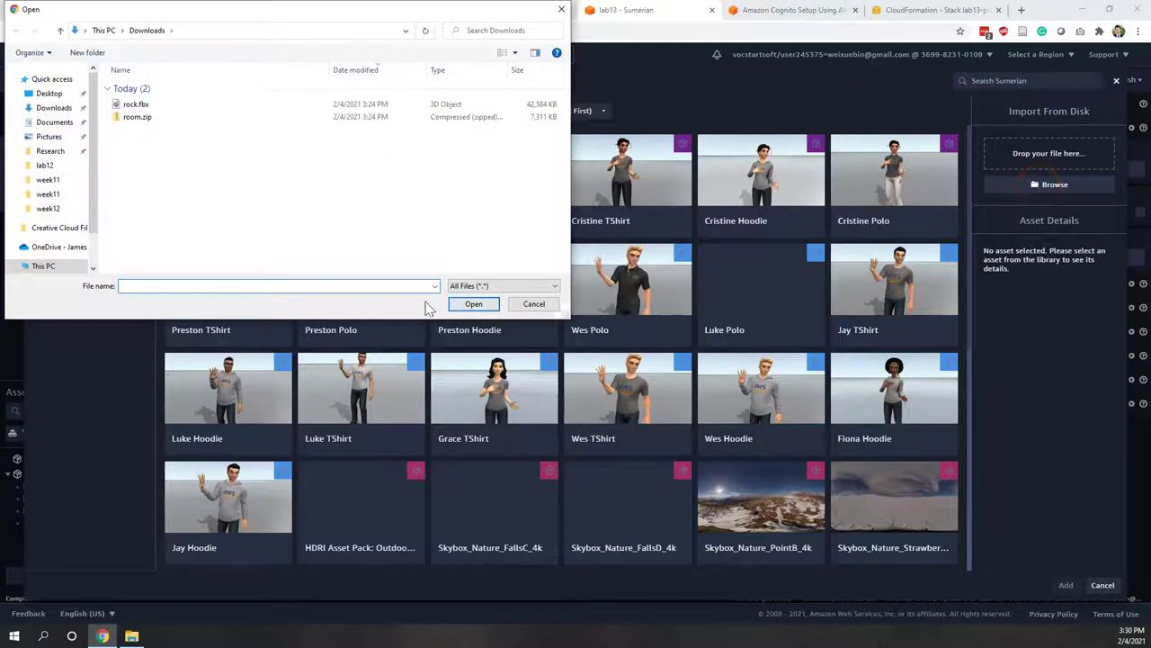
left_click(144, 117)
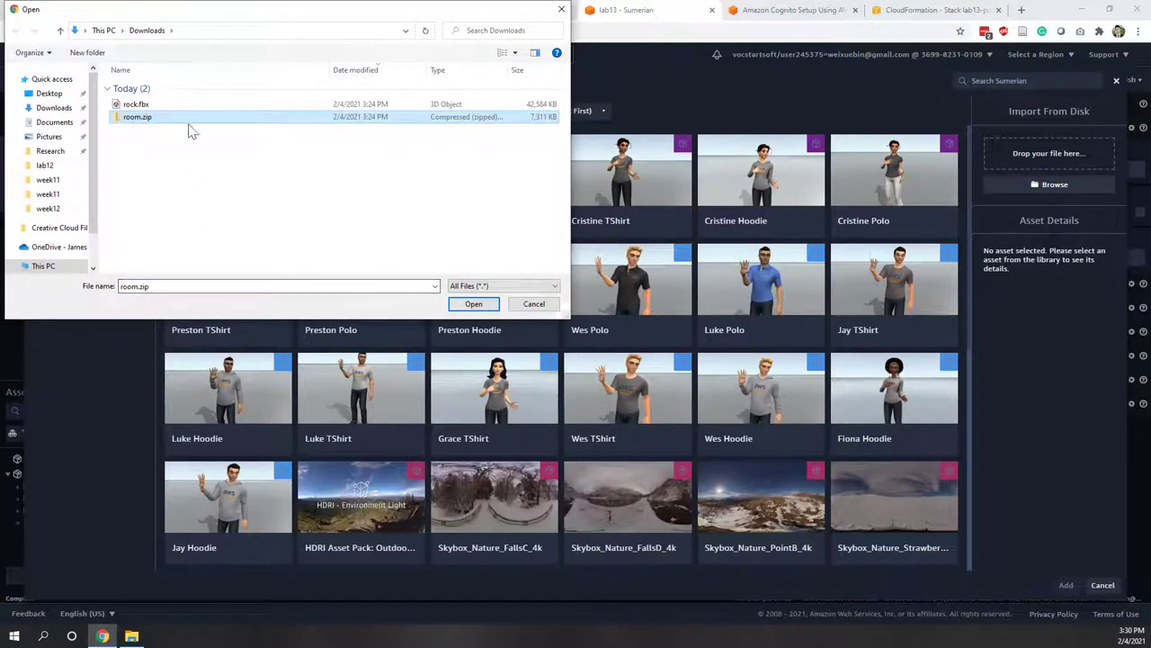
left_click(473, 304)
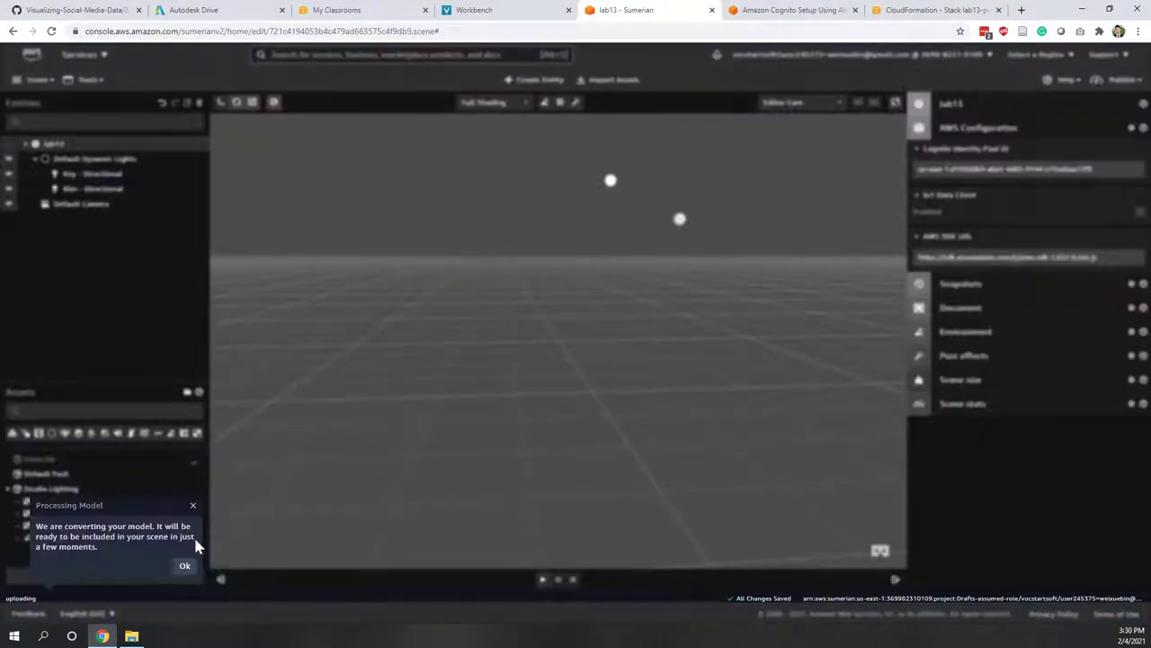
left_click(192, 505)
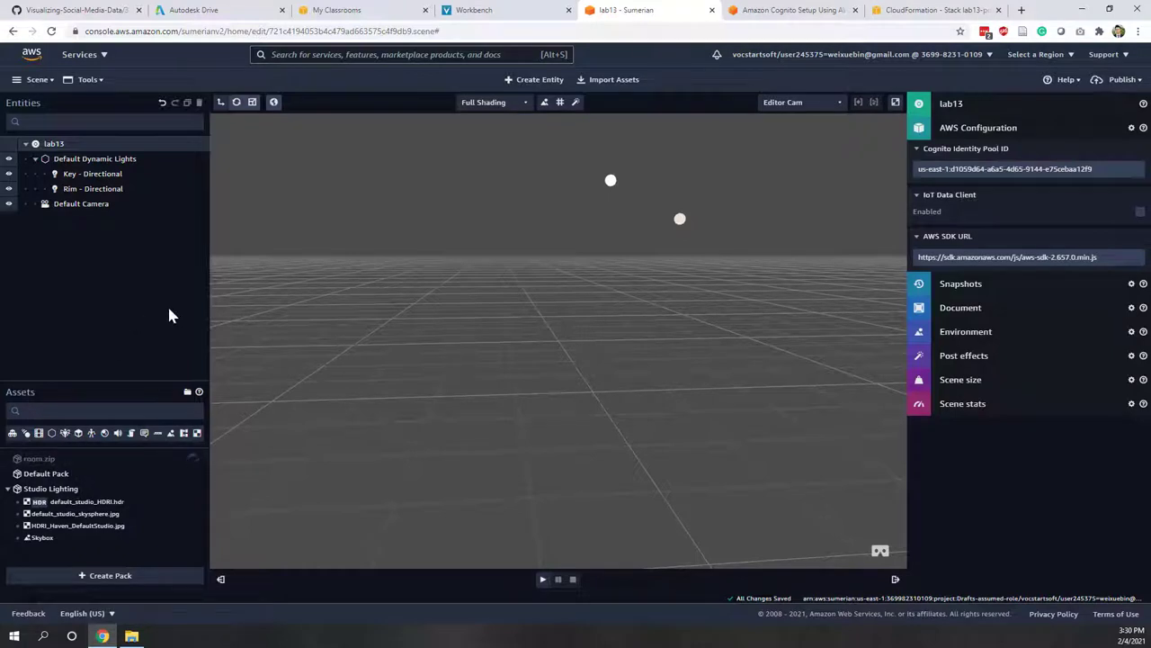
Import rock.fbx from the Downloads folder as a scene asset and dismiss the model notice.
left_click(608, 82)
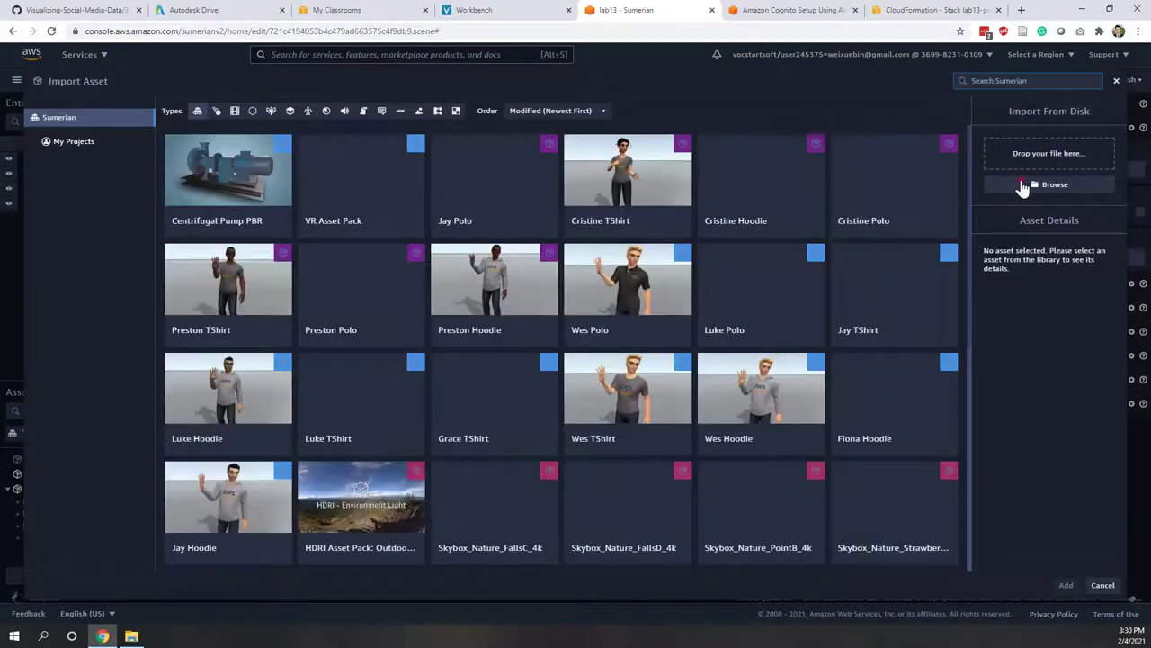
left_click(1023, 184)
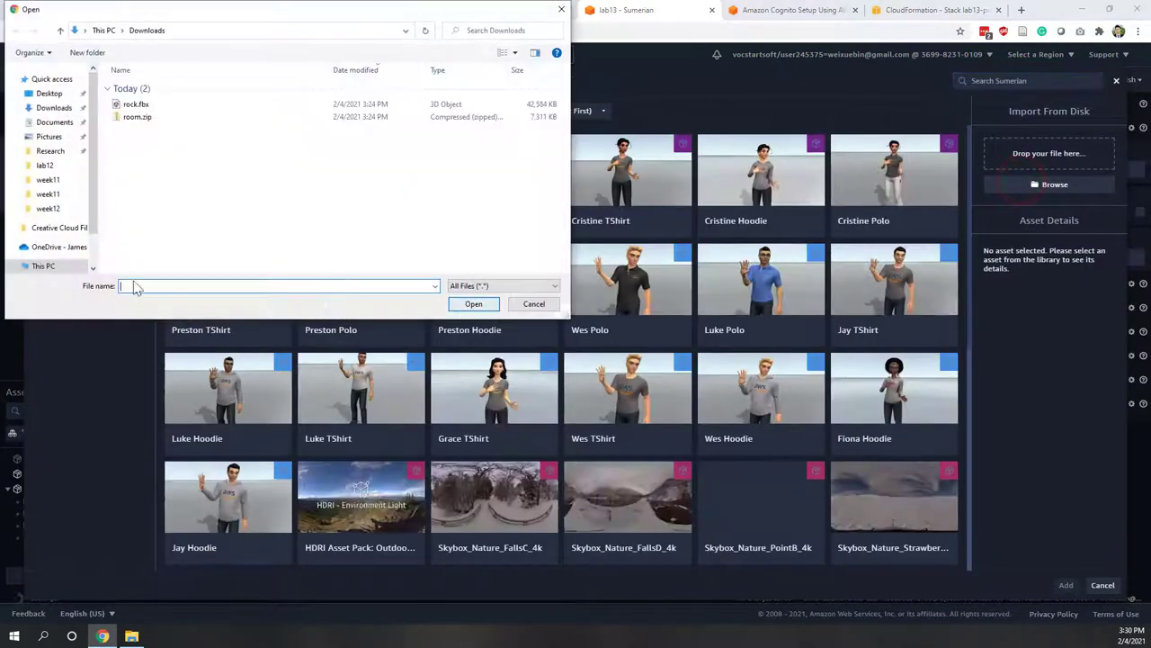
left_click(137, 105)
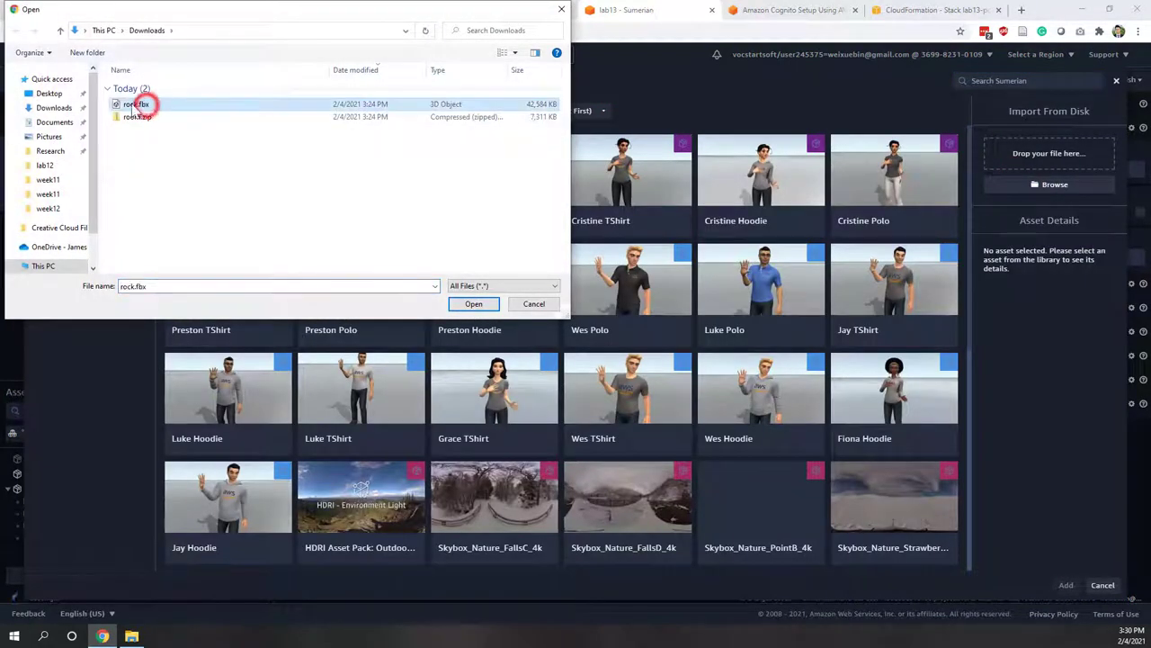
left_click(474, 304)
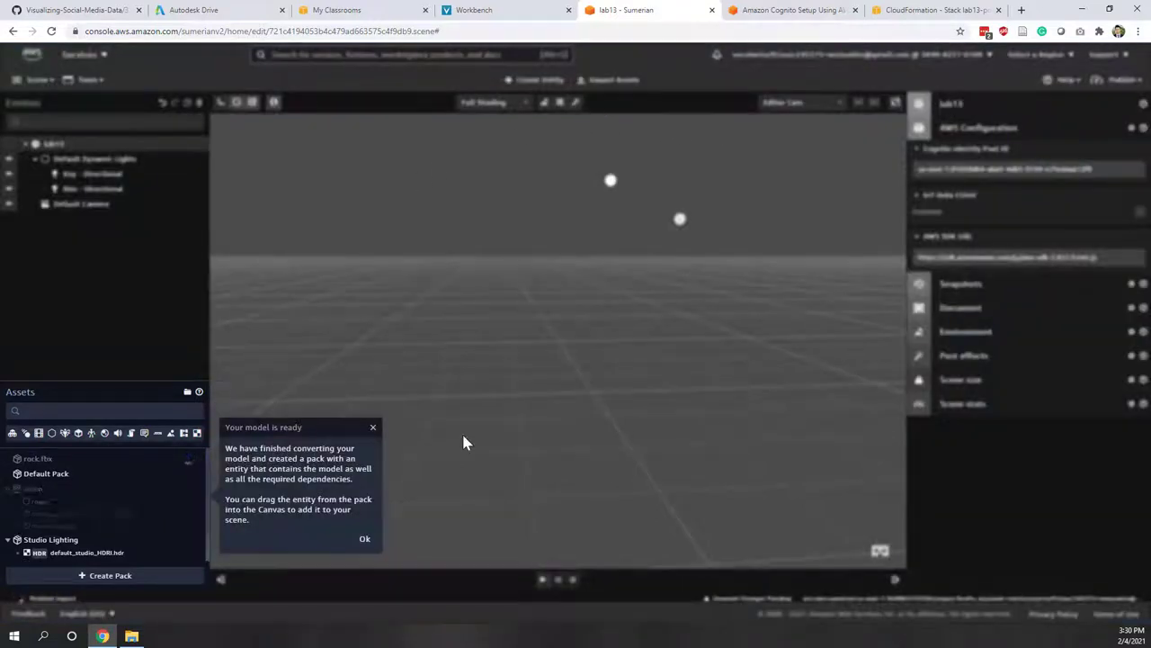
left_click(373, 429)
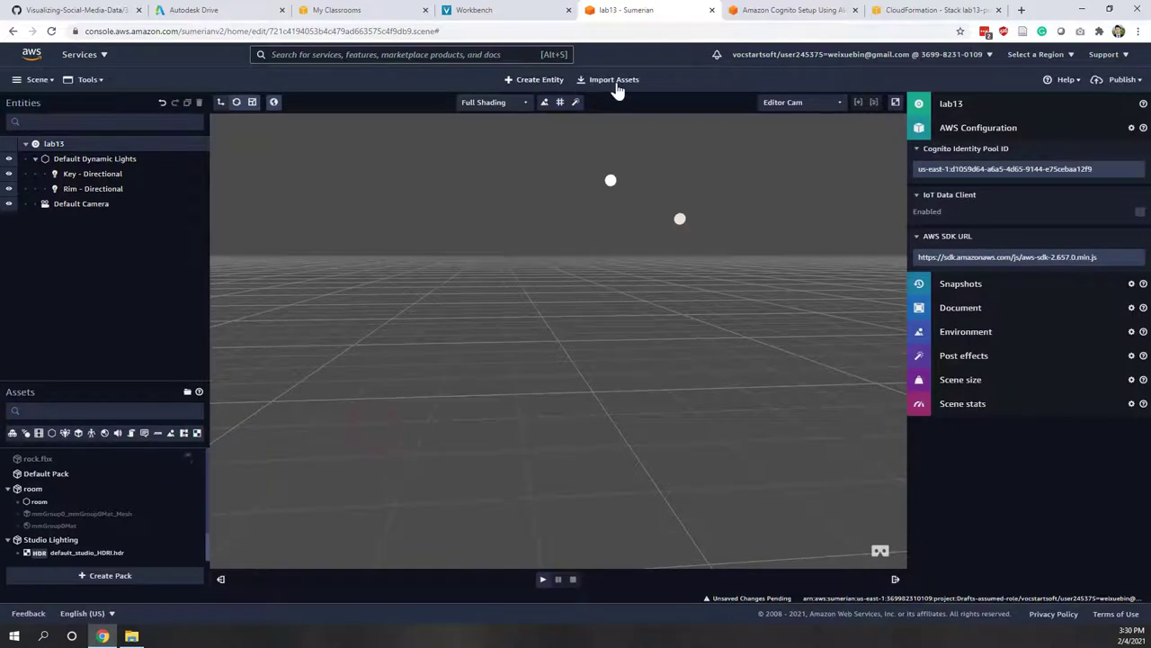
Add the Luke Polo host from the Sumerian library to the scene's assets and enlarge the asset list.
left_click(616, 82)
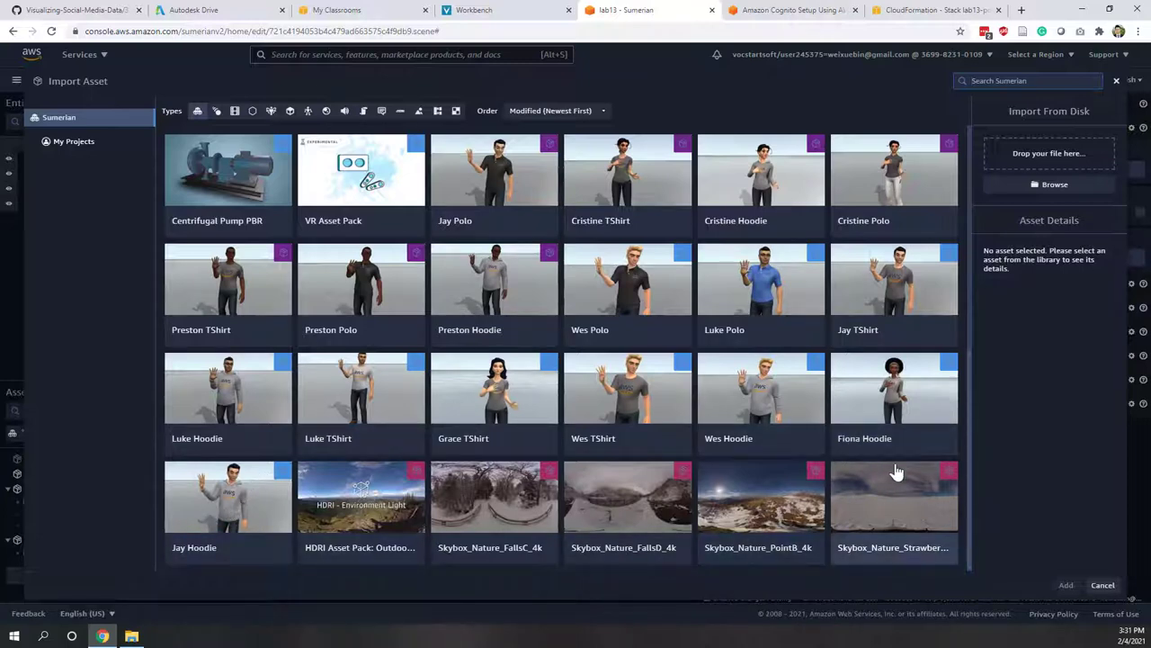
left_click(743, 273)
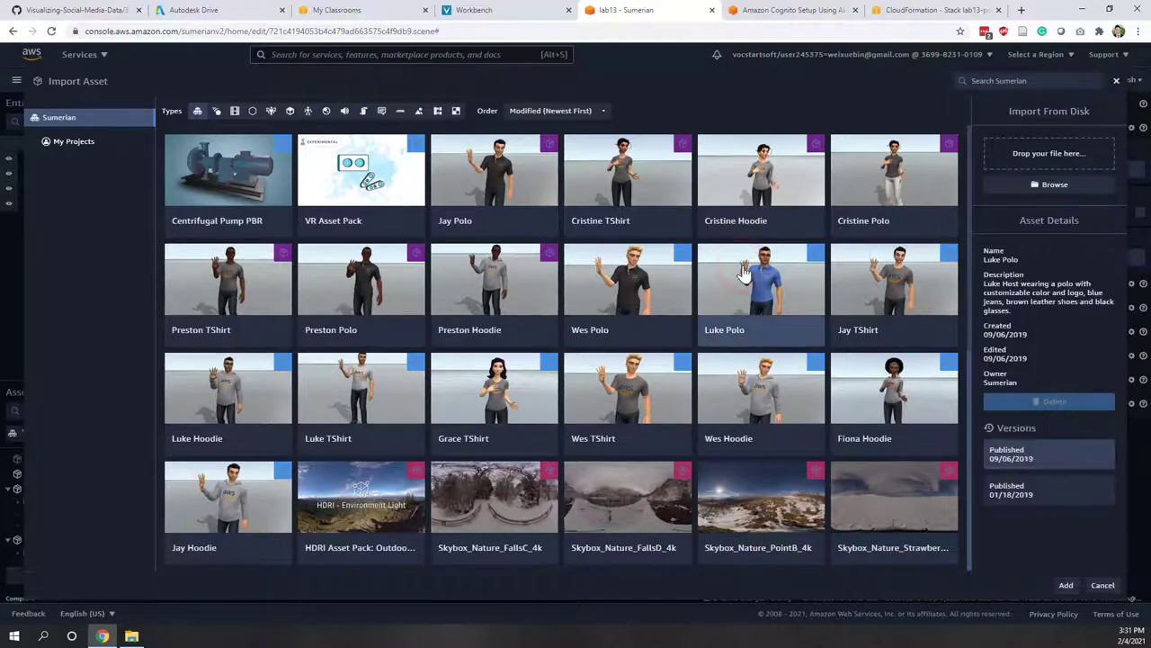
left_click(1066, 586)
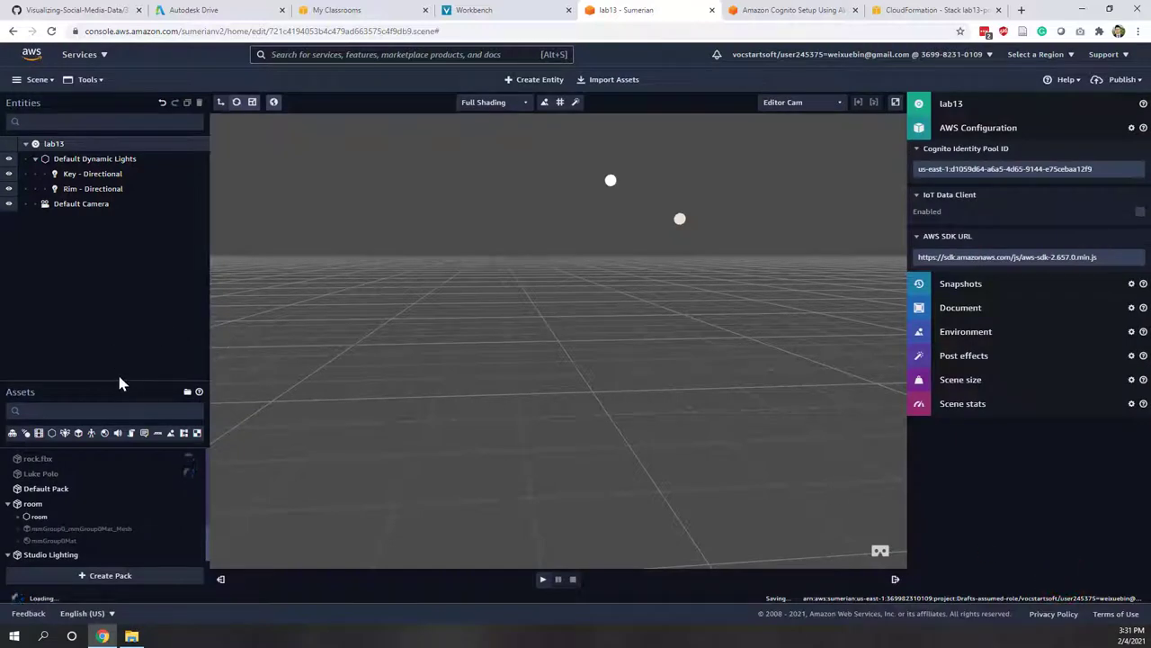
left_click_drag(117, 378, 118, 263)
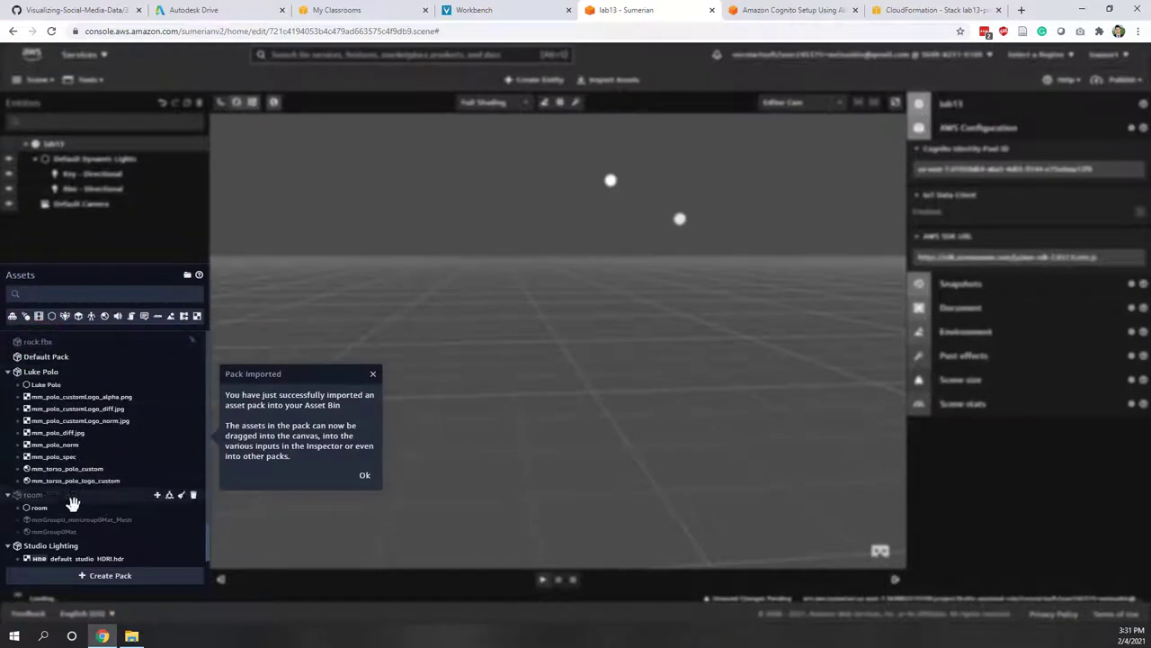
Dismiss the import notice and place the room entity from the room asset pack into the scene.
left_click(47, 509)
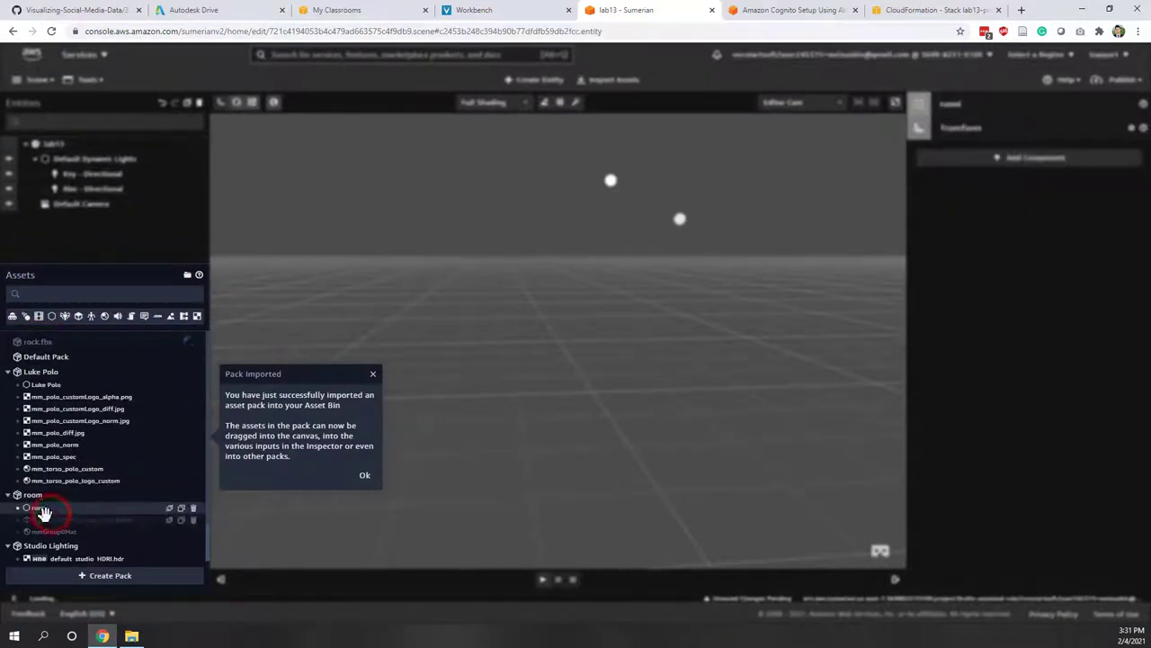
left_click(372, 373)
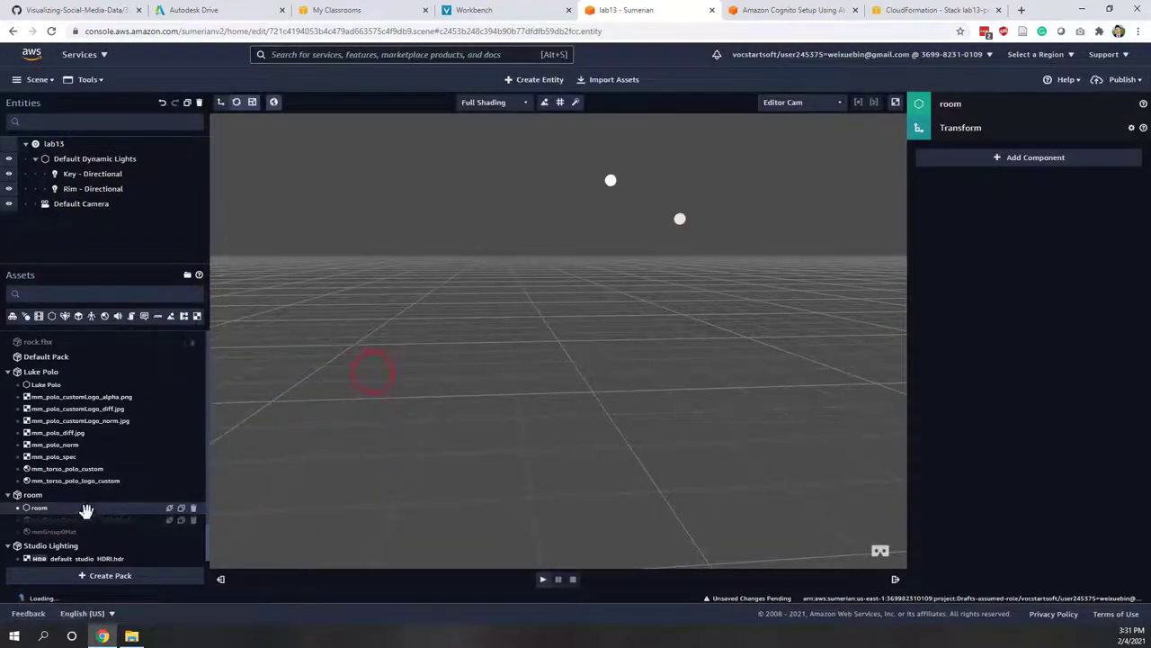
left_click_drag(54, 509, 455, 400)
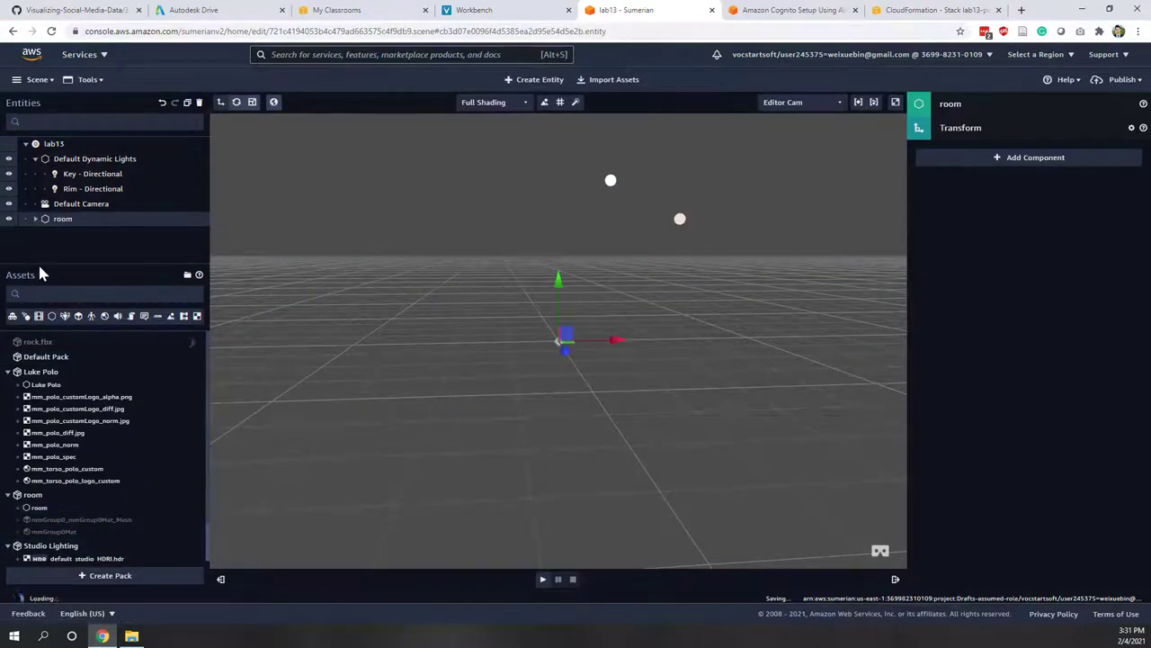
Expand the room entity down to mmGroup0_mmGroup0Mat and set that mesh's X rotation to -90.
left_click(35, 219)
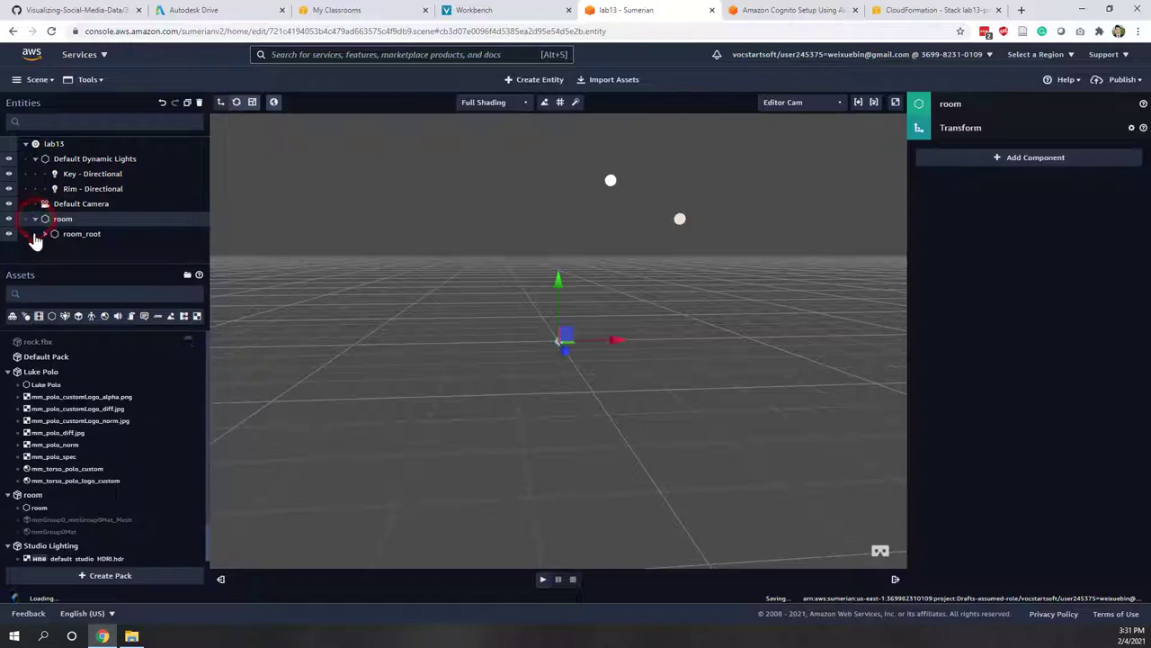
left_click(45, 235)
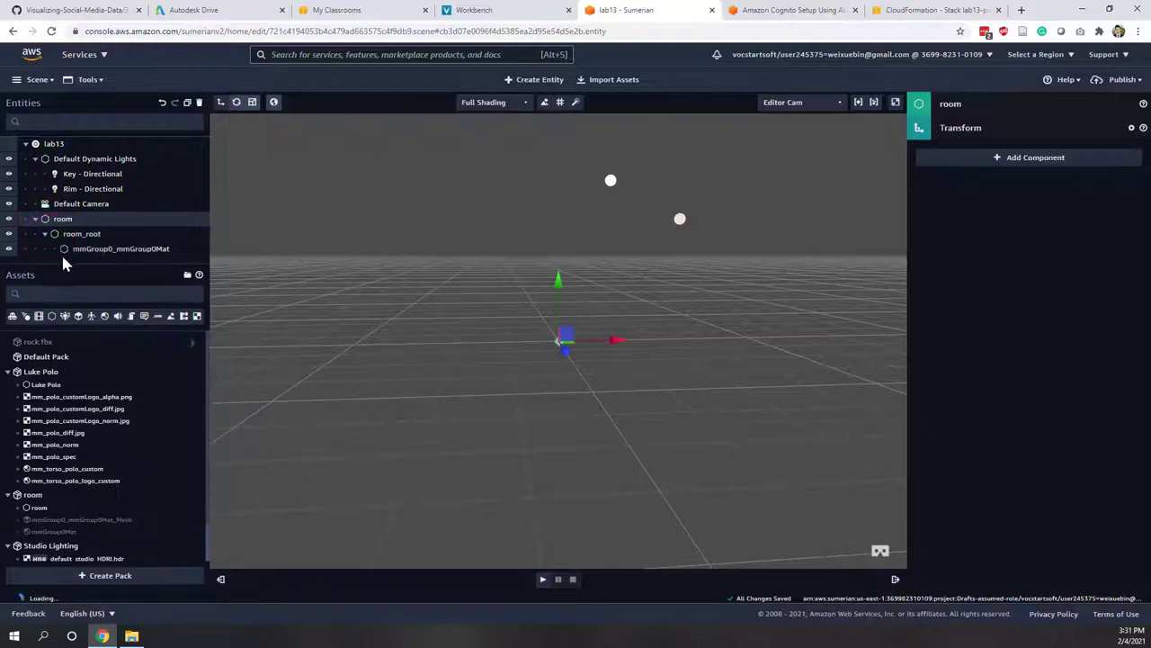
left_click(93, 250)
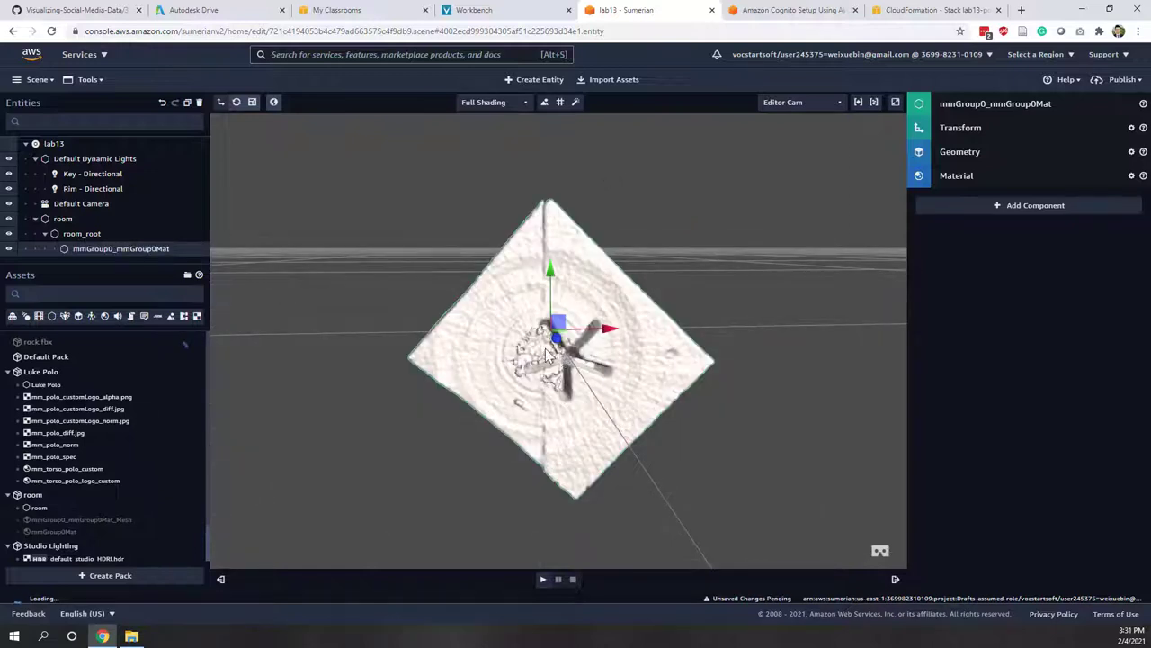
left_click_drag(589, 414, 531, 358)
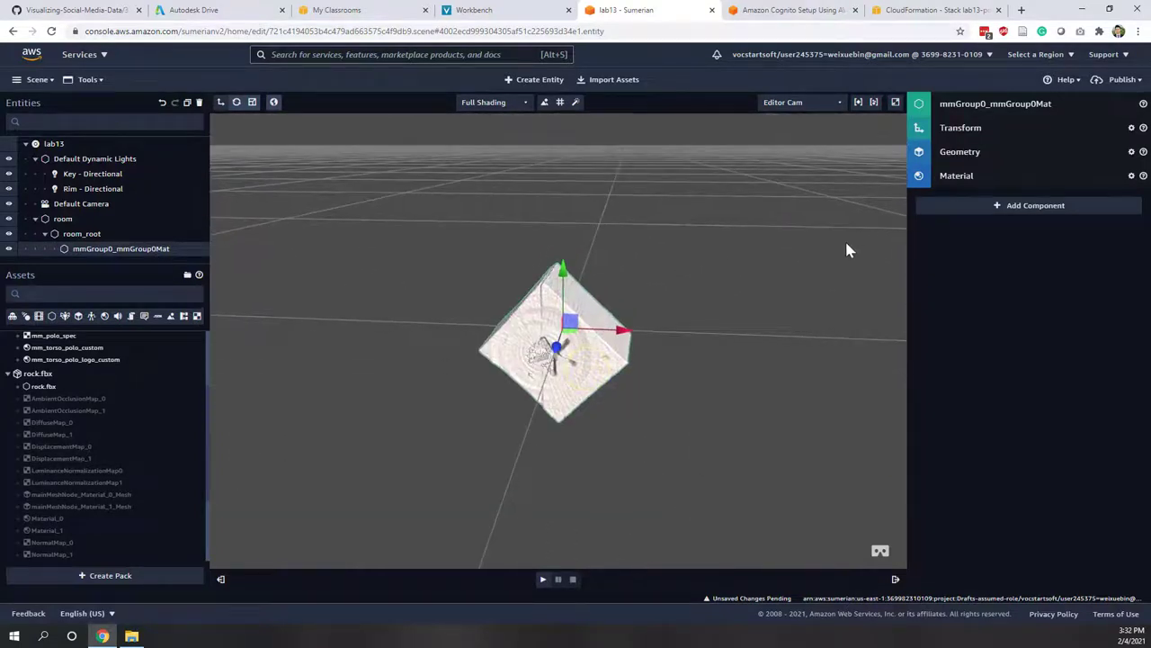
left_click(959, 137)
left_click(979, 186)
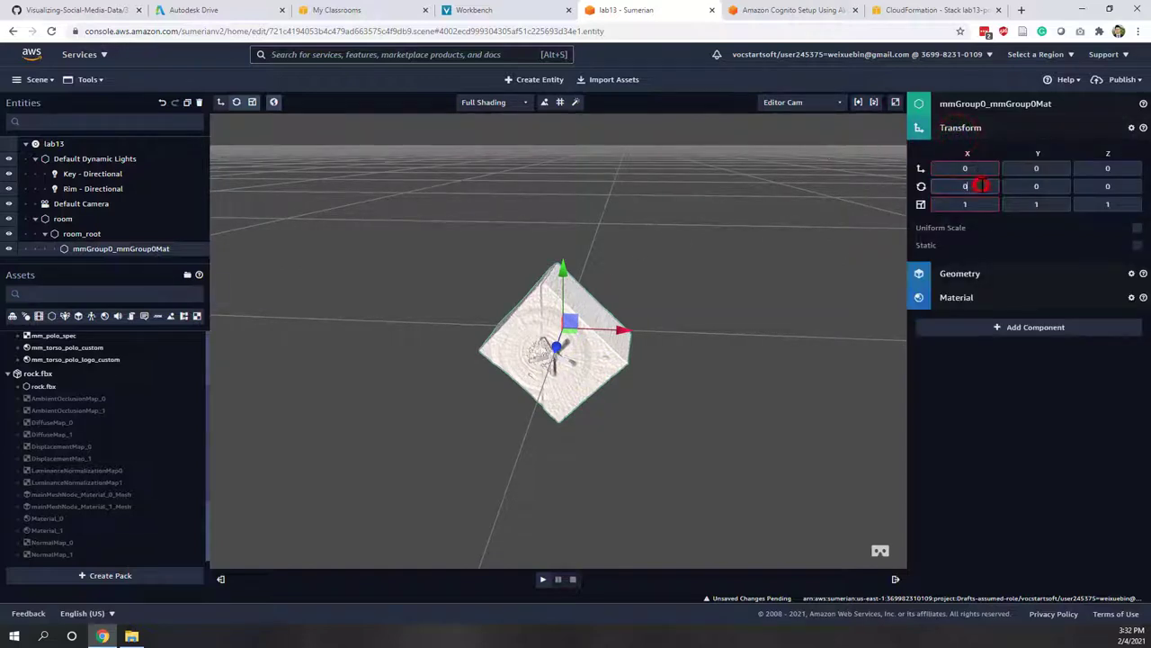
type("-90")
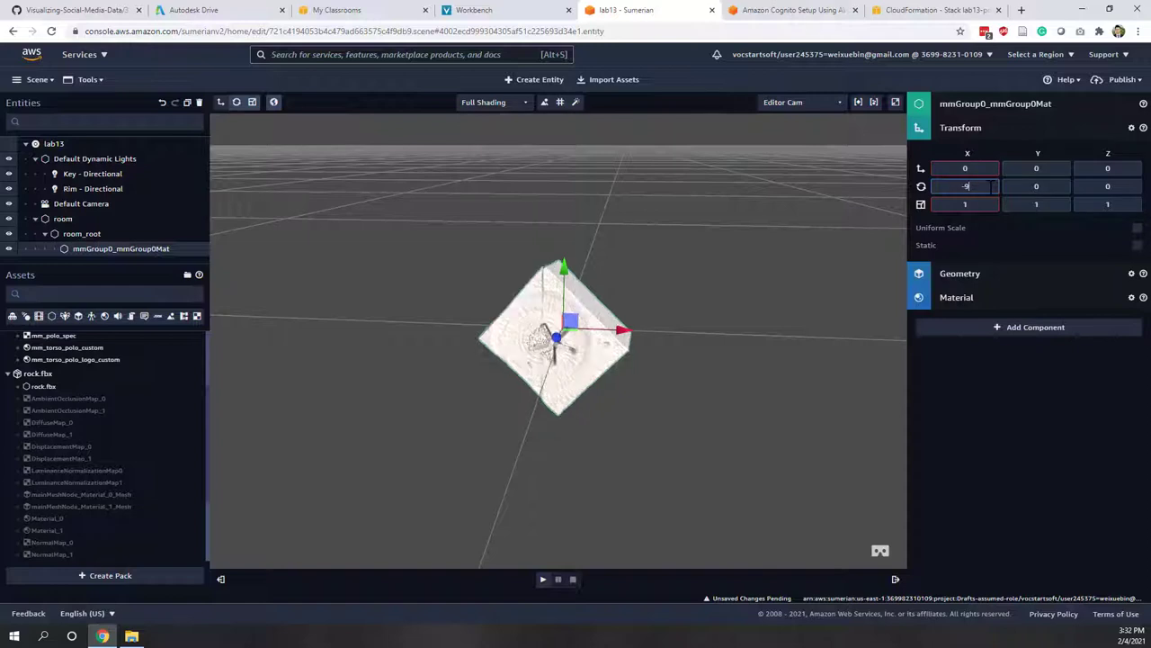
left_click(519, 402)
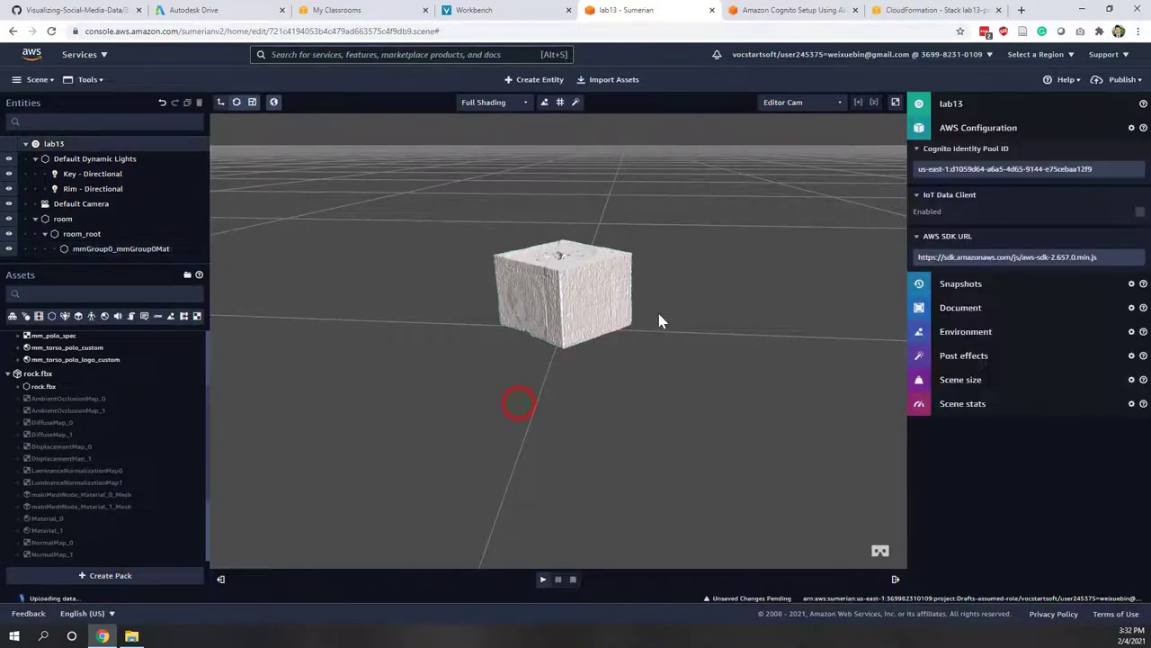
Inspect the rotated room model from several sides to check its orientation and interior.
left_click_drag(639, 320, 557, 331)
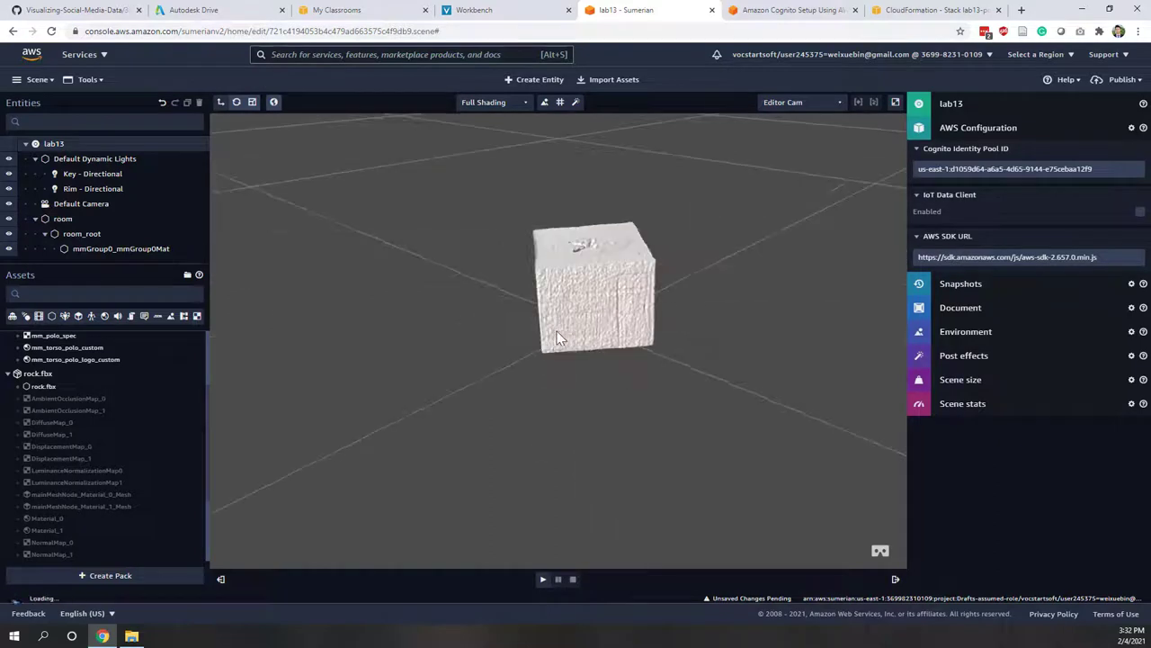
left_click(582, 317)
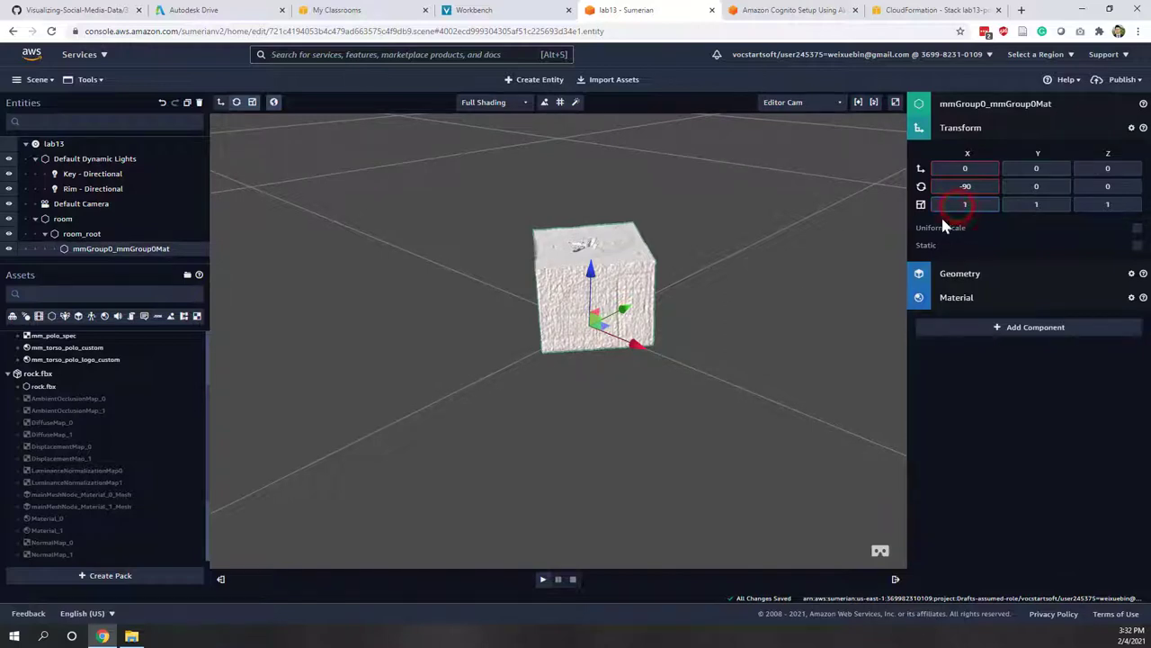
left_click(745, 361)
scroll(601, 306, "up", 3)
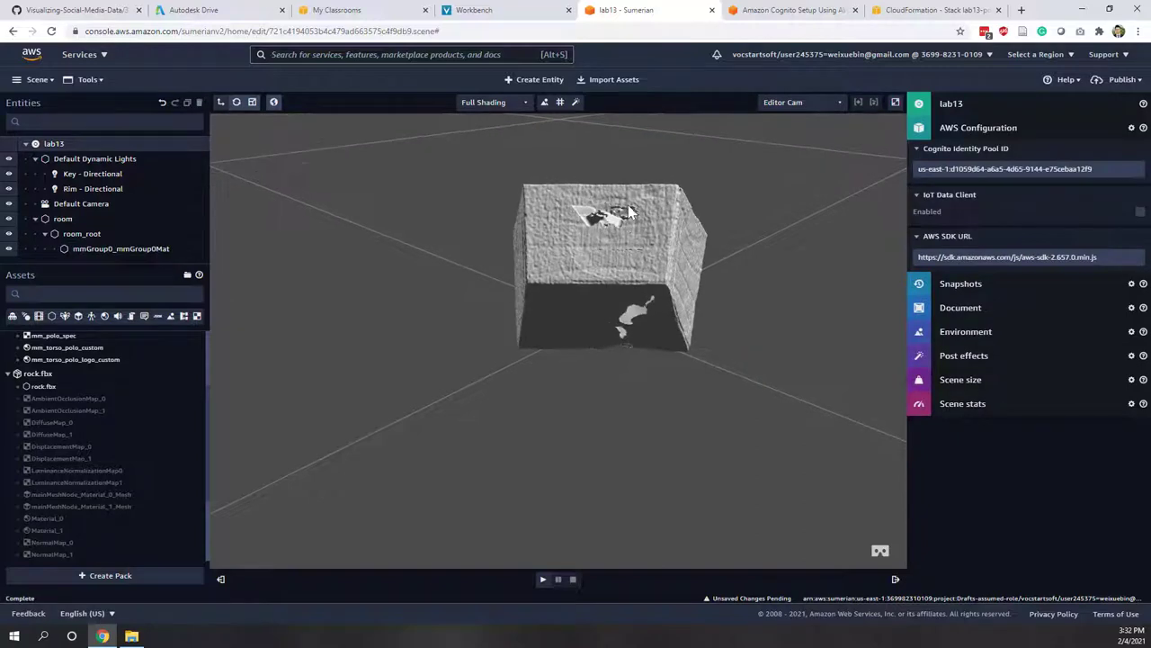
left_click_drag(635, 249, 487, 243)
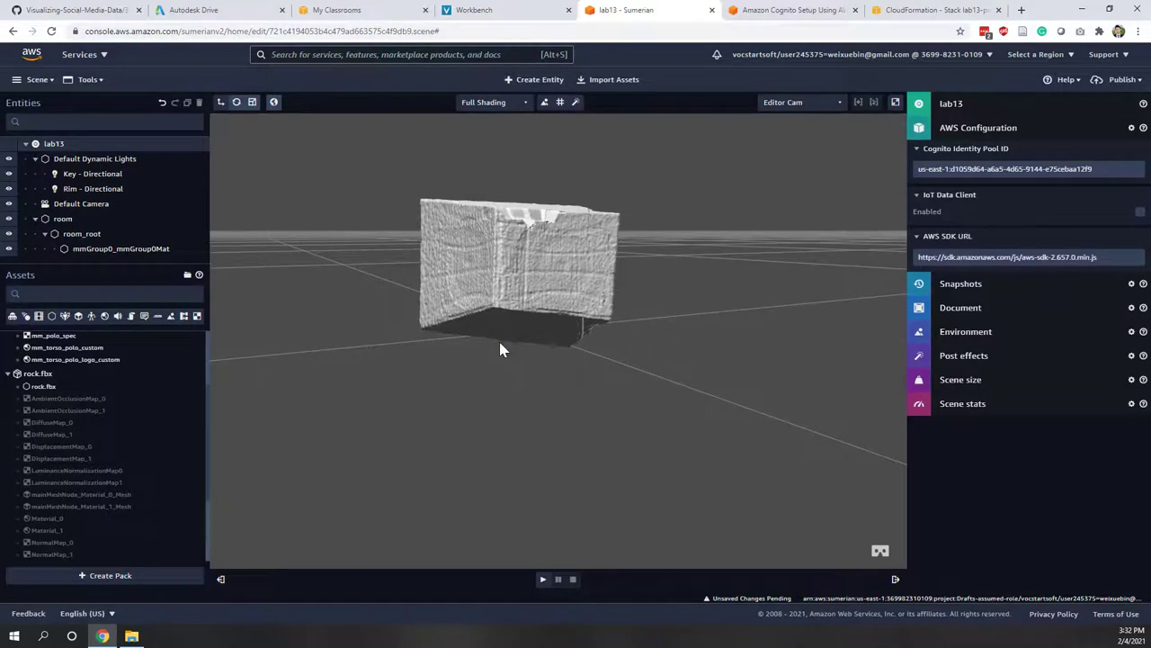
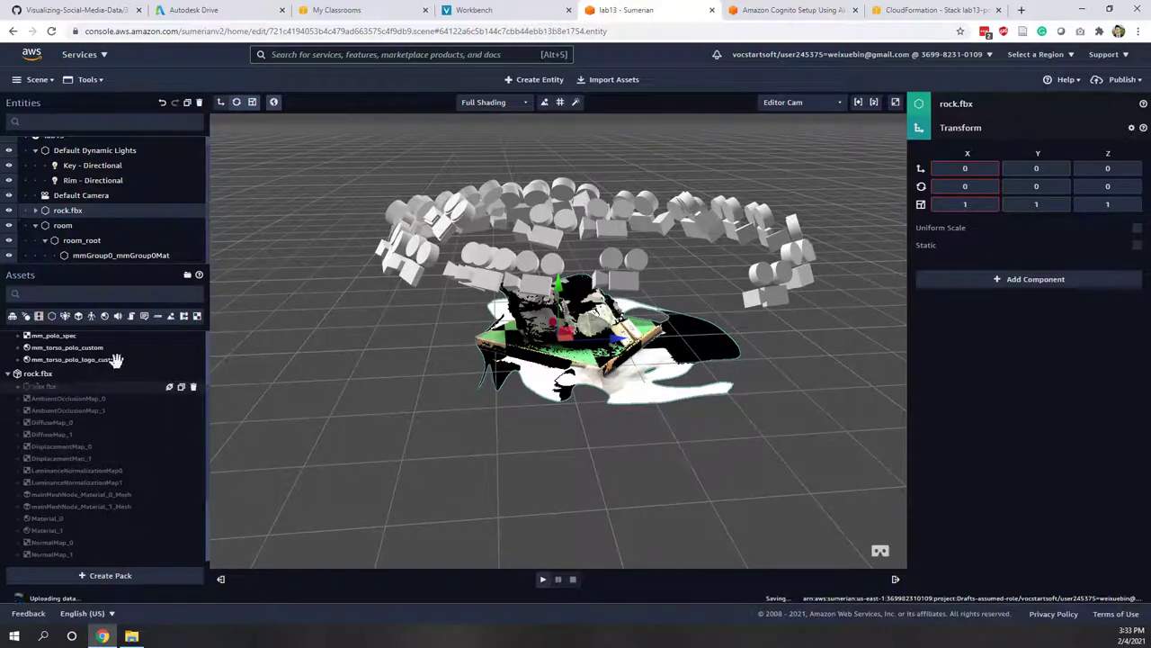
Expand the rock.fbx entity and hide its imported cameras Image_24 through Image_27.
left_click_drag(555, 335, 589, 351)
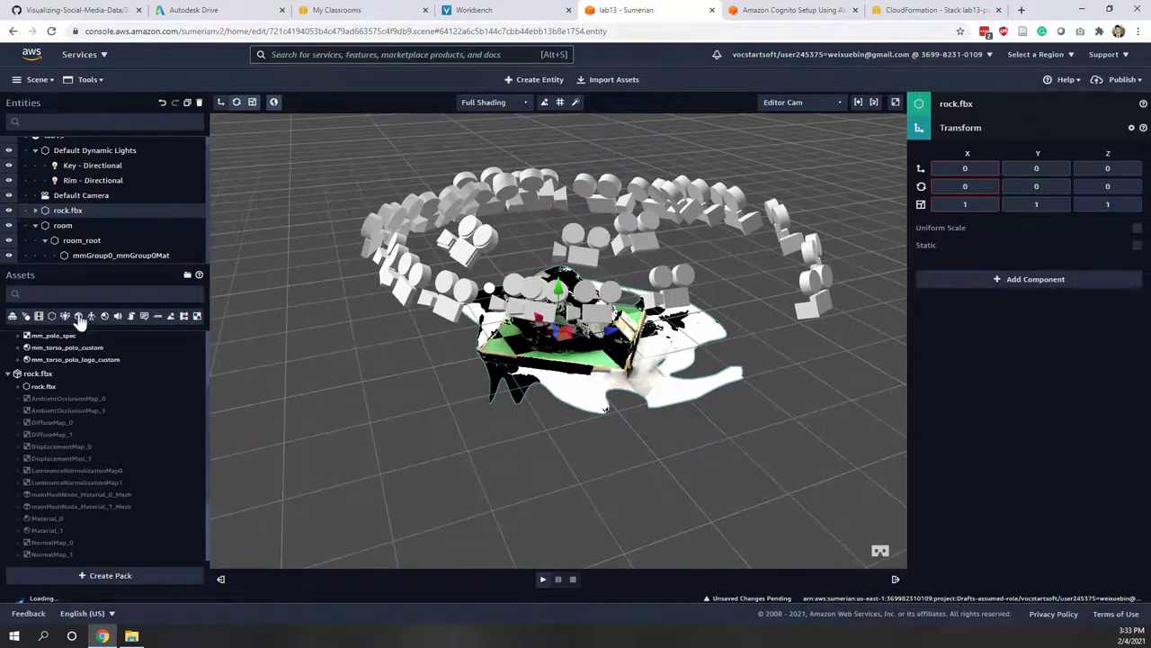
left_click(34, 211)
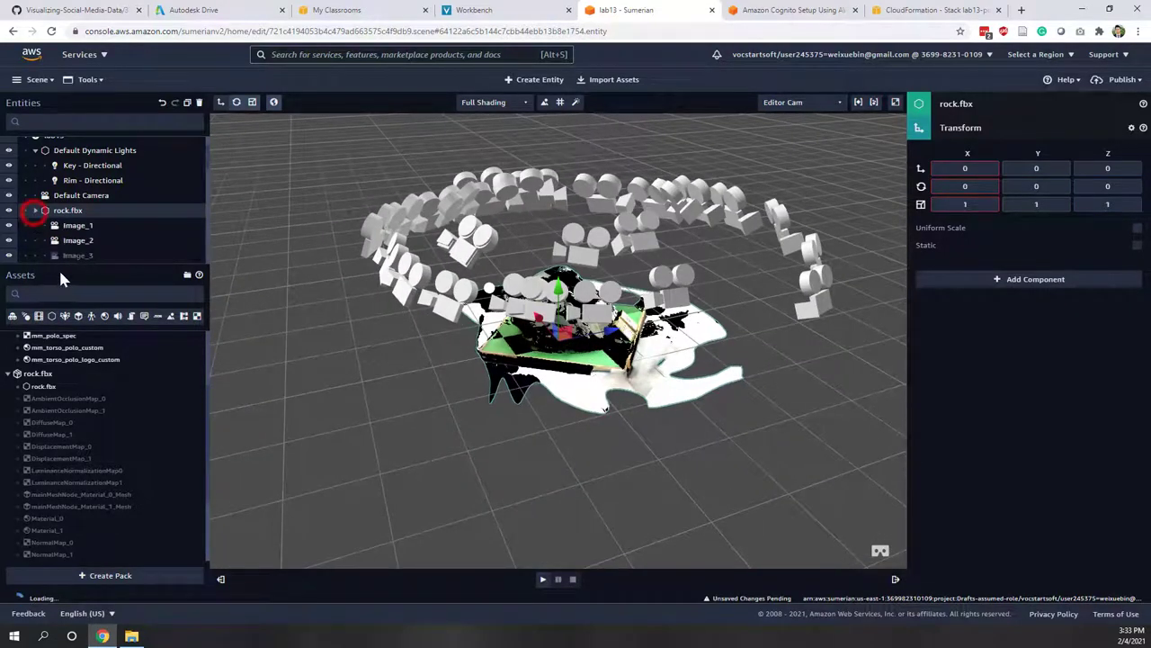
scroll(144, 223, "down", 4)
scroll(140, 234, "down", 3)
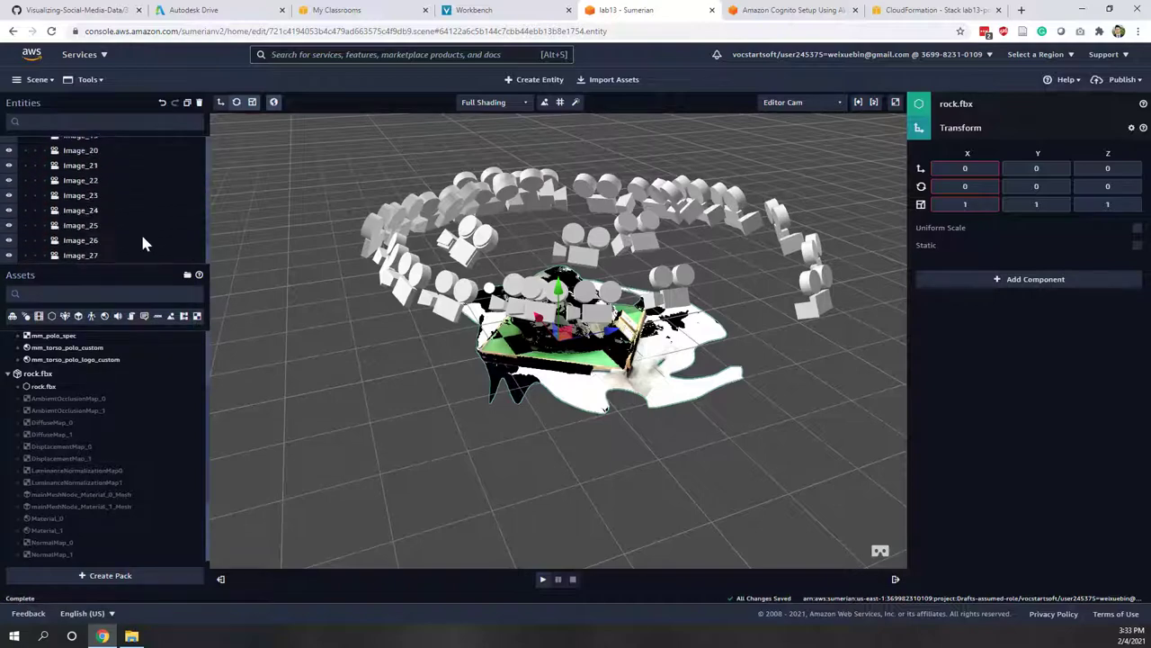
mouse_move(589, 330)
left_mouse_down()
mouse_move(461, 331)
mouse_move(547, 353)
mouse_move(586, 334)
left_mouse_up()
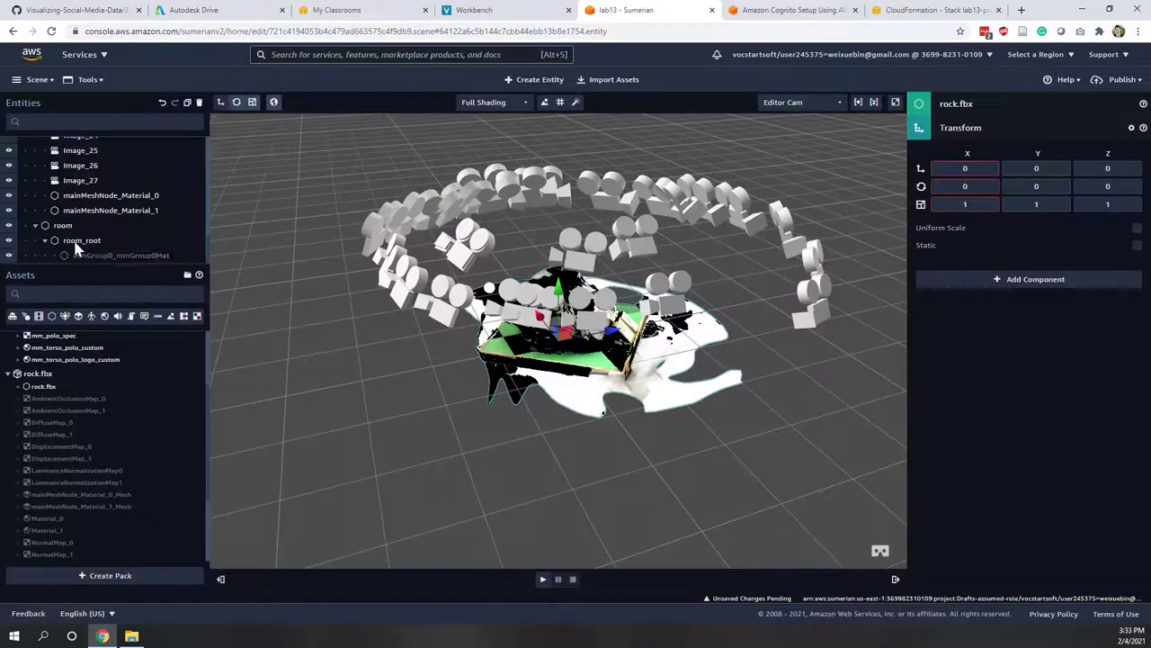
left_click(9, 180)
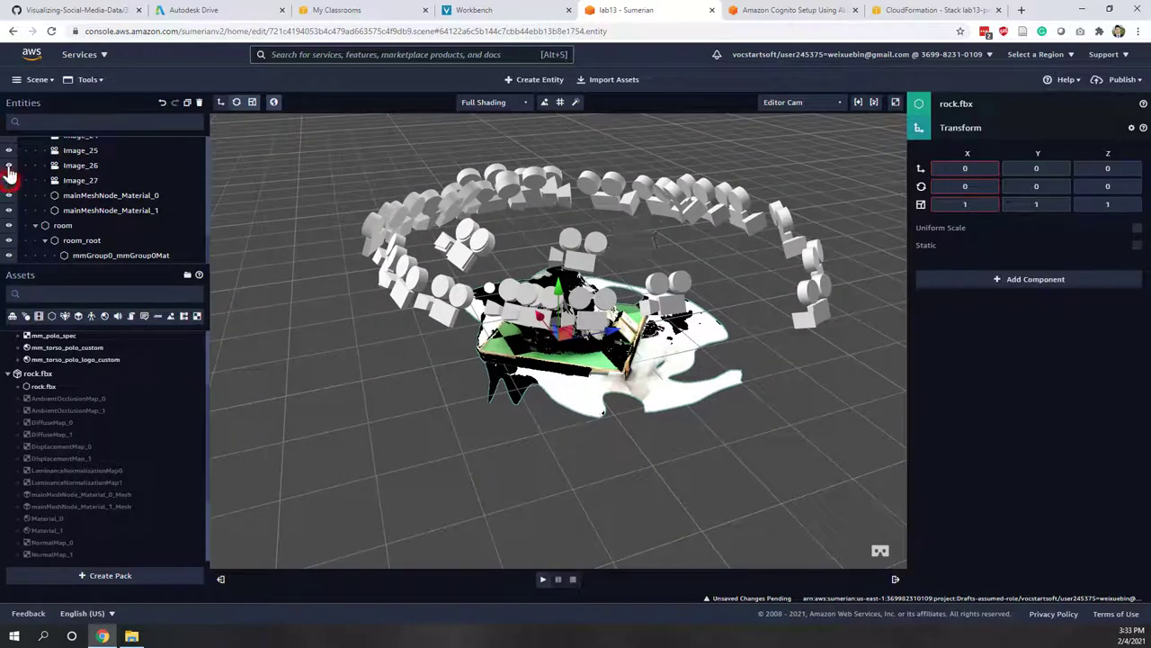
left_click(9, 164)
left_click(9, 150)
scroll(10, 182, "up", 2)
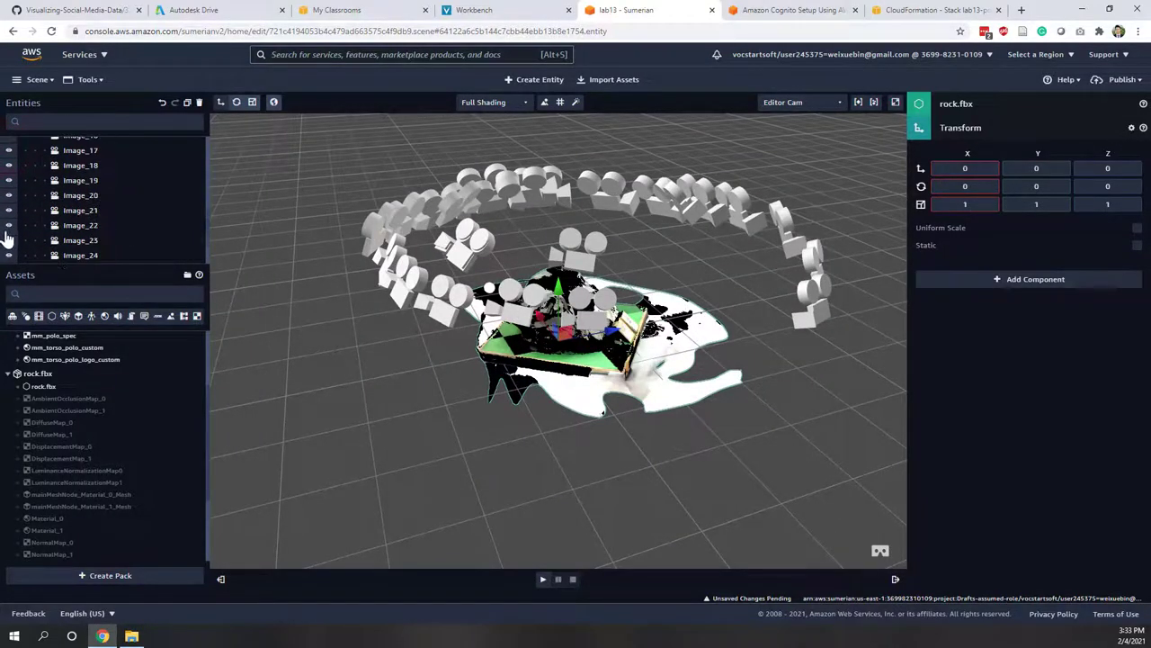
left_click(10, 196)
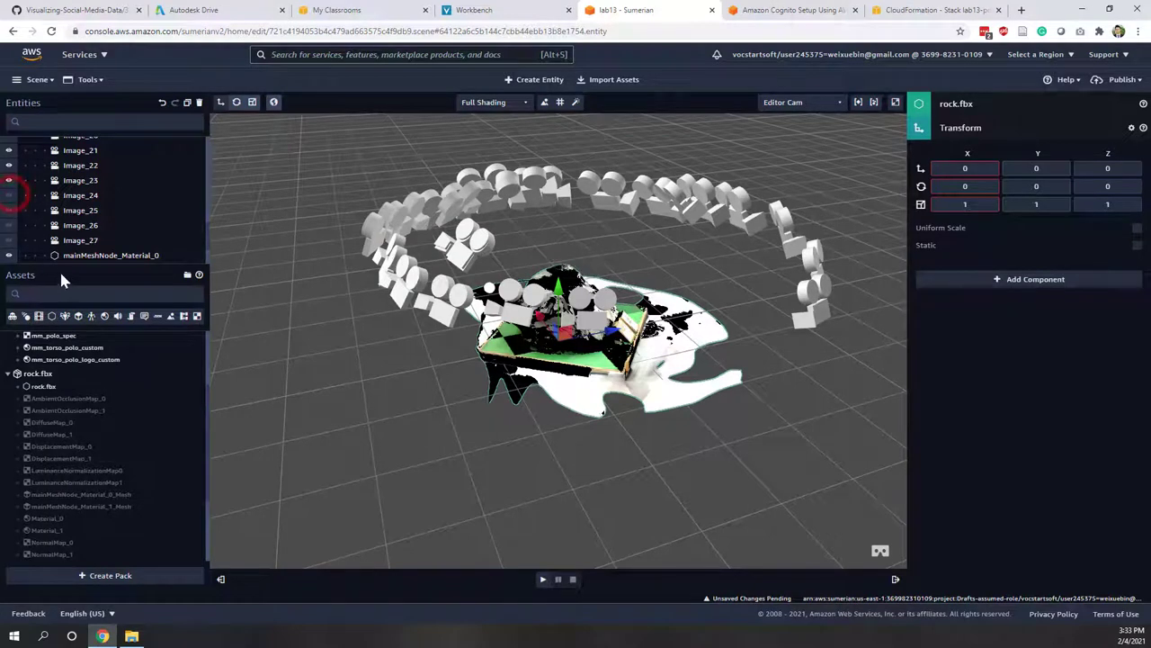
Enlarge the entity list and hide the rock's cameras Image_17 through Image_23.
left_click_drag(63, 264, 57, 395)
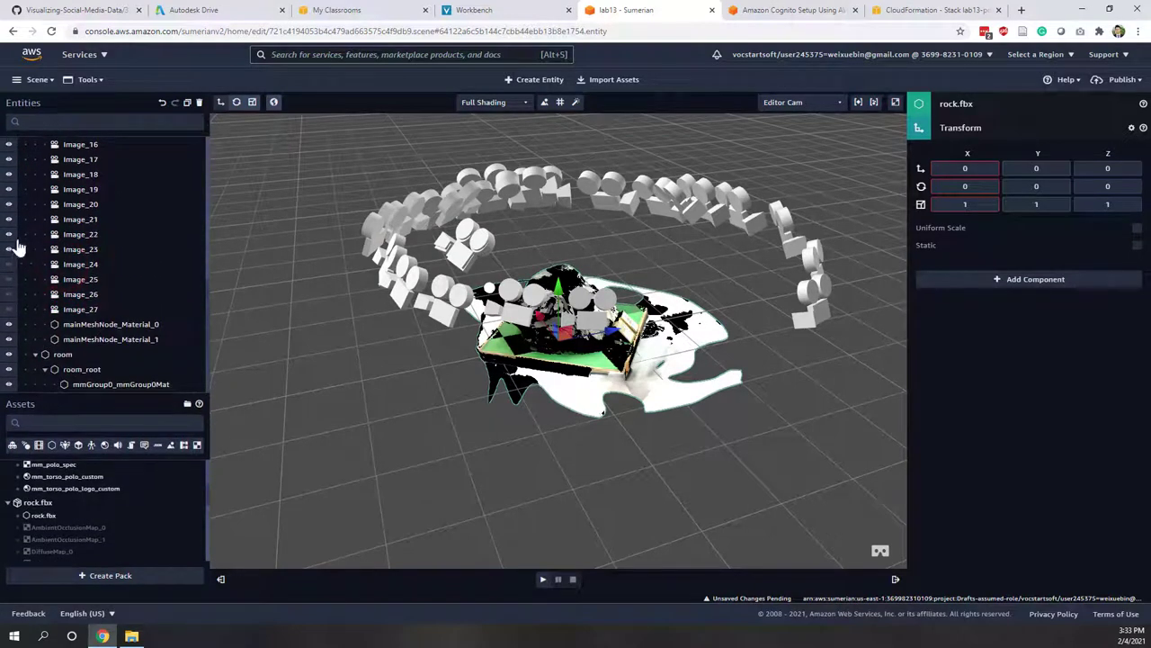
left_click(9, 234)
left_click(9, 219)
left_click(9, 204)
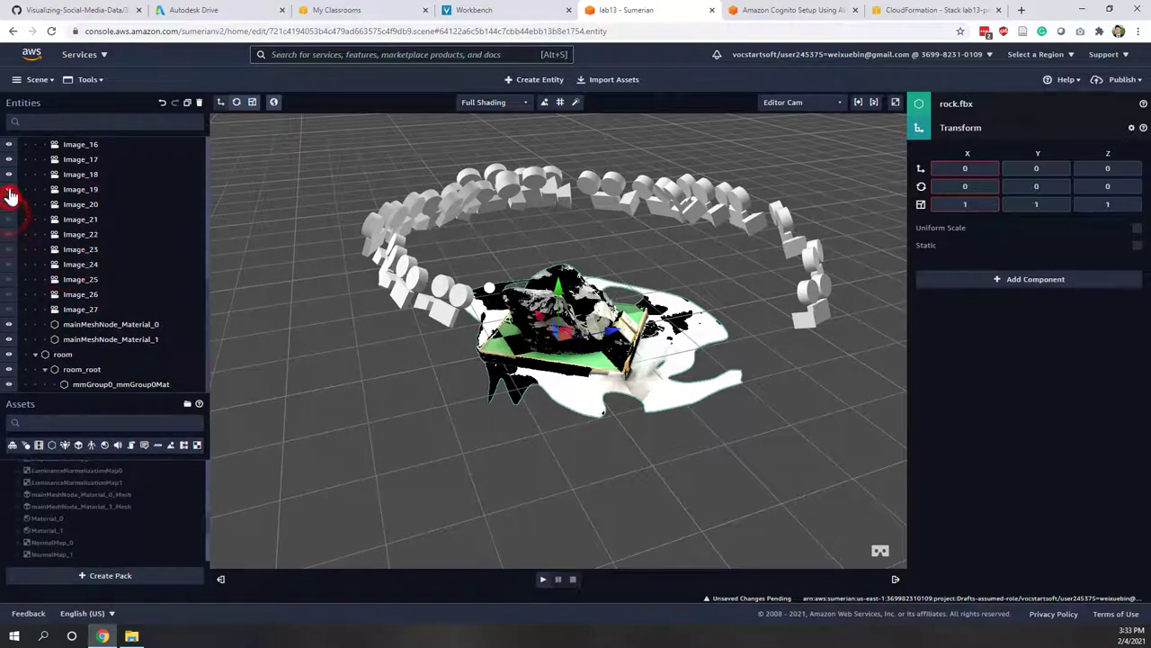
left_click(9, 189)
left_click(9, 174)
left_click(9, 162)
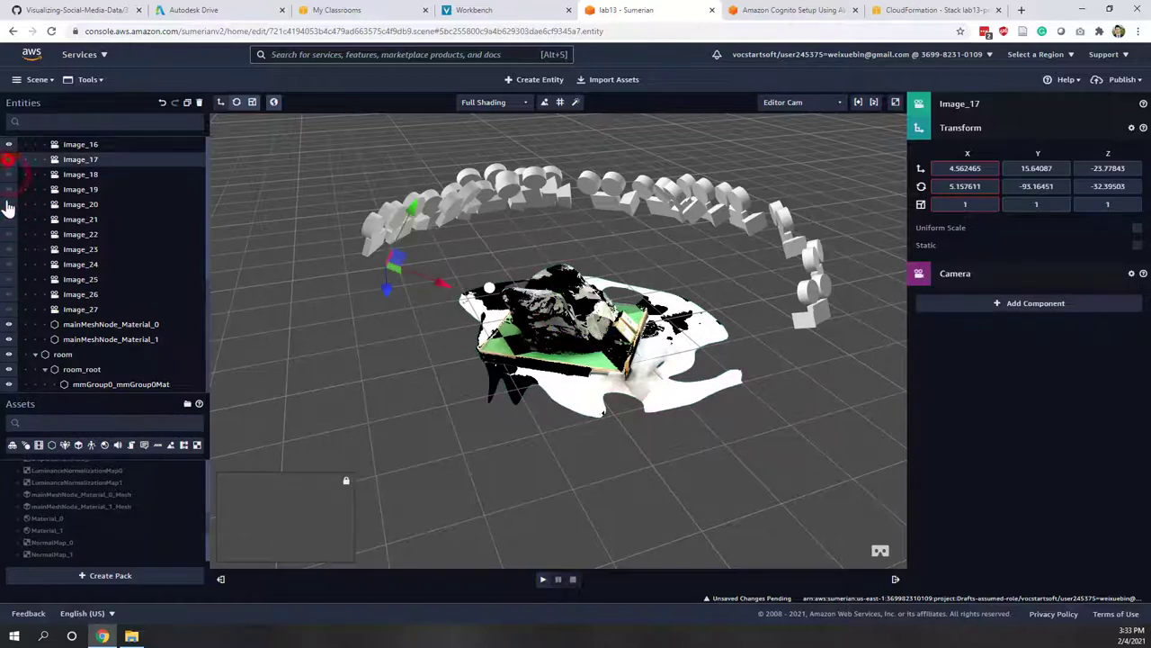
Hide the rock's cameras Image_8 through Image_16.
scroll(8, 209, "up", 2)
left_click(9, 263)
left_click(9, 249)
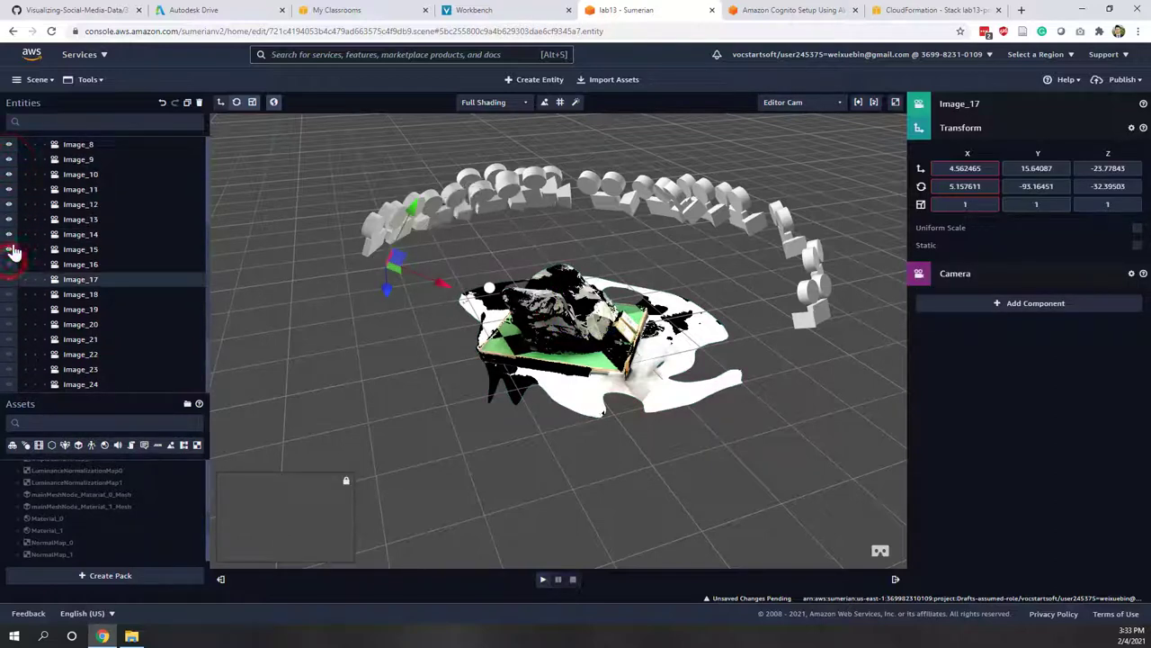
left_click(9, 234)
left_click(9, 218)
left_click(9, 204)
left_click(9, 189)
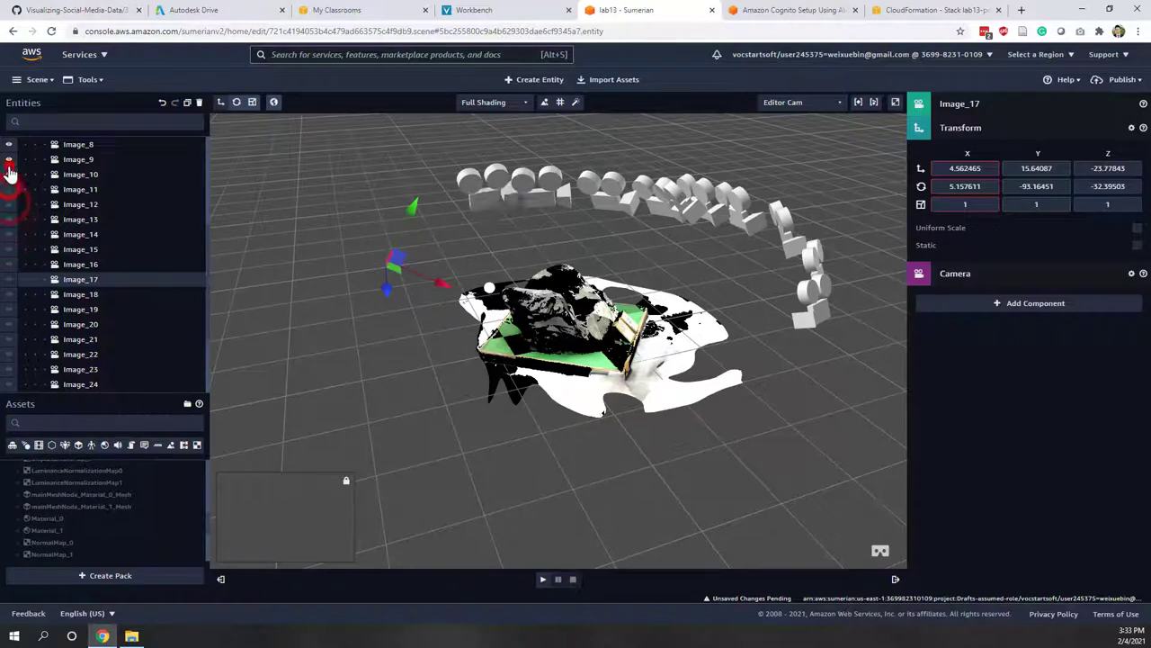
left_click(9, 173)
left_click(9, 159)
left_click(9, 144)
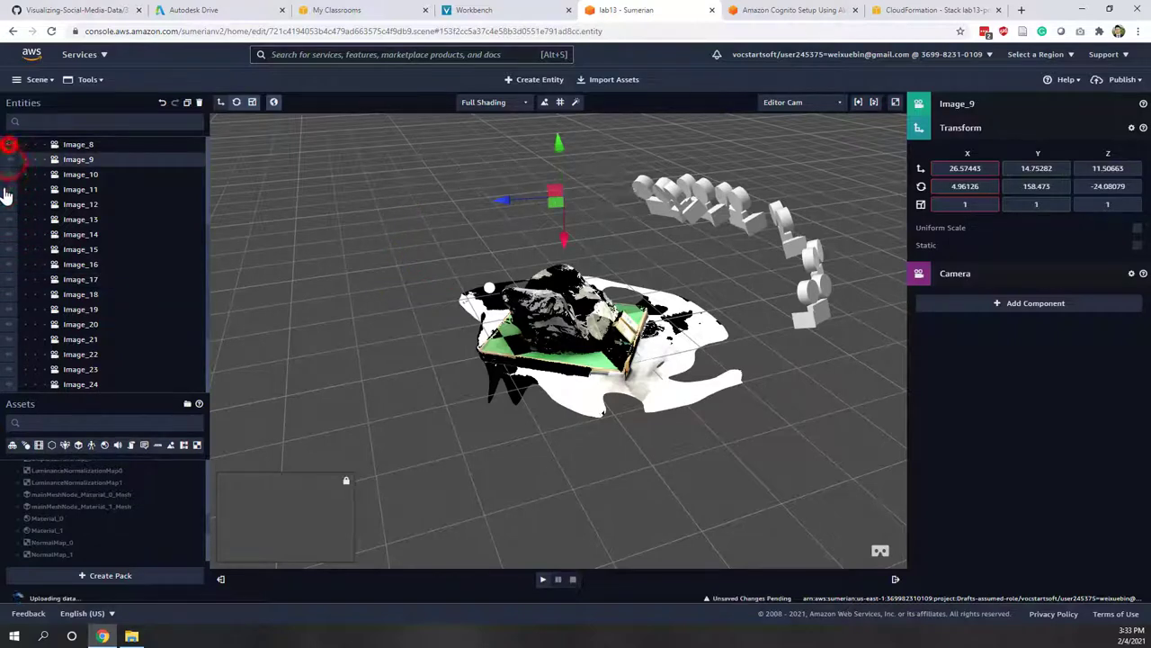
Hide the rock's remaining cameras, Image_1 through Image_7.
scroll(7, 193, "up", 3)
left_click(9, 249)
left_click(9, 234)
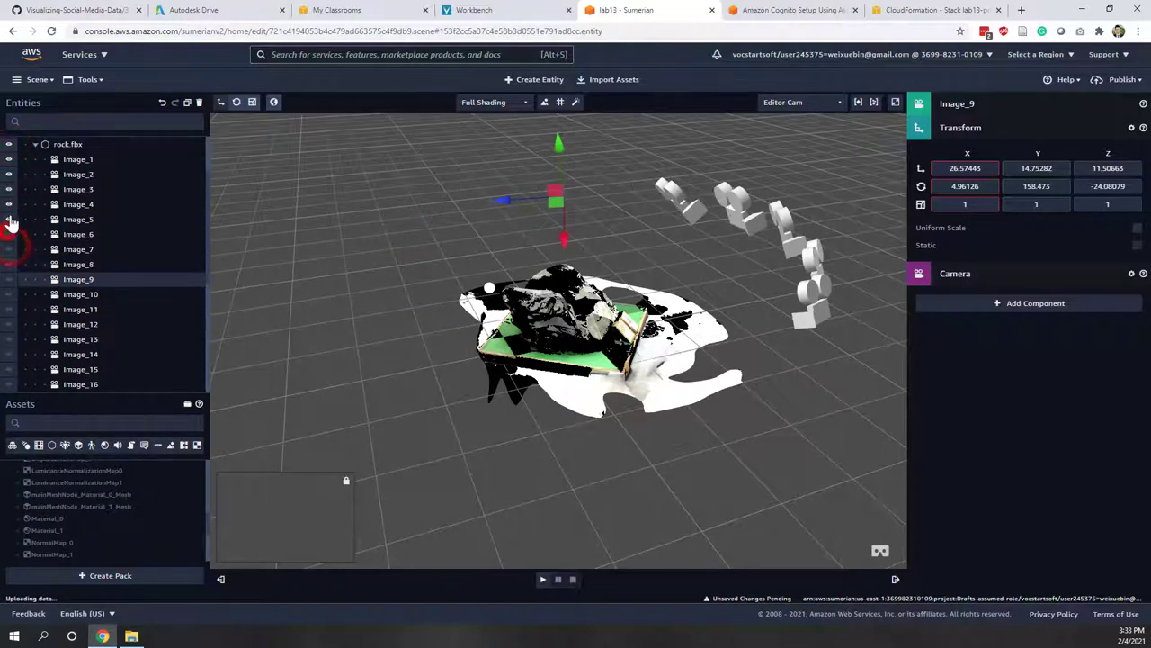
left_click(9, 218)
left_click(9, 204)
left_click(9, 189)
left_click(9, 174)
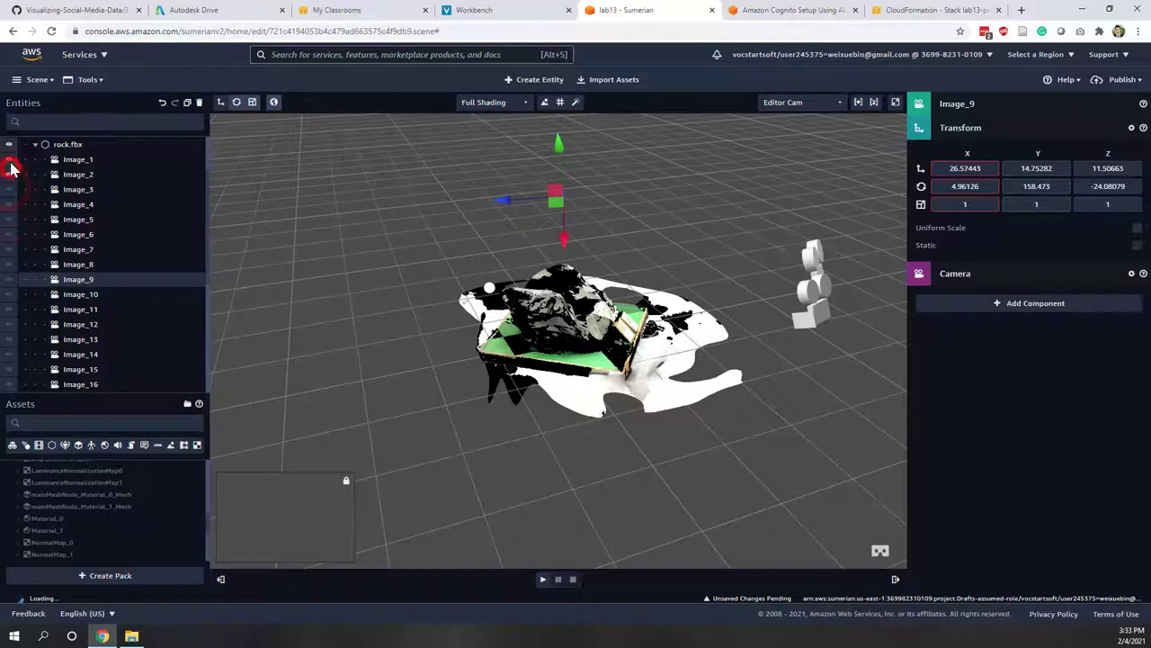
left_click(9, 159)
Examine which parts of the rock model belong to mainMeshNode_Material_0 and which to mainMeshNode_Material_1.
left_click_drag(247, 212, 297, 221)
left_click(601, 364)
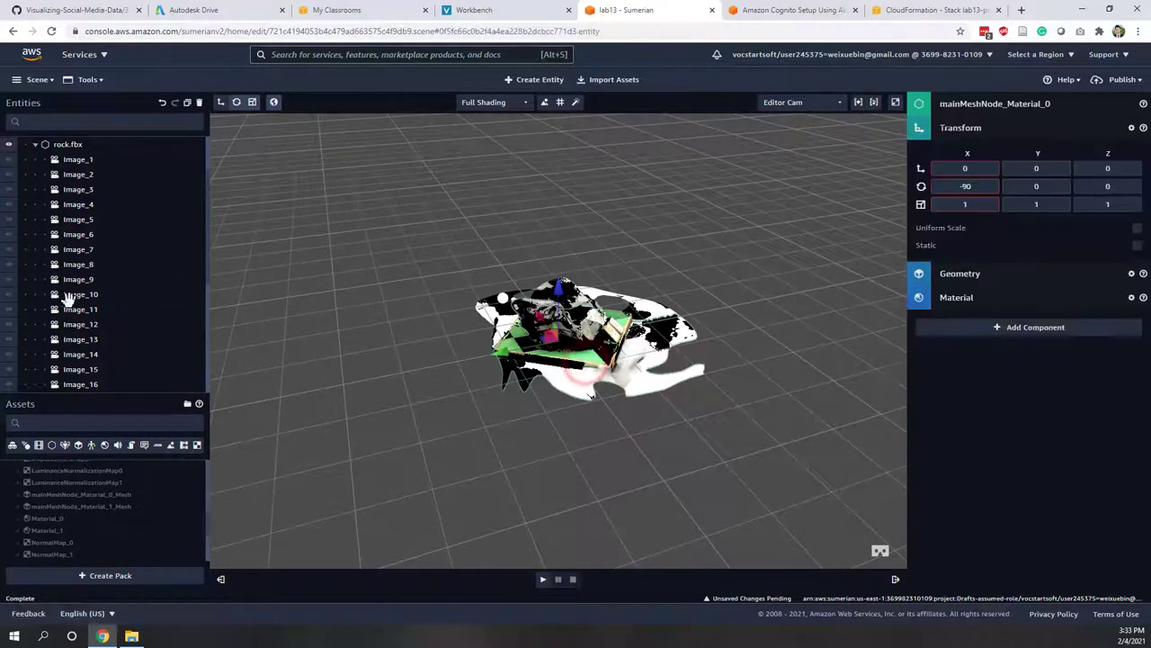
scroll(83, 300, "down", 3)
mouse_move(106, 338)
left_mouse_down()
mouse_move(115, 325)
mouse_move(115, 337)
left_mouse_up()
double_click(115, 340)
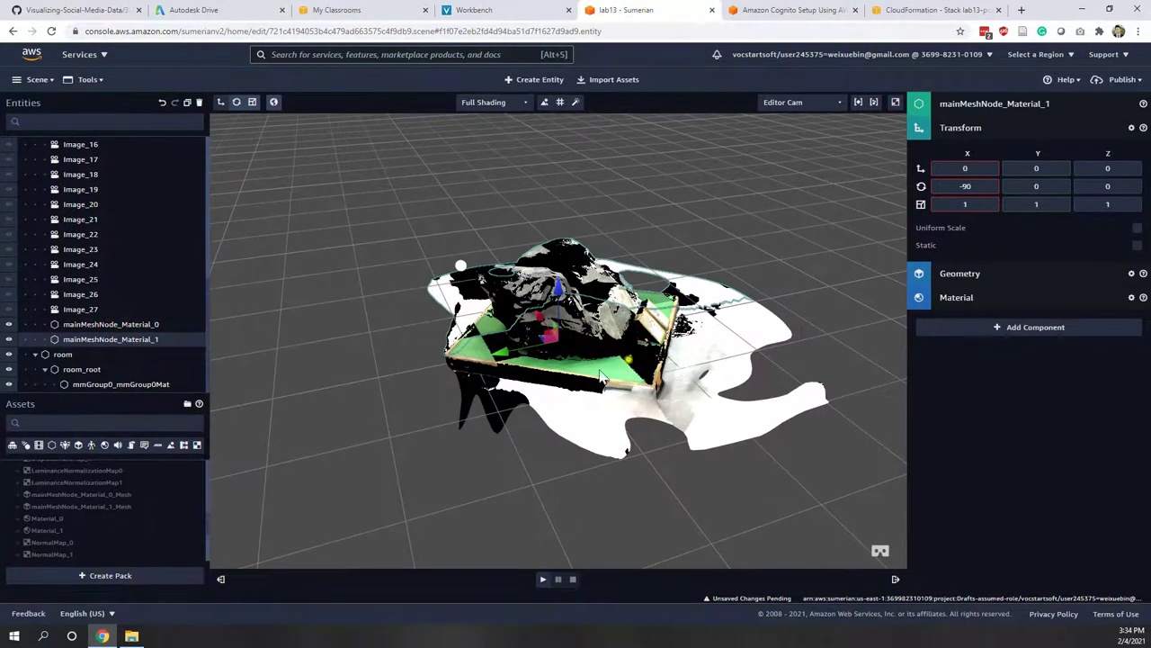
left_click_drag(601, 378, 684, 319)
left_click(141, 328)
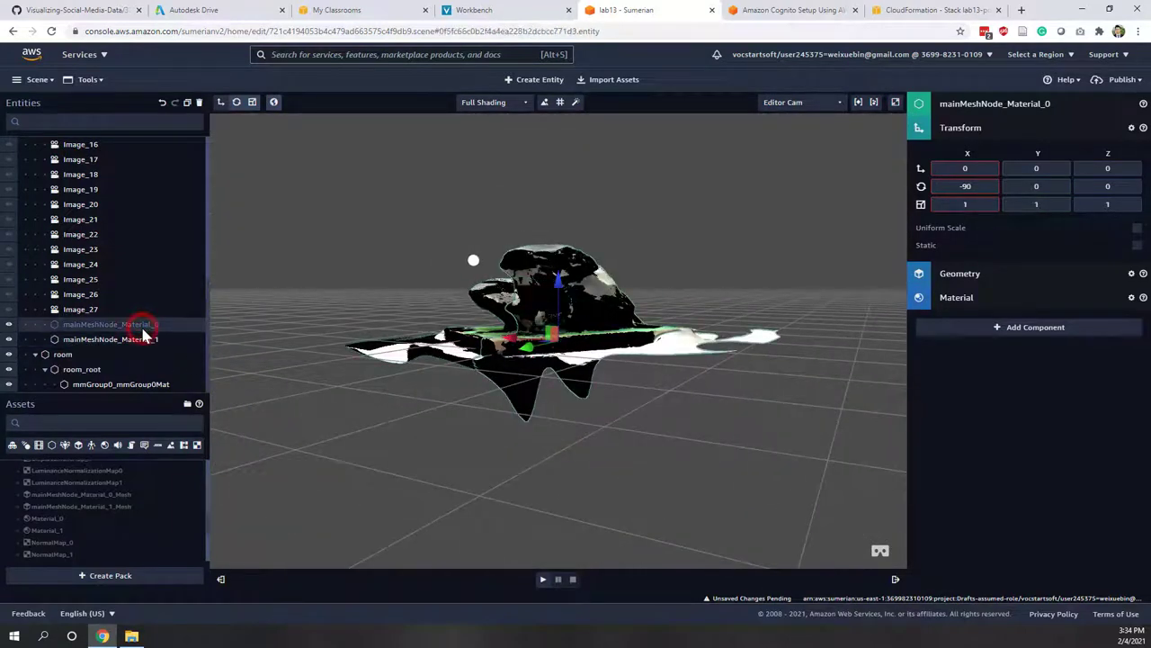
right_click(140, 340)
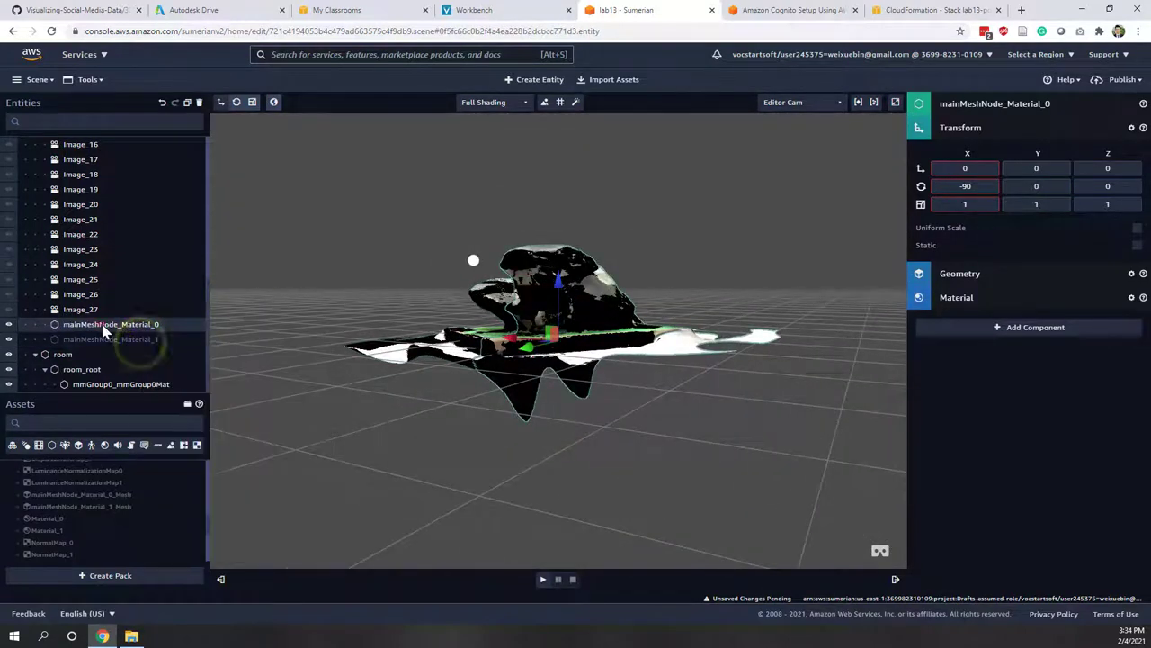
left_click(102, 339)
Collapse the rock.fbx hierarchy and select the whole rock.fbx entity.
scroll(126, 309, "up", 8)
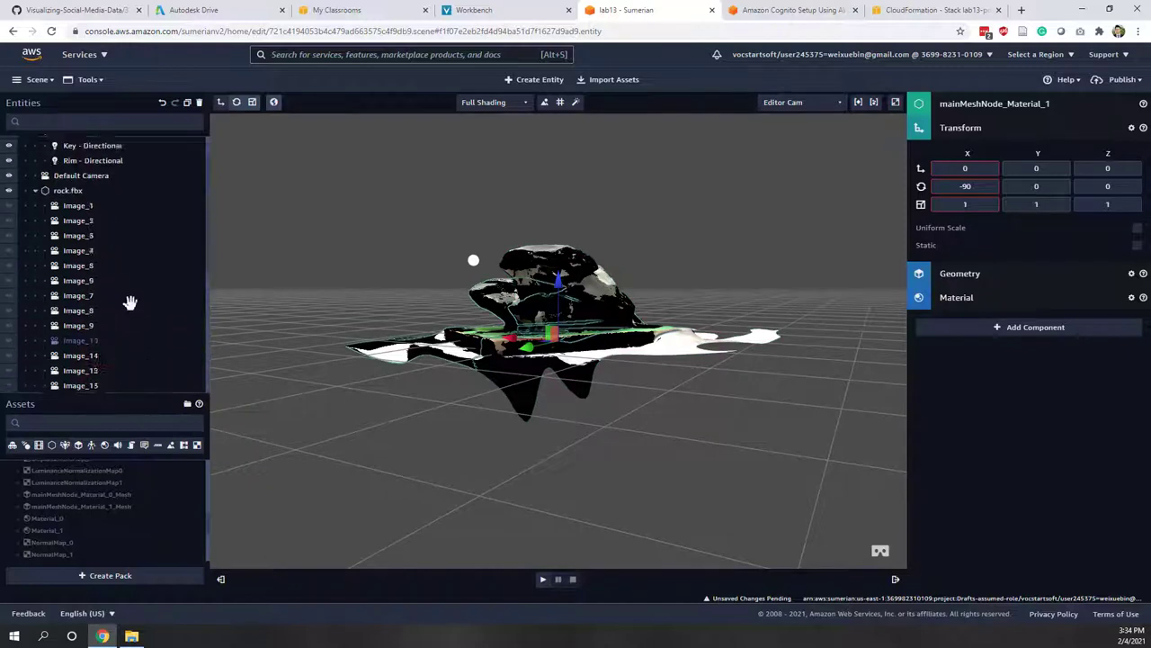
left_click(34, 220)
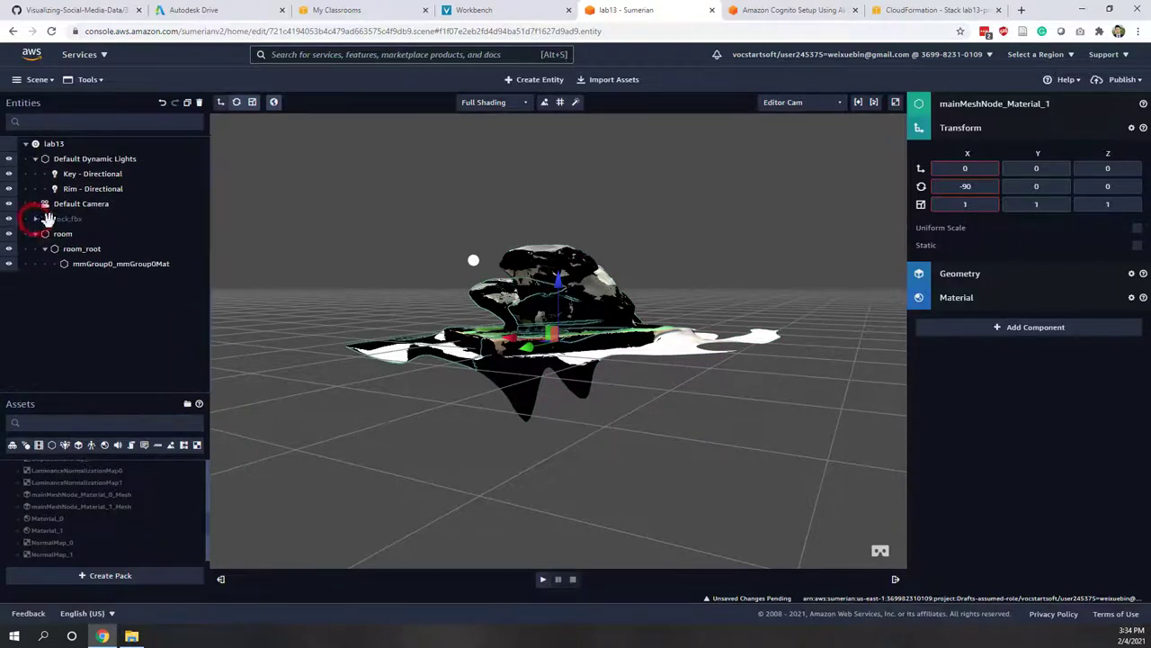
left_click(77, 221)
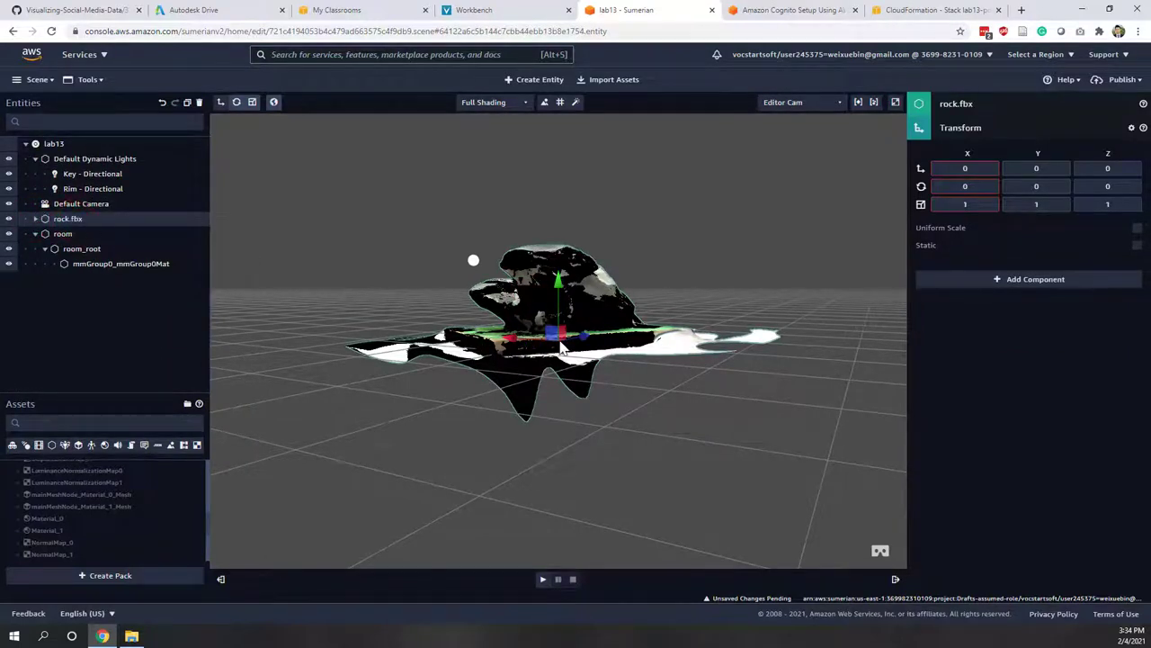
left_click_drag(395, 355, 551, 418)
scroll(567, 412, "down", 6)
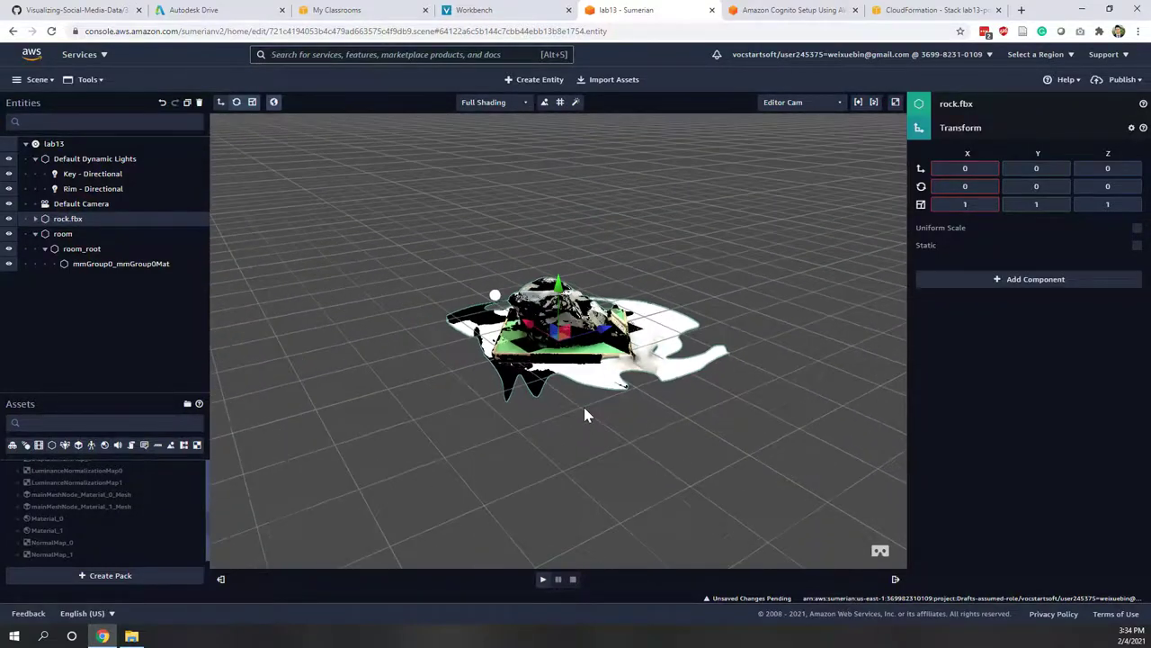
Move the Rim - Directional light up and away from the rock, to about X 6.3, Y 26.5, Z -27.5.
scroll(584, 415, "down", 2)
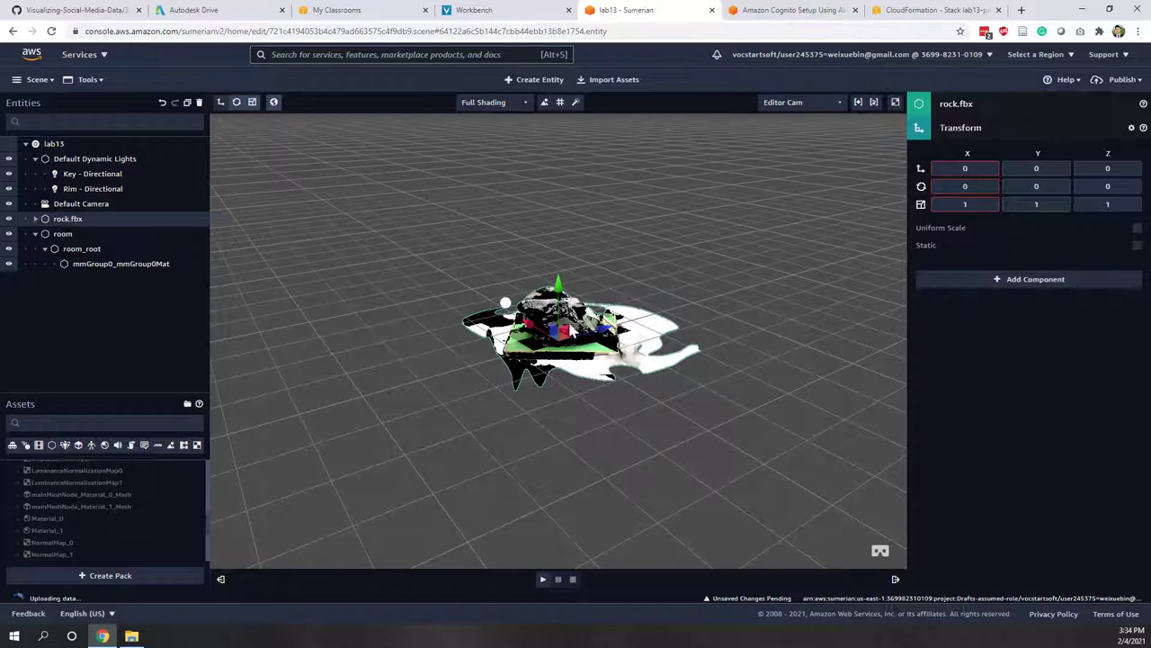
left_click(504, 303)
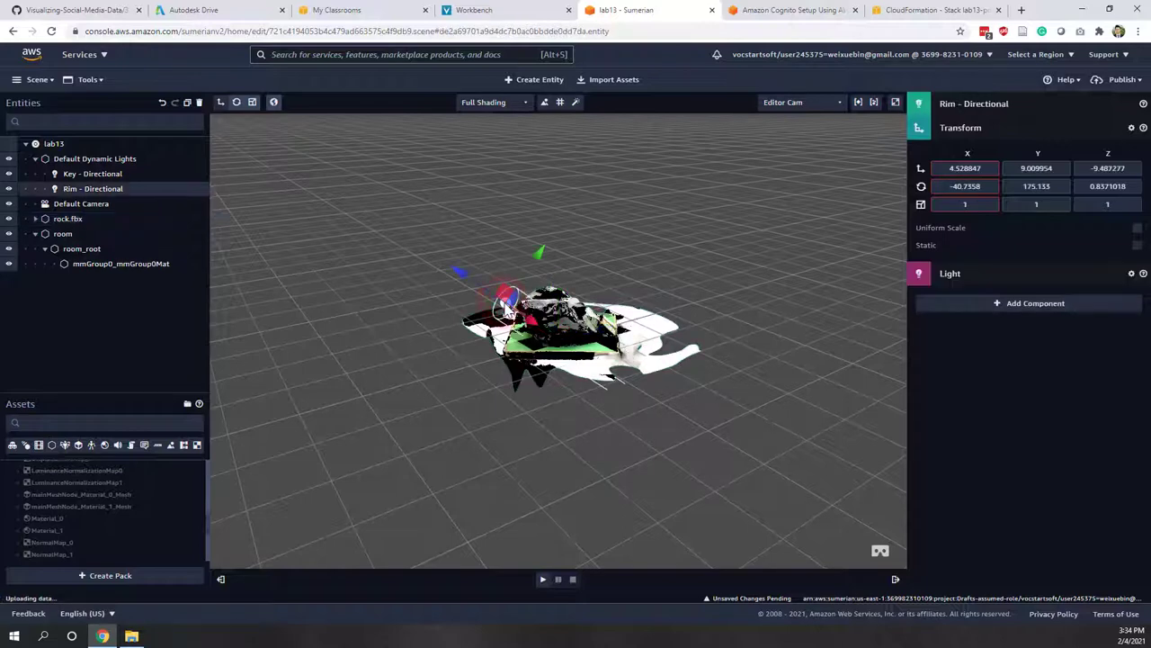
left_click_drag(505, 304, 402, 215)
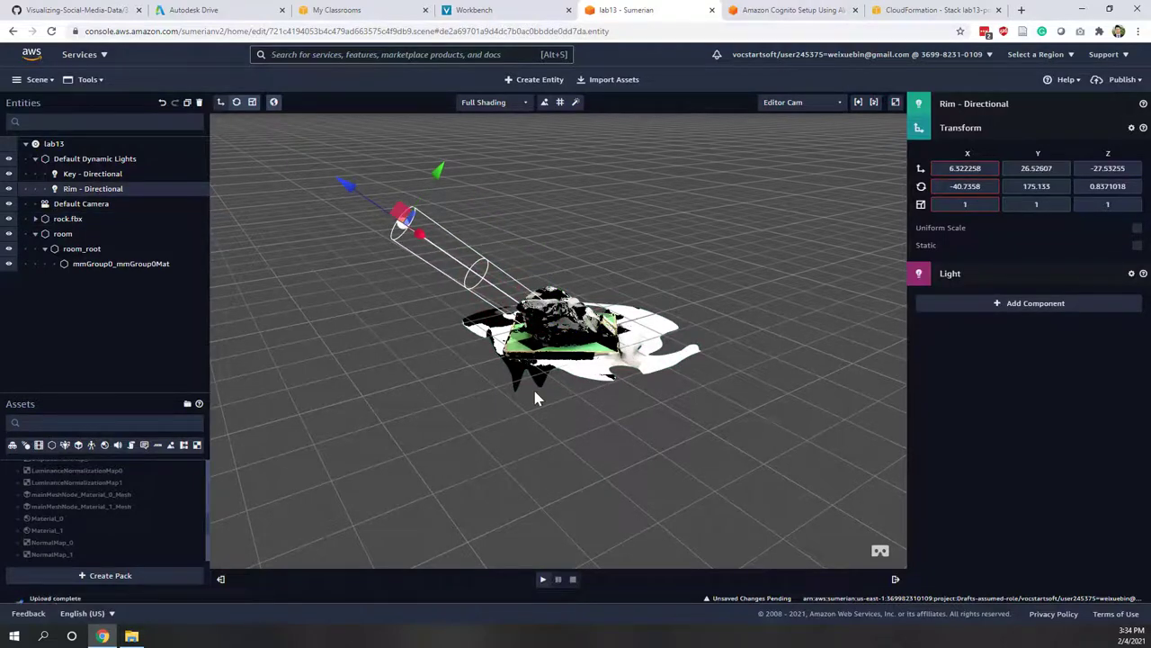
scroll(535, 398, "down", 3)
scroll(535, 399, "up", 2)
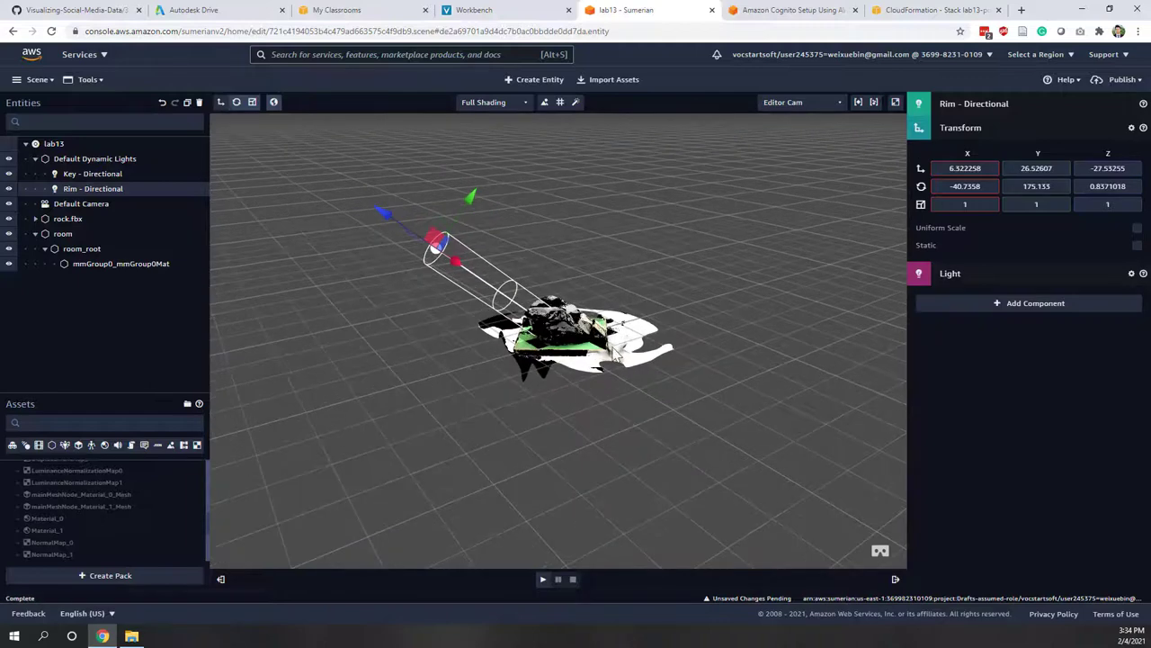
Change the Rim - Directional light's type to Spot and reposition it at about X 26.4, Y 26.2, Z -25.8.
left_click(999, 277)
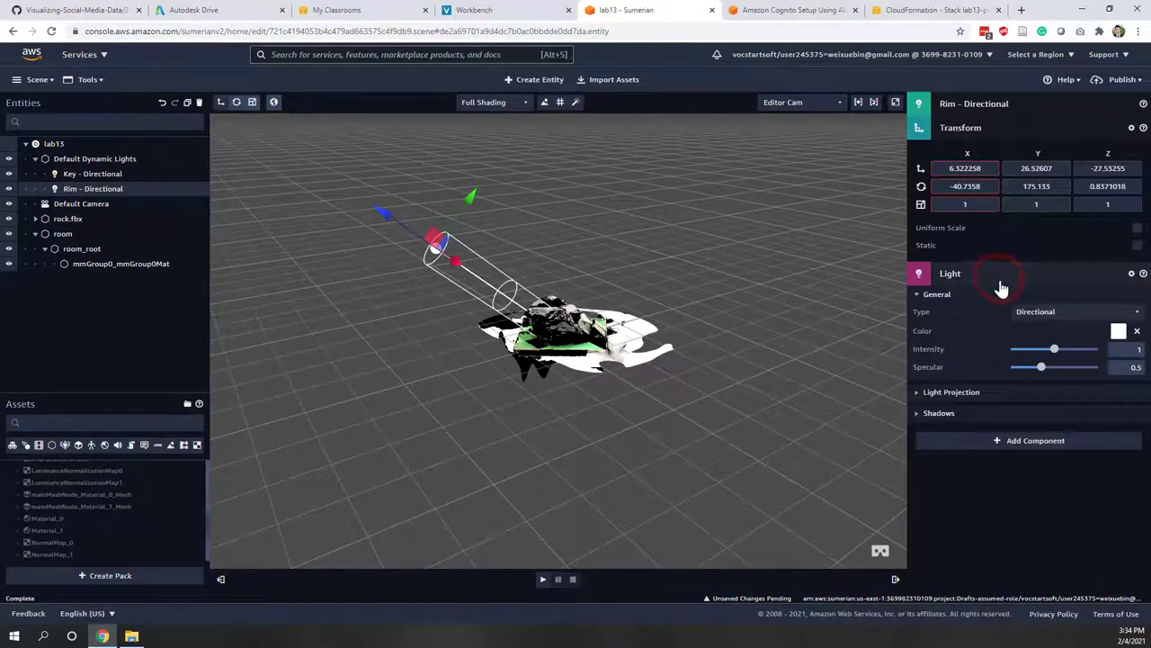
left_click(1042, 313)
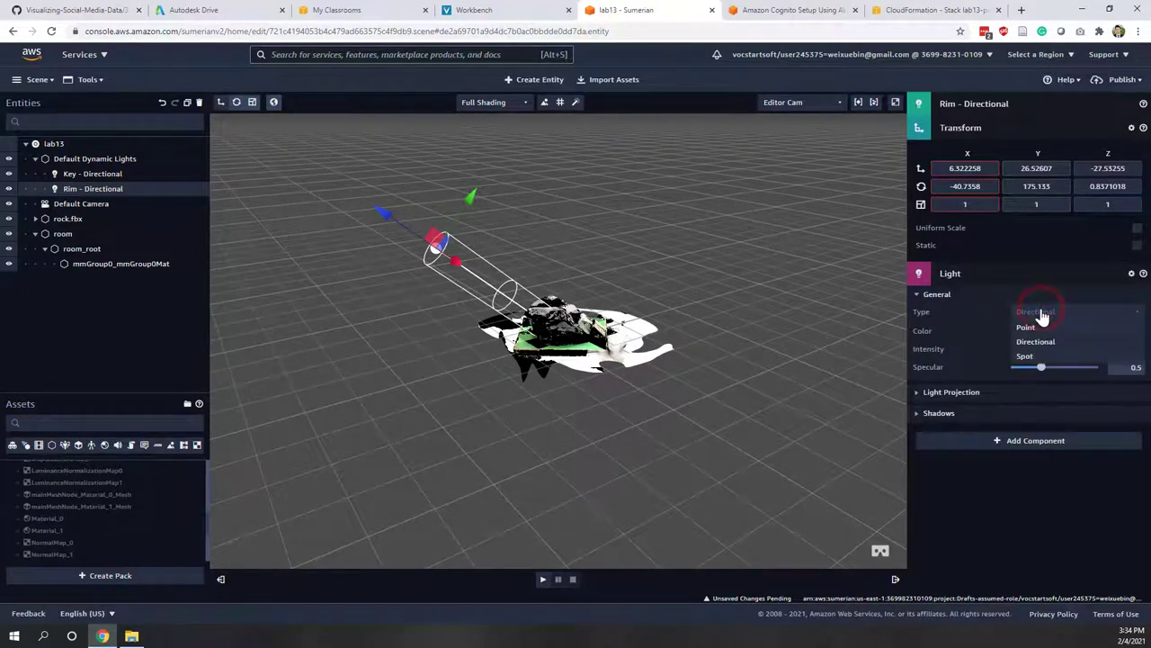
left_click(1030, 356)
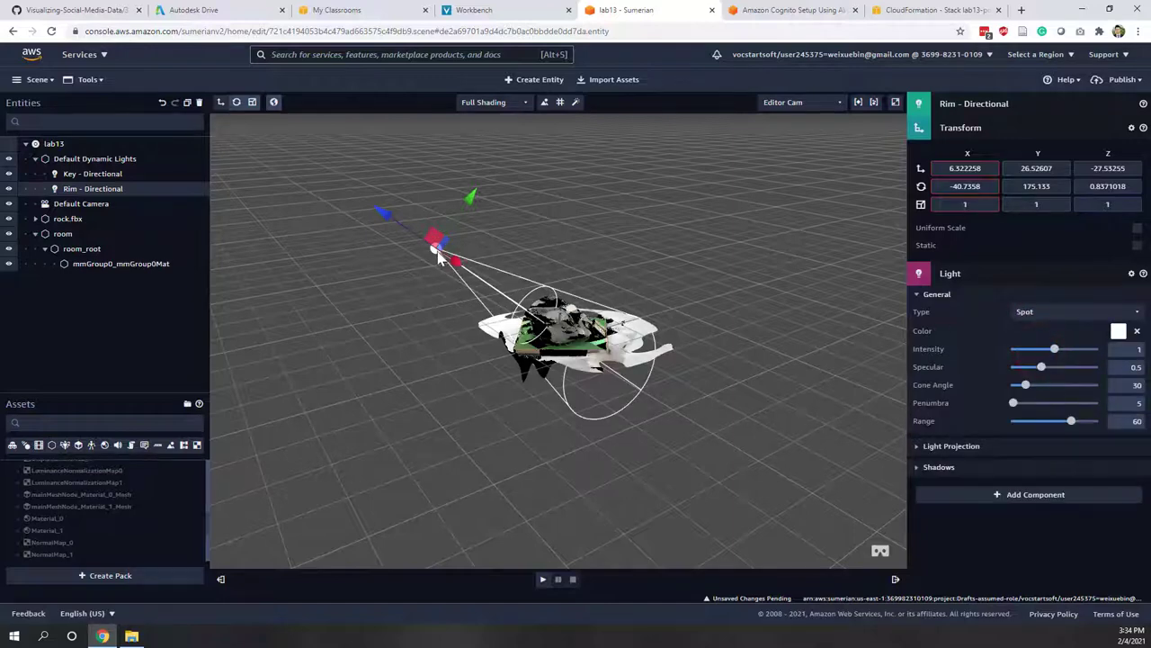
left_click_drag(438, 257, 412, 245)
scroll(412, 244, "up", 3)
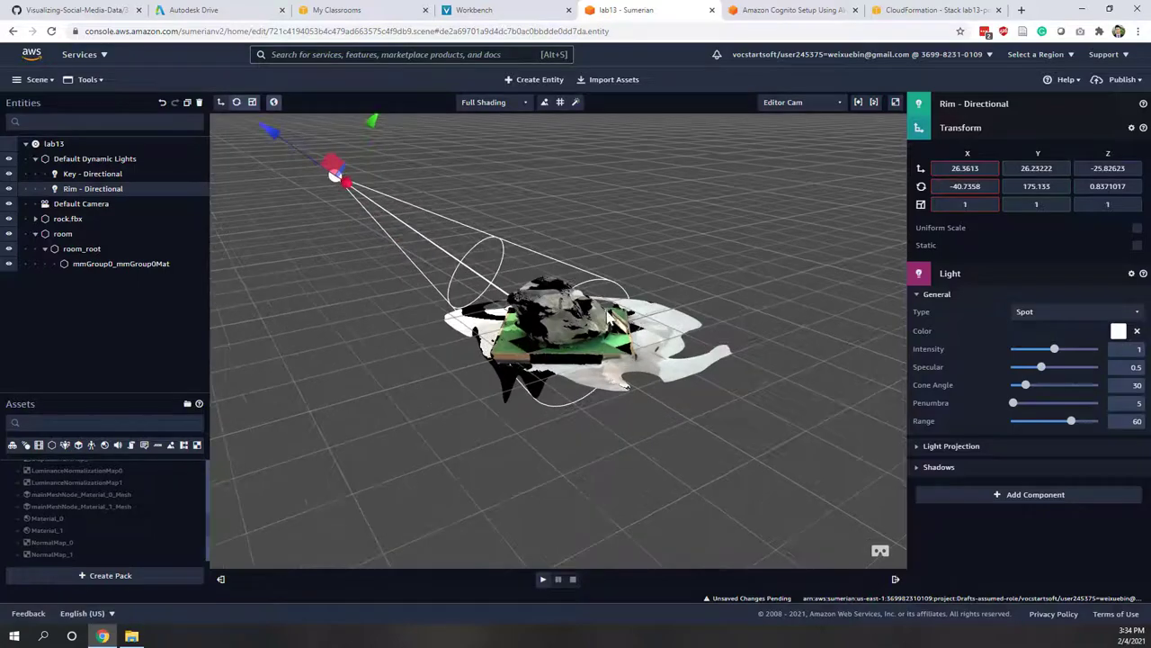
Move the Key - Directional light away from the rock, to about X 21.7, Y -2.7, Z 98.8.
left_click(788, 426)
left_click_drag(788, 426, 592, 306)
left_click(566, 303)
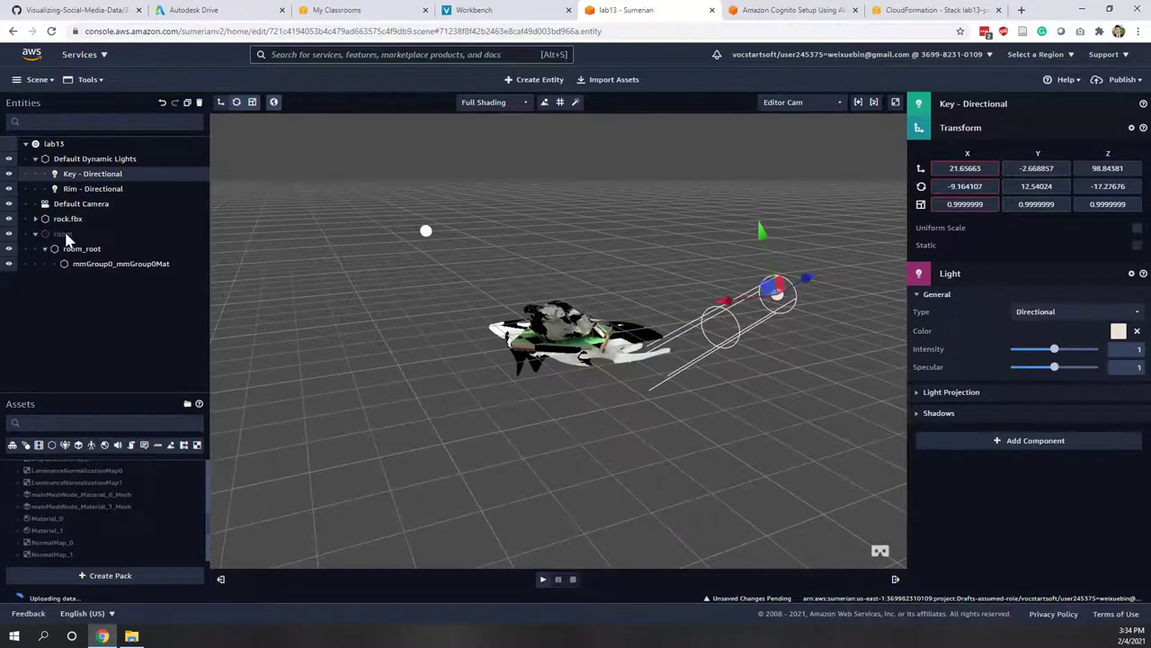
Set the X scale of the room's mmGroup0_mmGroup0Mat mesh to -1.
left_click_drag(63, 240, 69, 236)
left_click(93, 264)
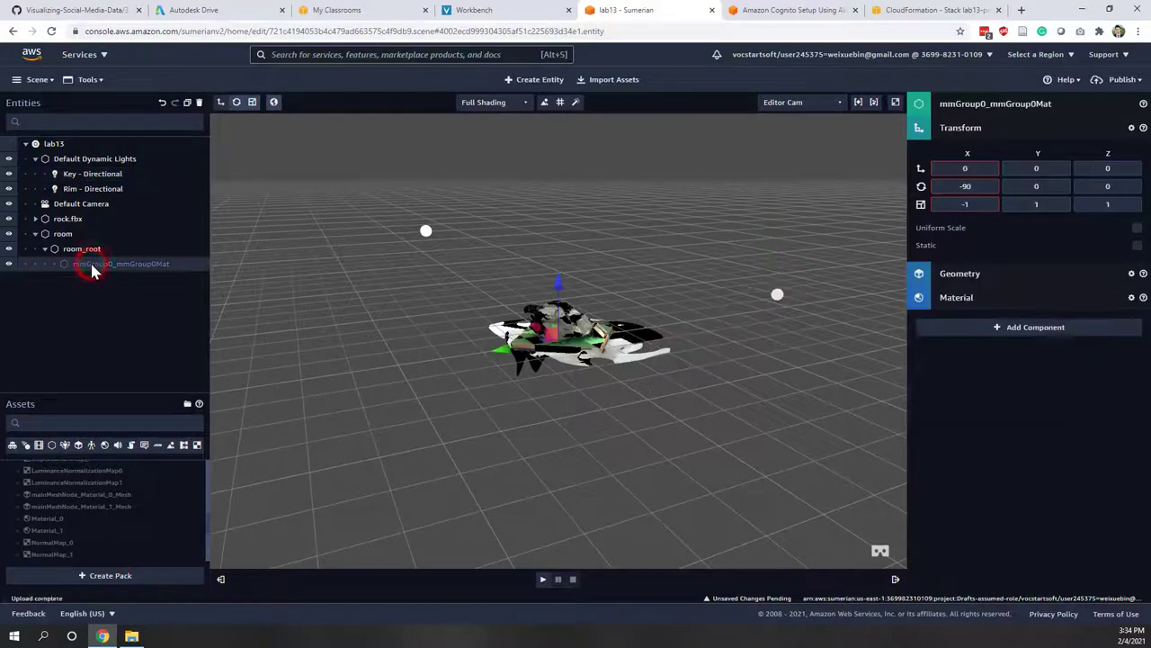
left_click(985, 205)
type("-1")
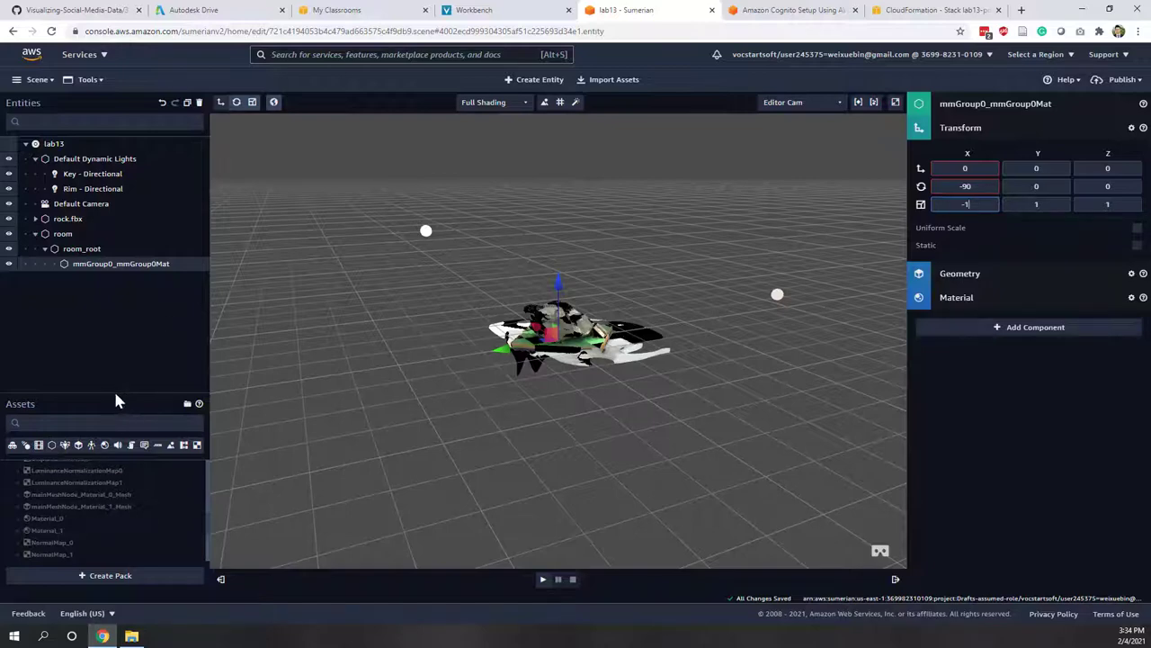
Enlarge the assets area and add the Luke Polo host from its pack to the scene.
left_click_drag(115, 403, 118, 305)
scroll(90, 452, "up", 3)
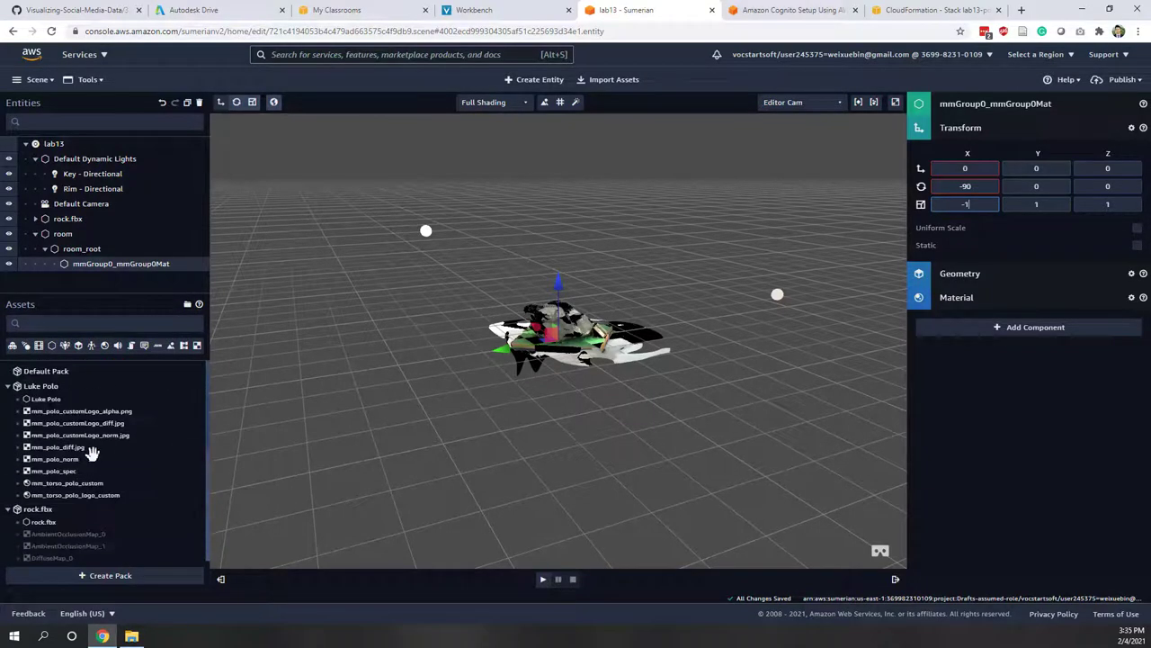
left_click_drag(54, 398, 517, 424)
left_click_drag(84, 398, 573, 353)
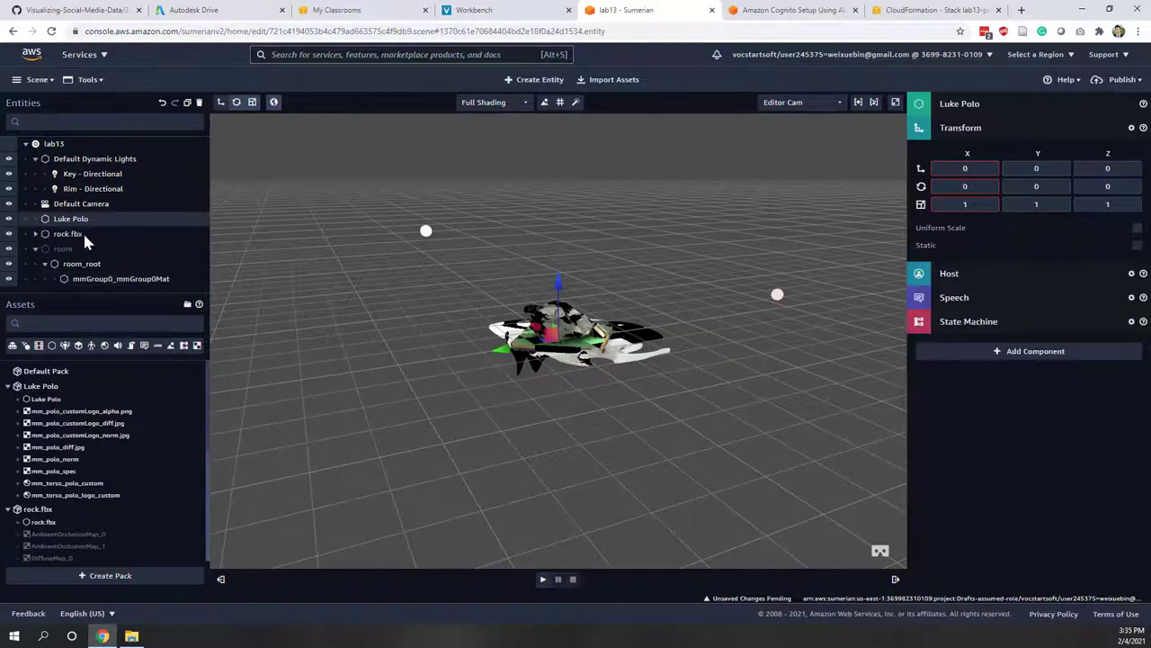
Focus the view on the Luke Polo host and compare its size with the room and the rock model.
left_click(87, 224)
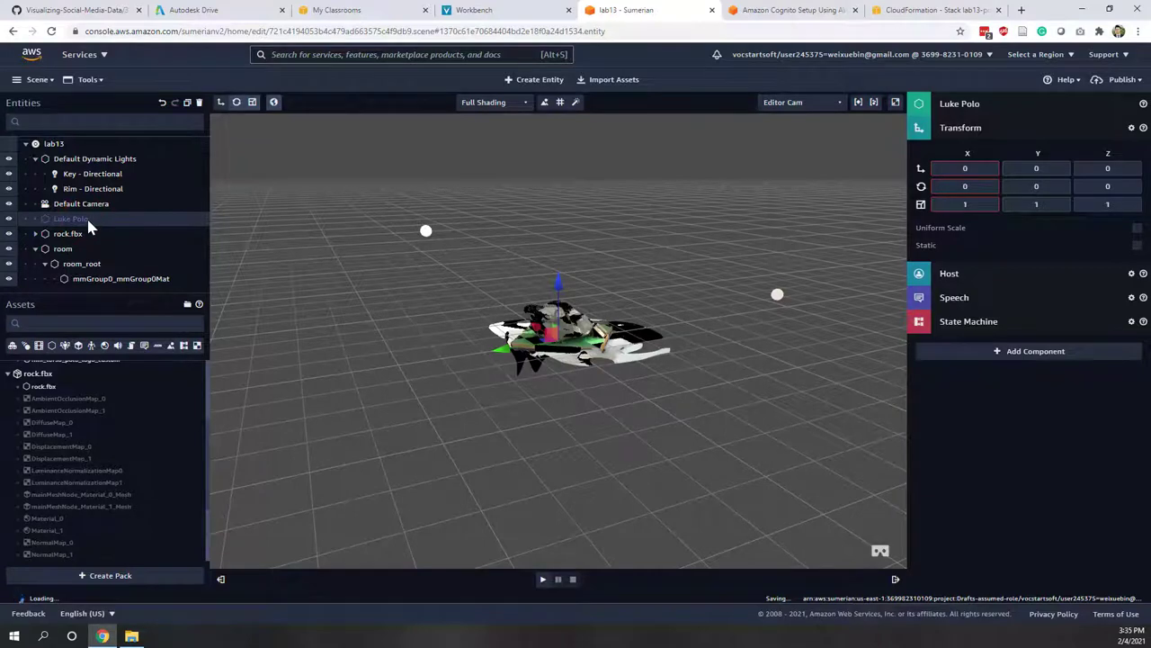
double_click(87, 225)
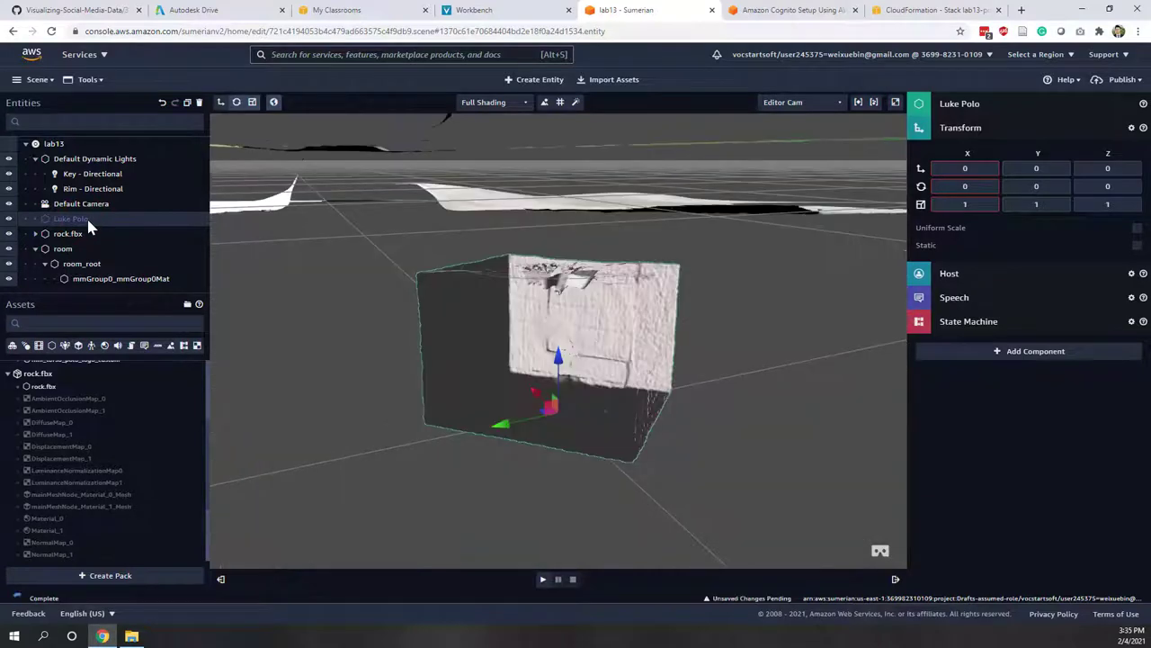
scroll(576, 408, "down", 5)
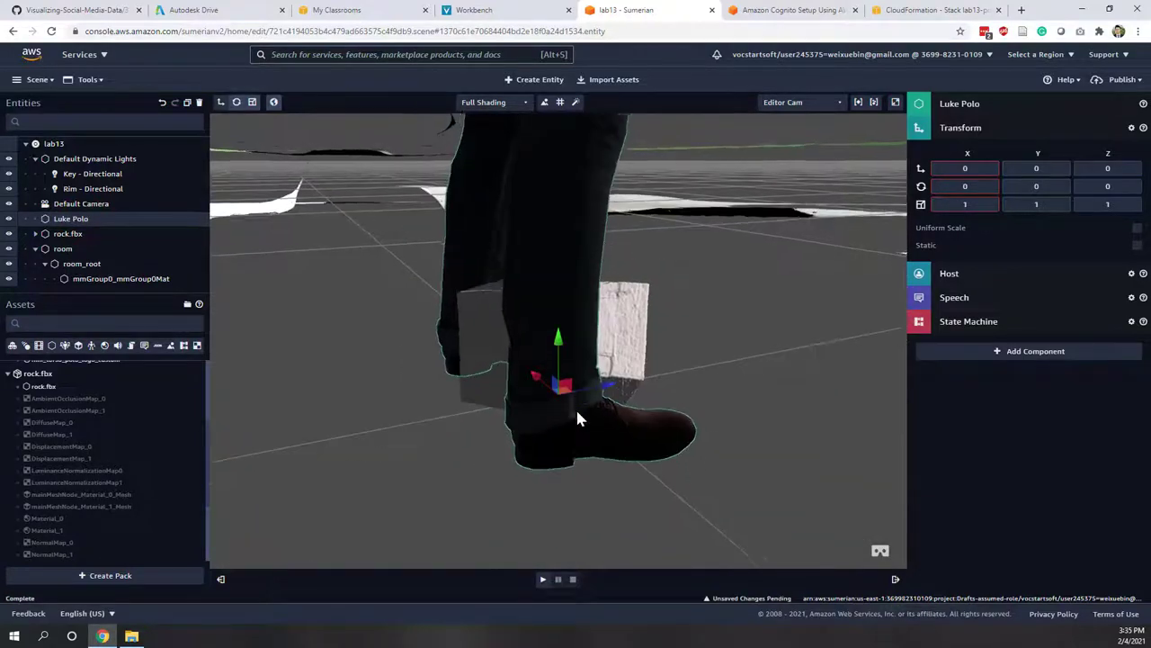
scroll(601, 410, "down", 3)
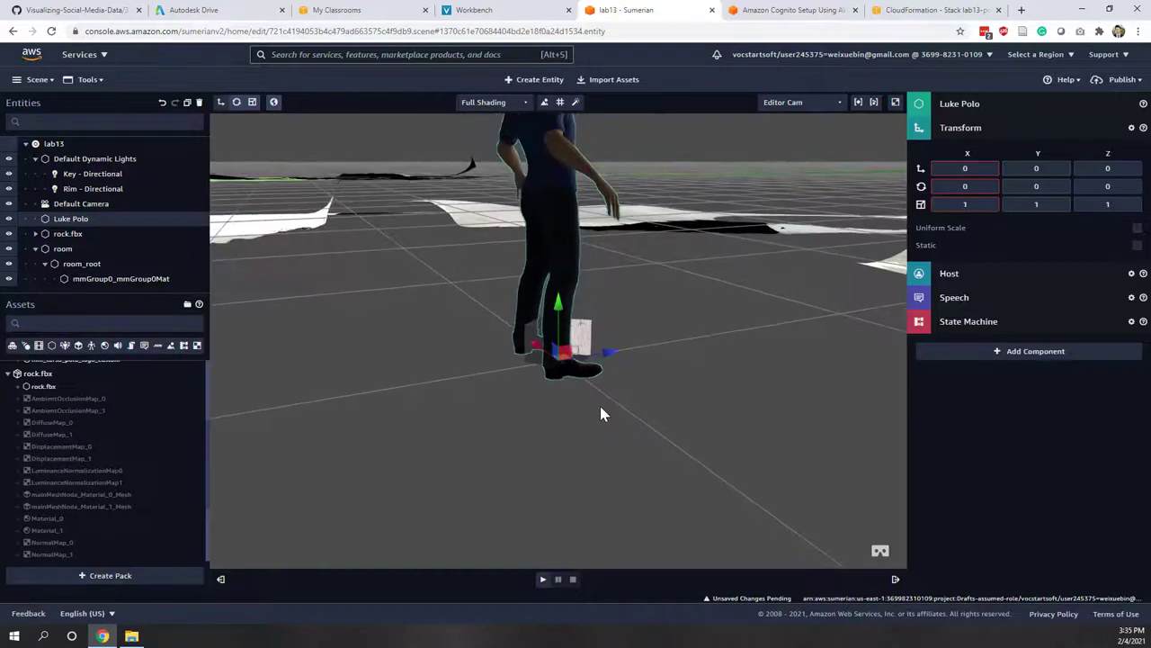
left_click_drag(602, 411, 639, 398)
left_click_drag(569, 358, 635, 364)
scroll(636, 364, "down", 8)
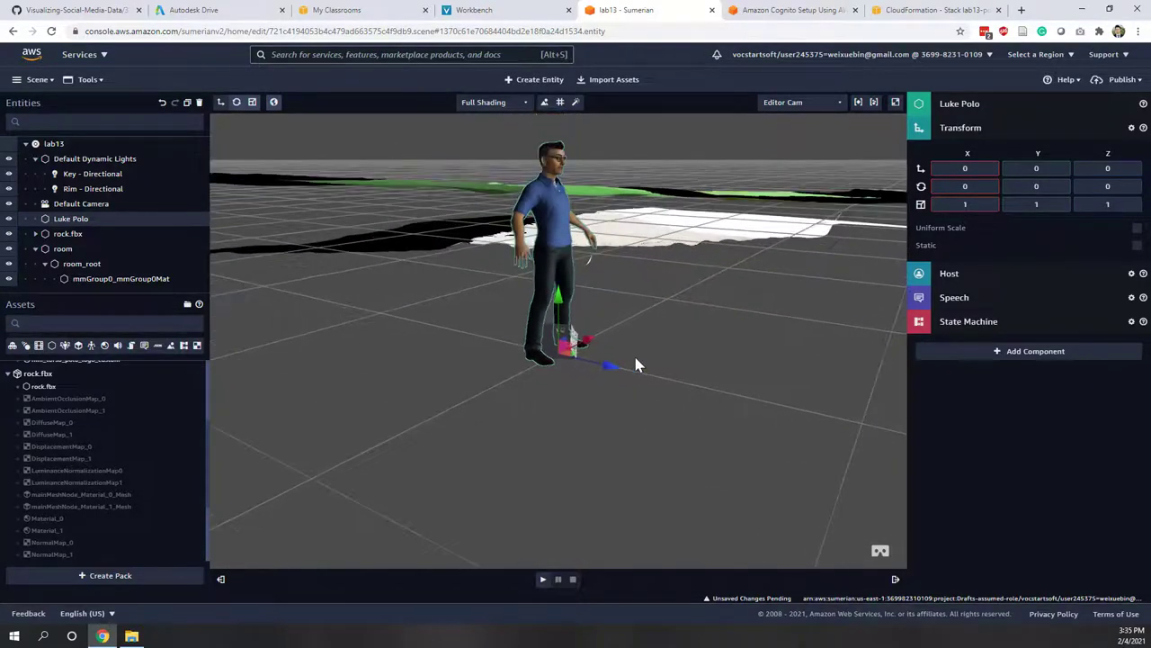
scroll(635, 364, "down", 10)
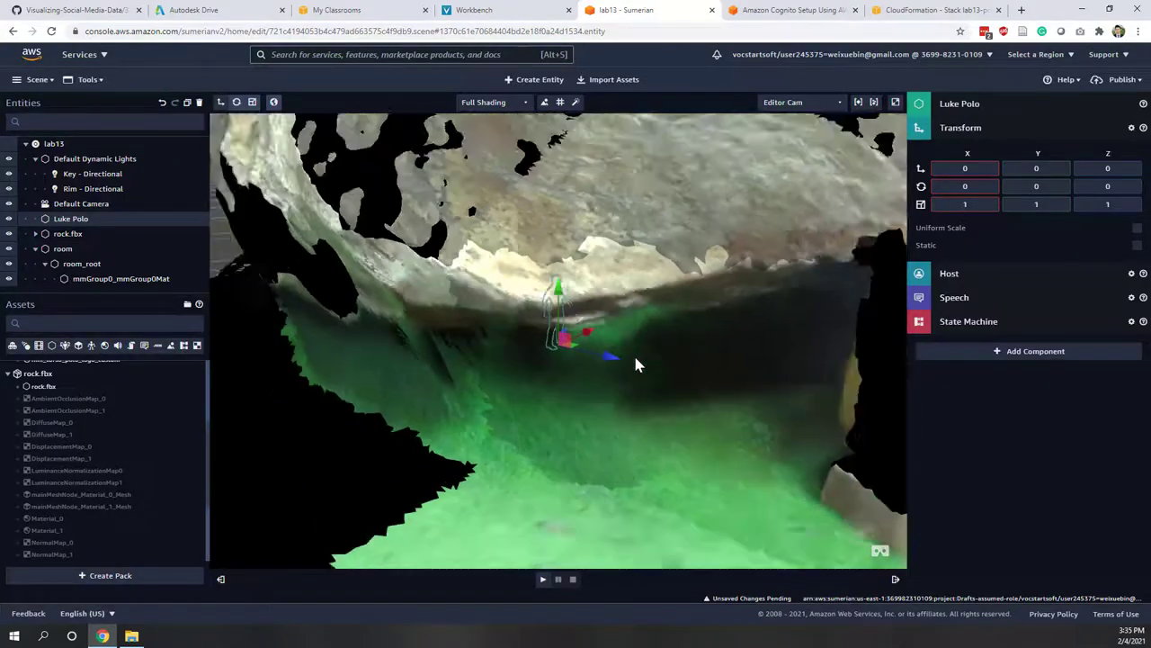
left_click_drag(628, 404, 589, 378)
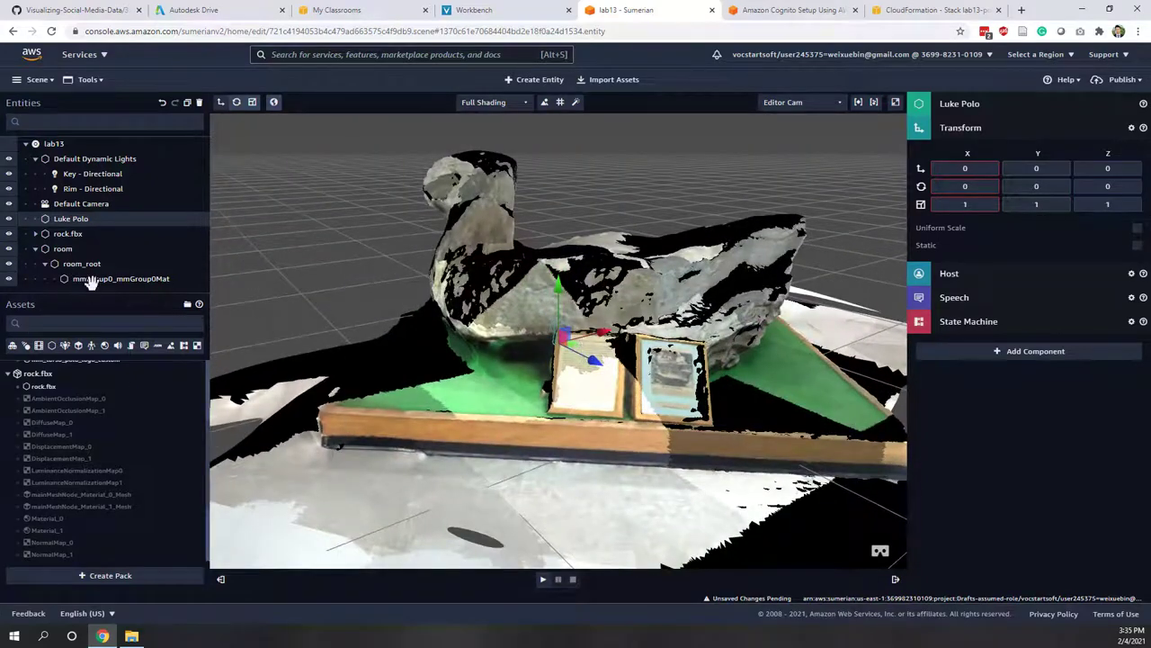
Enable uniform scale for the room's mmGroup0_mmGroup0Mat mesh and enlarge it with an X scale of -10.
left_click_drag(91, 281, 108, 279)
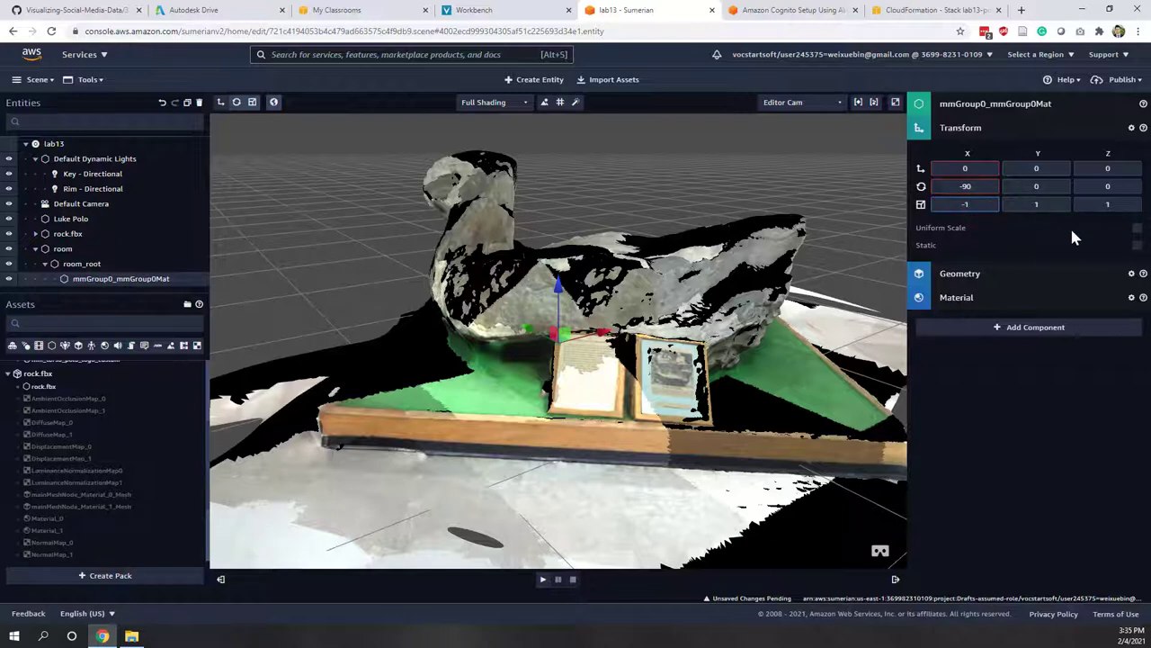
left_click(1137, 228)
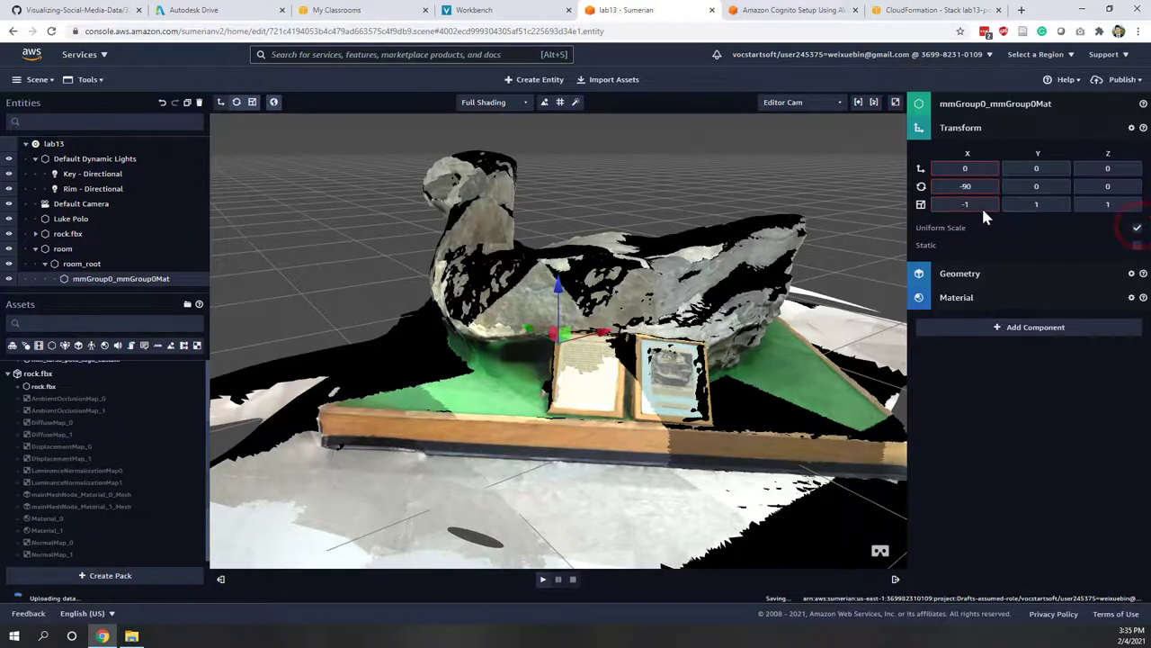
left_click(980, 203)
type("0")
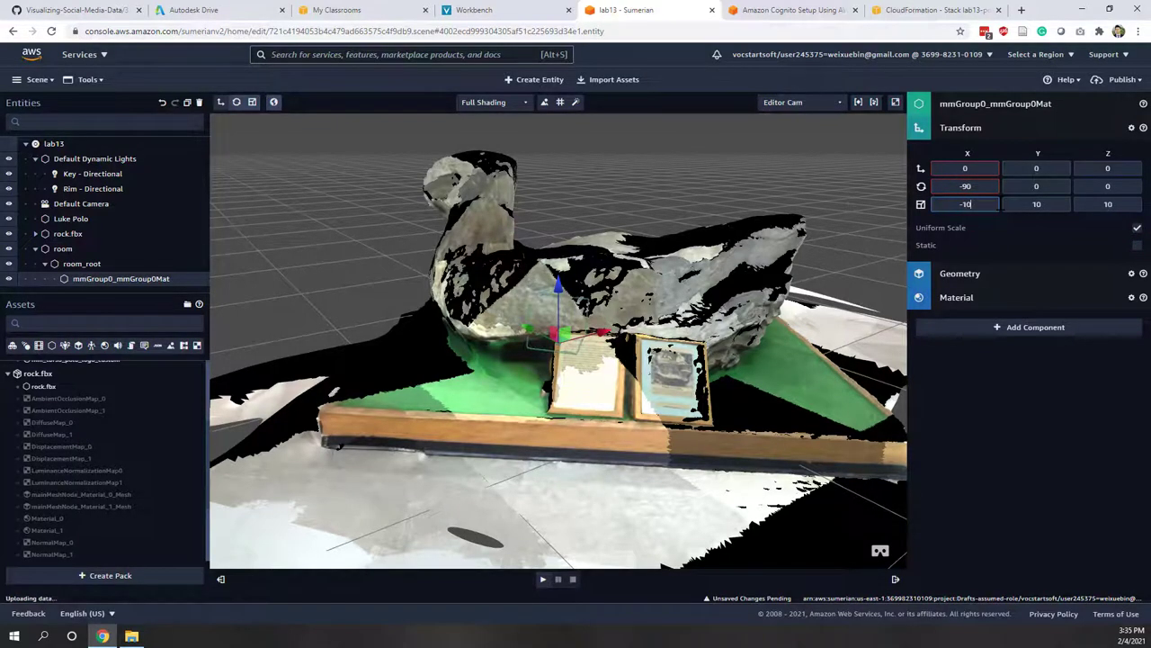
left_click(704, 348)
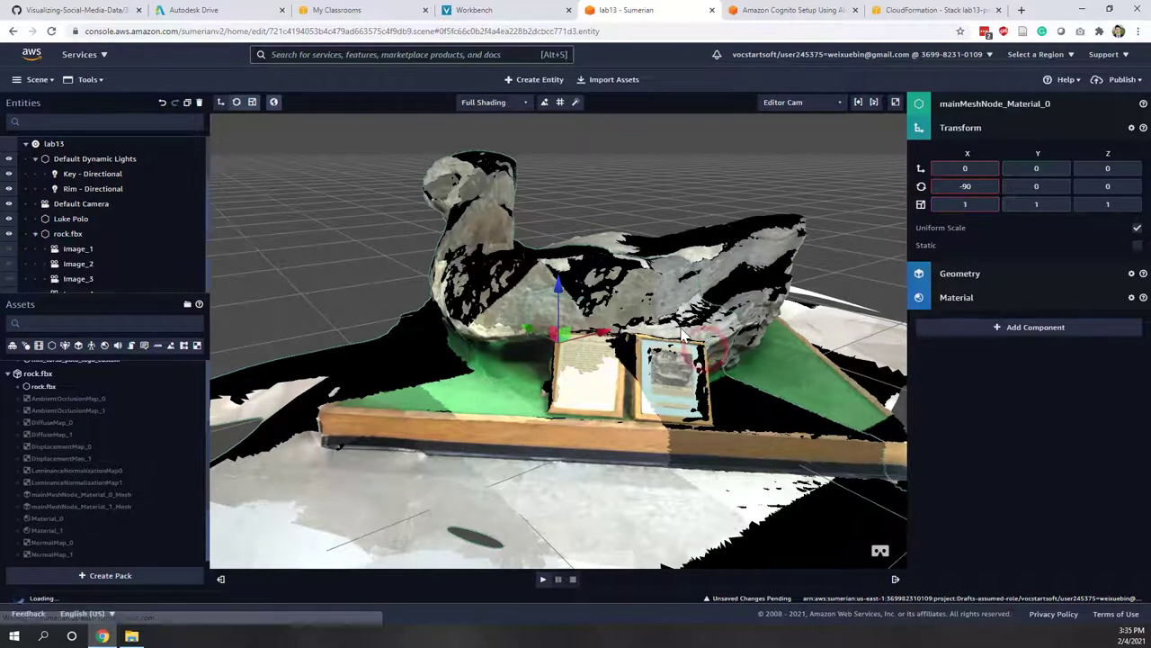
Collapse the rock.fbx hierarchy and select Luke Polo and the room mesh in turn to compare their sizes with the rock.
left_click_drag(516, 343, 583, 343)
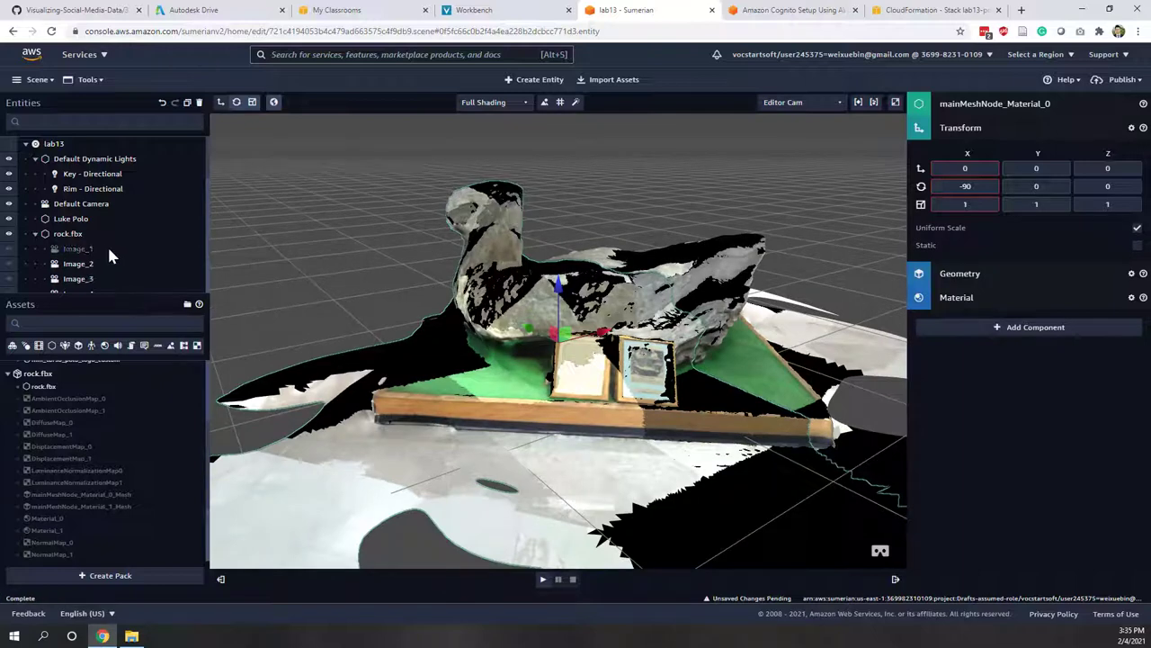
scroll(109, 256, "down", 5)
scroll(108, 241, "up", 5)
left_click(35, 234)
left_click(65, 218)
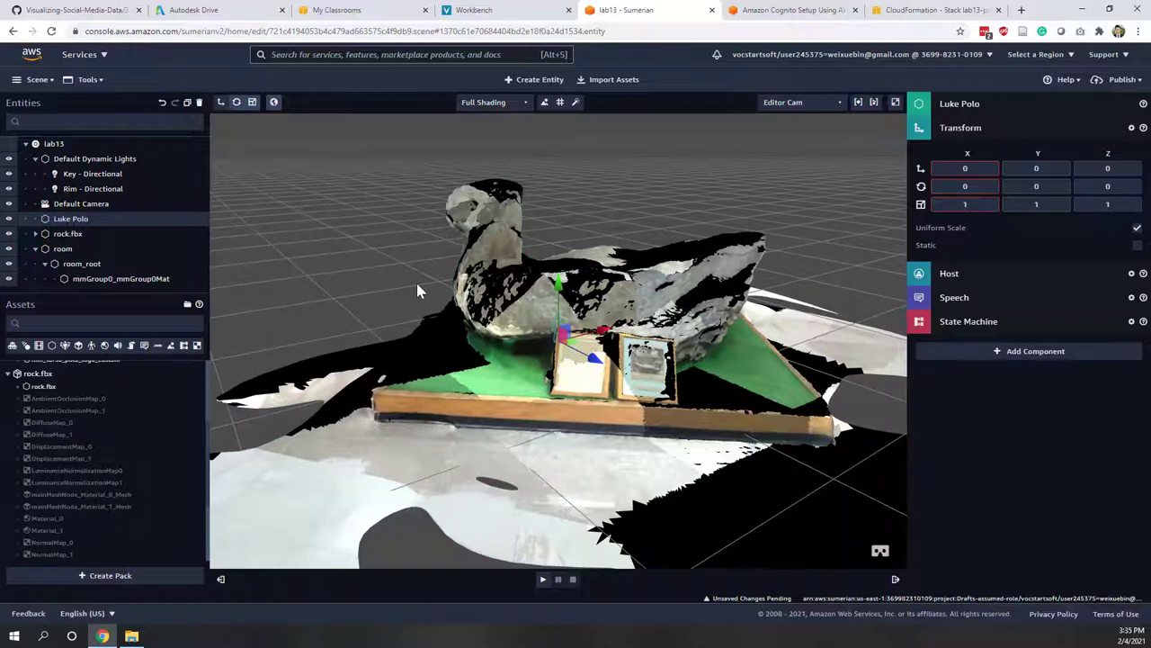
left_click(87, 278)
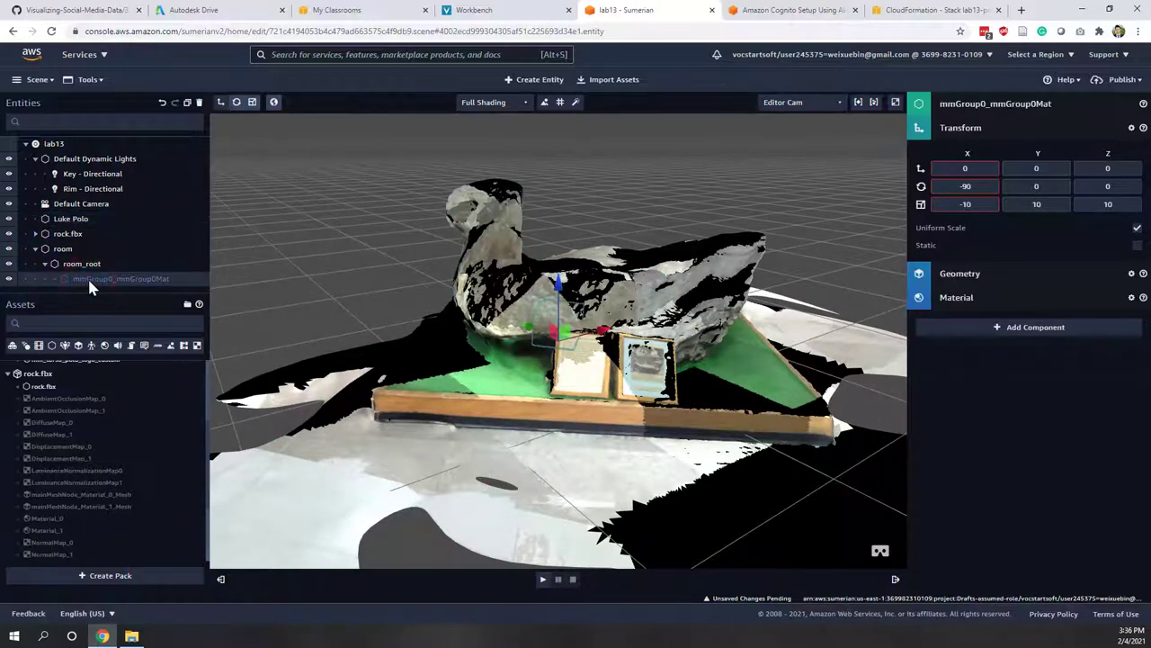
Scale the whole rock.fbx entity uniformly to 0.1.
left_click(72, 233)
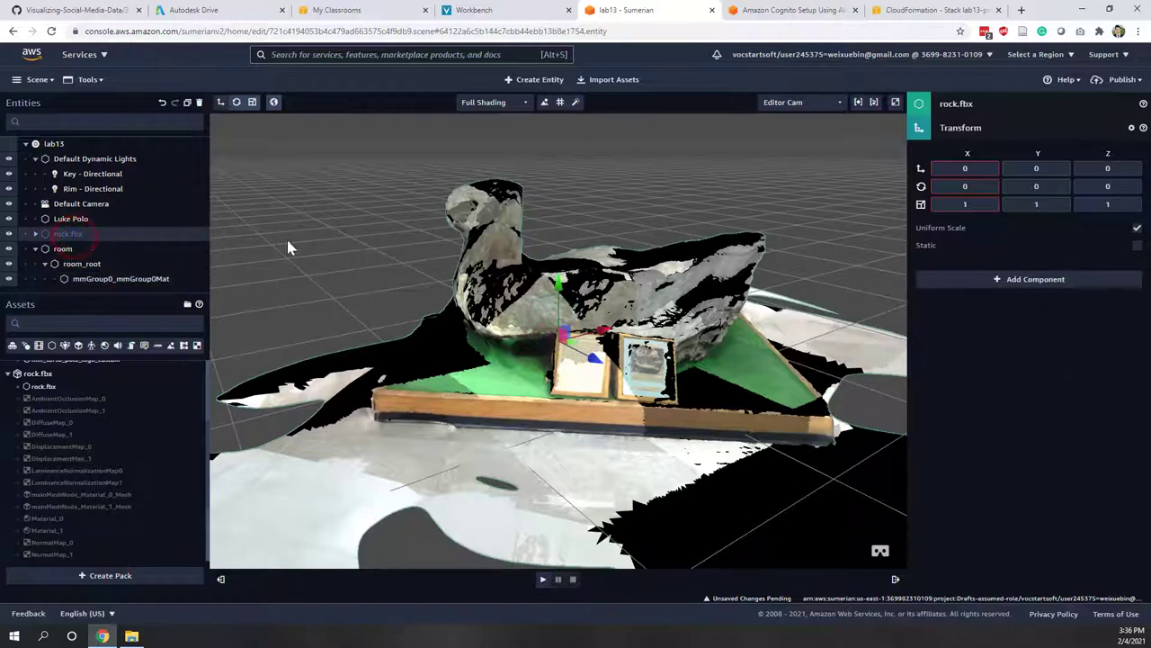
left_click(958, 205)
type("0.11")
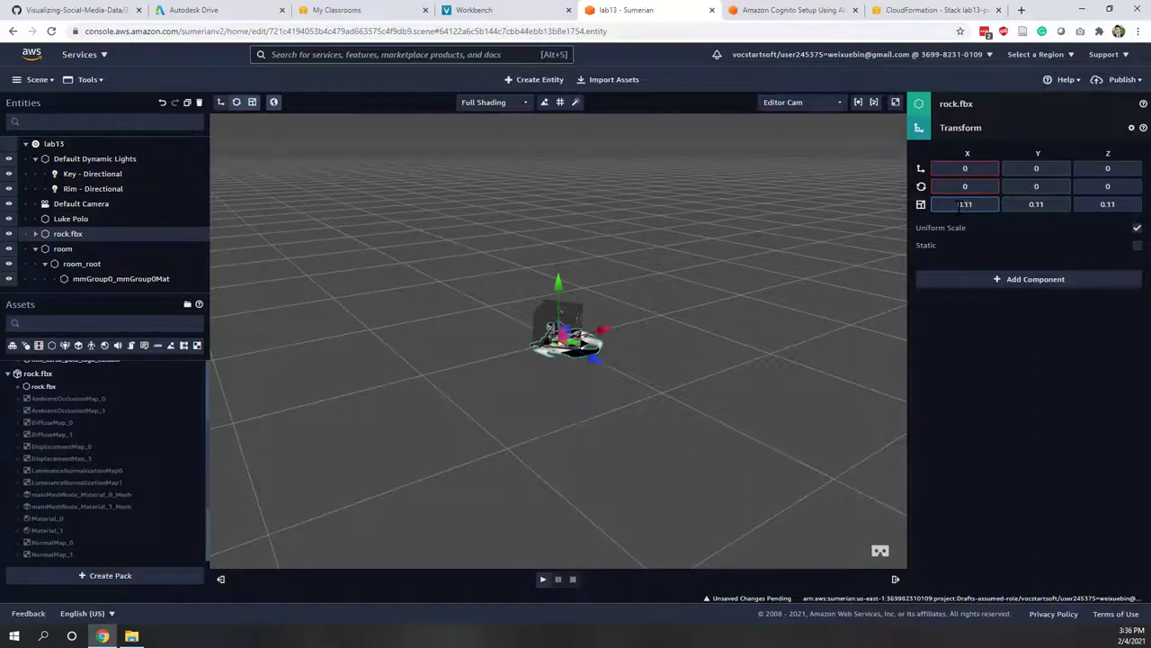
key("BackSpace")
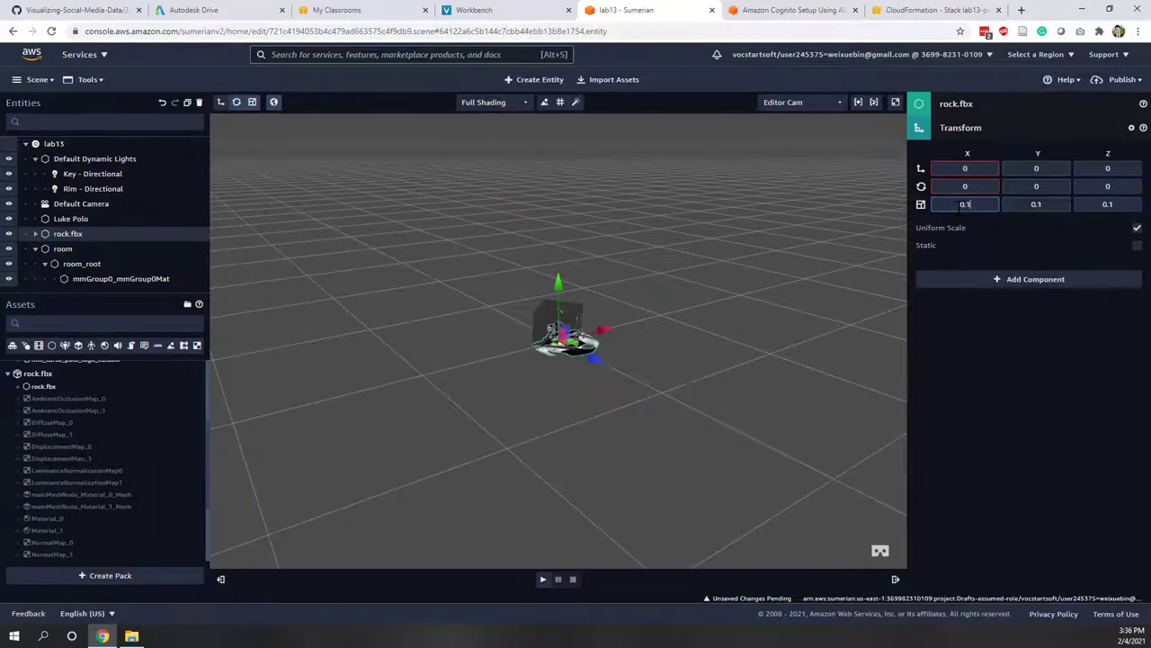
left_click(707, 417)
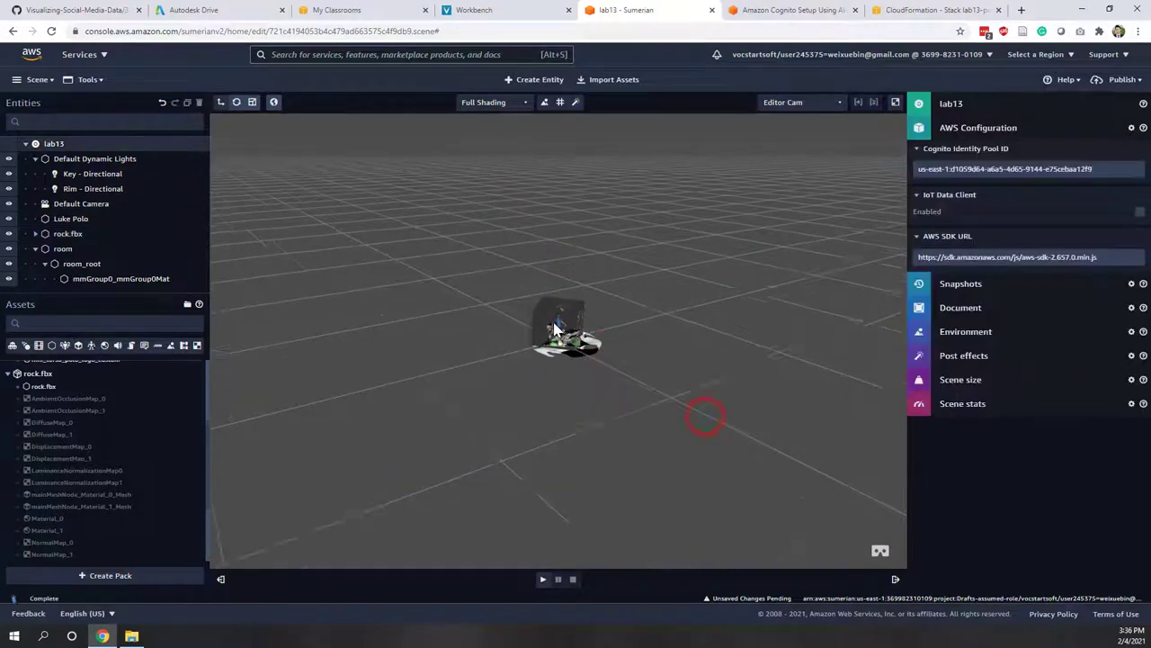
Scale the room's mmGroup0_mmGroup0Mat mesh to -20 in X, 20 in Y and 20 in Z.
scroll(581, 291, "up", 6)
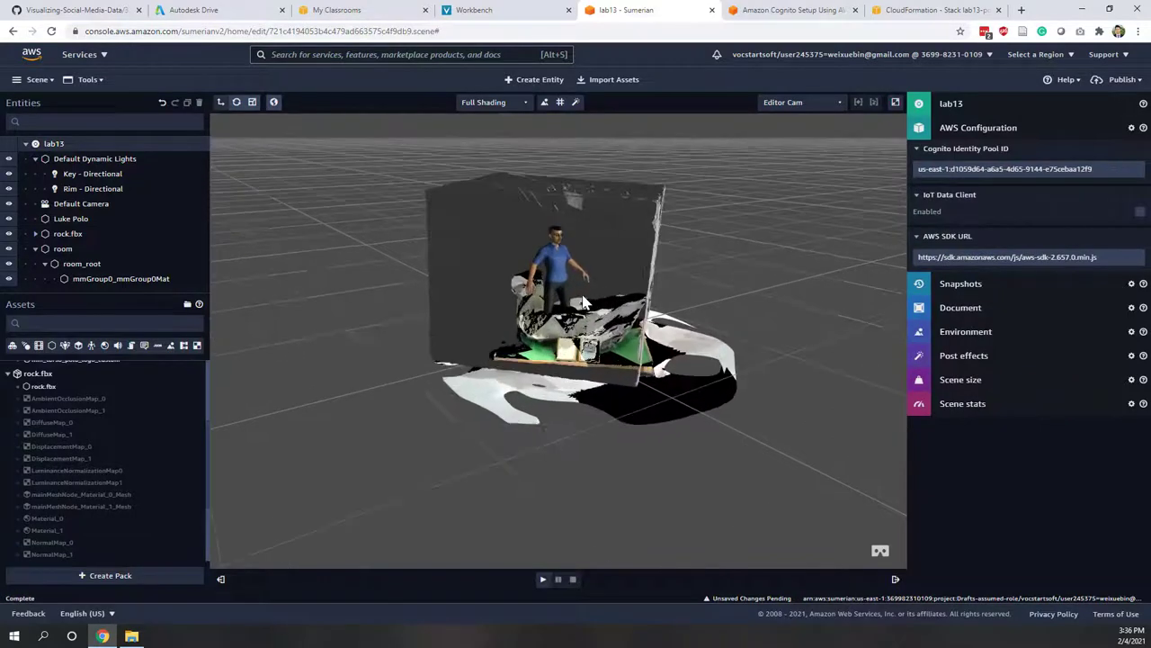
scroll(583, 302, "down", 5)
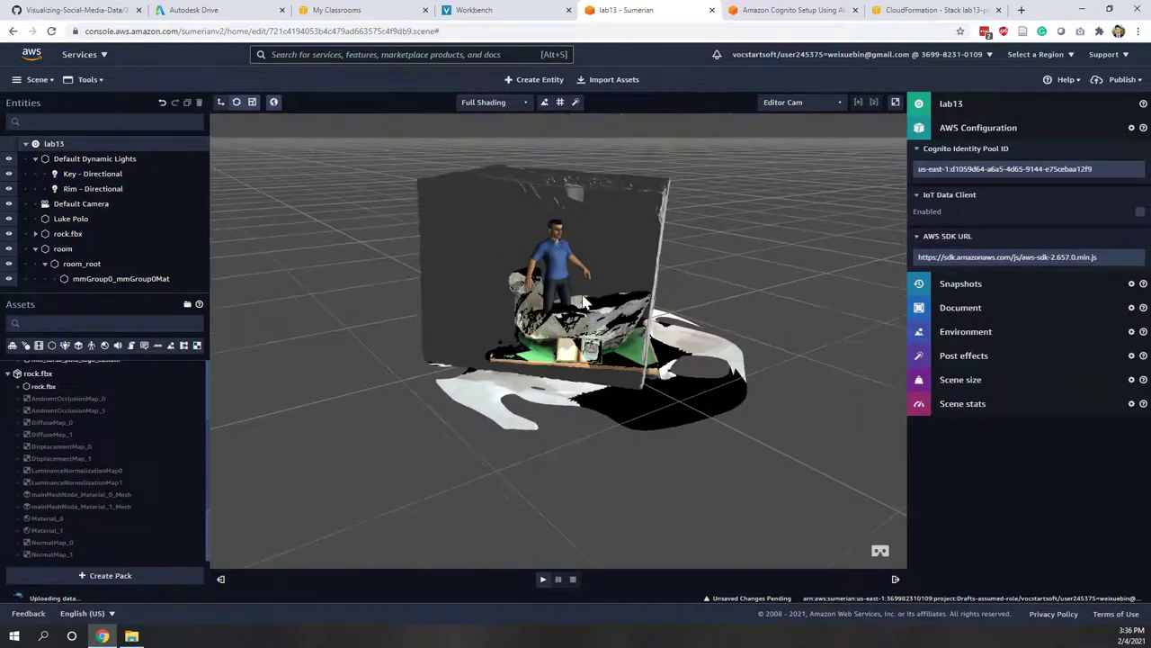
left_click(88, 278)
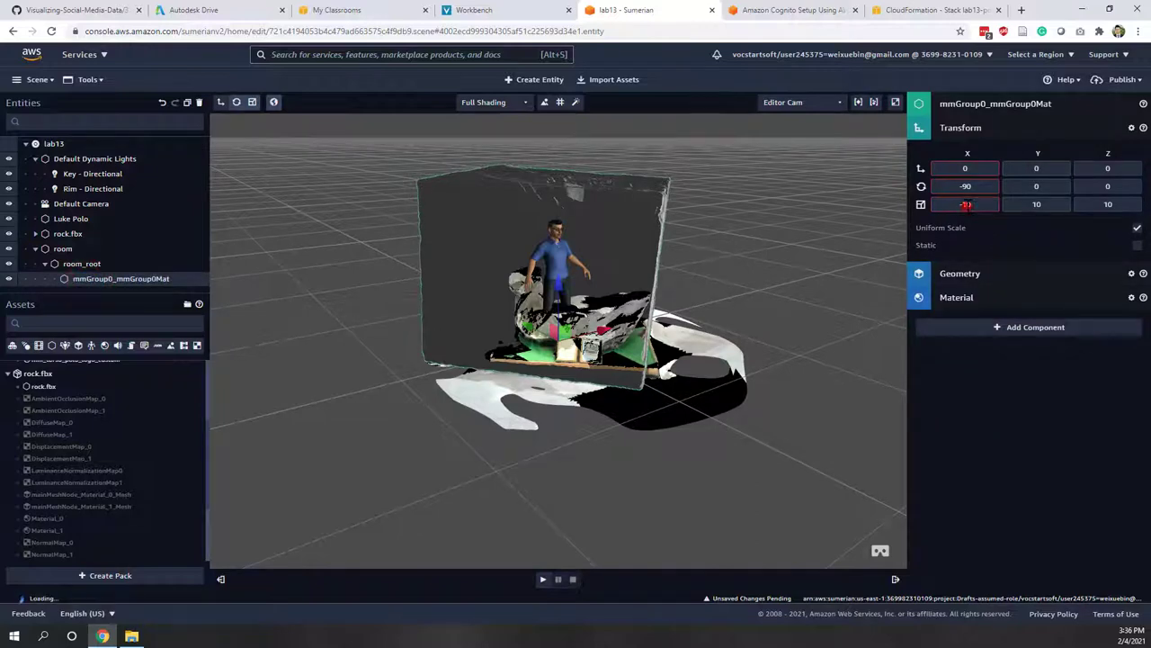
type("0")
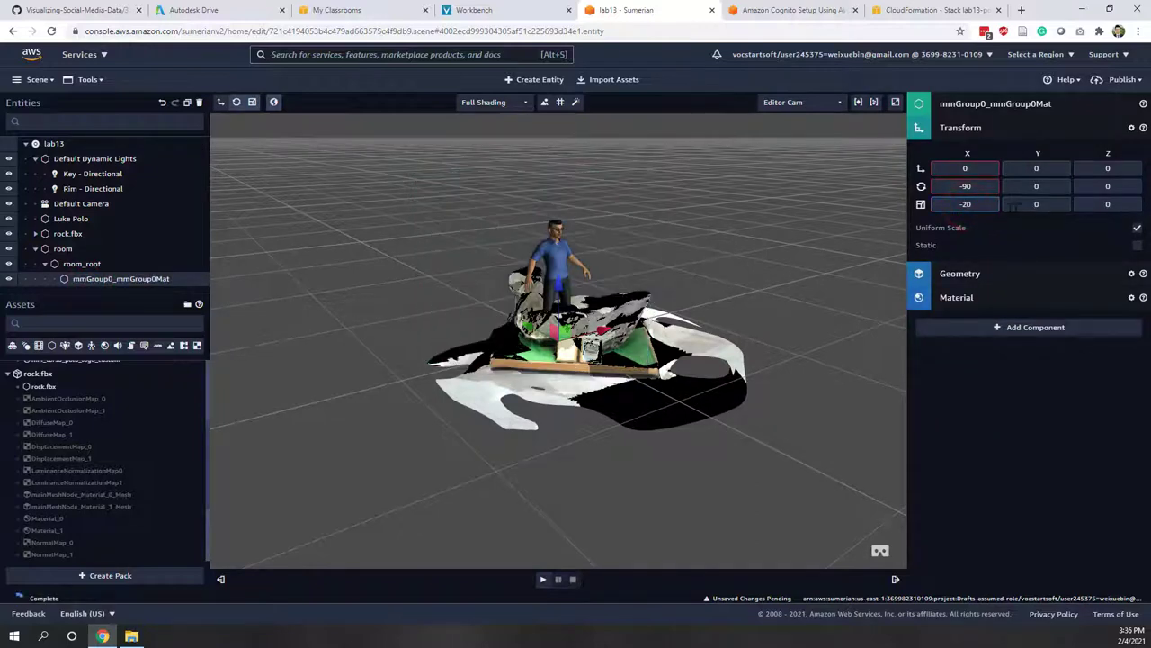
left_click(1029, 204)
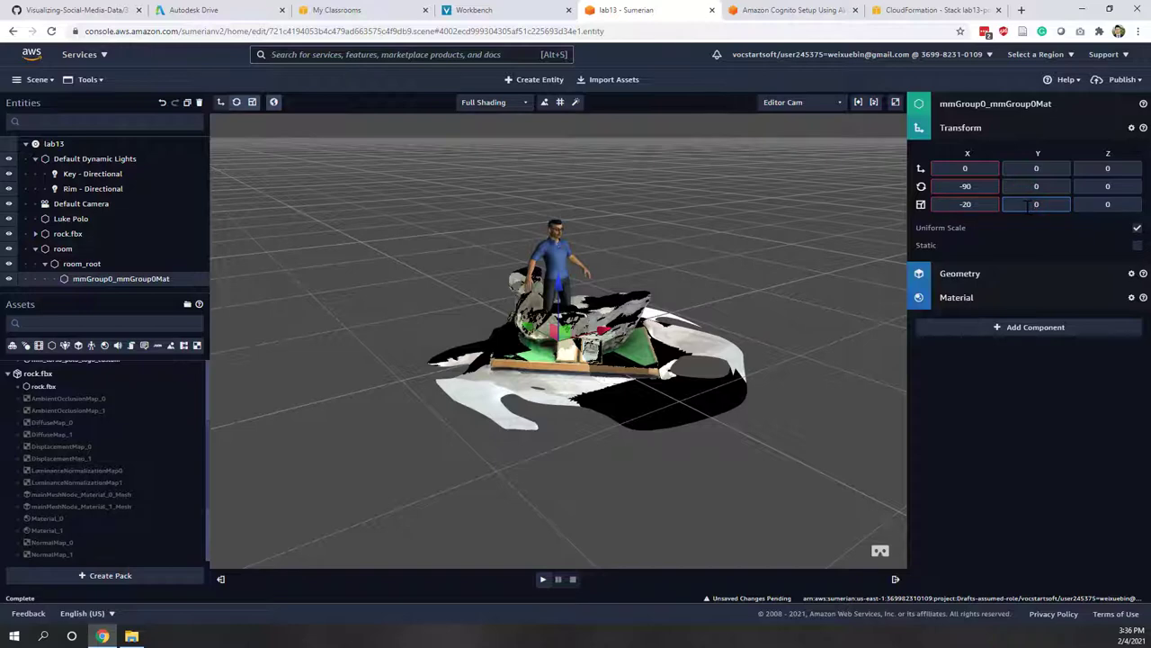
type("200")
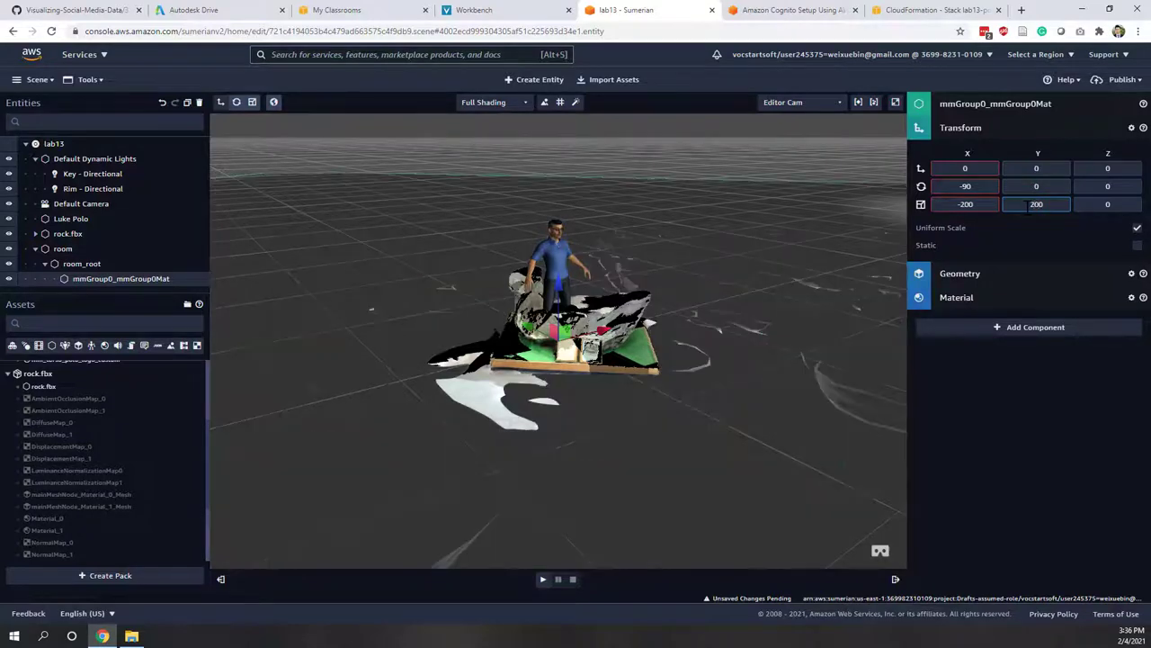
key("BackSpace")
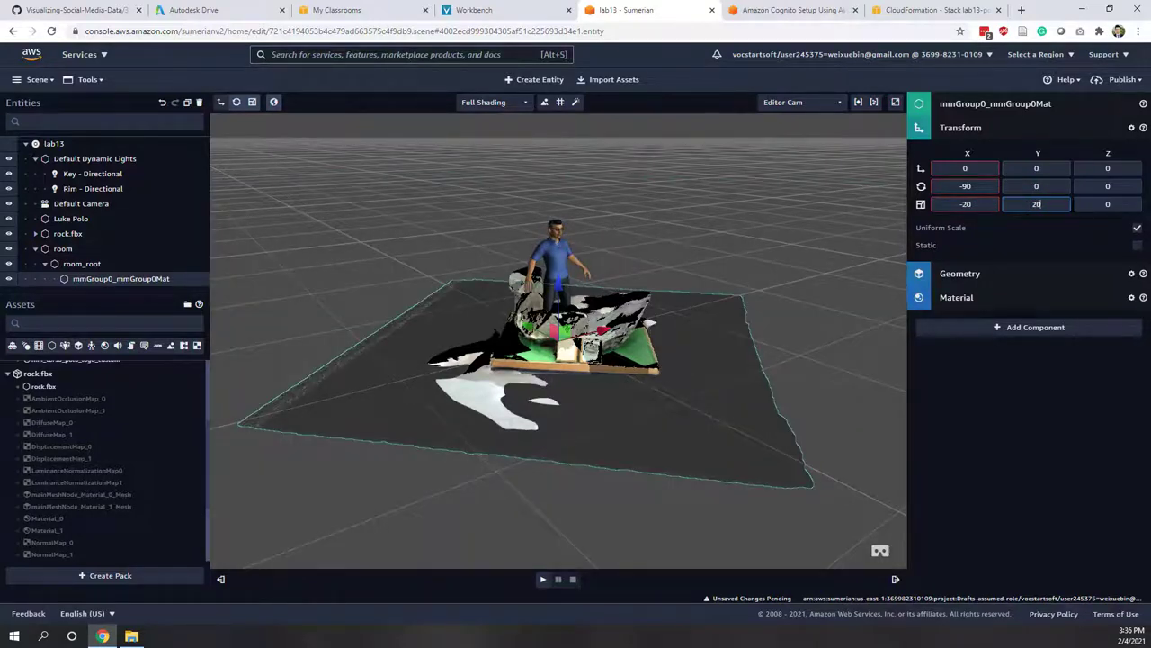
left_click(1088, 205)
key("Return")
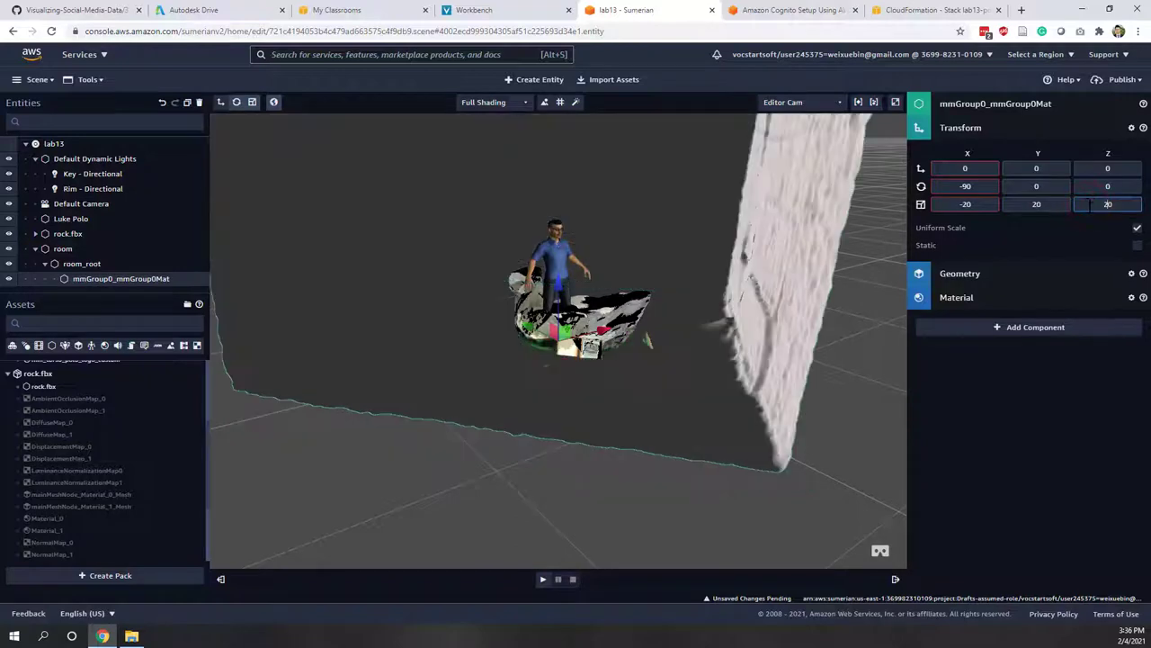
Shift the Luke Polo host together with the rock's mesh, placing the host at about X -0.33 and Y -0.07.
left_click_drag(859, 410, 580, 360)
left_click_drag(580, 360, 631, 345)
scroll(630, 342, "down", 5)
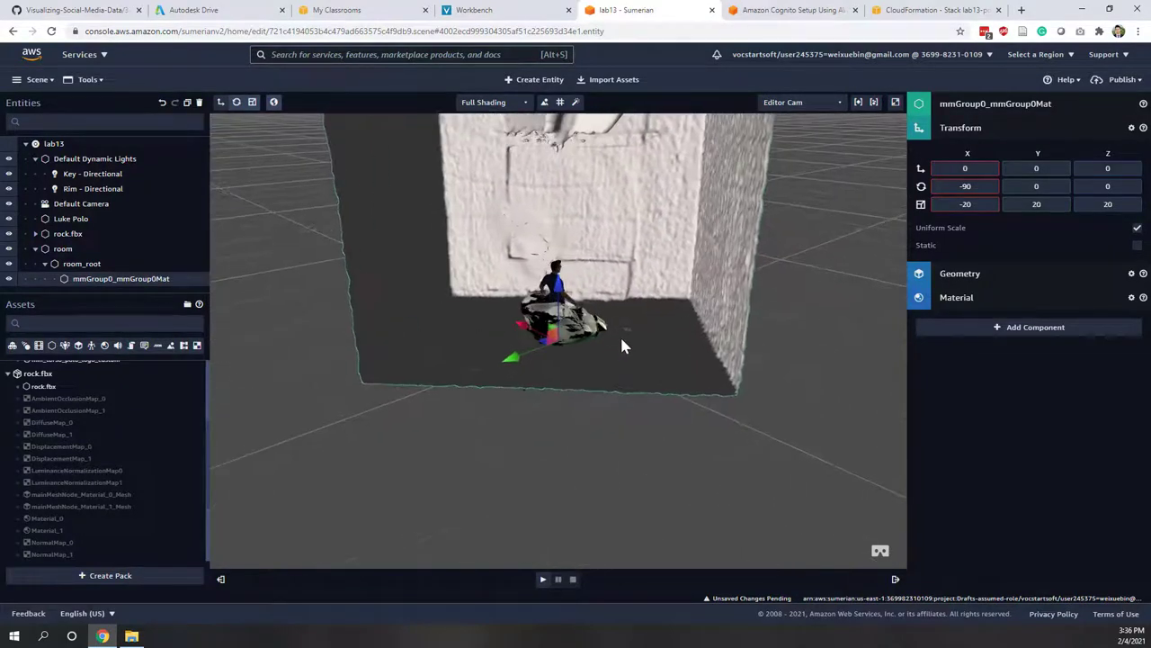
scroll(538, 347, "up", 5)
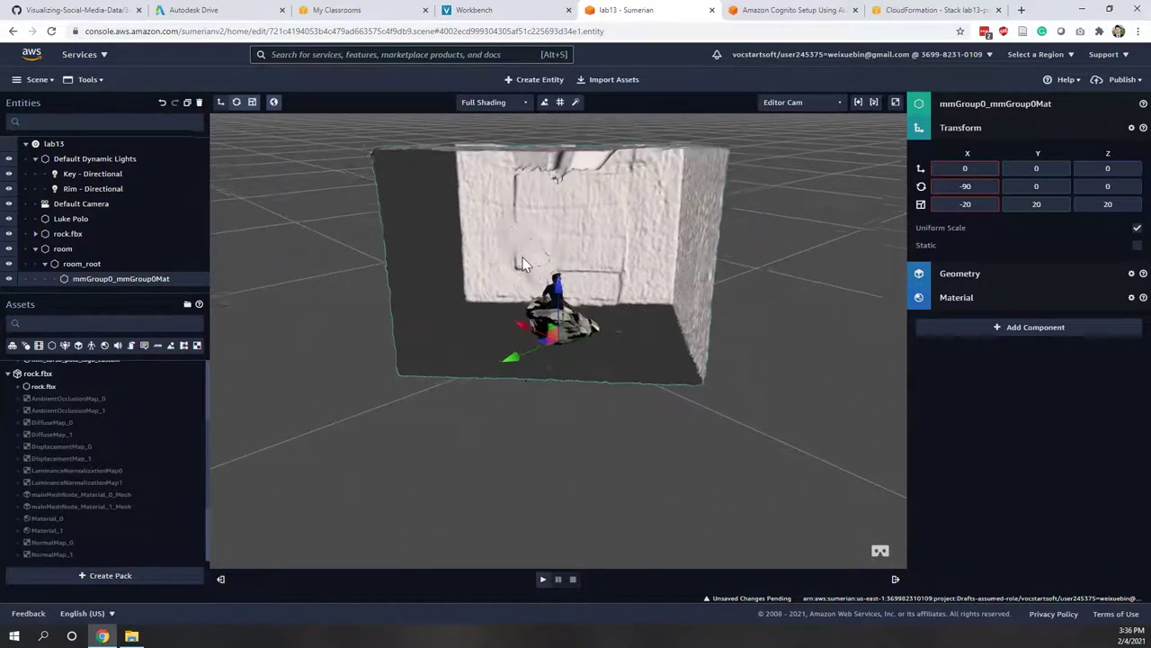
left_click(555, 306)
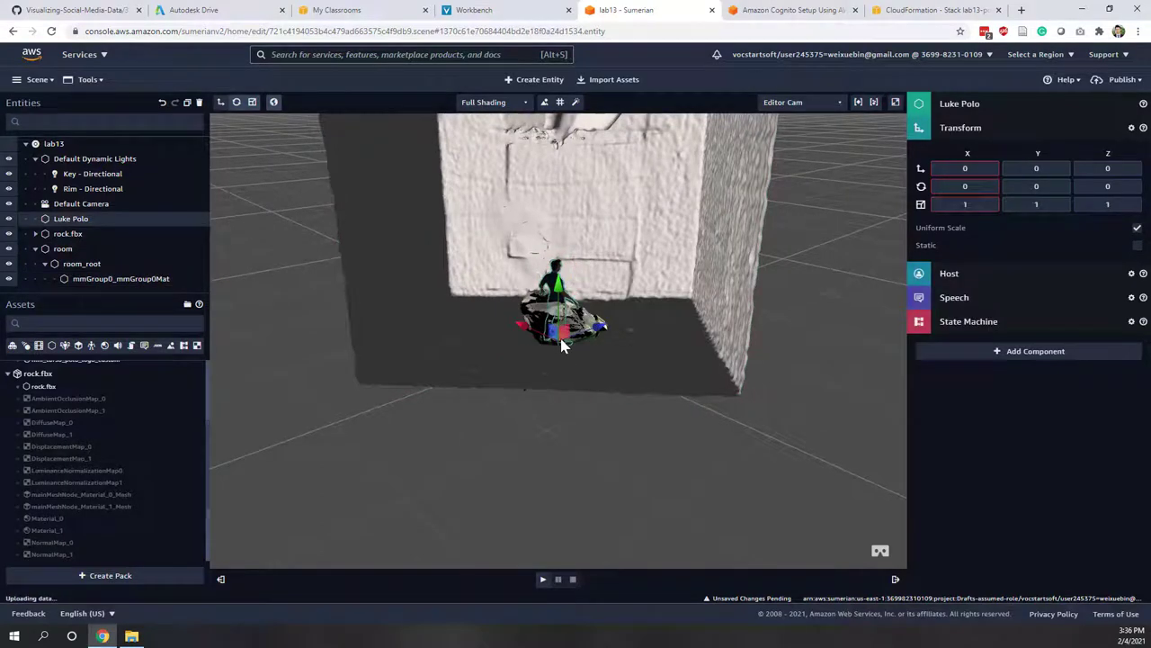
left_click_drag(576, 349, 653, 333)
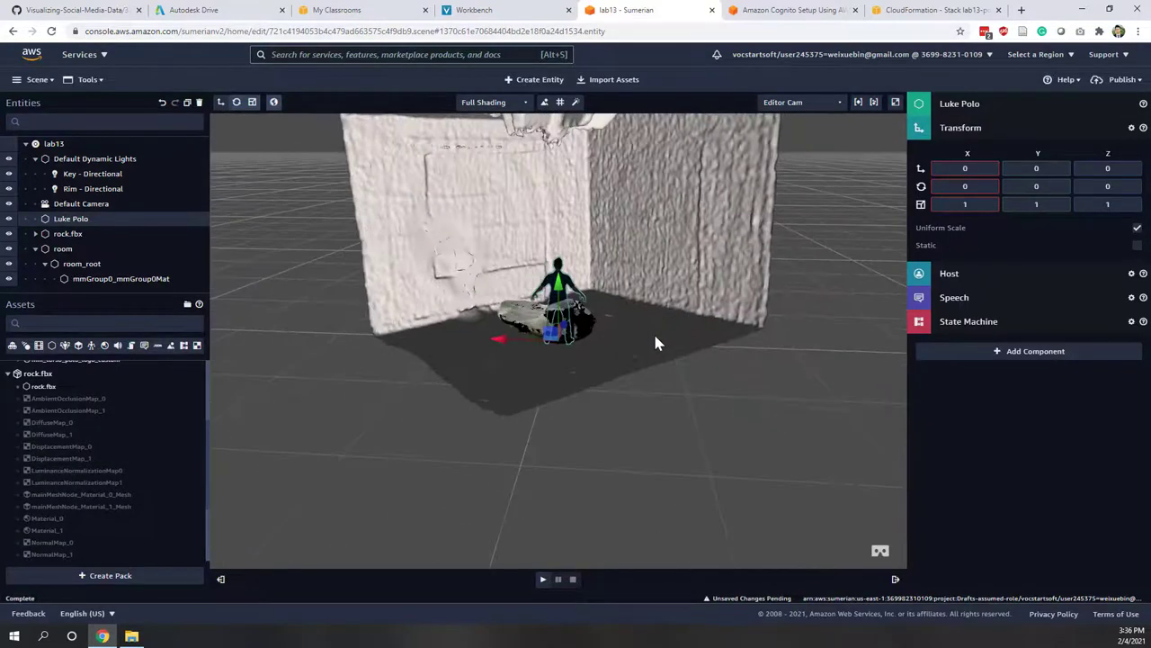
left_click(558, 337, "ctrl")
left_click_drag(560, 341, 575, 342)
Raise the whole rock.fbx entity to a Y position of about 0.53.
left_click(551, 330)
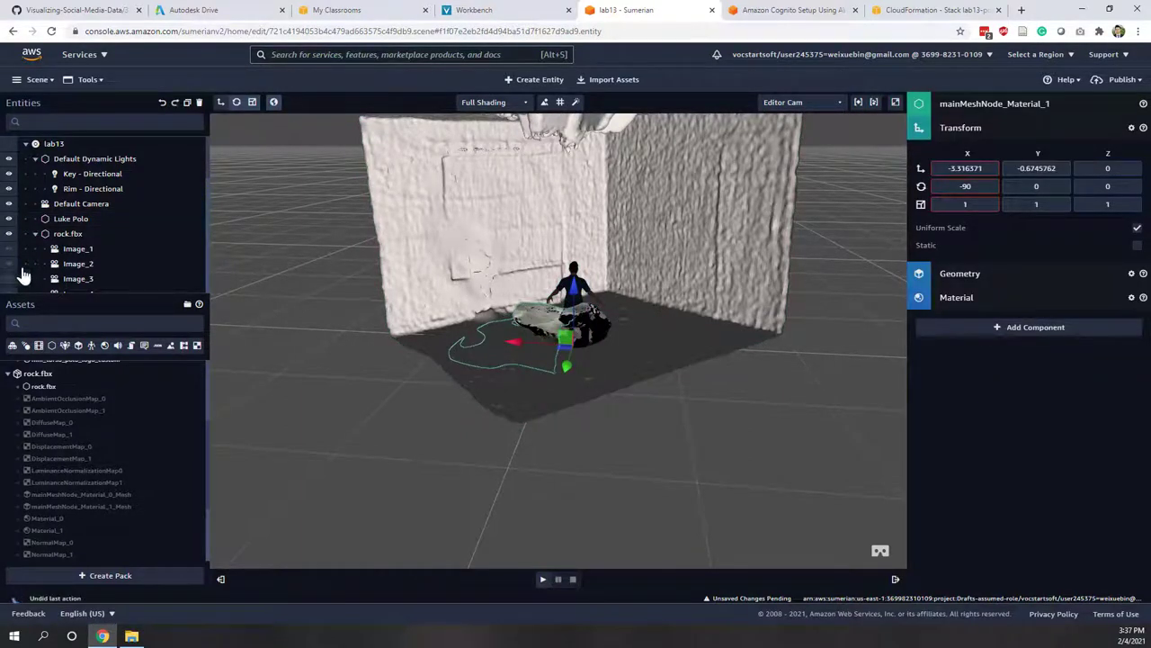
left_click(72, 235)
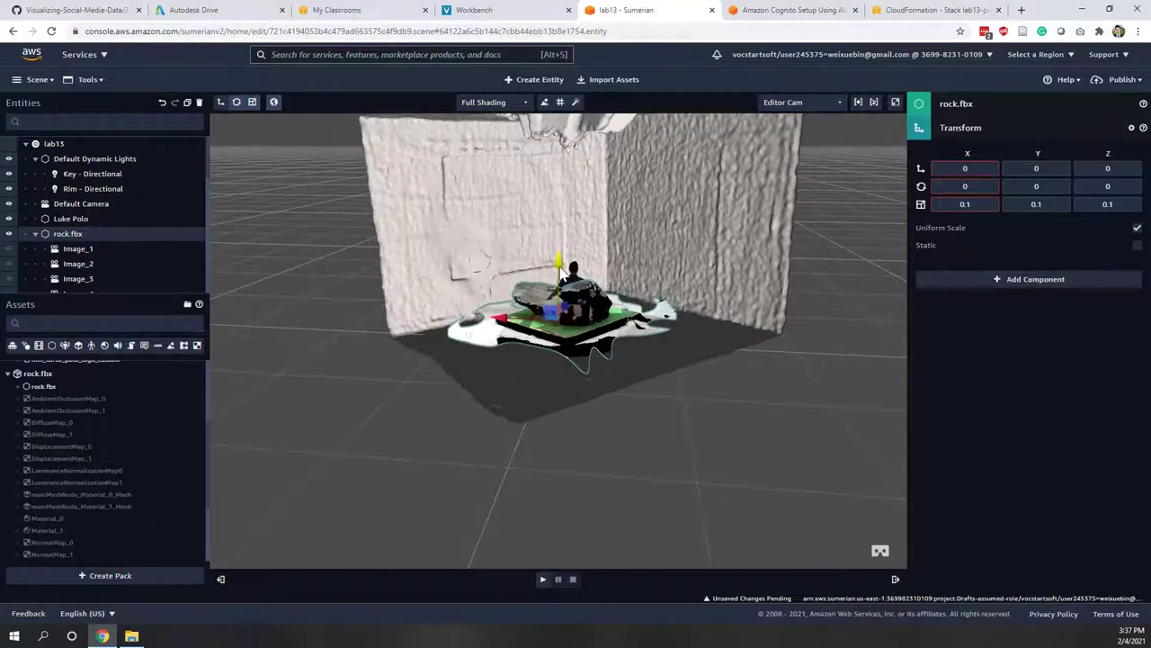
left_click_drag(543, 361, 565, 297)
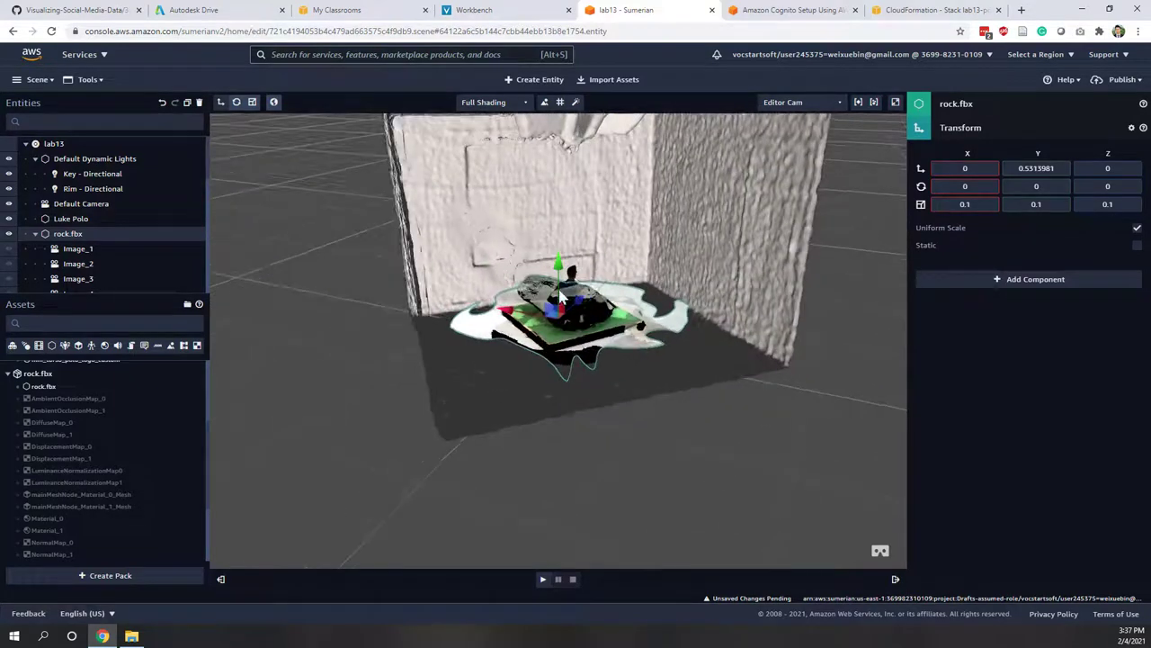
Move the Luke Polo host clear of the rock to stand beside it, at about X -2.77 and Y 1.18.
left_click(571, 290)
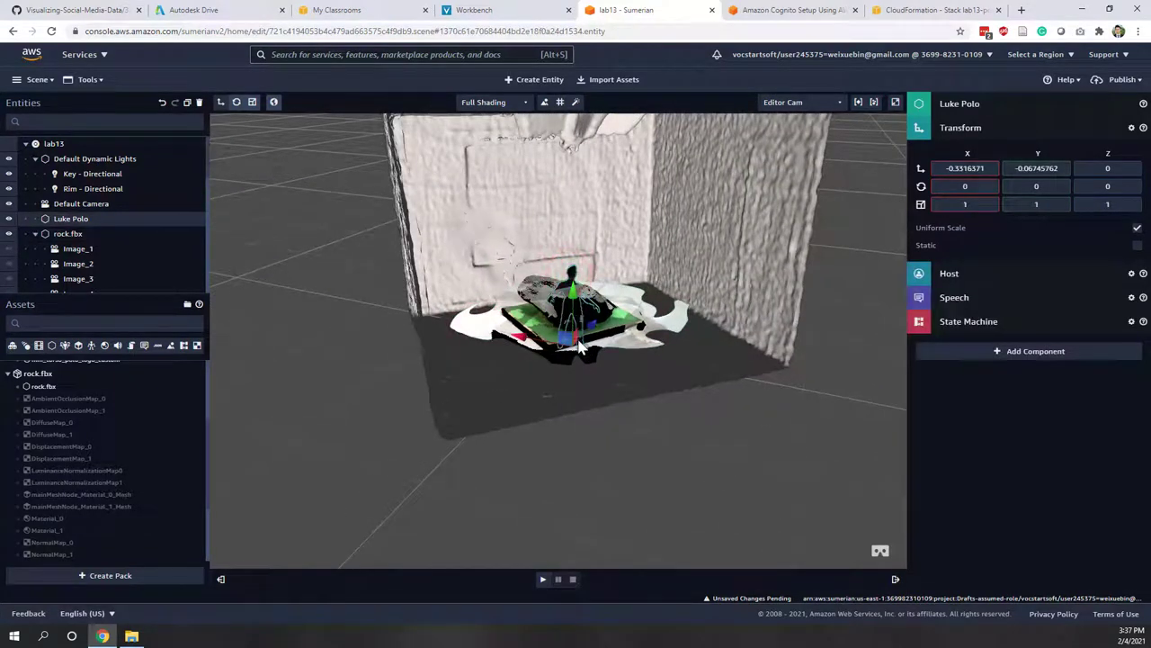
left_click_drag(570, 347, 635, 300)
left_click_drag(581, 357, 595, 316)
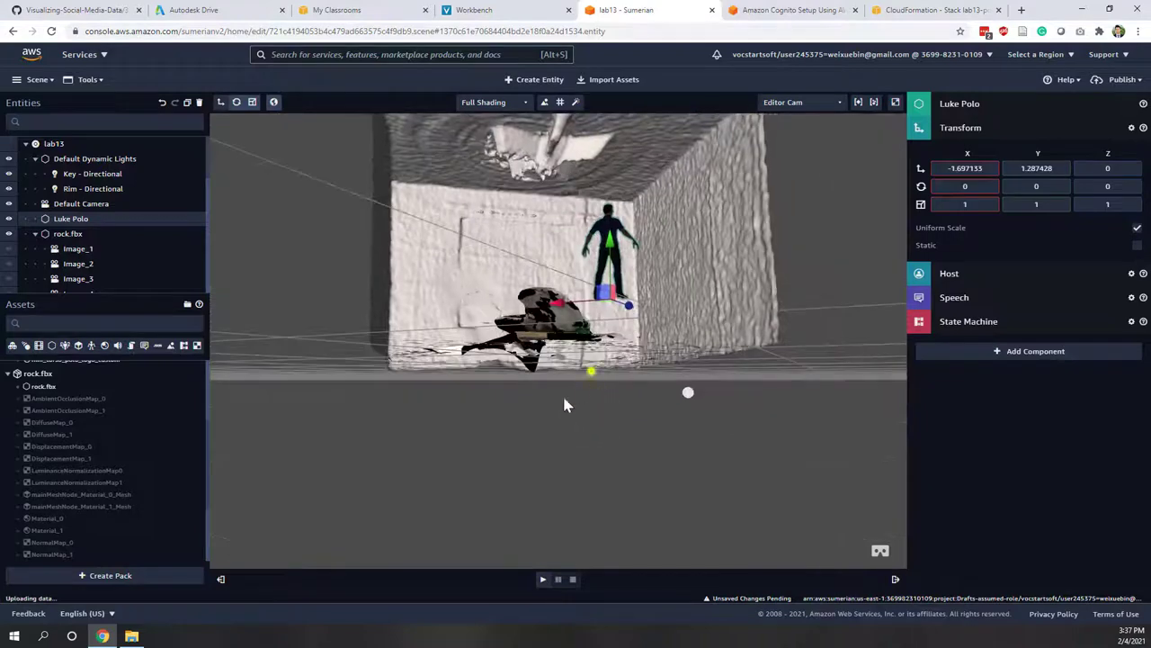
left_click_drag(565, 405, 563, 427)
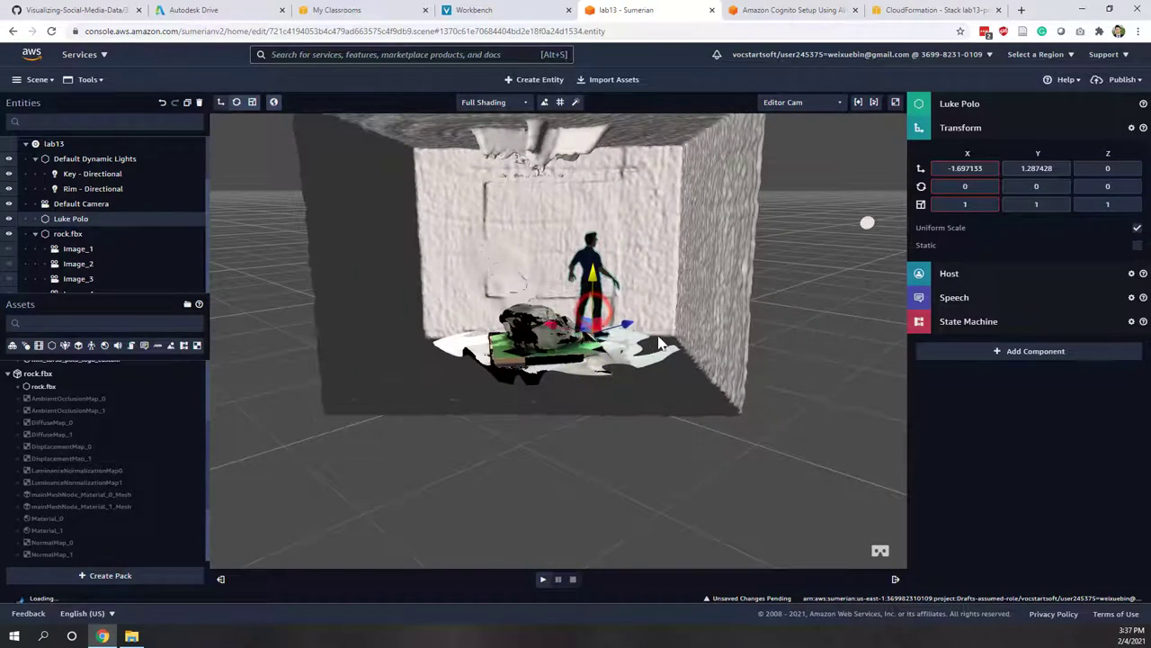
mouse_move(658, 343)
left_mouse_down()
mouse_move(581, 362)
mouse_move(642, 340)
left_mouse_up()
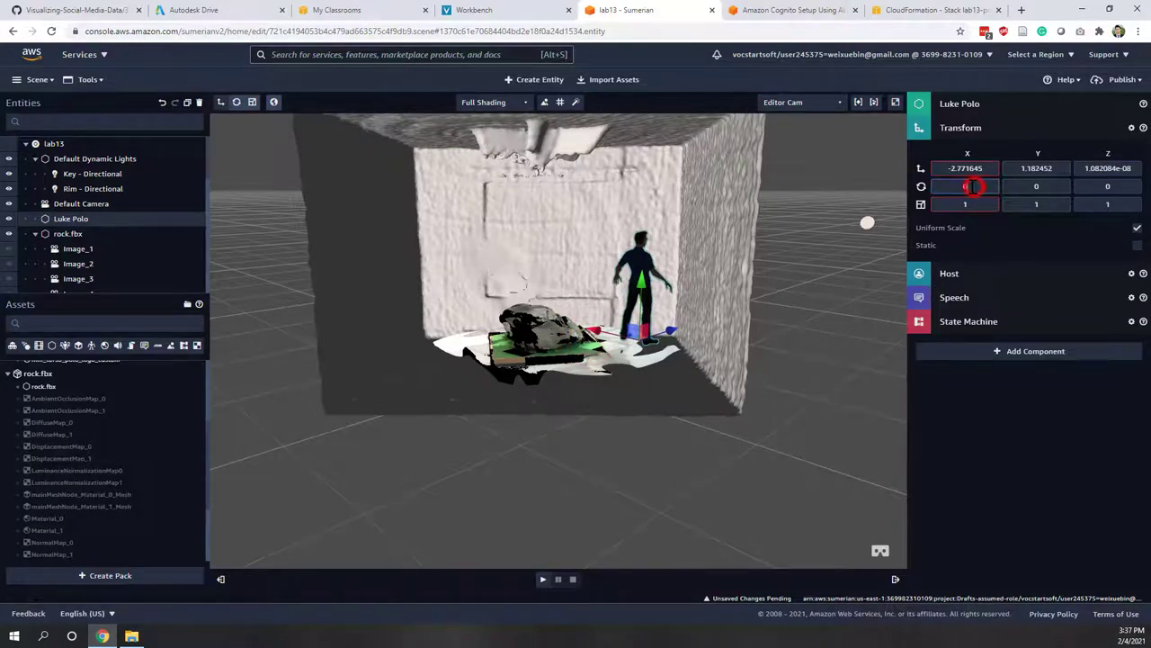
left_click_drag(965, 186, 983, 184)
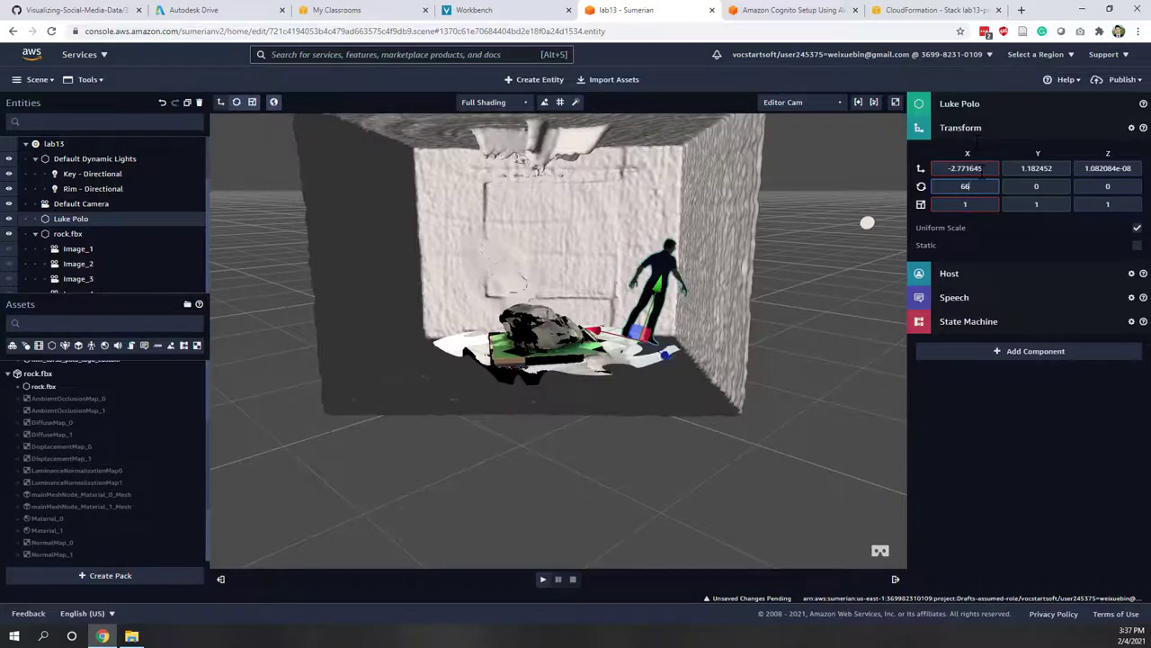
left_click(979, 186)
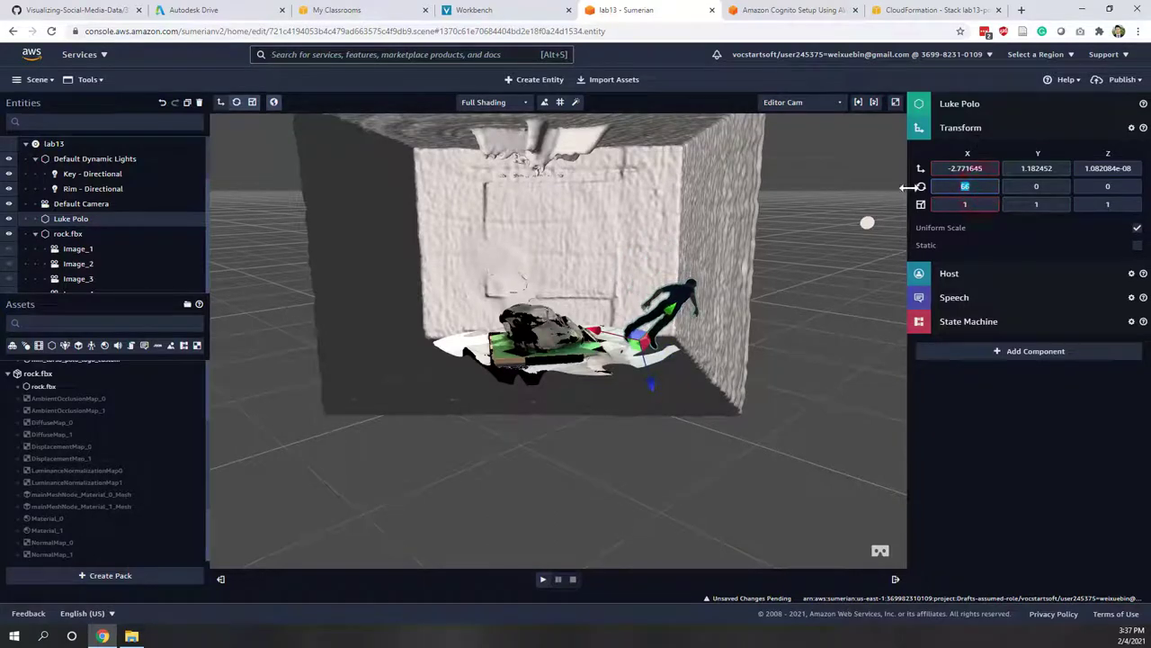
type("0")
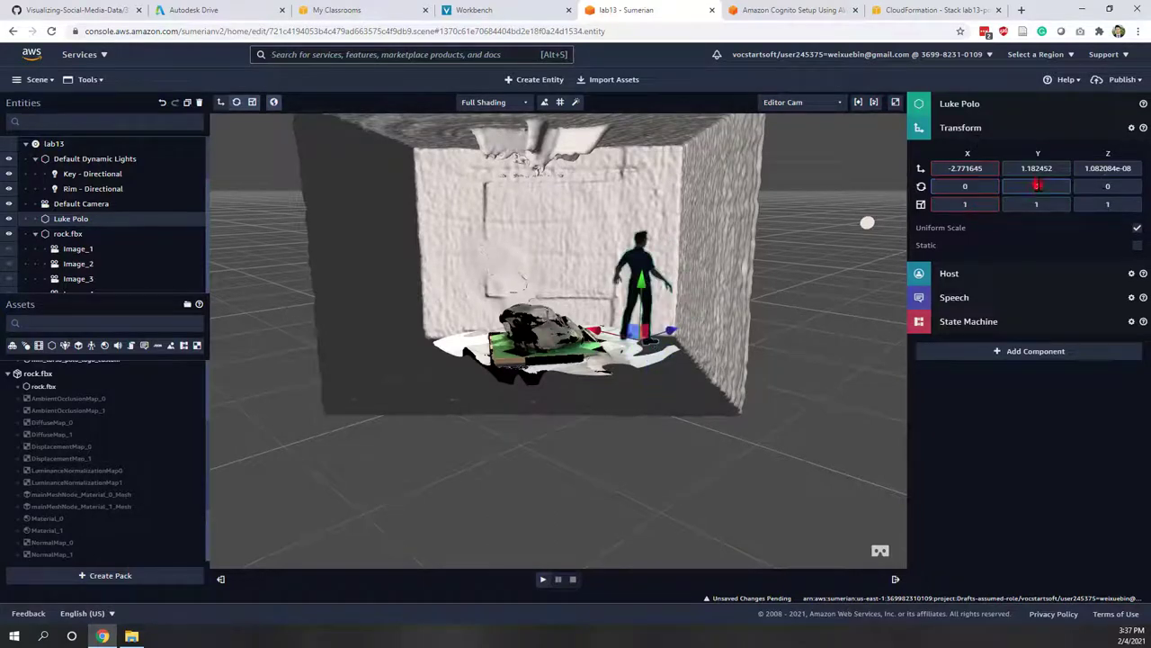
Turn the Luke Polo host around by setting its Y rotation to 180.
left_click_drag(1036, 186, 1056, 183)
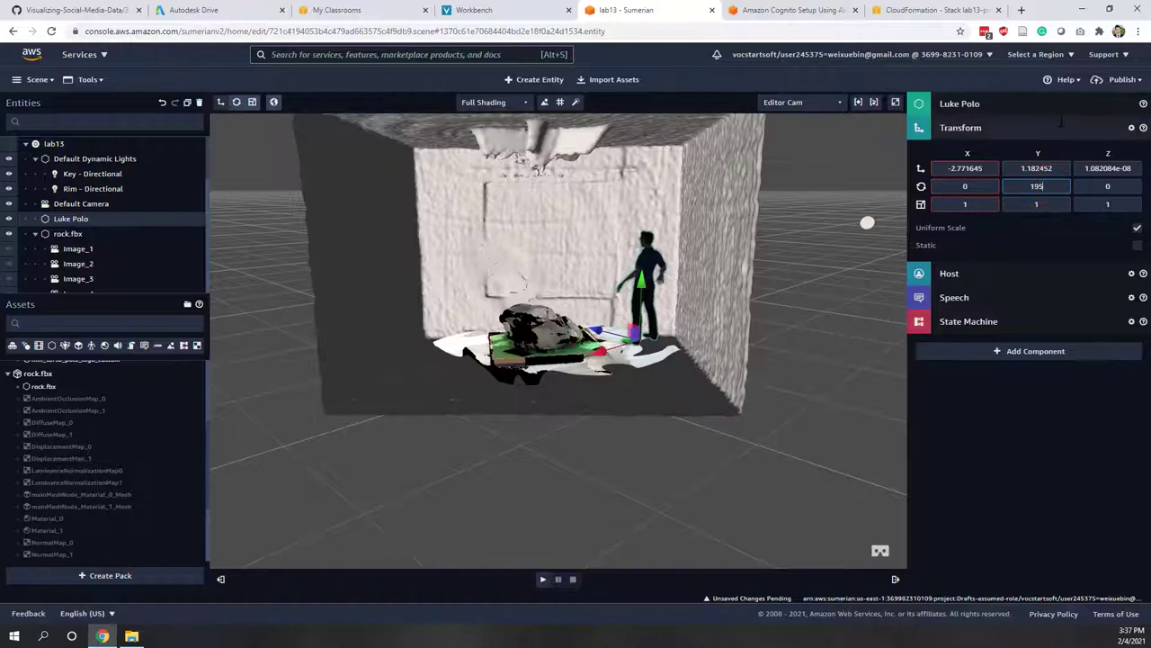
left_click_drag(1062, 121, 853, 349)
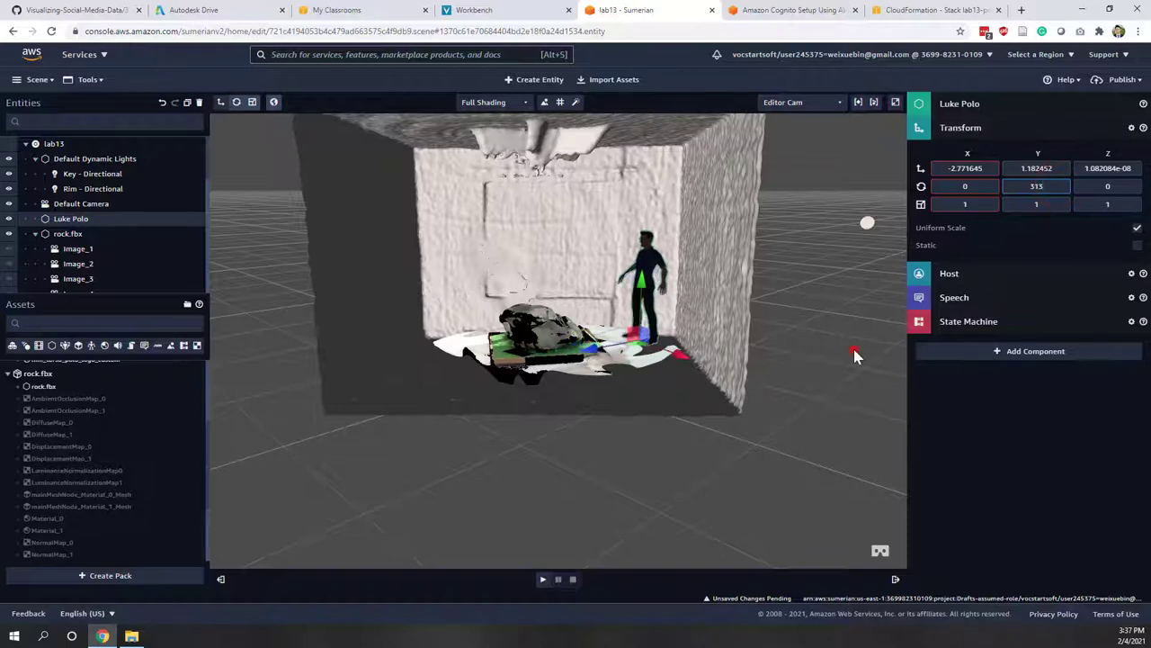
left_click_drag(587, 427, 606, 389)
left_click_drag(527, 386, 597, 385)
left_click(1036, 186)
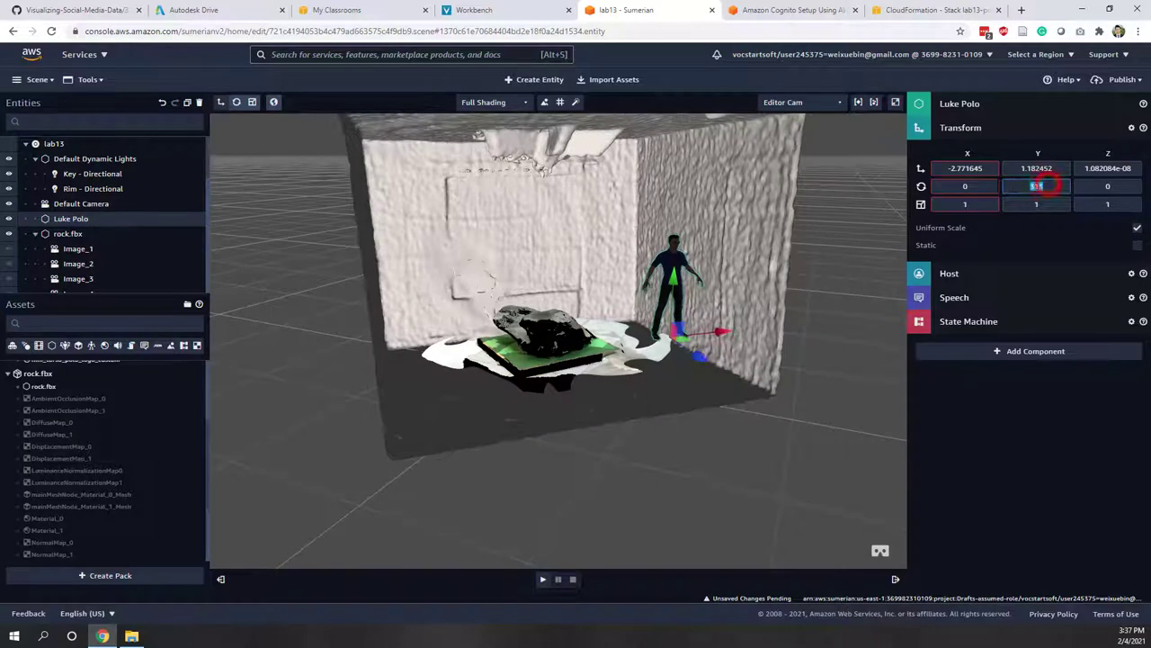
type("180")
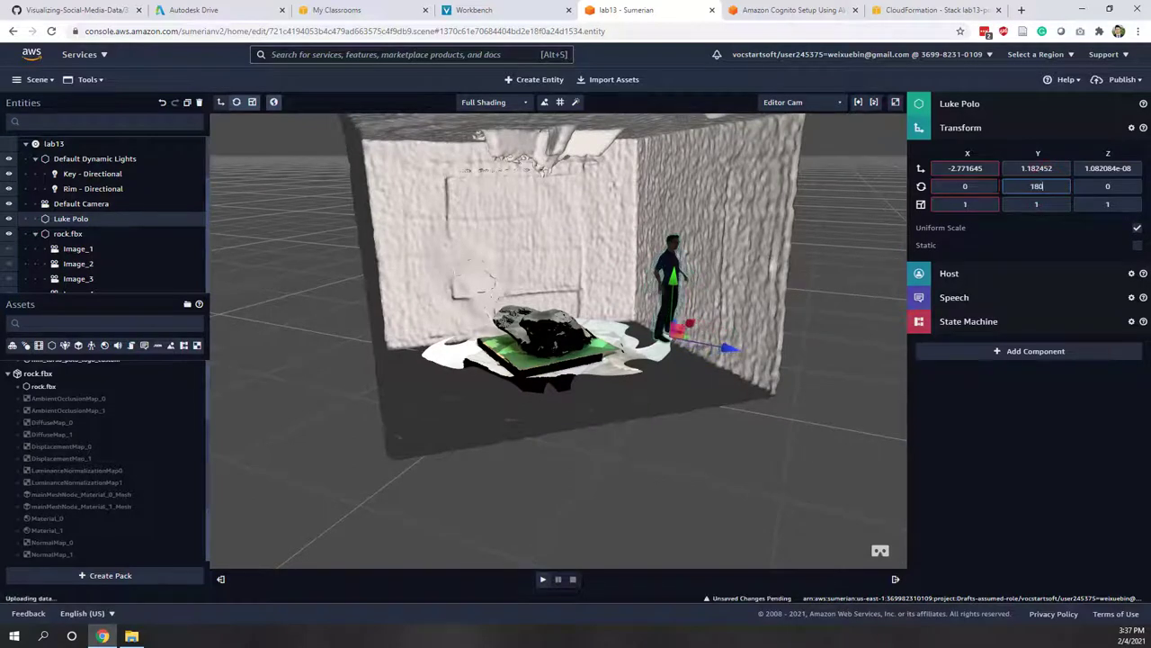
key("Return")
left_click(804, 409)
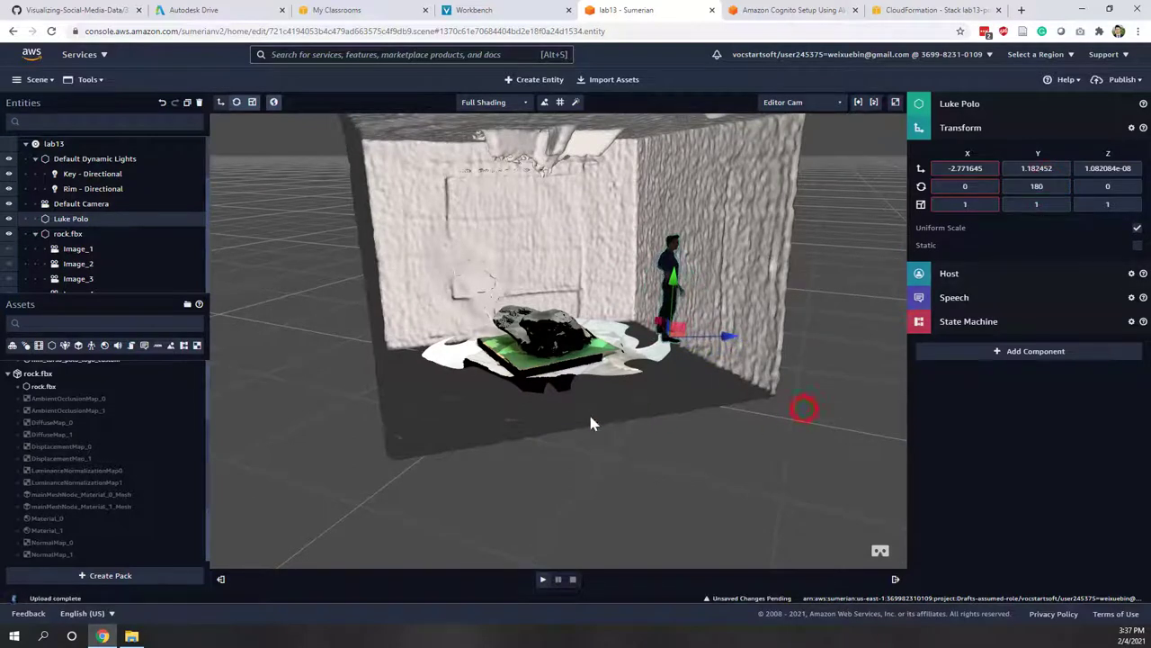
Move the Luke Polo host behind the rock, to about X -0.01 and Z 1.07, and lower it toward the floor.
left_click_drag(473, 416, 547, 369)
left_click(676, 283)
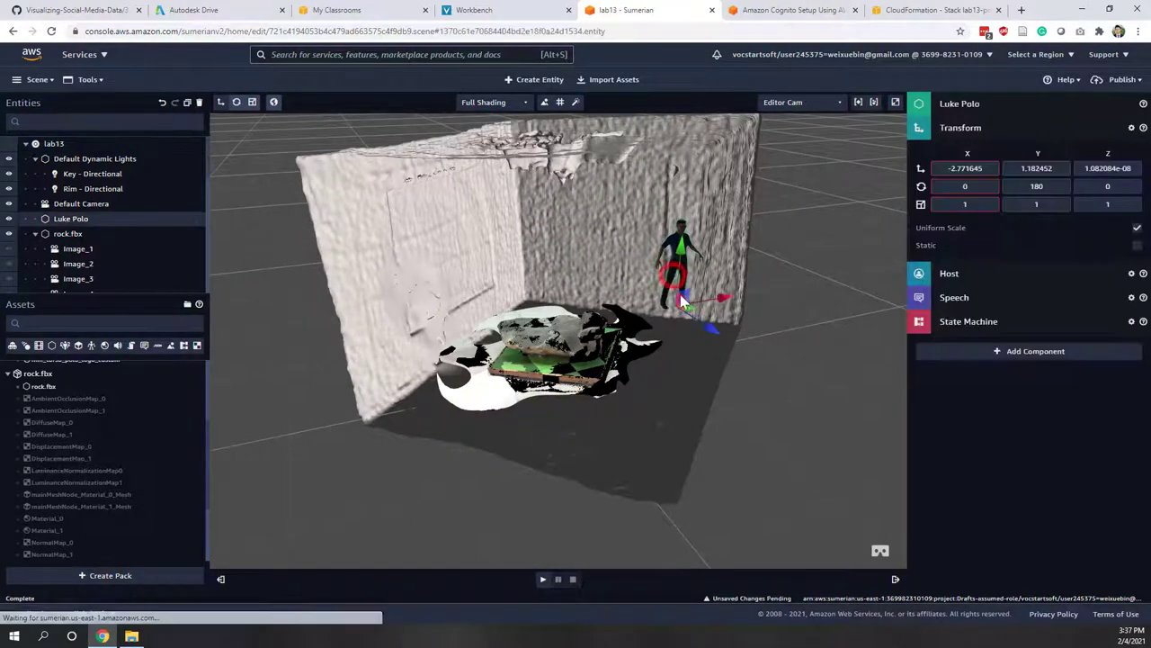
left_click_drag(683, 304, 550, 315)
left_click_drag(573, 393, 546, 273)
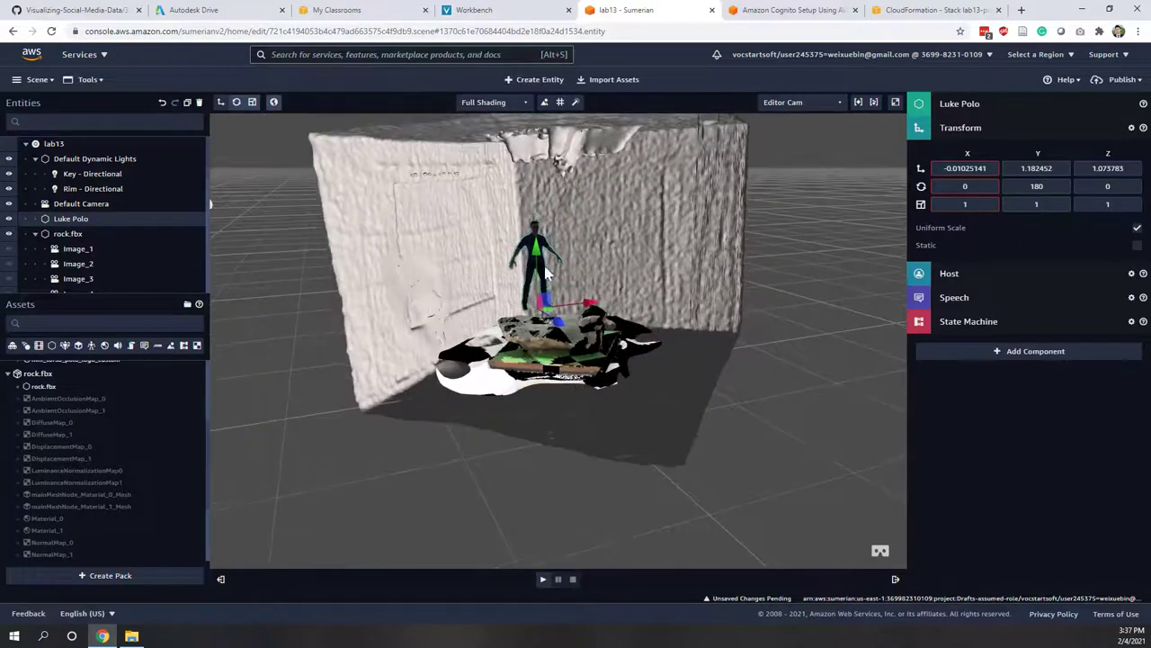
Scale the whole rock.fbx entity to 0.05 in X, Y and Z.
left_click(527, 367)
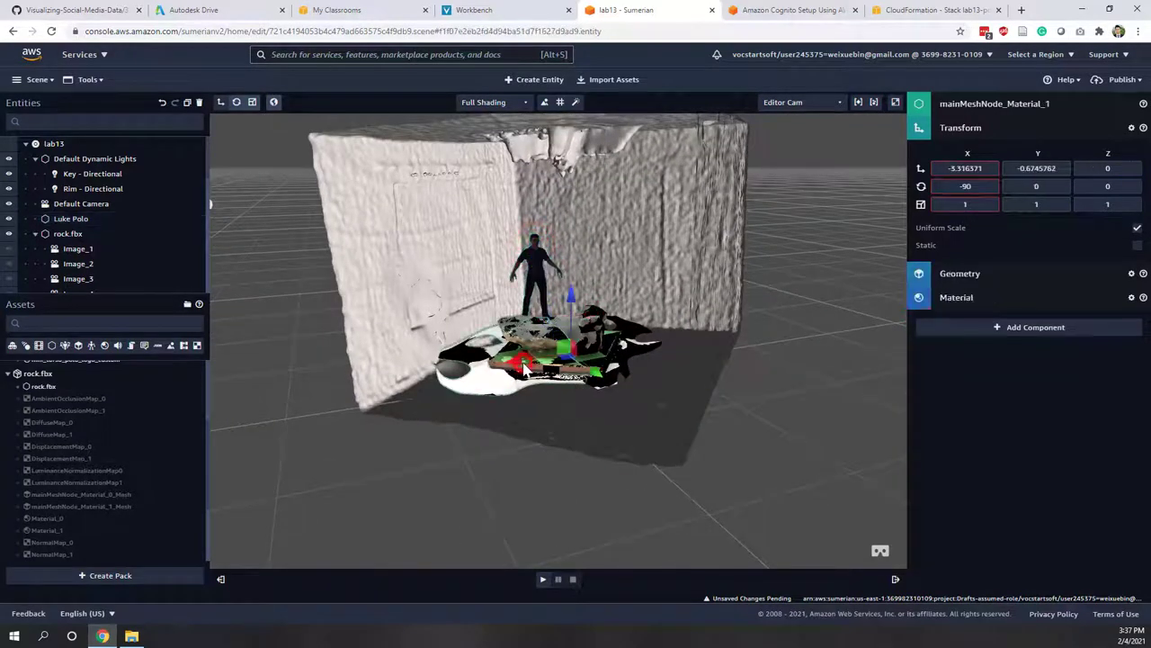
left_click(72, 234)
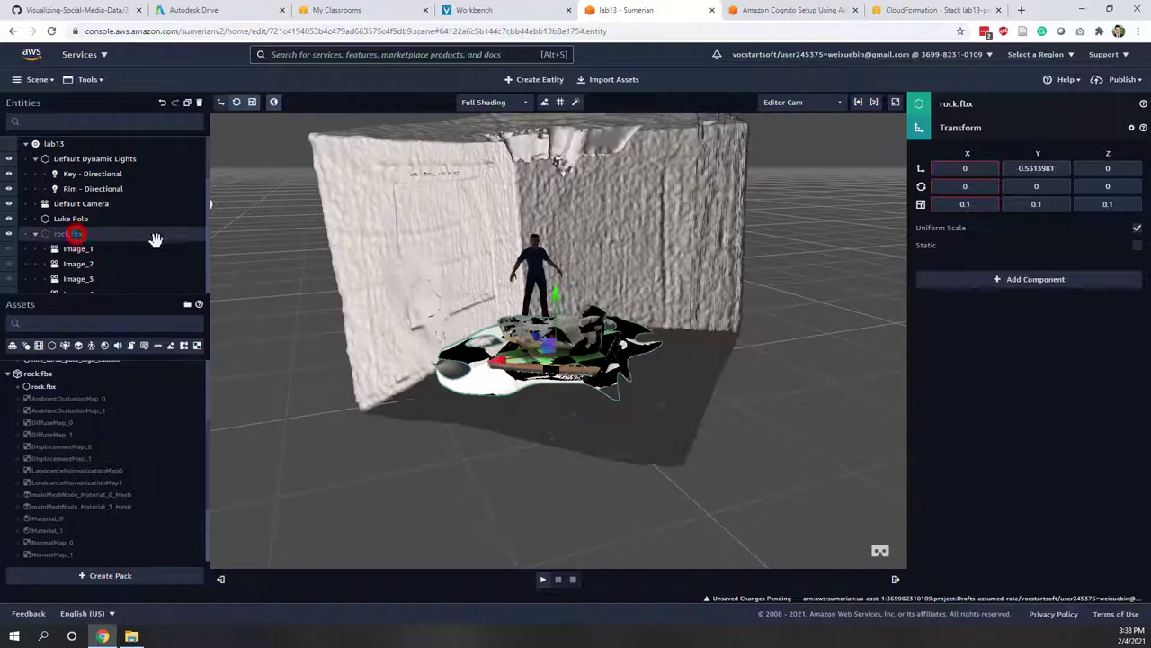
type("05")
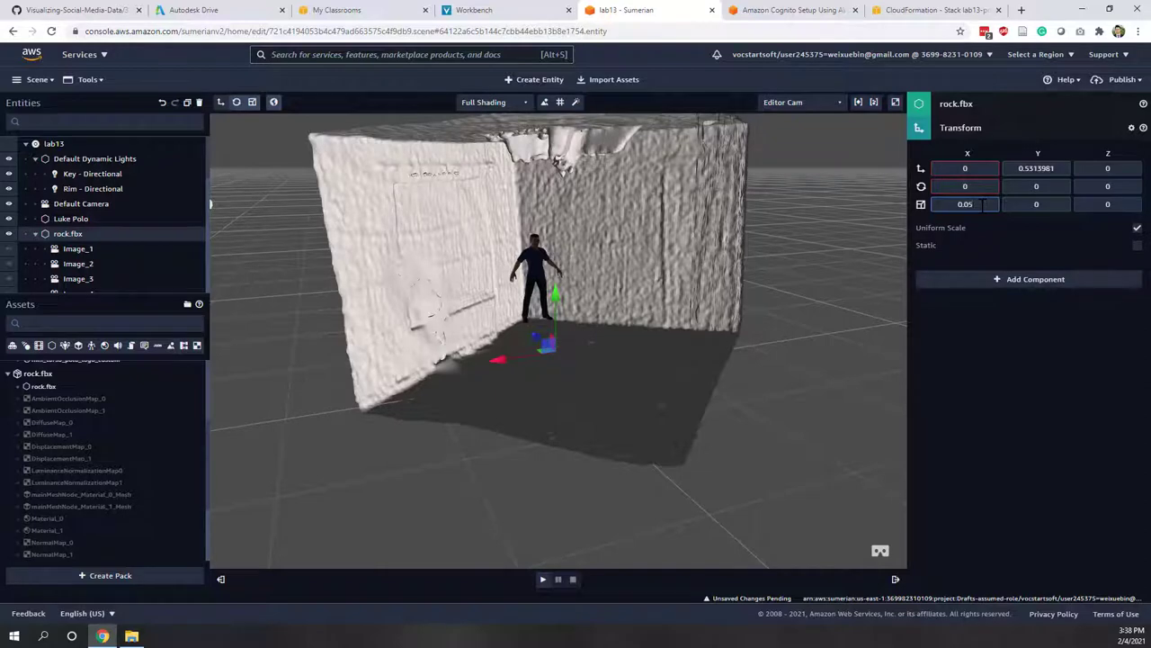
left_click(1063, 205)
type("0.05")
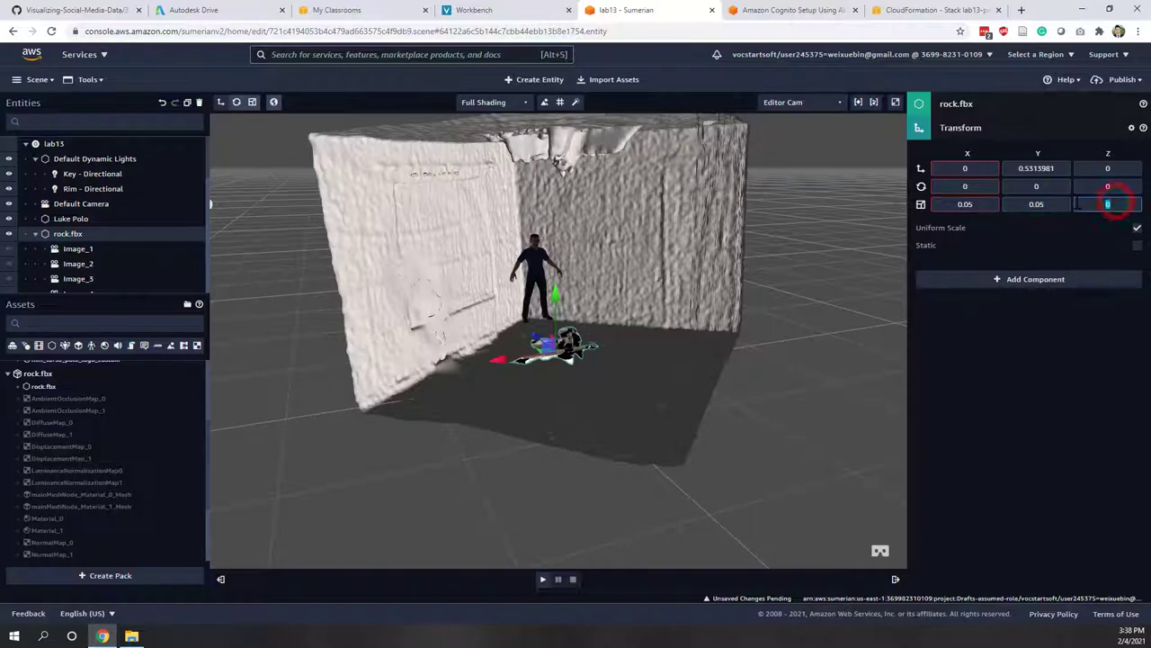
type("0.05")
left_click(610, 419)
Move the whole rock.fbx entity slightly sideways and up inside the room, to about X -0.48 and Y 0.66.
left_click_drag(624, 405, 573, 331)
left_click(555, 360)
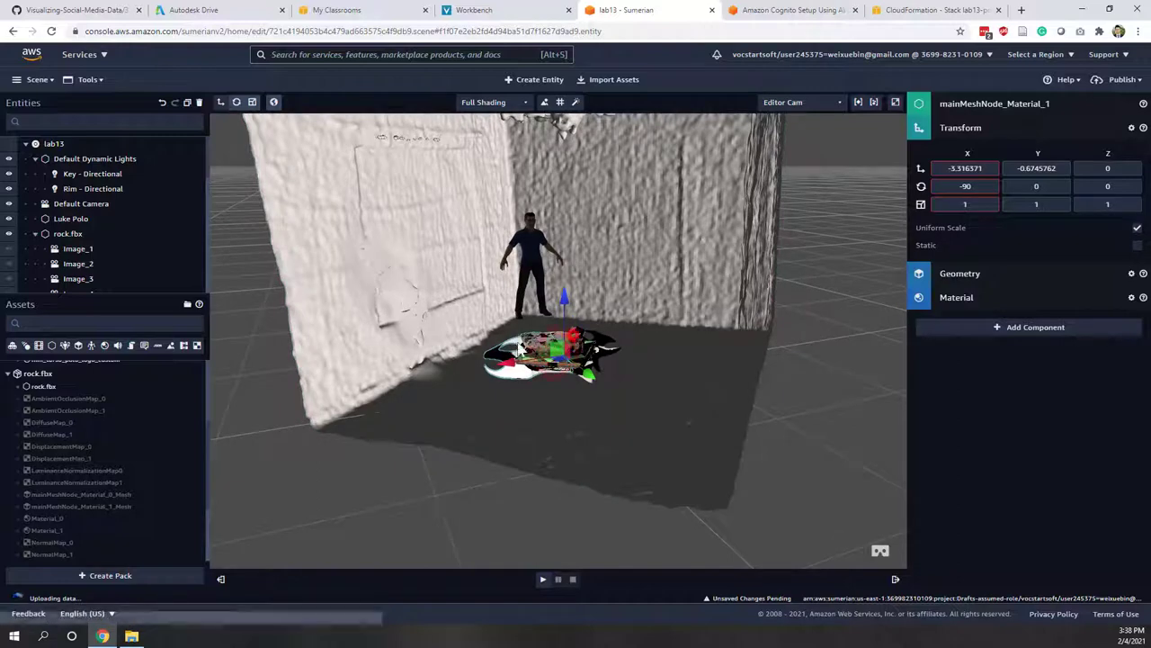
left_click(80, 235)
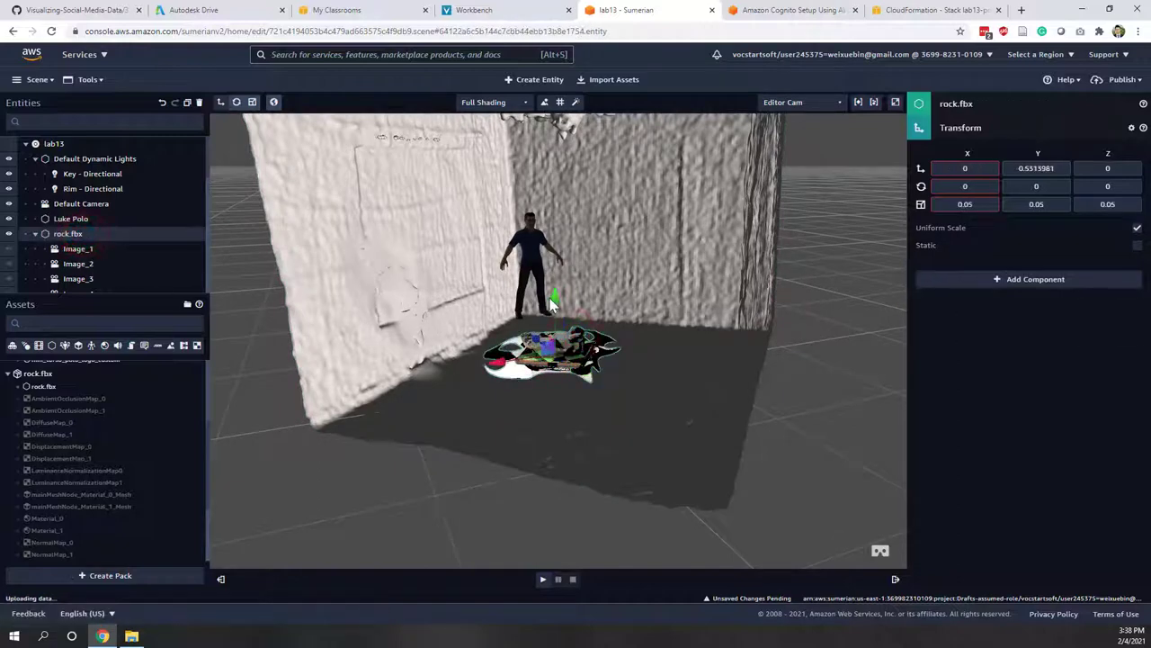
left_click_drag(555, 306, 720, 399)
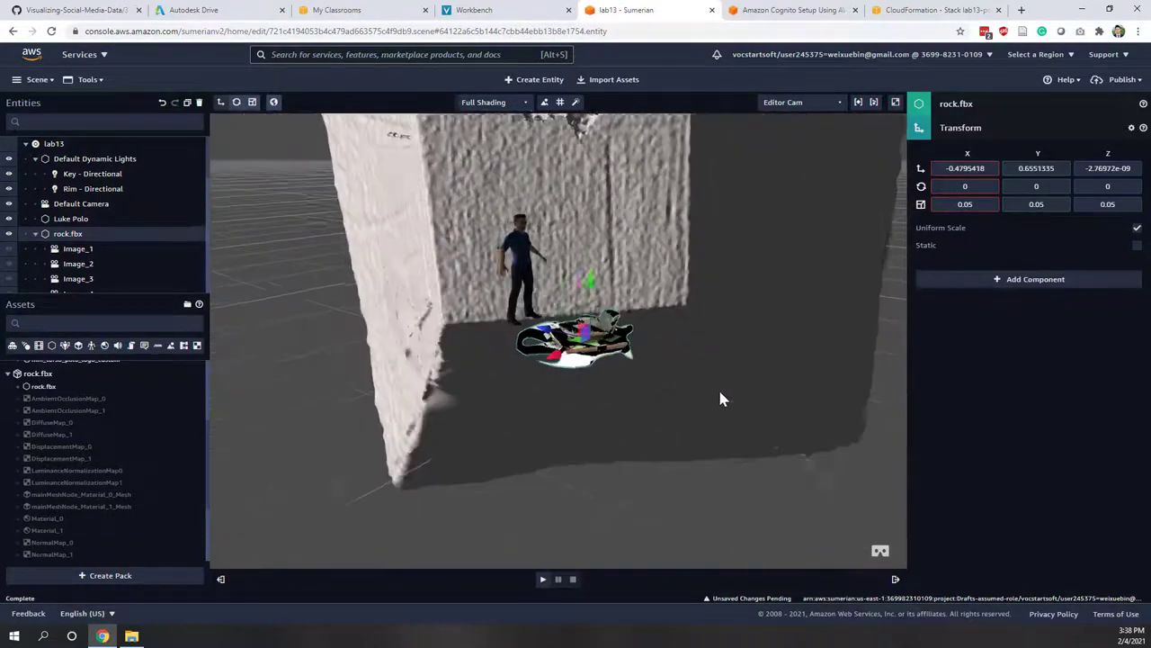
scroll(658, 396, "down", 5)
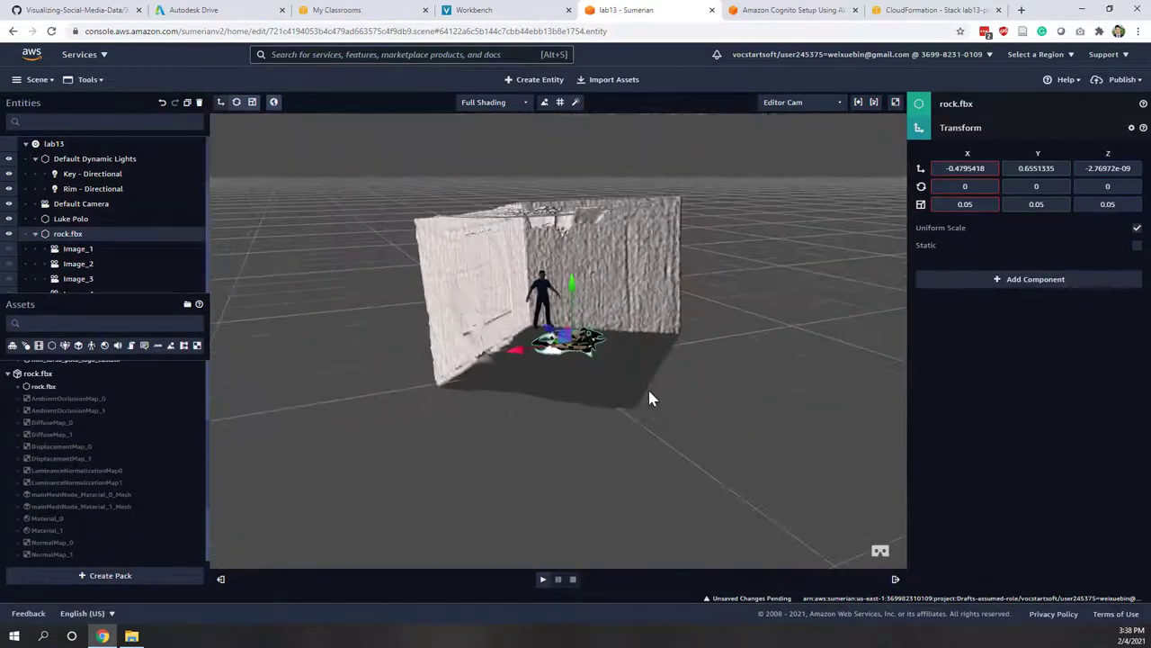
scroll(651, 399, "down", 1)
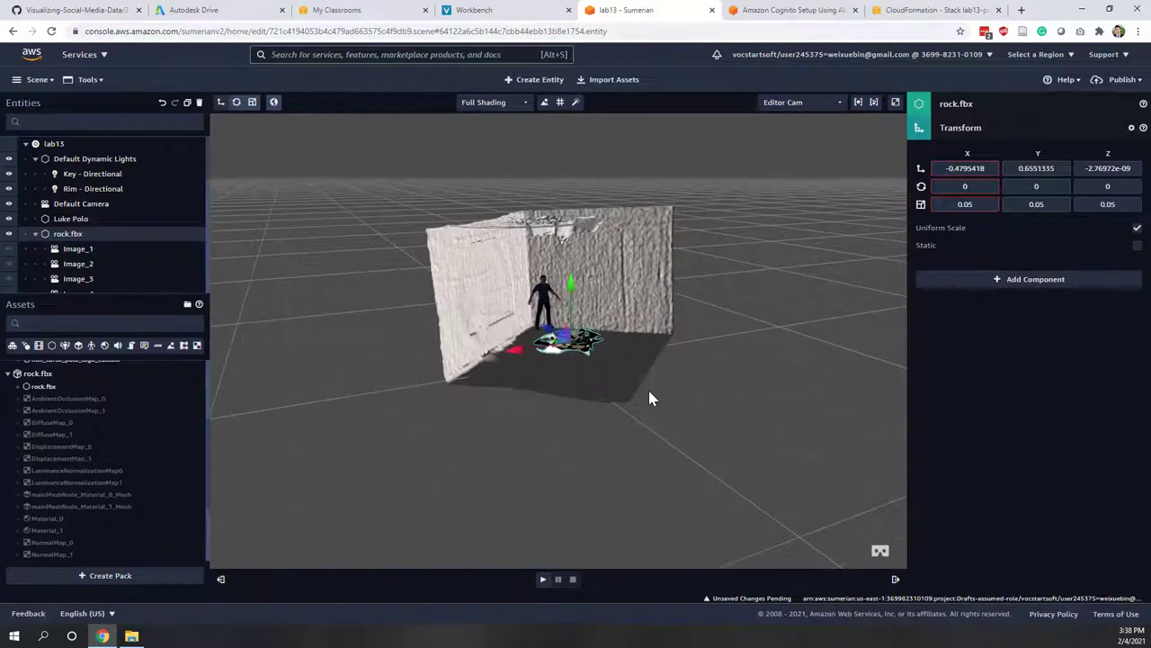
Move the Rim - Directional light to the room's open side, at about X 1.0, Y 5.5 and Z -7.4, and make it a Point light.
left_click(99, 191)
key("f")
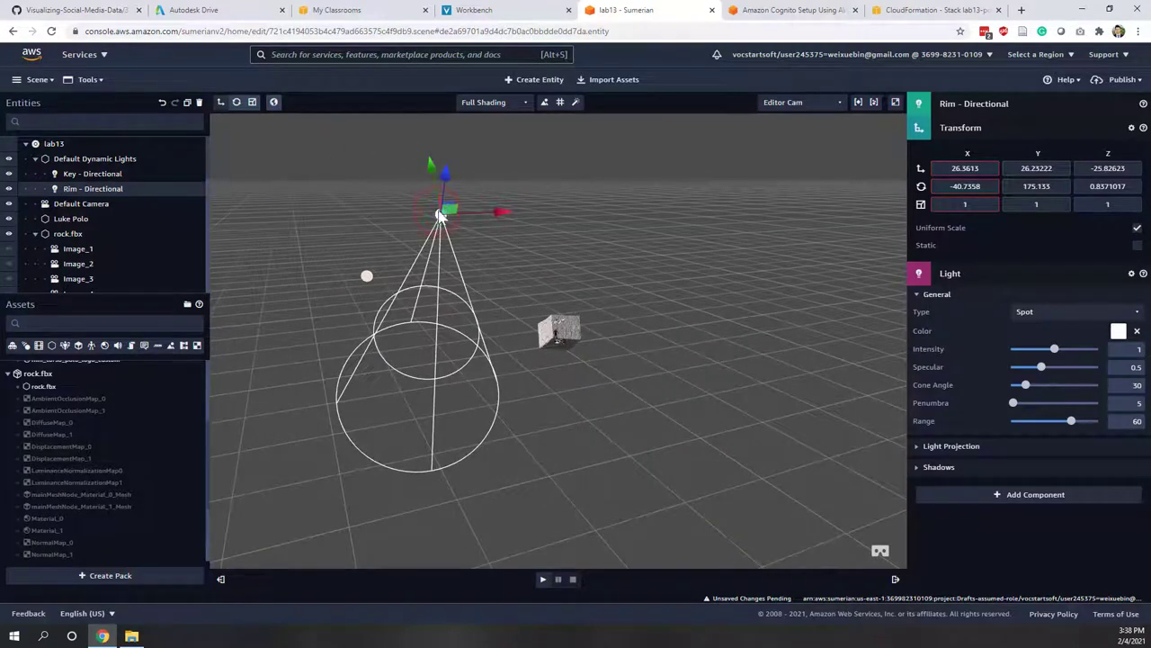
left_click_drag(447, 211, 576, 313)
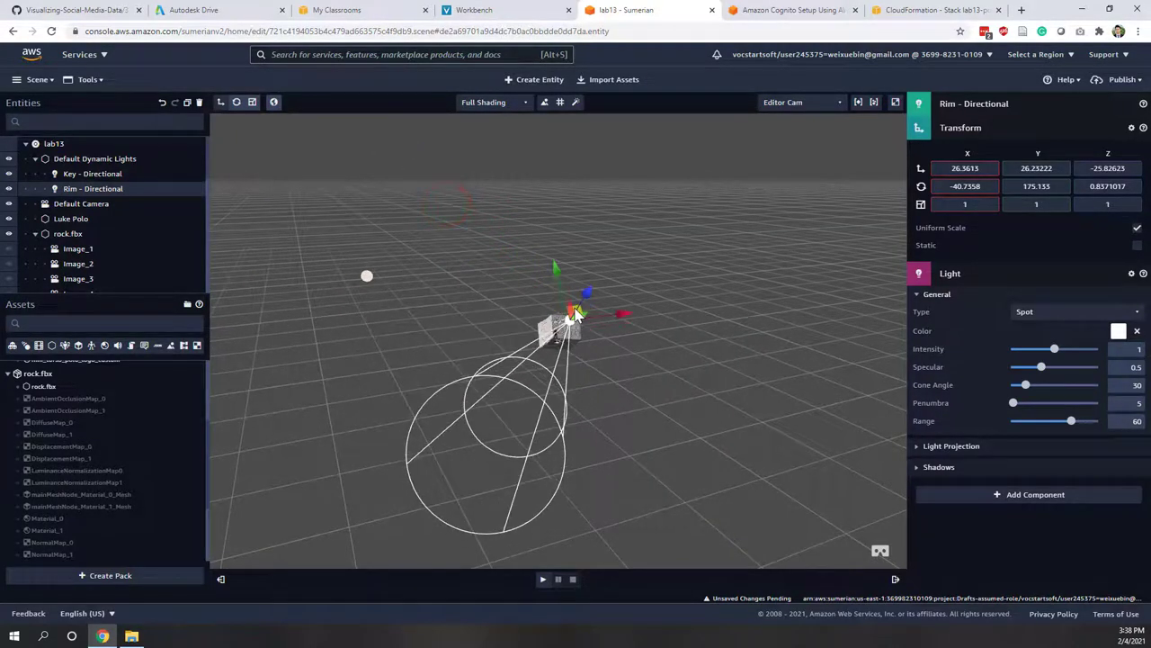
left_click_drag(534, 420, 755, 301)
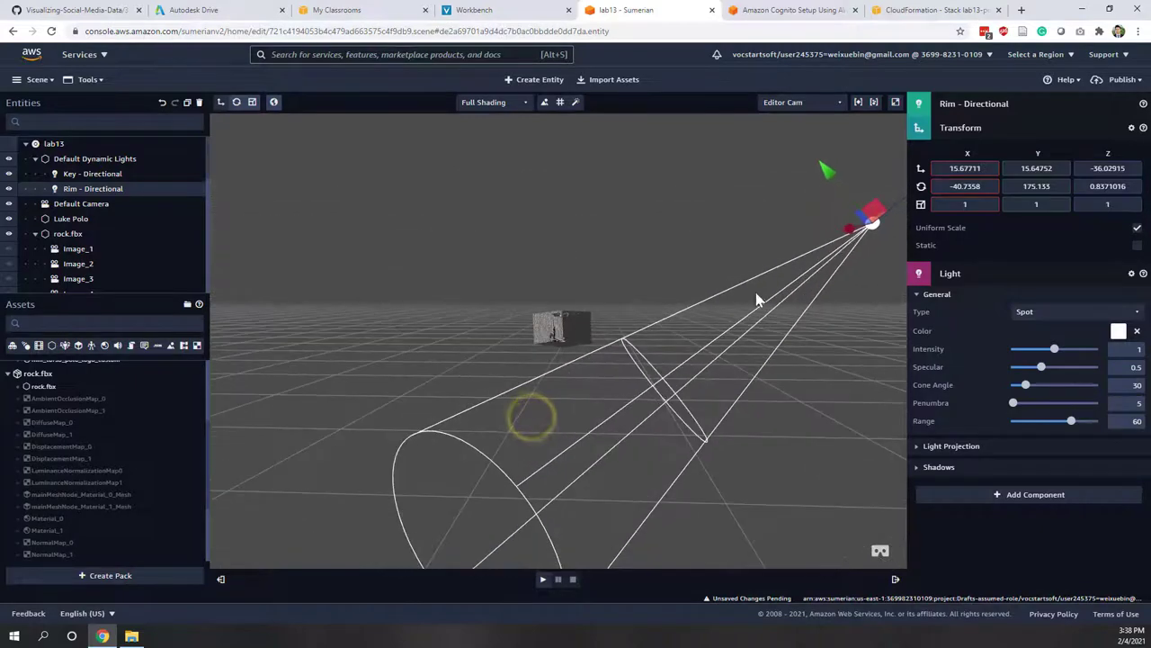
left_click_drag(877, 229, 643, 278)
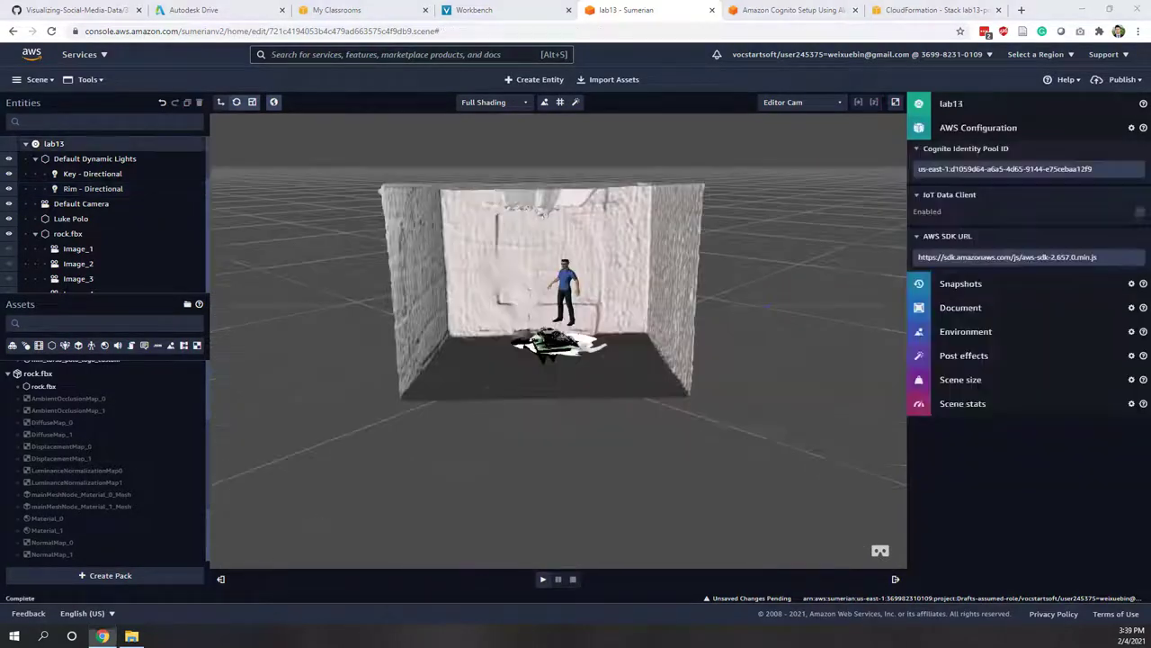
left_click_drag(725, 390, 807, 237)
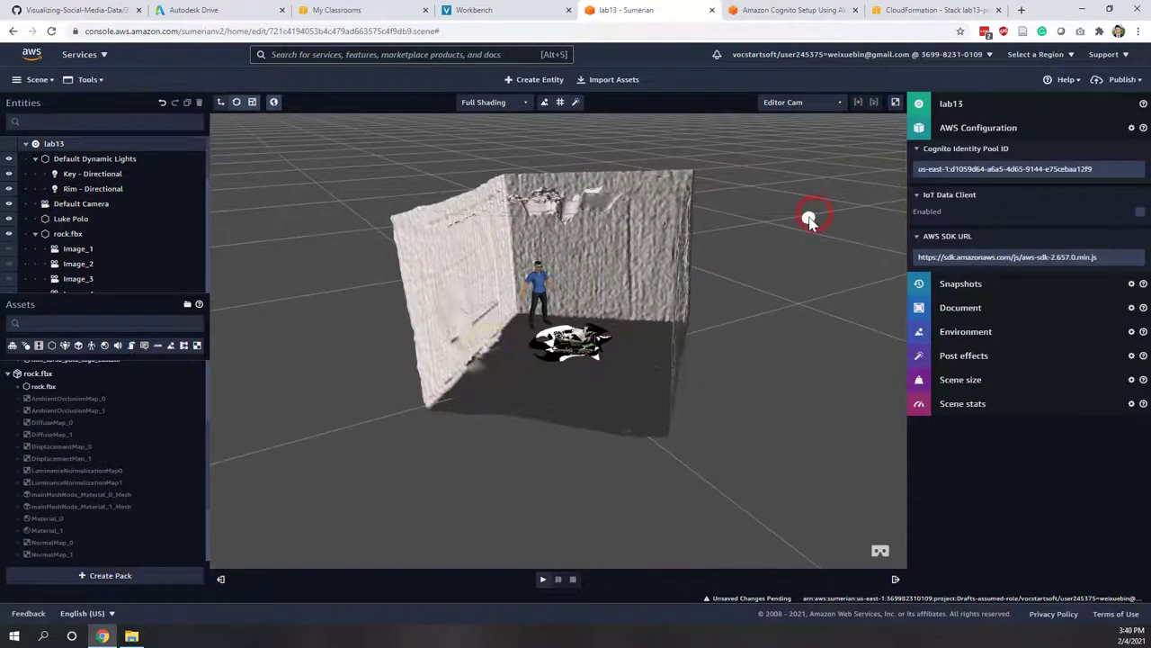
left_click(810, 220)
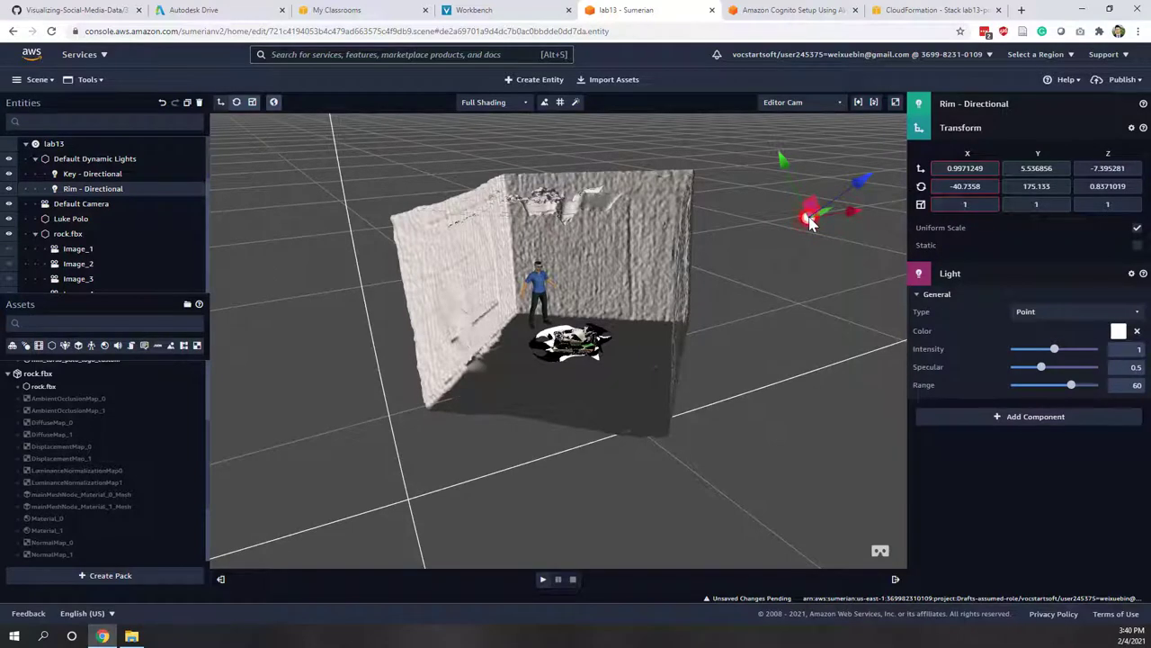
Change the Rim - Directional light to the Directional type with intensity 0.44 and specular 1.24.
scroll(776, 269, "down", 5)
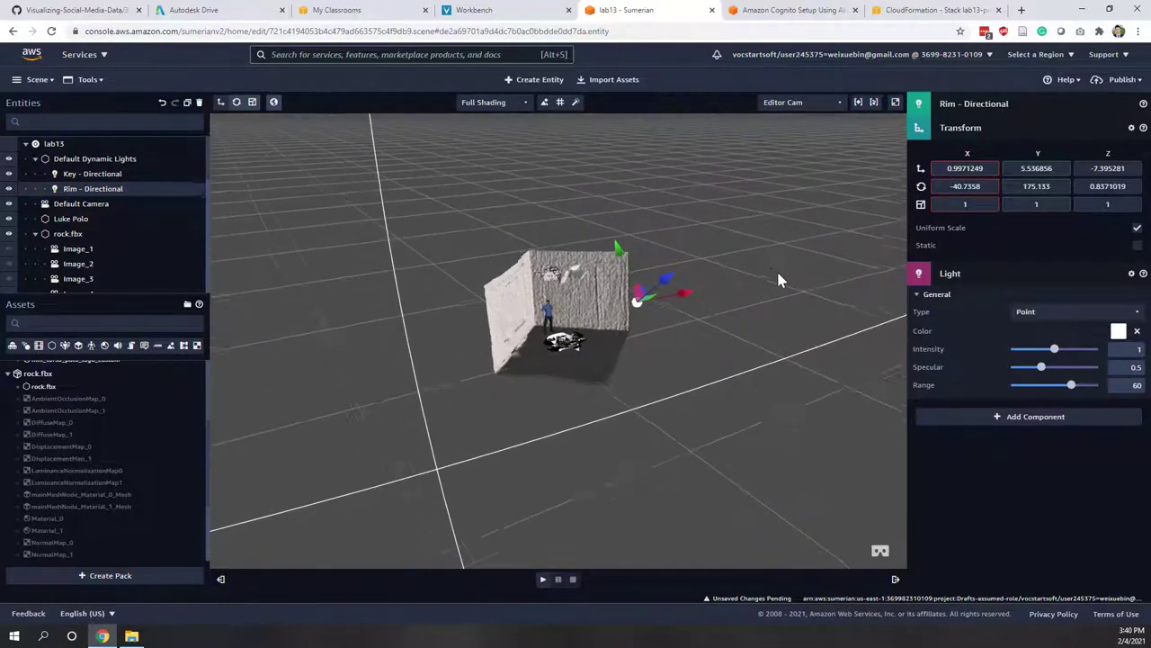
left_click_drag(776, 270, 756, 315)
left_click_drag(569, 320, 432, 288)
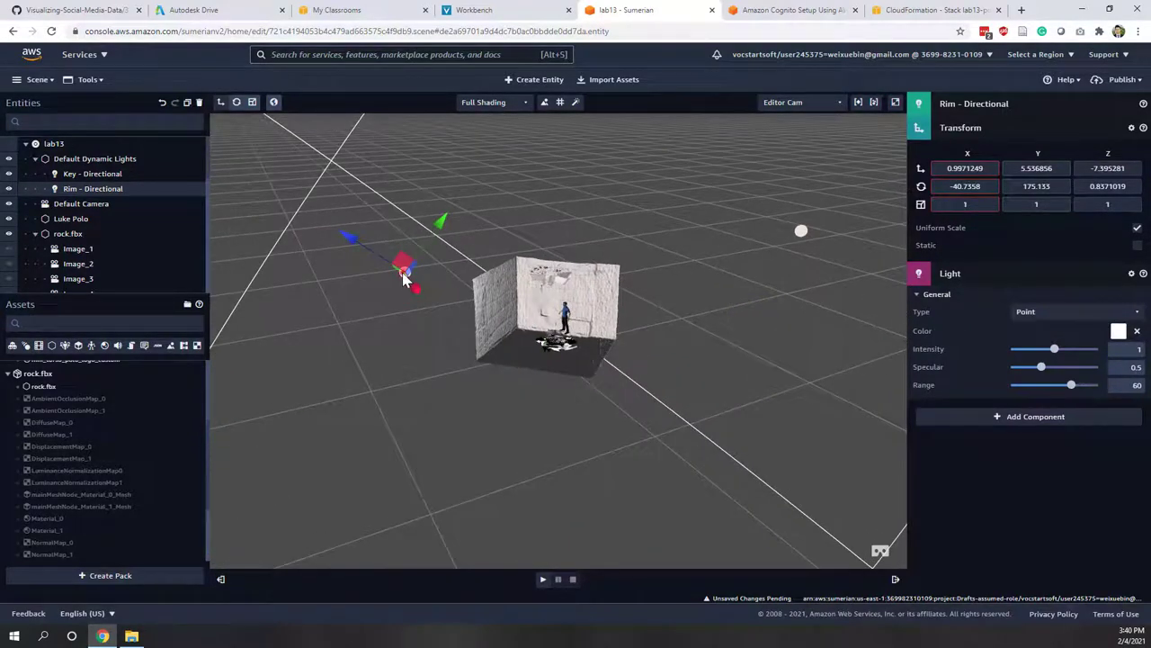
left_click(101, 177)
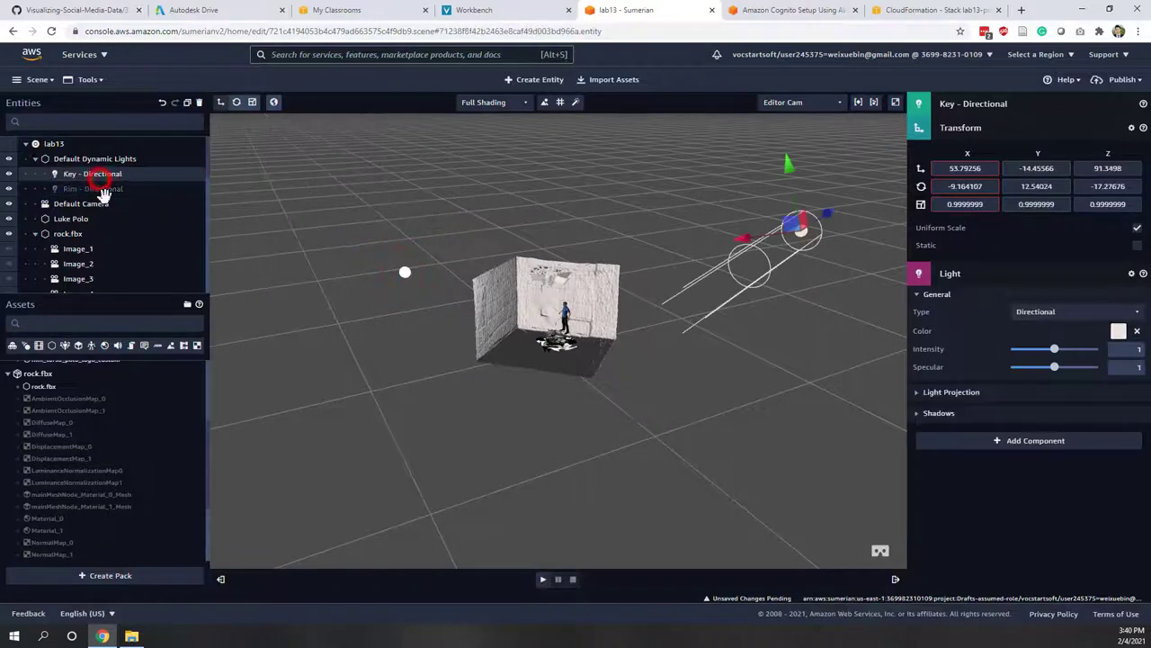
left_click(105, 198)
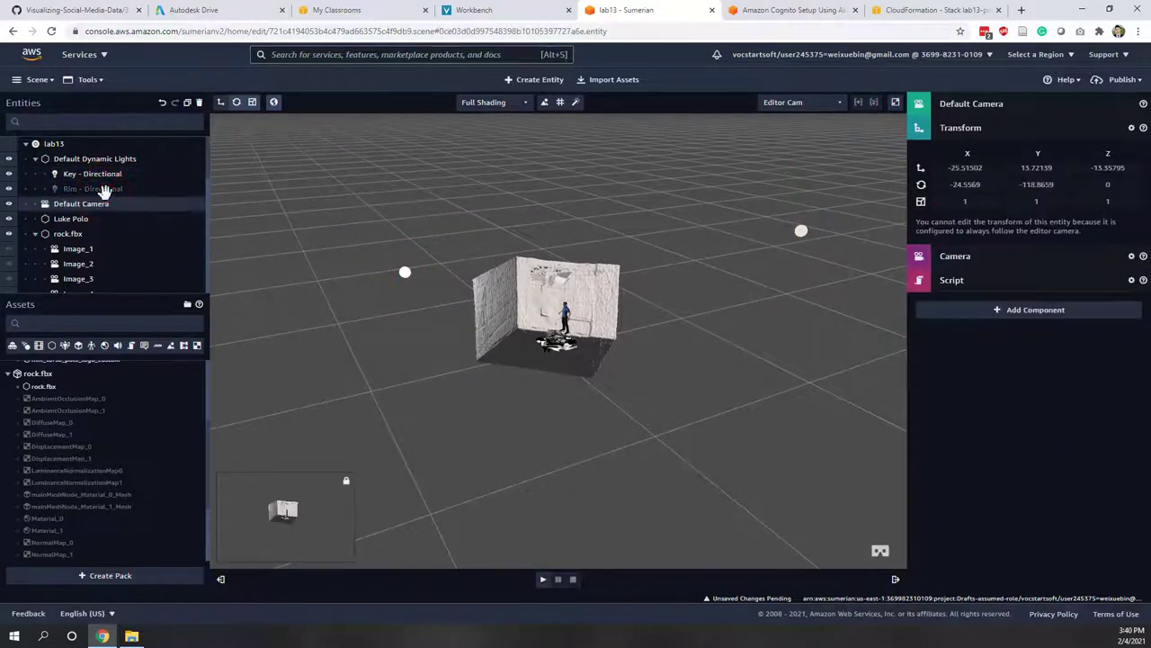
left_click(105, 189)
left_click(1048, 315)
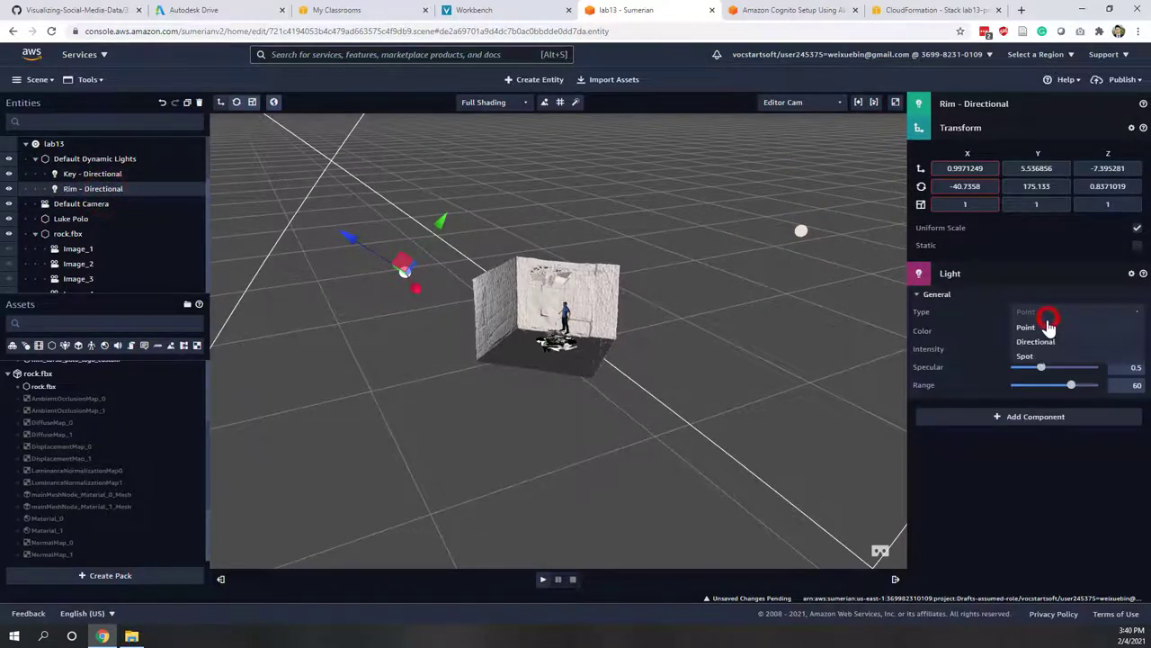
left_click(1034, 342)
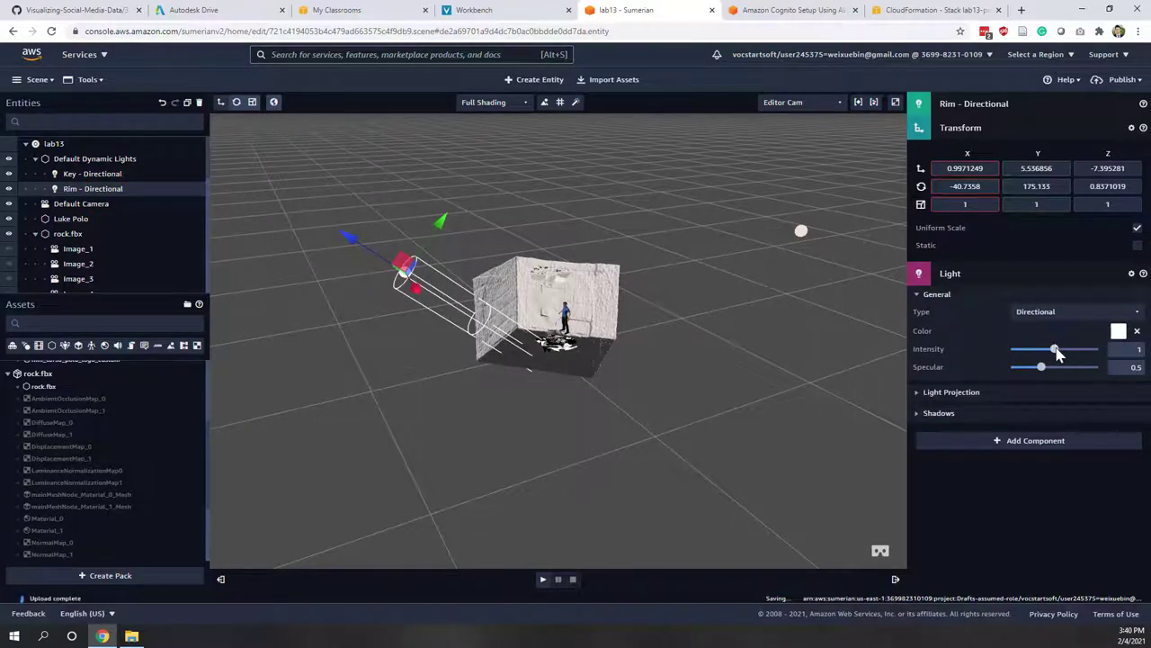
left_click_drag(1057, 354, 1028, 373)
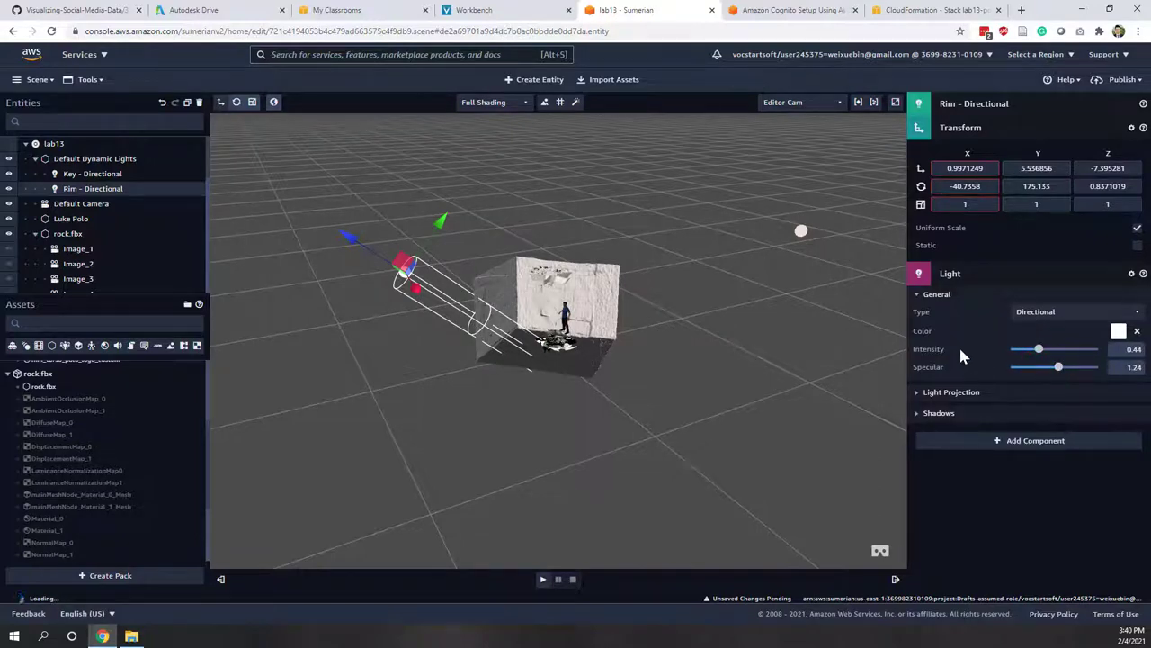
left_click_drag(505, 326, 597, 272)
Try the Spot type on the Rim - Directional light and settle on Point.
left_click(1075, 315)
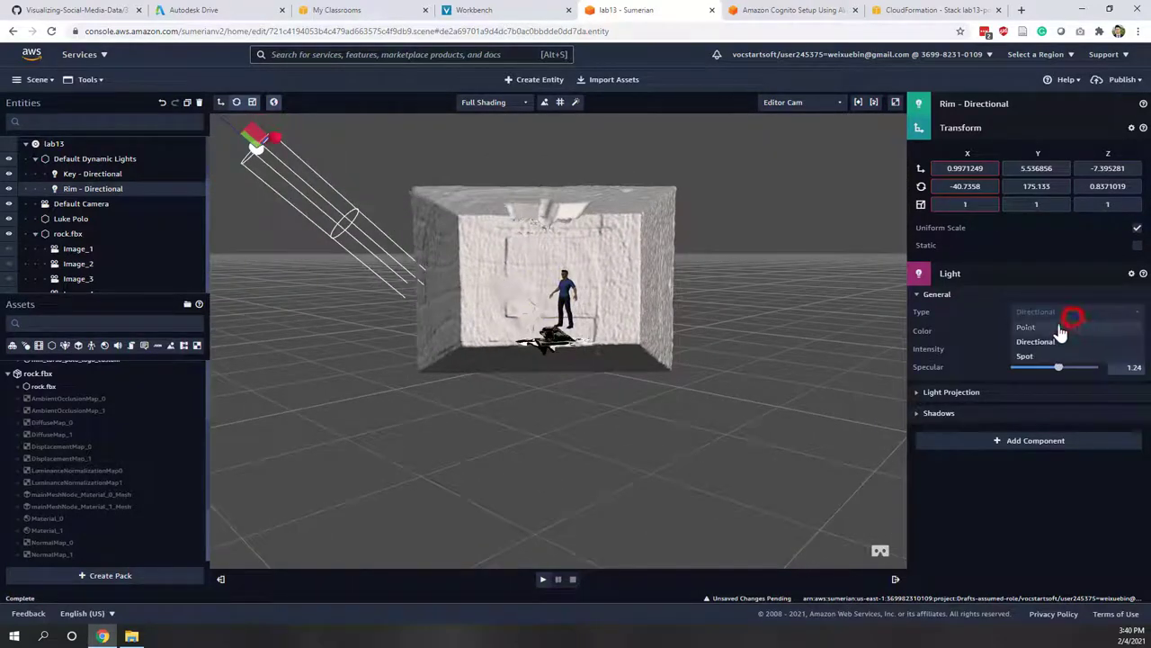
left_click(1058, 329)
left_click(1042, 317)
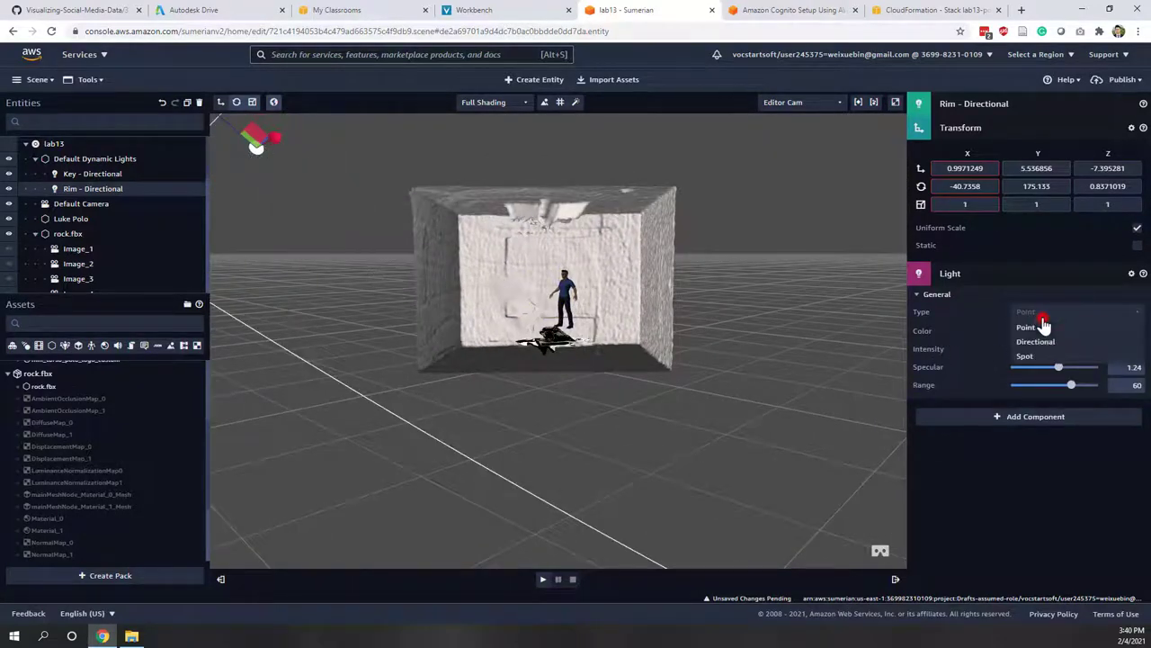
left_click(1040, 356)
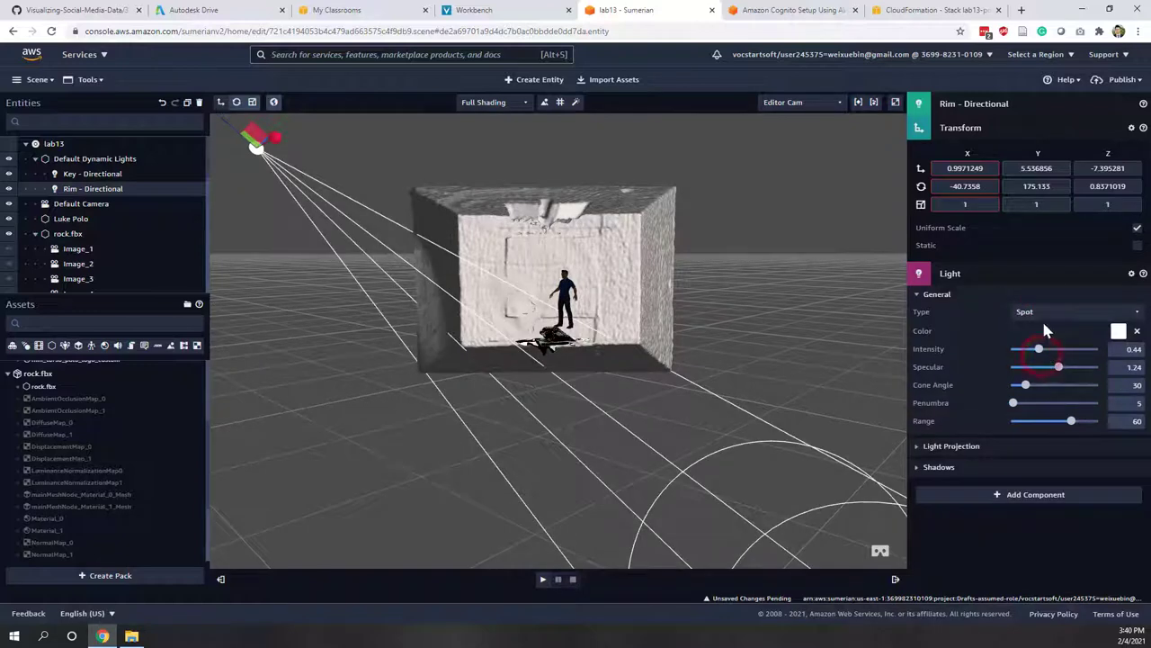
left_click(1043, 315)
left_click(1042, 326)
Adjust the Luke Polo host's position on the room floor behind the rock.
left_click_drag(607, 315, 702, 303)
scroll(491, 292, "up", 5)
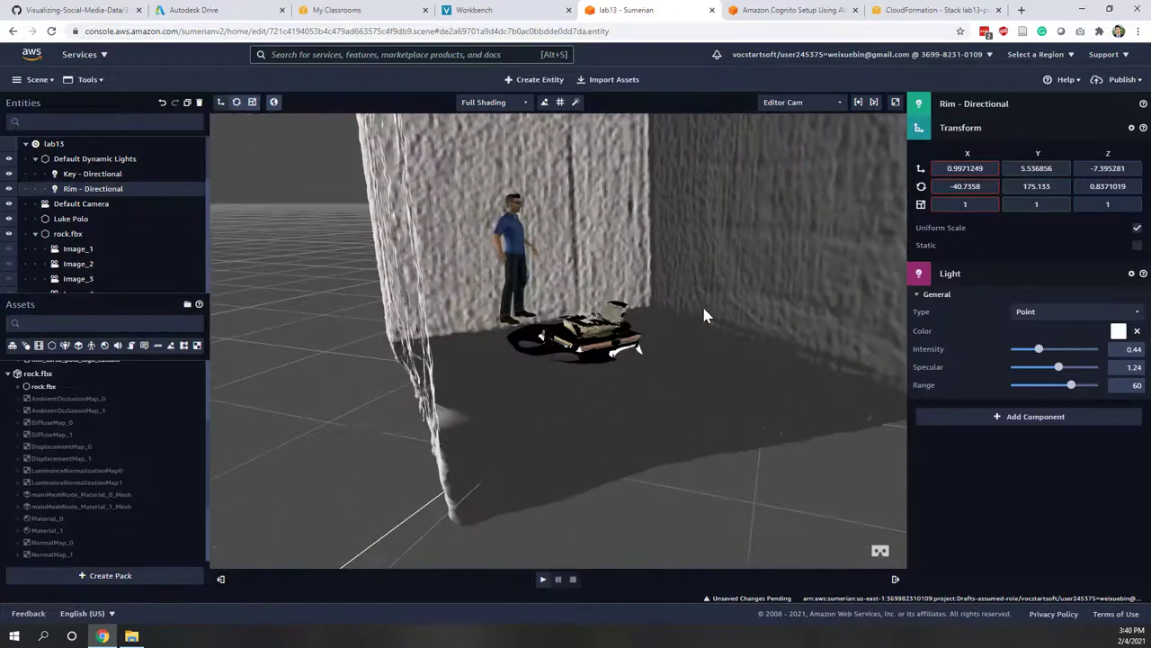
left_click(520, 261)
left_click_drag(511, 319, 459, 328)
left_click_drag(558, 368, 610, 305)
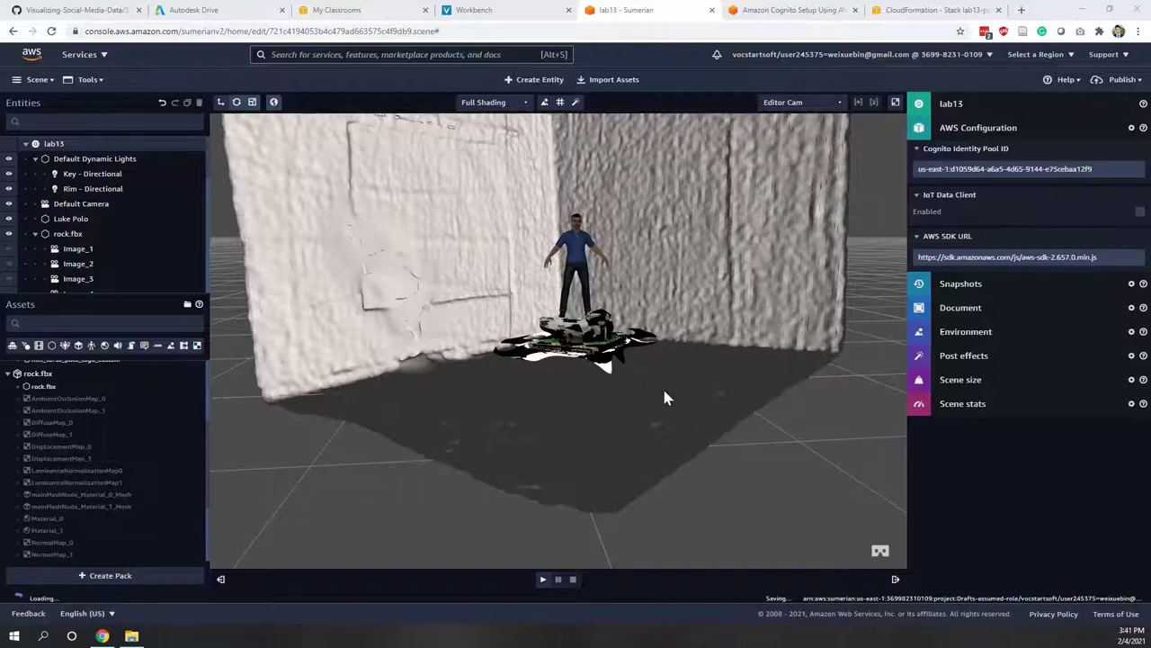
Add a Rigid Body component to the whole rock.fbx entity.
mouse_move(651, 403)
left_mouse_down()
mouse_move(594, 420)
mouse_move(569, 365)
mouse_move(642, 398)
mouse_move(627, 419)
mouse_move(650, 415)
left_mouse_up()
left_click_drag(648, 416, 632, 405)
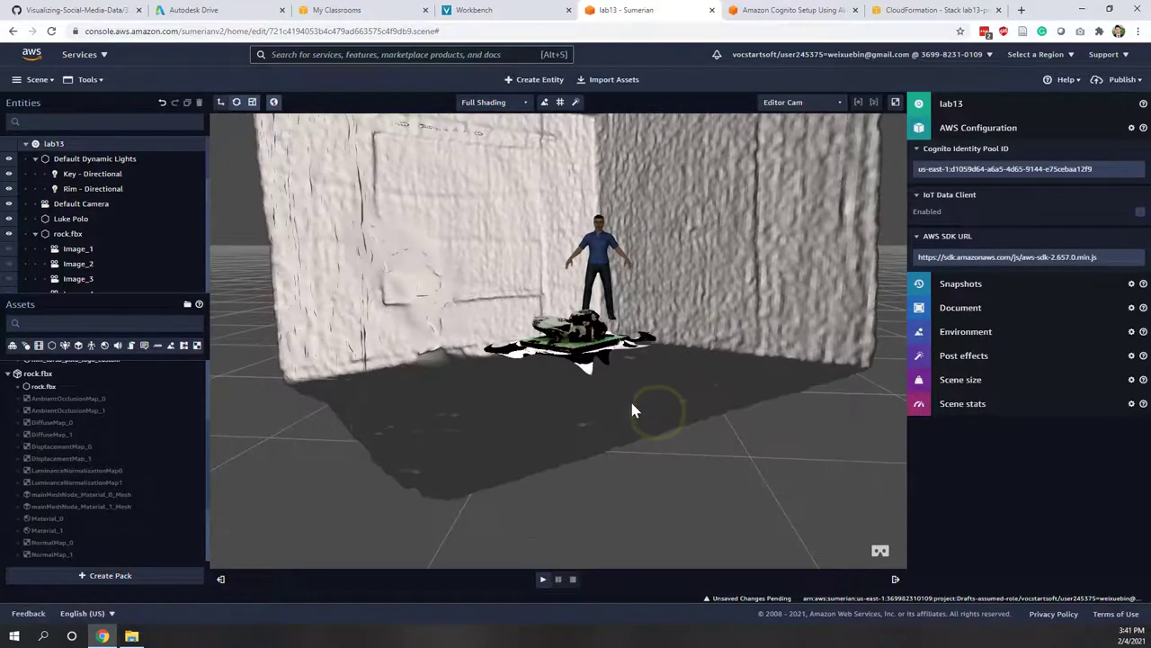
left_click_drag(738, 410, 501, 411)
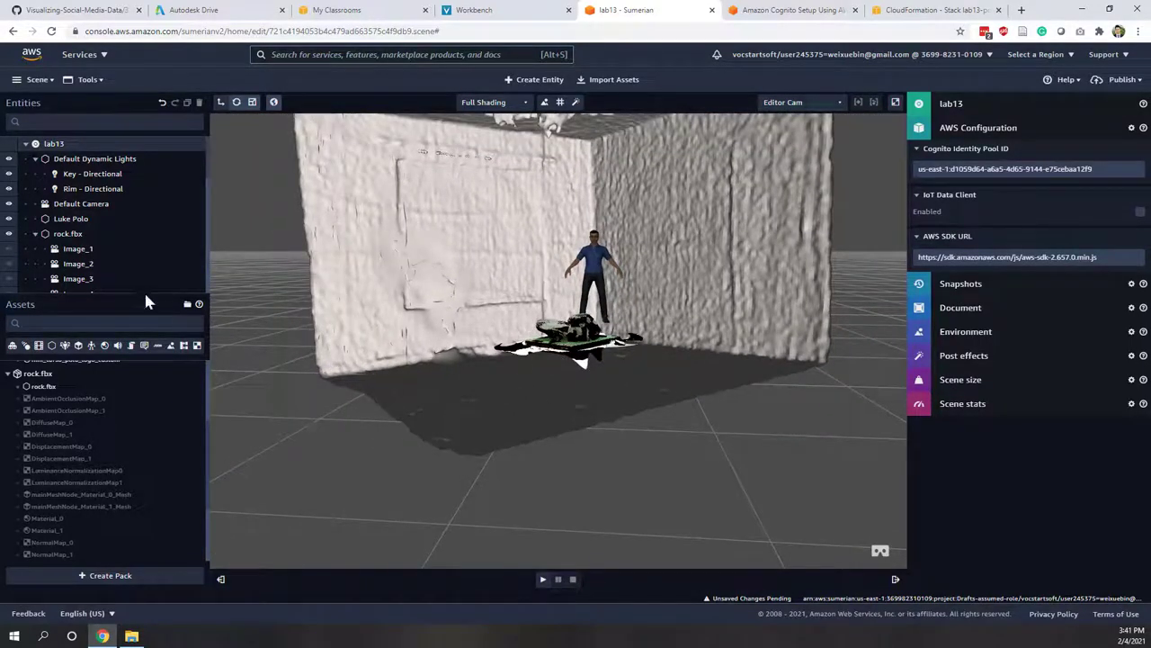
left_click_drag(67, 233, 80, 238)
left_click(67, 235)
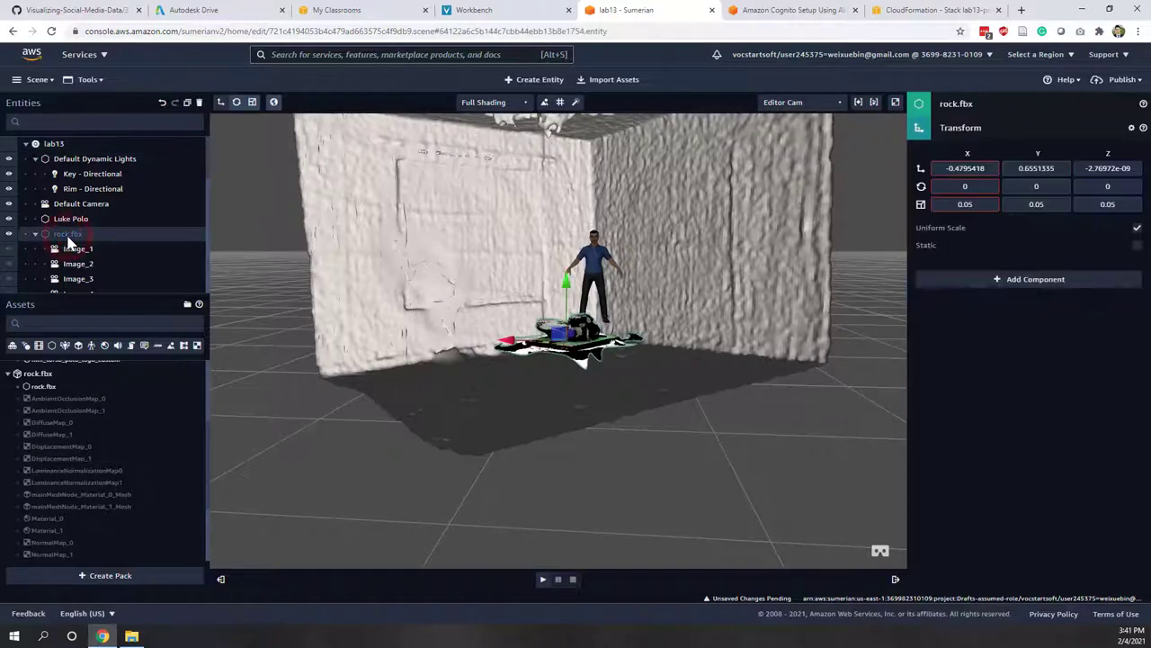
left_click(1000, 284)
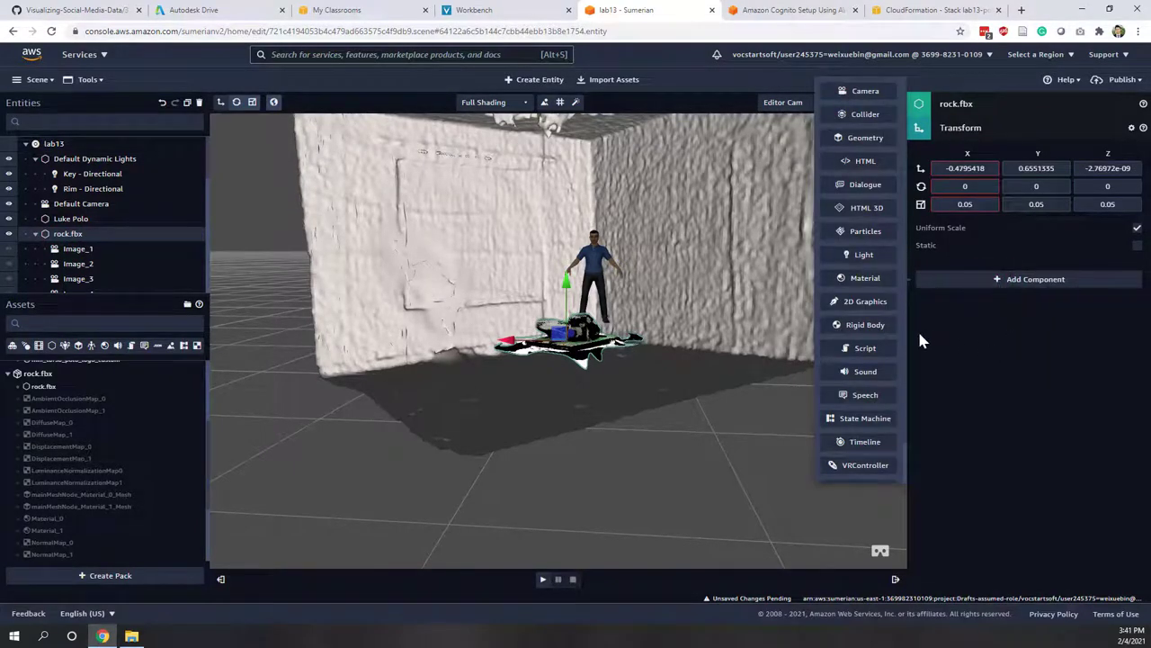
left_click(865, 325)
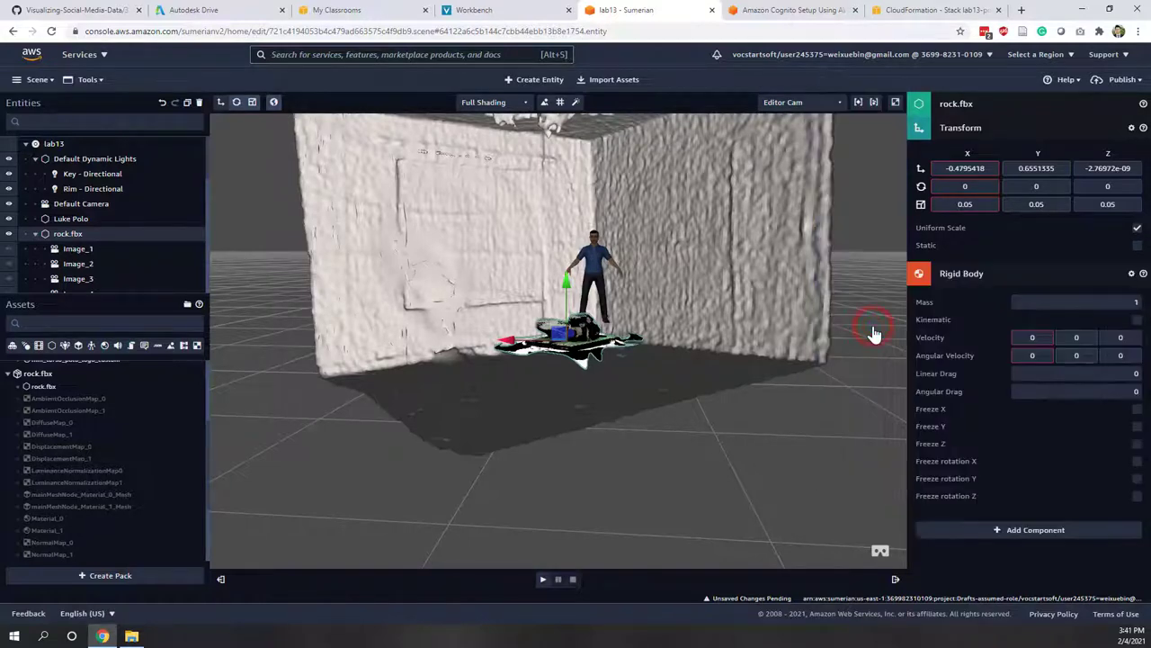
Play the scene to check how the rock behaves with physics, and stop the playback.
left_click(542, 582)
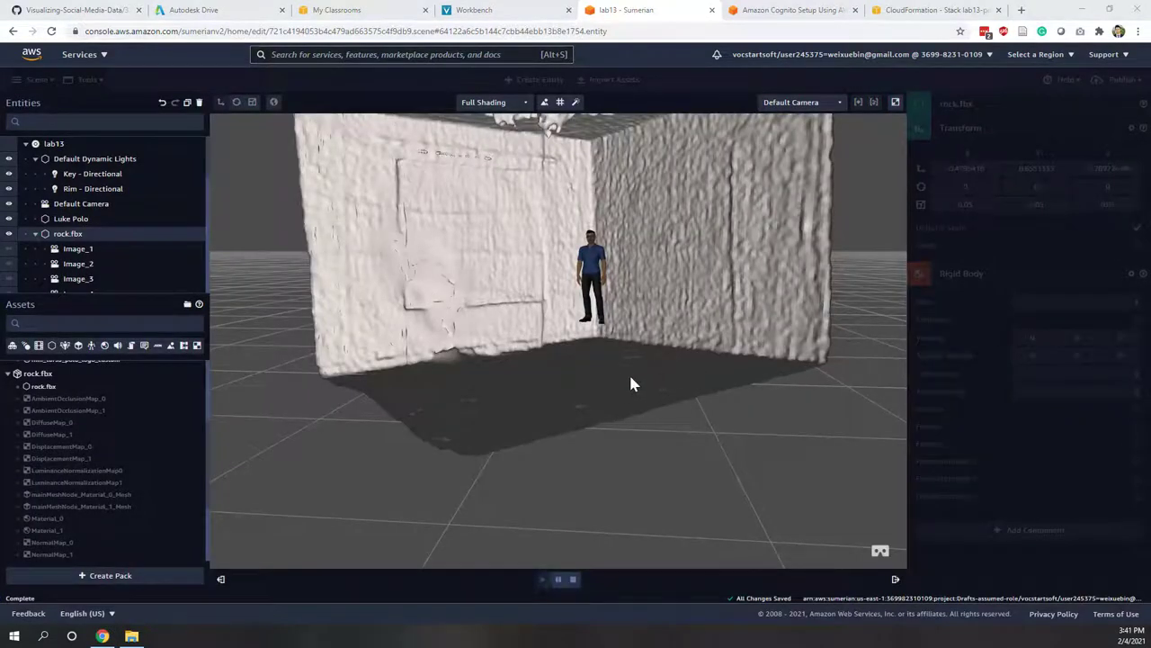
mouse_move(527, 360)
left_mouse_down()
mouse_move(581, 342)
mouse_move(597, 349)
mouse_move(576, 356)
left_mouse_up()
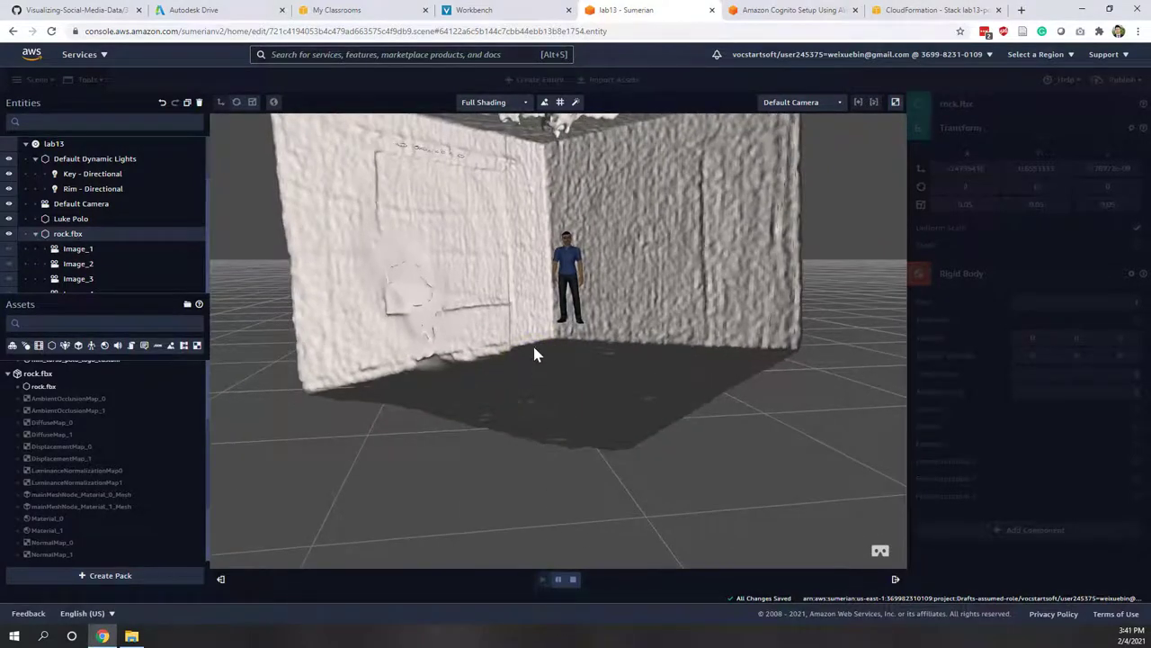
left_click(574, 580)
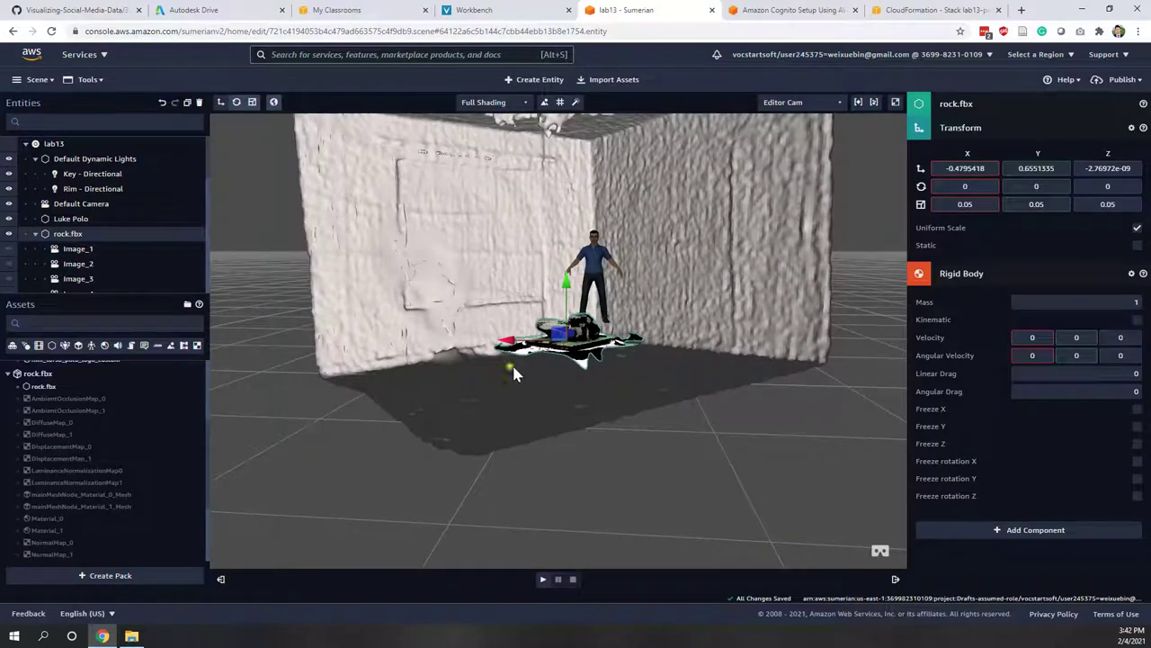
Create a Quad primitive and place it below the rock at about Y -0.17.
left_click_drag(477, 419, 539, 423)
left_click(538, 79)
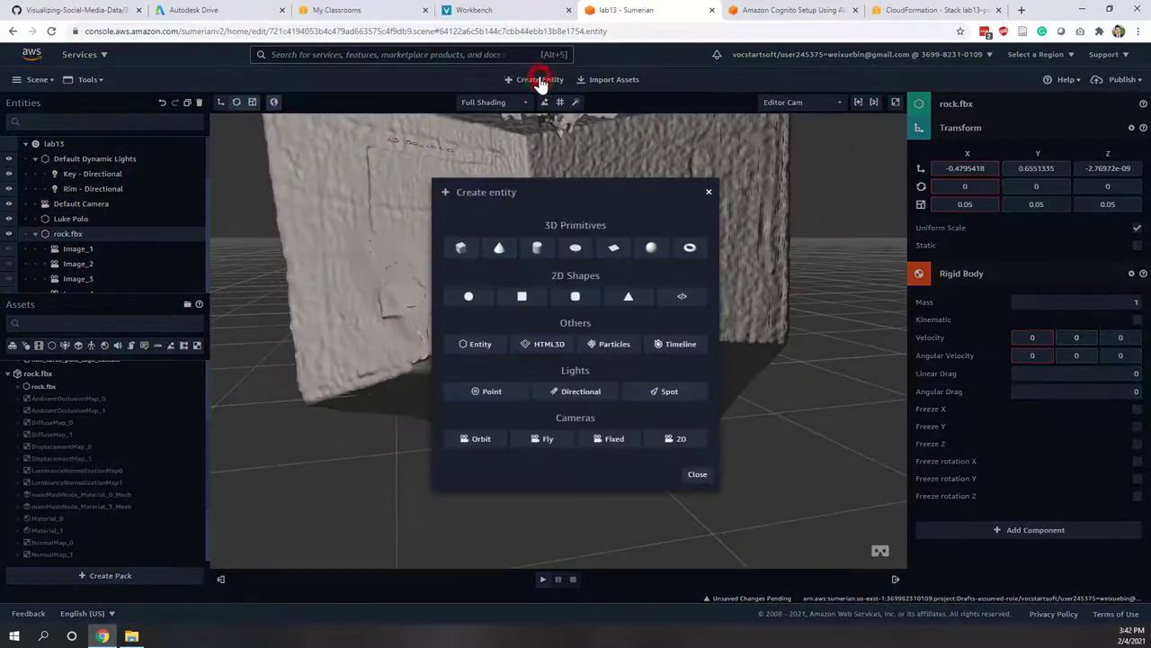
left_click(615, 248)
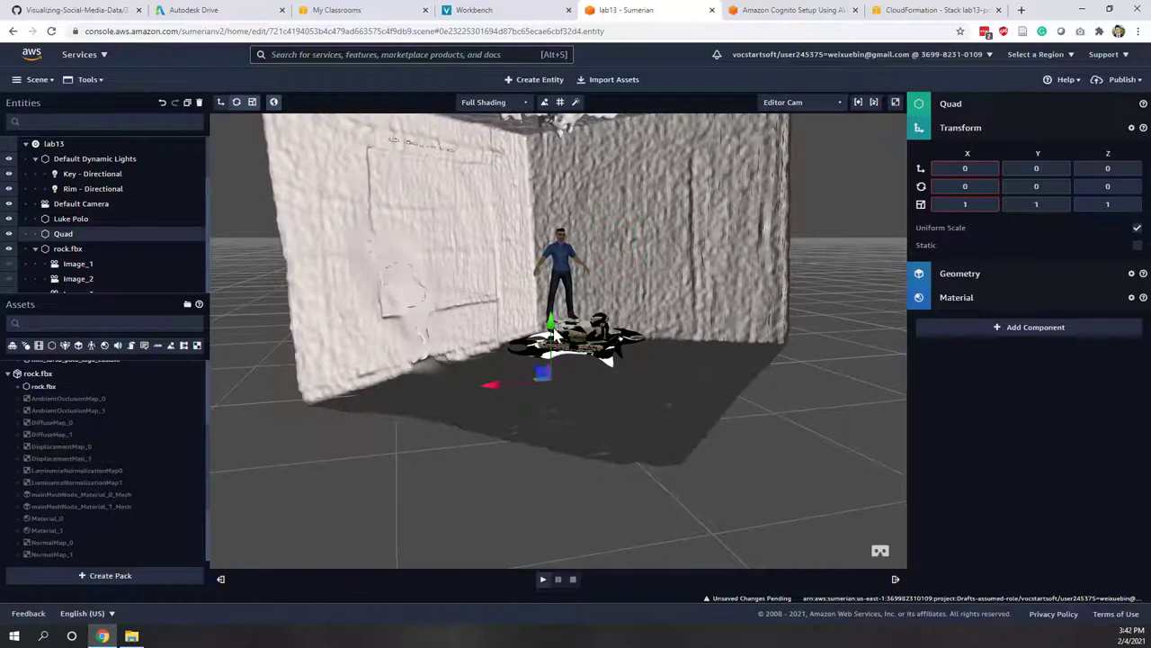
mouse_move(552, 332)
left_mouse_down()
mouse_move(549, 441)
mouse_move(549, 326)
left_mouse_up()
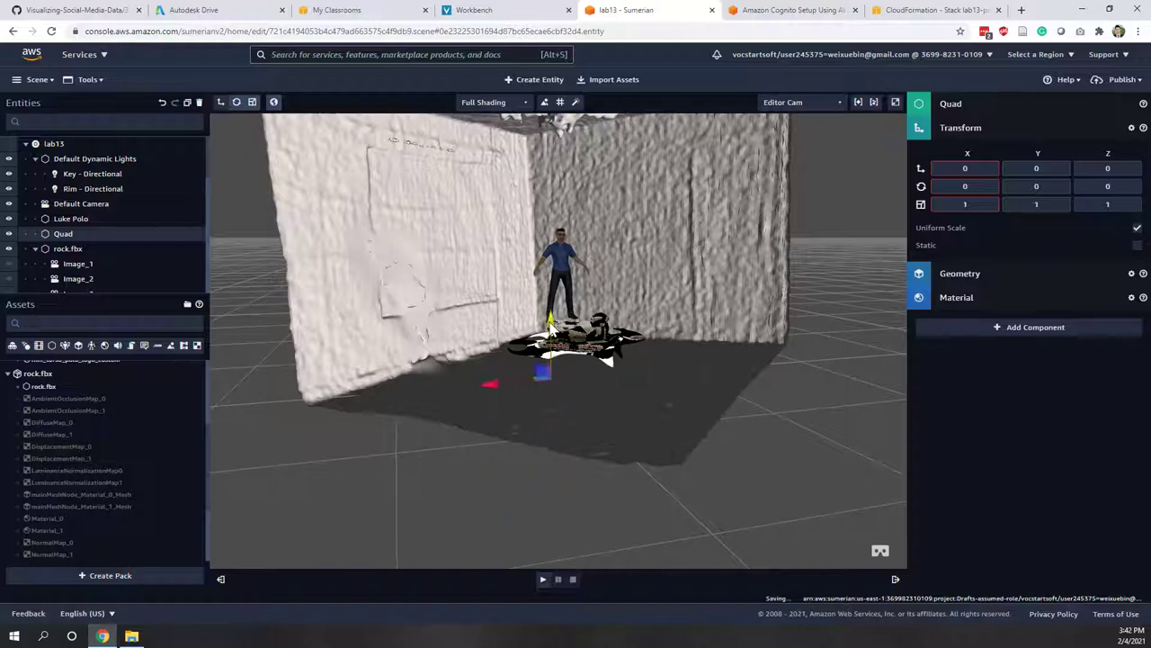
left_click(994, 277)
left_click(994, 277)
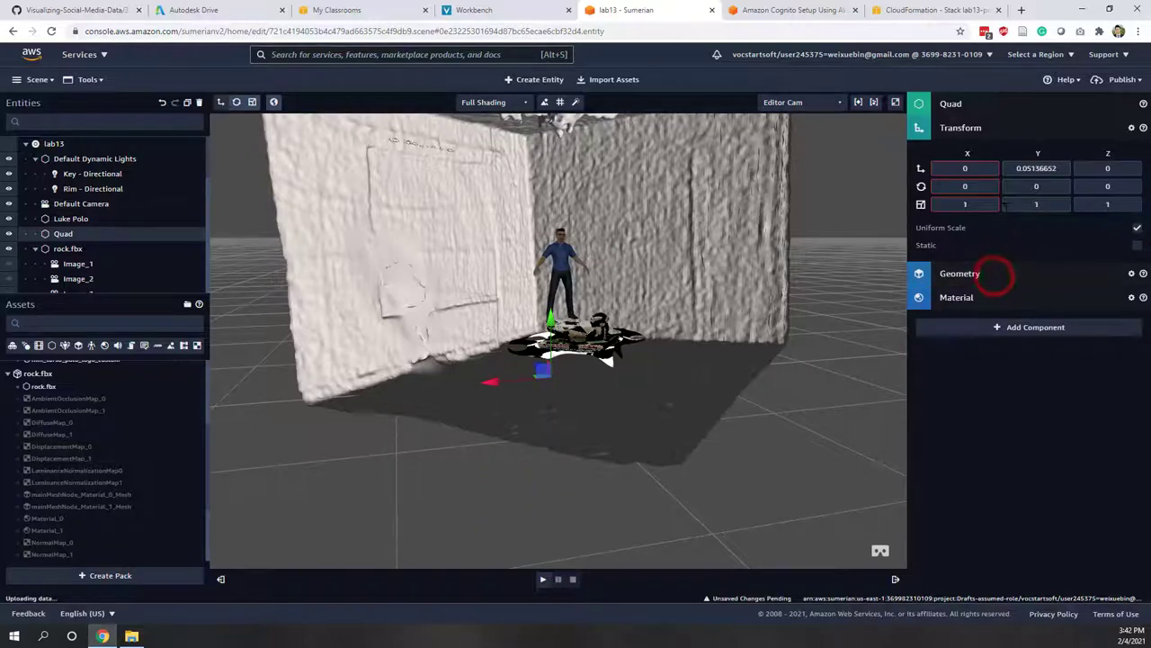
left_click_drag(629, 468, 594, 463)
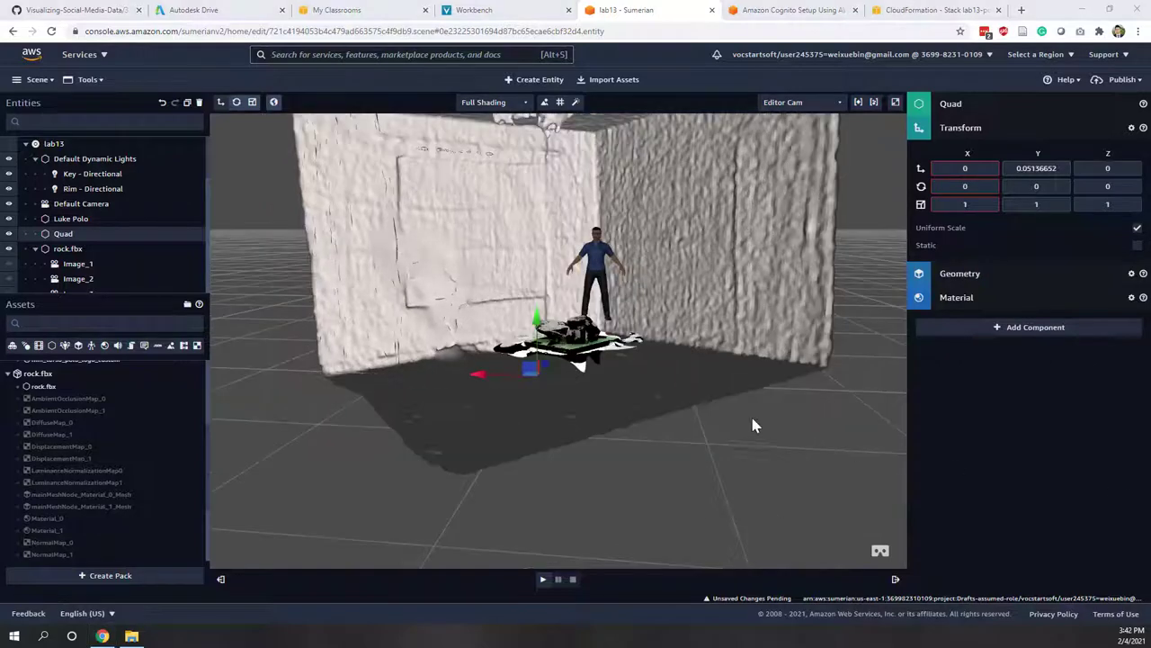
left_click_drag(538, 369, 560, 342)
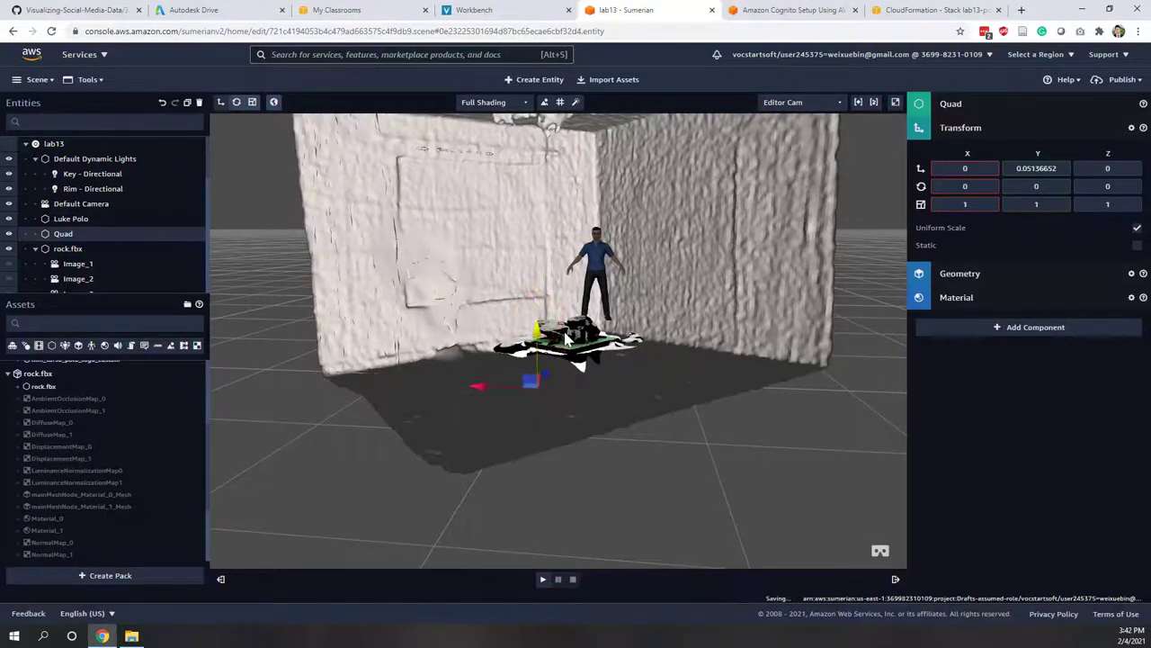
Add a Box-shaped Collider component to the Quad below the rock.
left_click(984, 334)
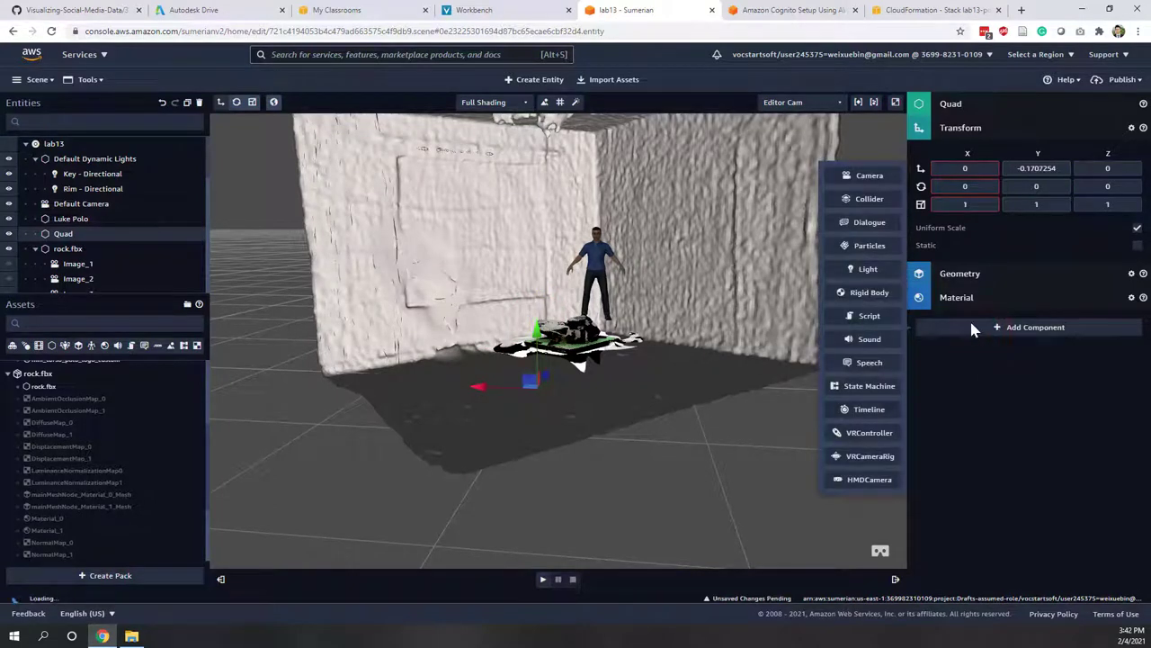
left_click(858, 202)
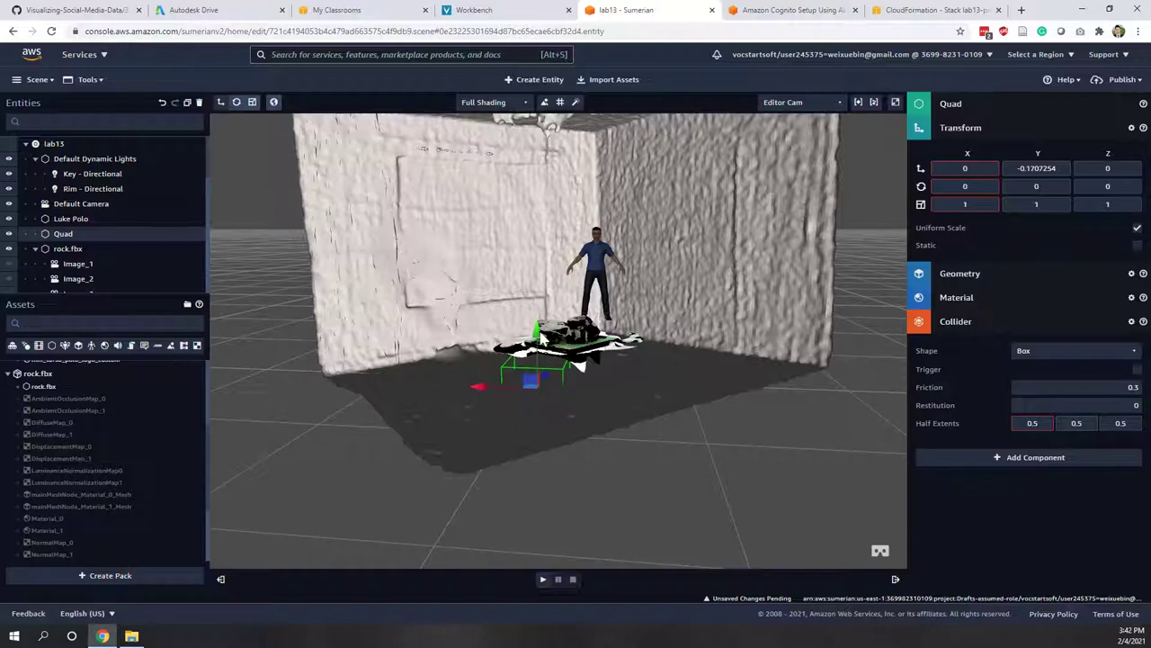
left_click(539, 331)
left_click(522, 385)
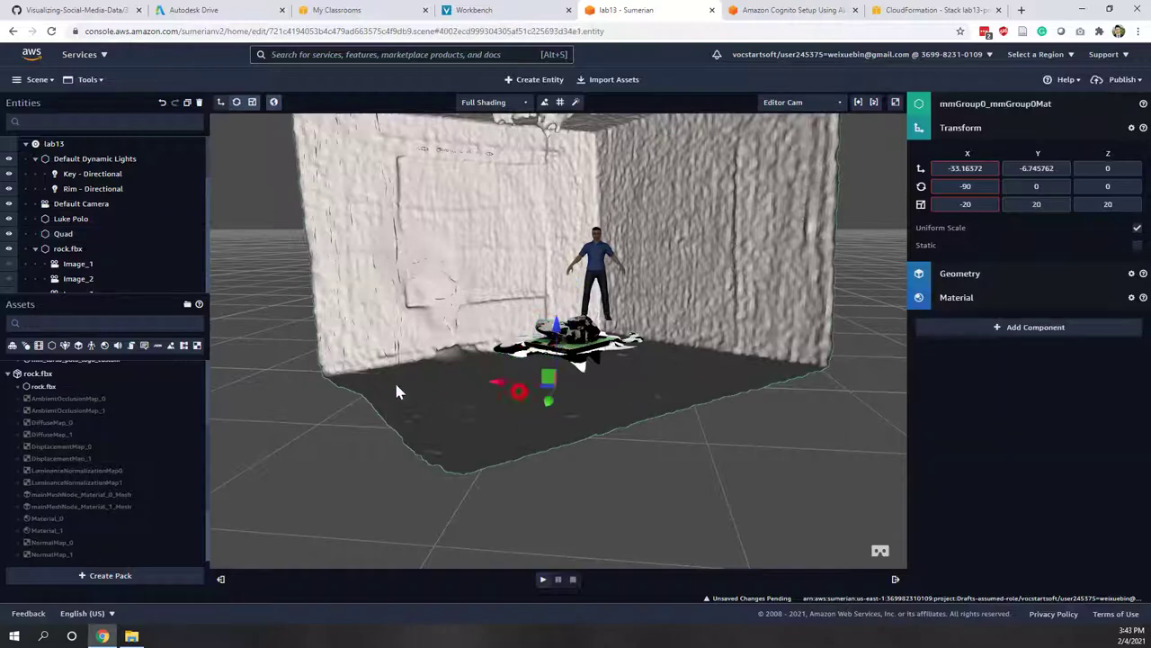
Change the Quad's collider shape to Infinite Plane and set its X rotation to -90.
left_click(65, 236)
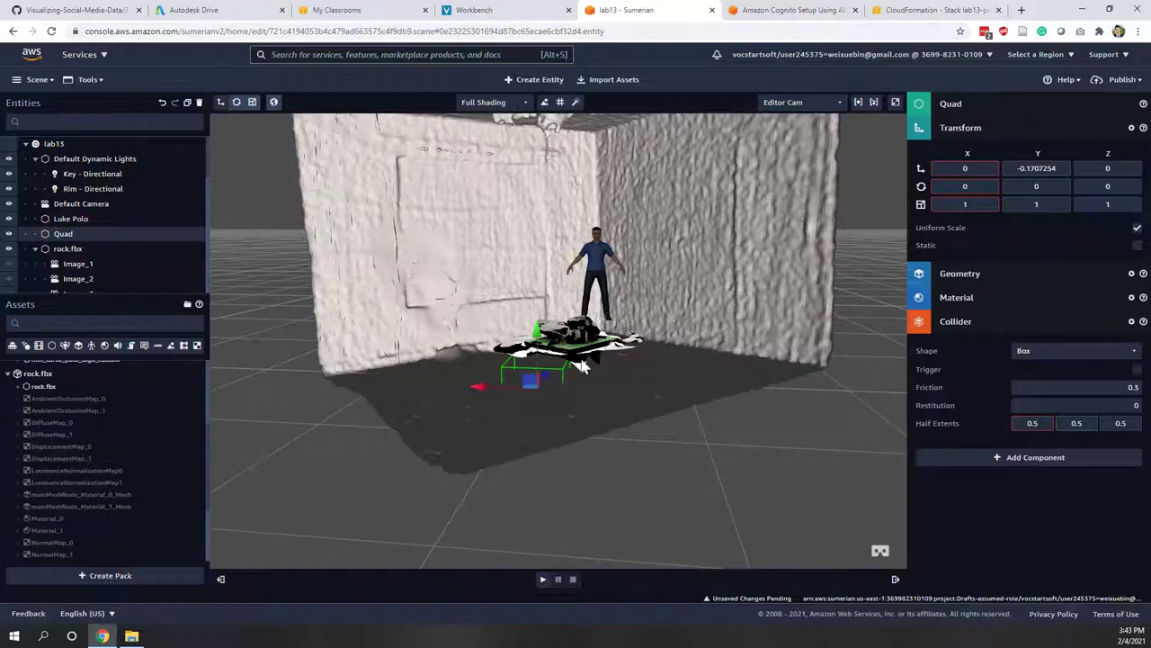
left_click(1052, 359)
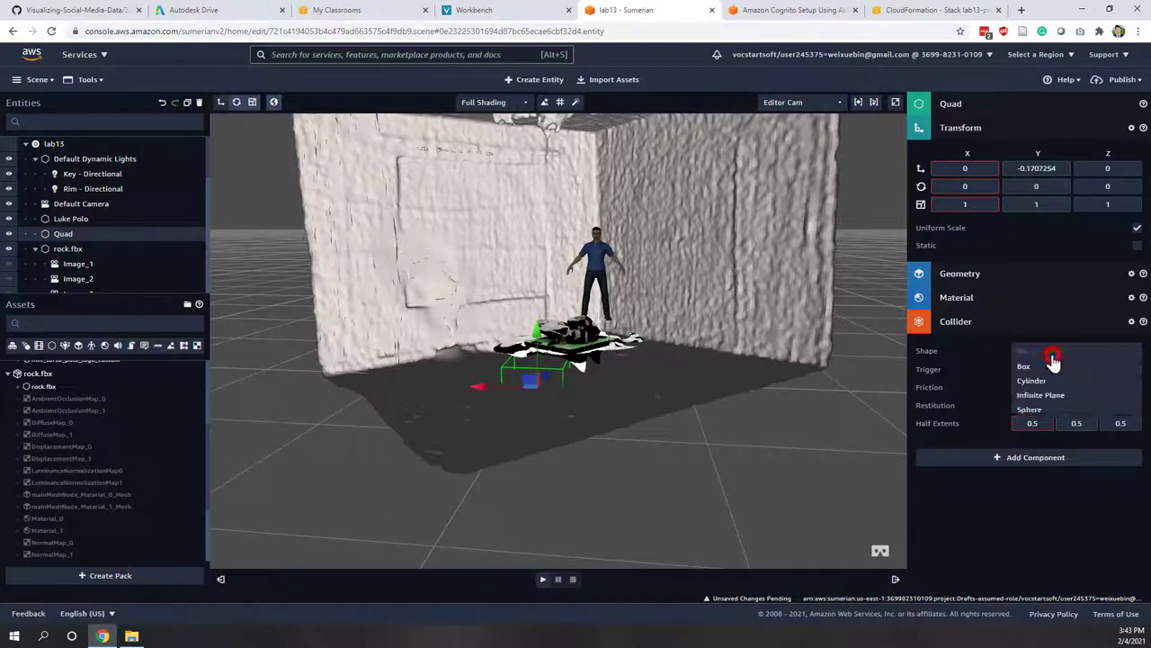
left_click(1060, 396)
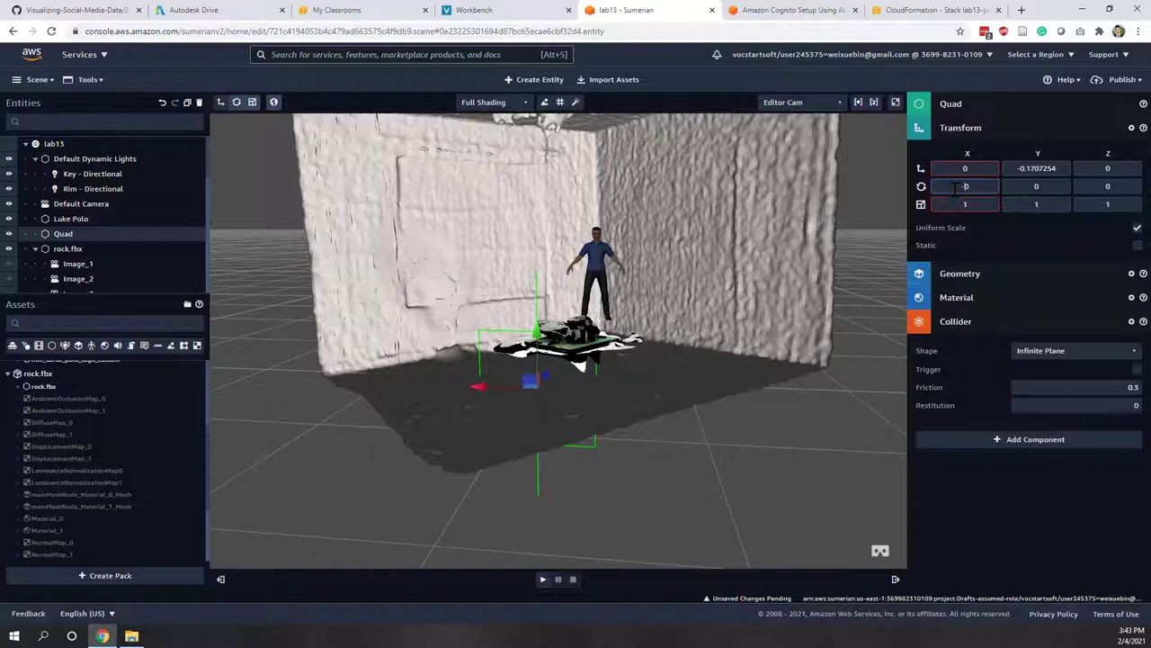
type("9")
left_click(1016, 495)
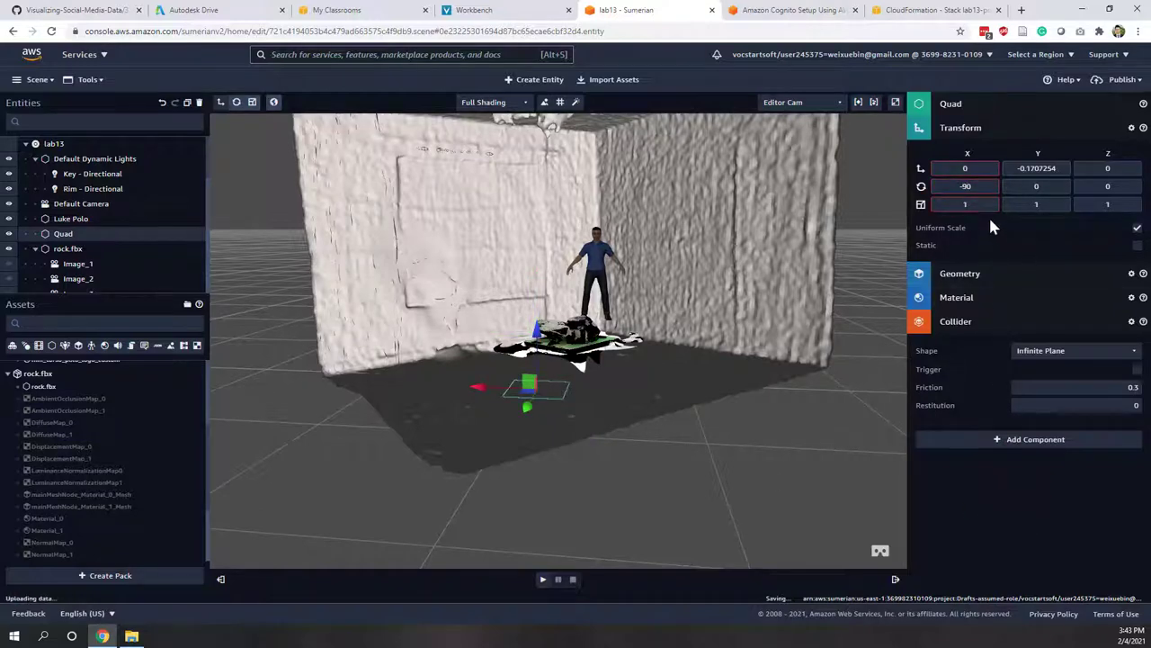
type("9.3")
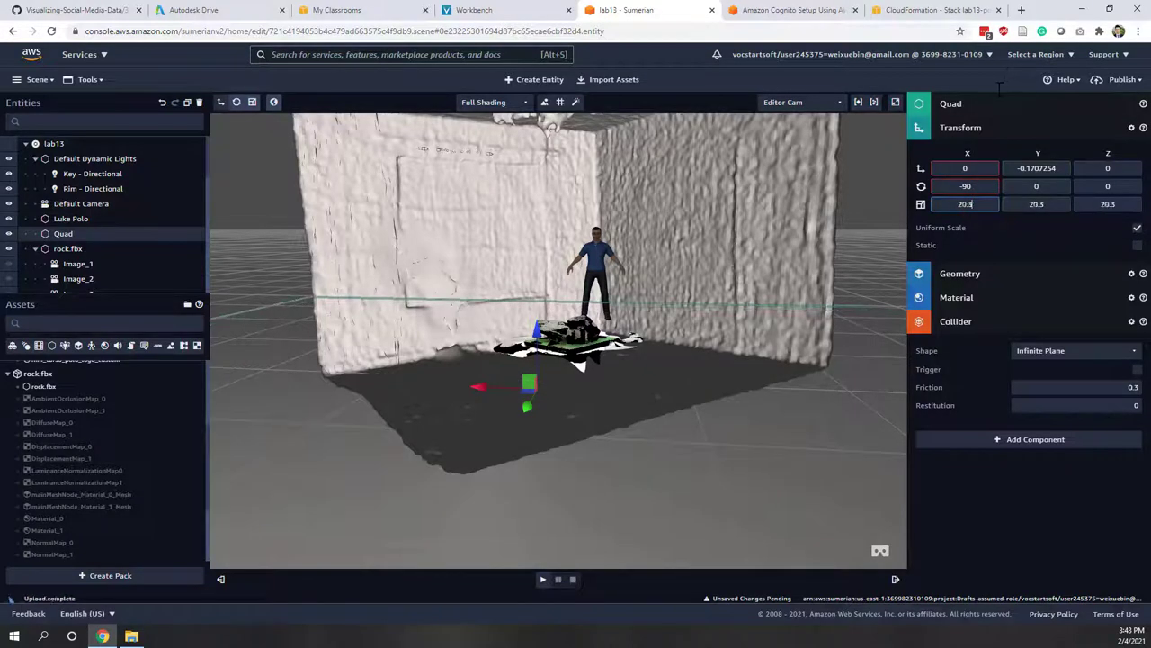
left_click(1052, 205)
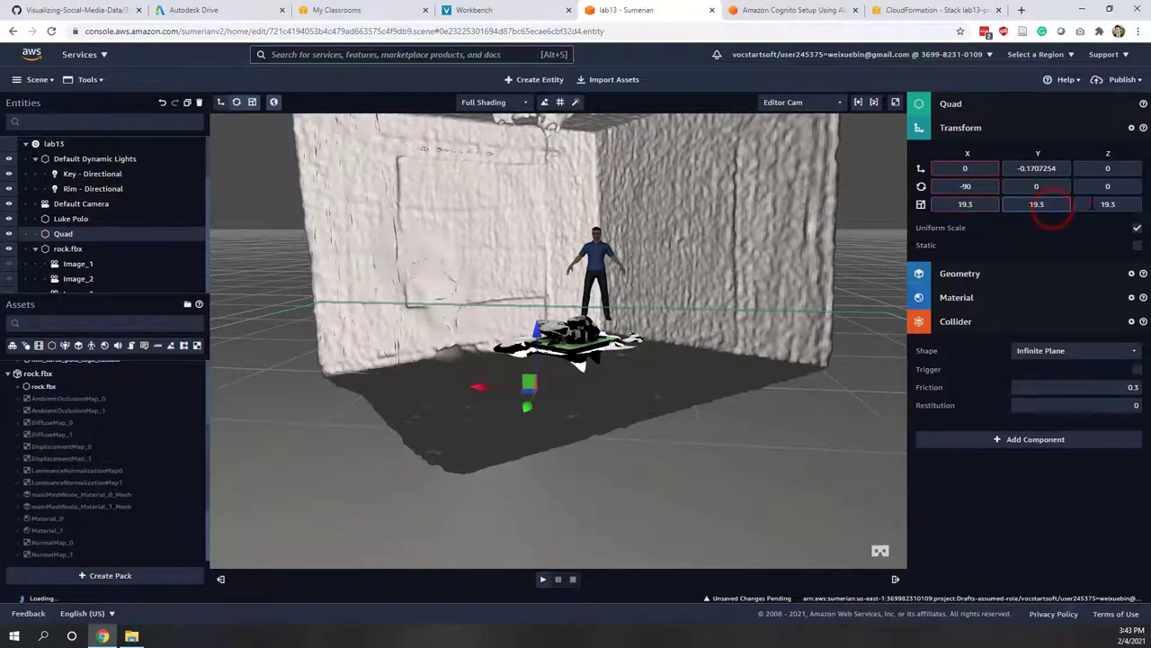
left_click(1091, 204)
double_click(1091, 205)
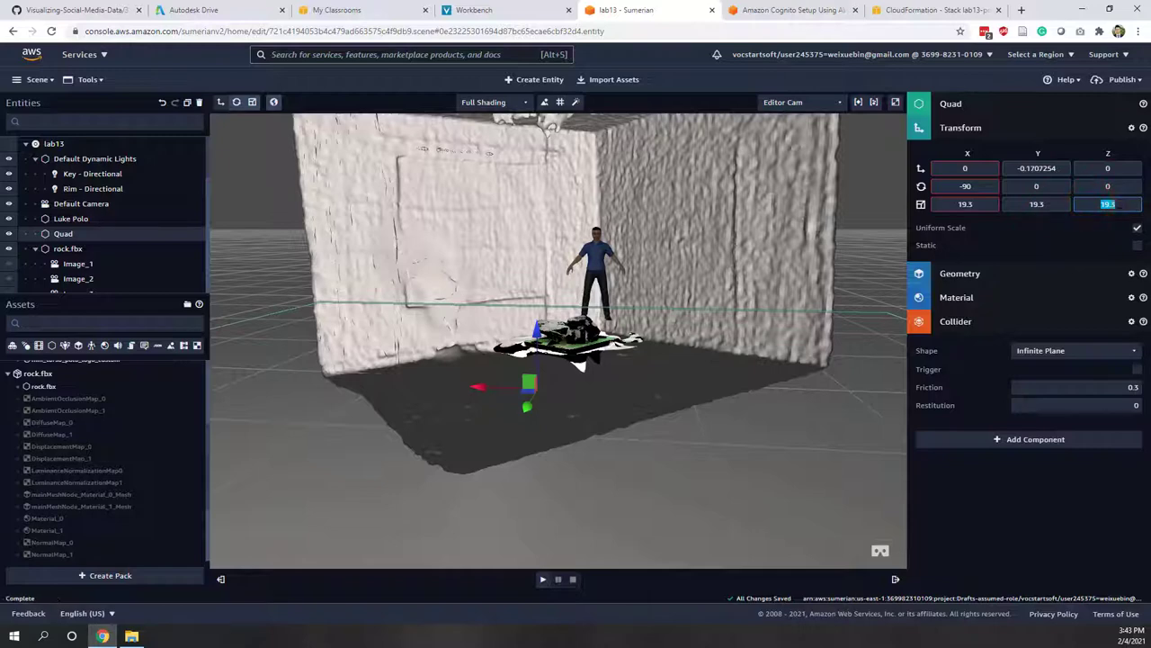
type("1")
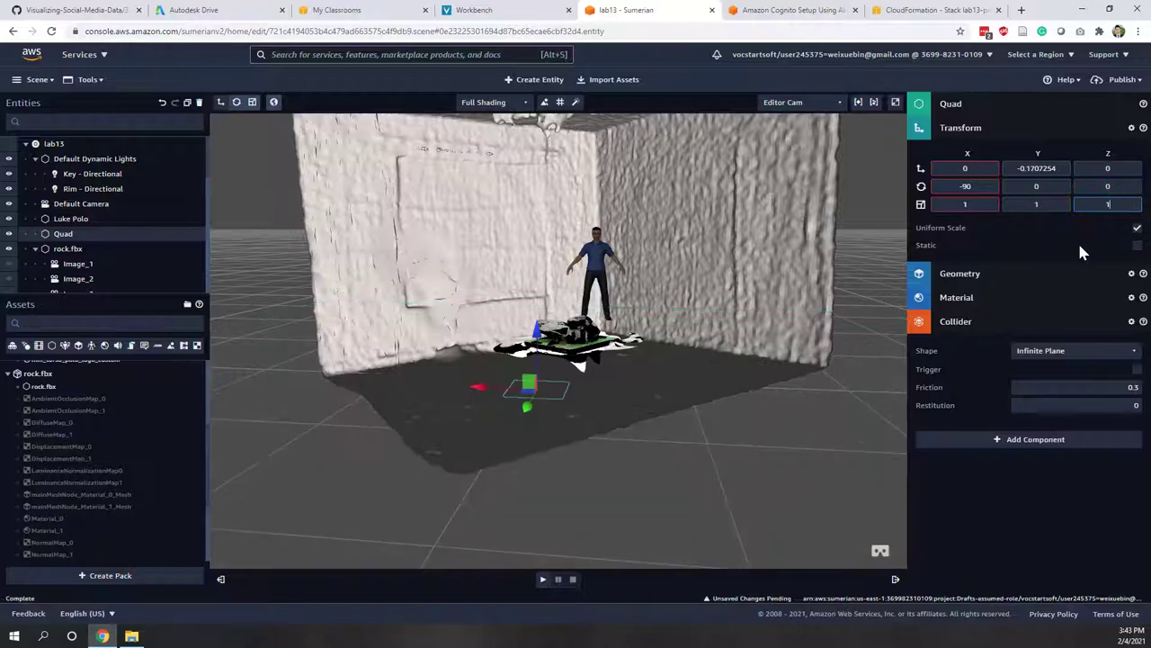
Turn off uniform scaling for the Quad and set its X scale to 16.9.
left_click(1138, 229)
double_click(985, 204)
type("4.2")
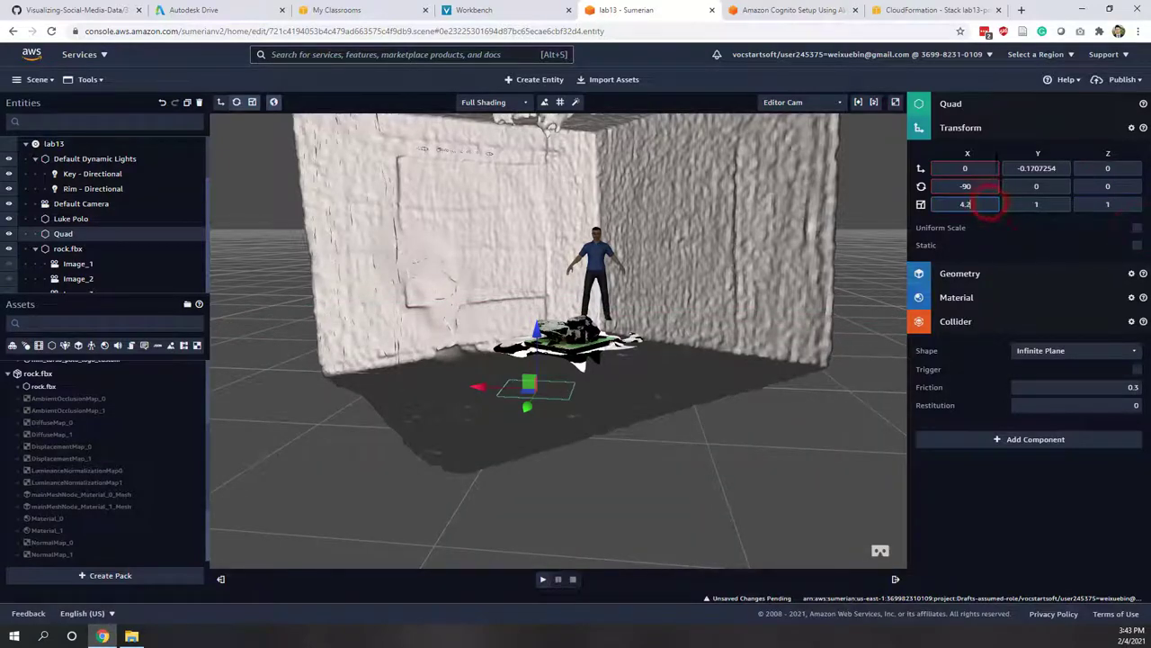
key("BackSpace")
key("BackSpace")
key("BackSpace")
type("16.5")
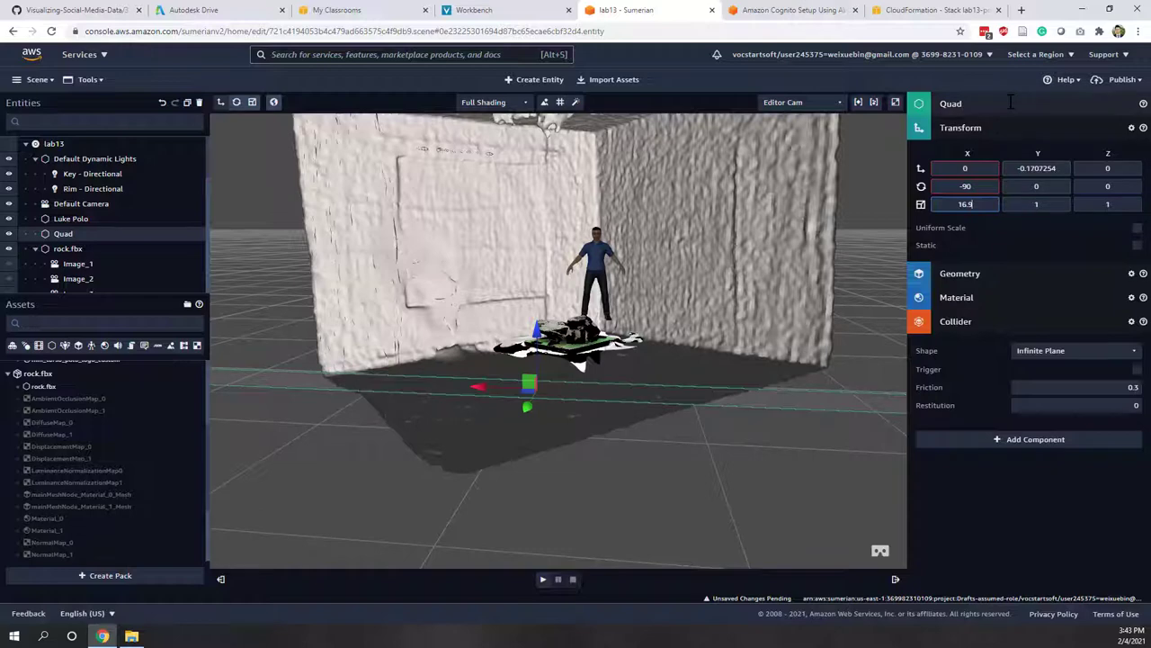
Set the Quad's Y scale to 13.3.
double_click(1039, 205)
type("10.6")
key("BackSpace")
key("BackSpace")
key("BackSpace")
key("BackSpace")
type("13.3")
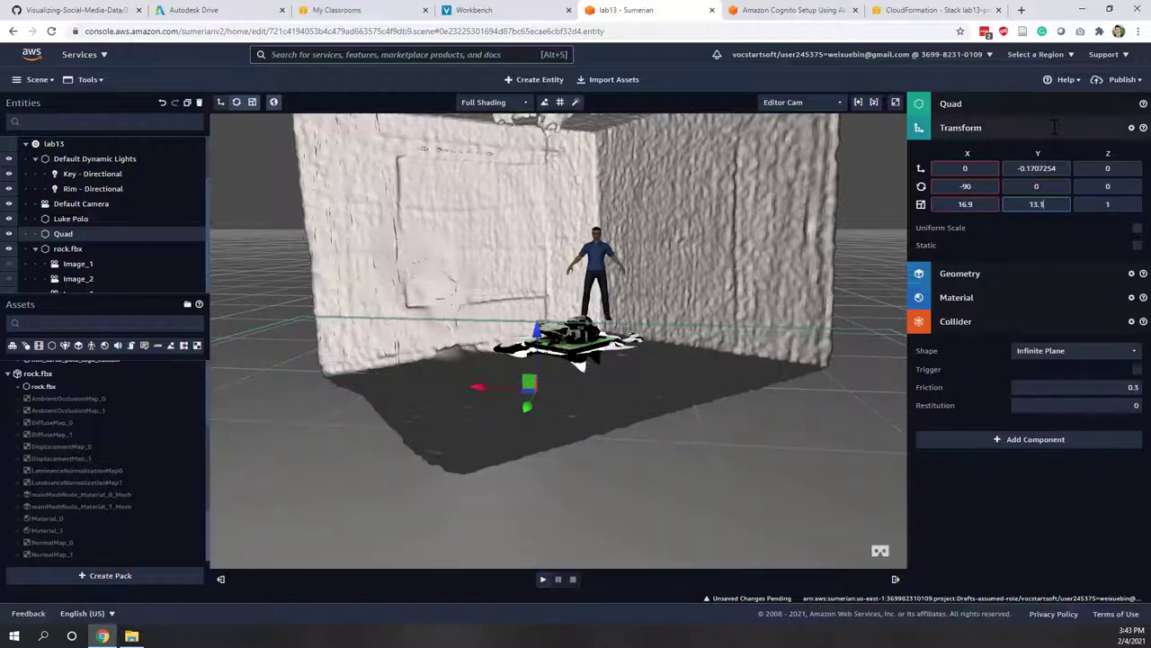
left_click(1033, 487)
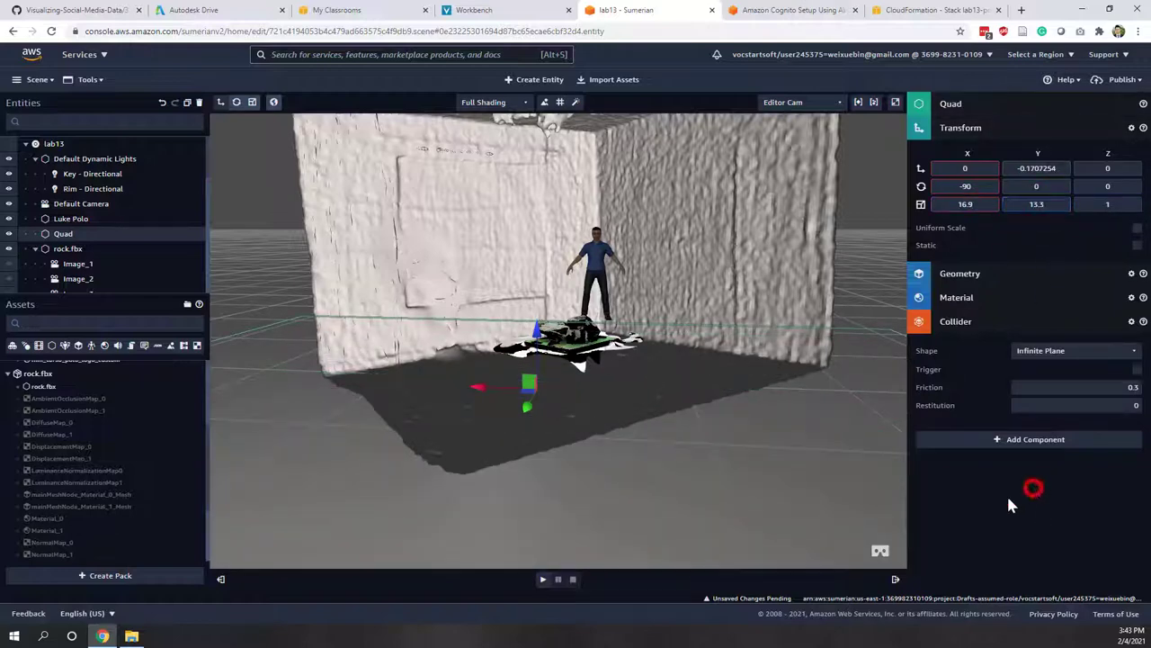
Raise the Quad to the room's floor level, at a Y position of about 0.39.
left_click(760, 457)
scroll(760, 457, "down", 5)
mouse_move(619, 486)
left_mouse_down()
mouse_move(639, 427)
mouse_move(681, 460)
mouse_move(630, 404)
mouse_move(588, 441)
mouse_move(570, 444)
mouse_move(546, 420)
mouse_move(612, 417)
mouse_move(614, 393)
mouse_move(611, 406)
left_mouse_up()
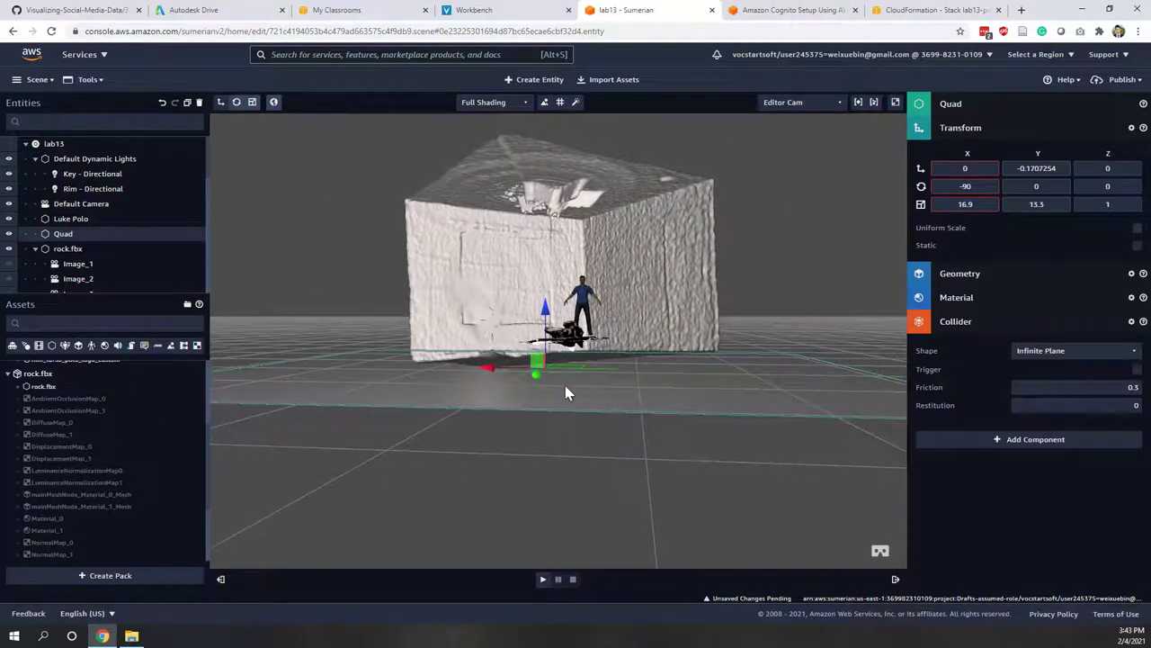
left_click_drag(545, 310, 623, 393)
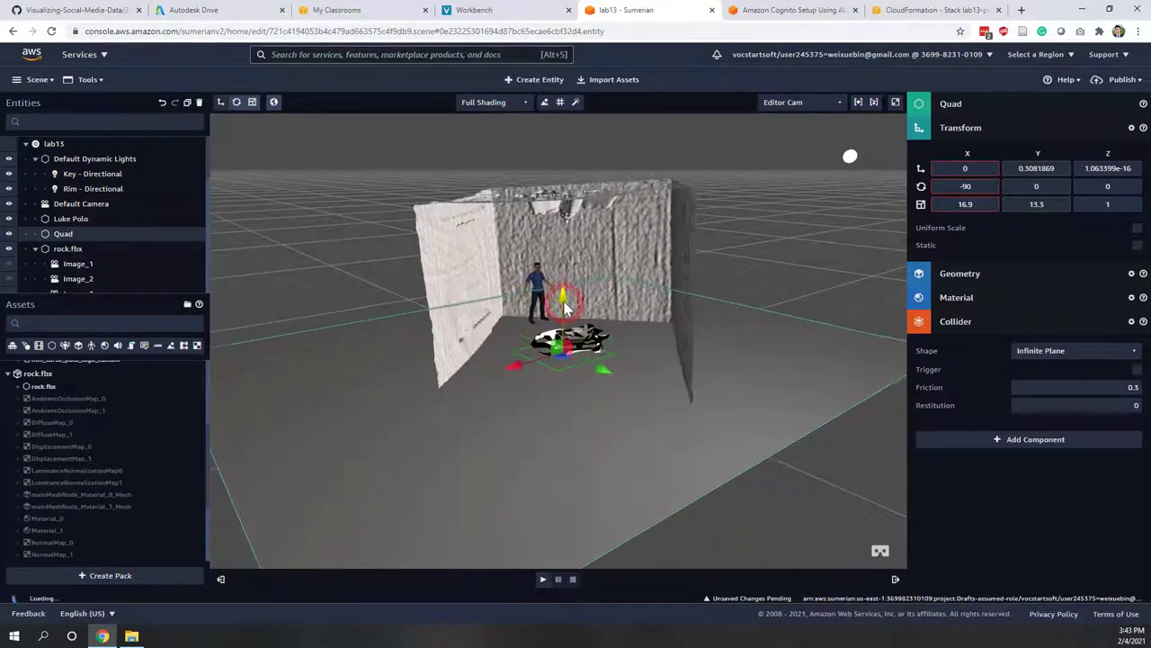
left_click_drag(565, 309, 593, 338)
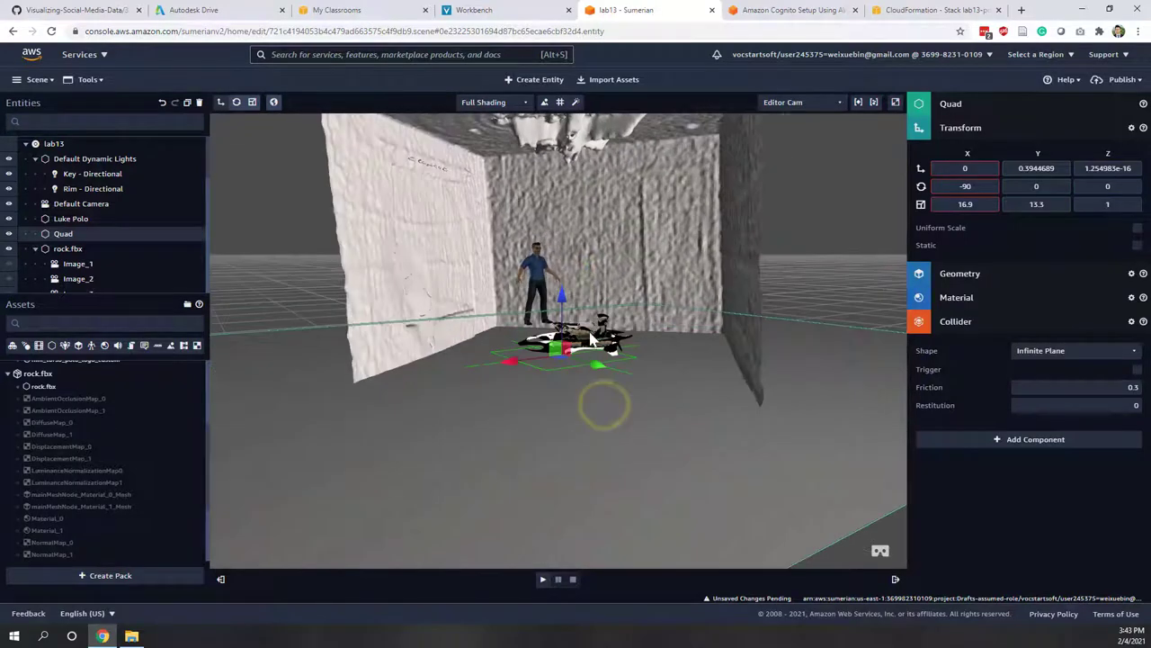
Add a Collider component to the rock.fbx entity.
left_click(80, 249)
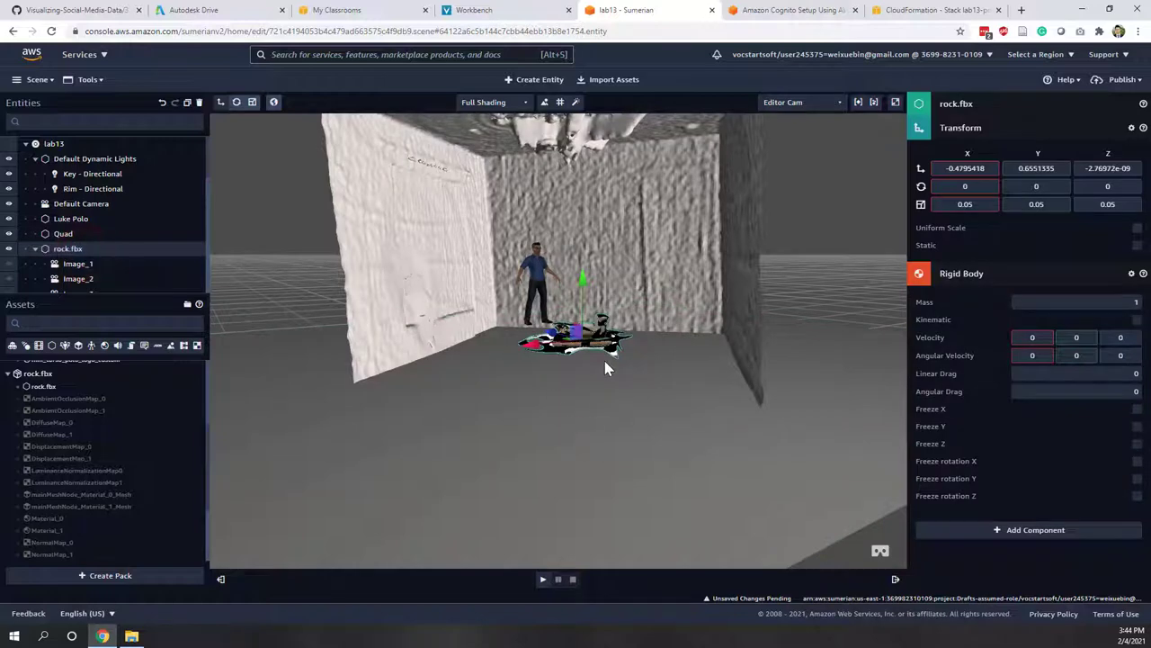
left_click(984, 531)
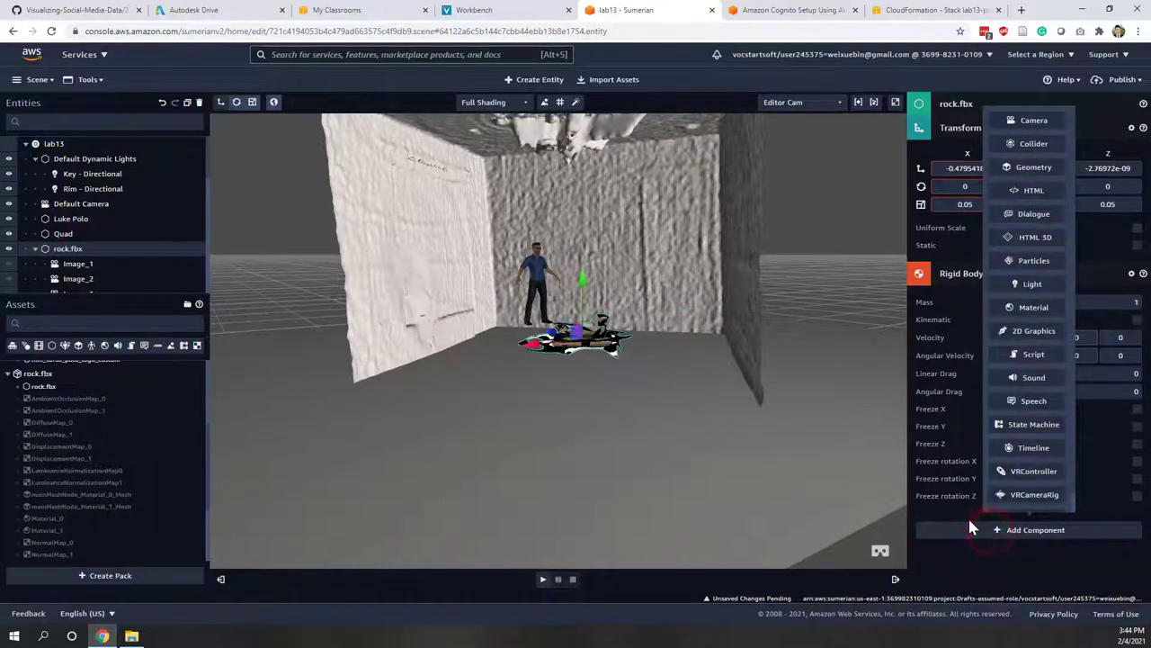
left_click(1033, 146)
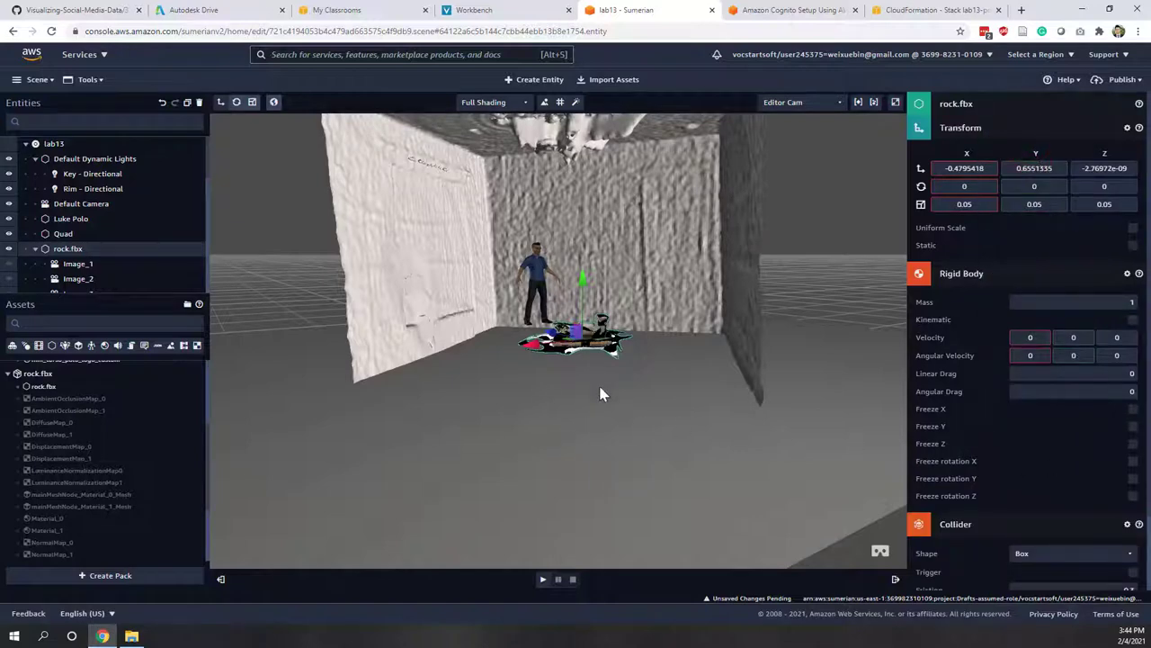
left_click(1074, 455)
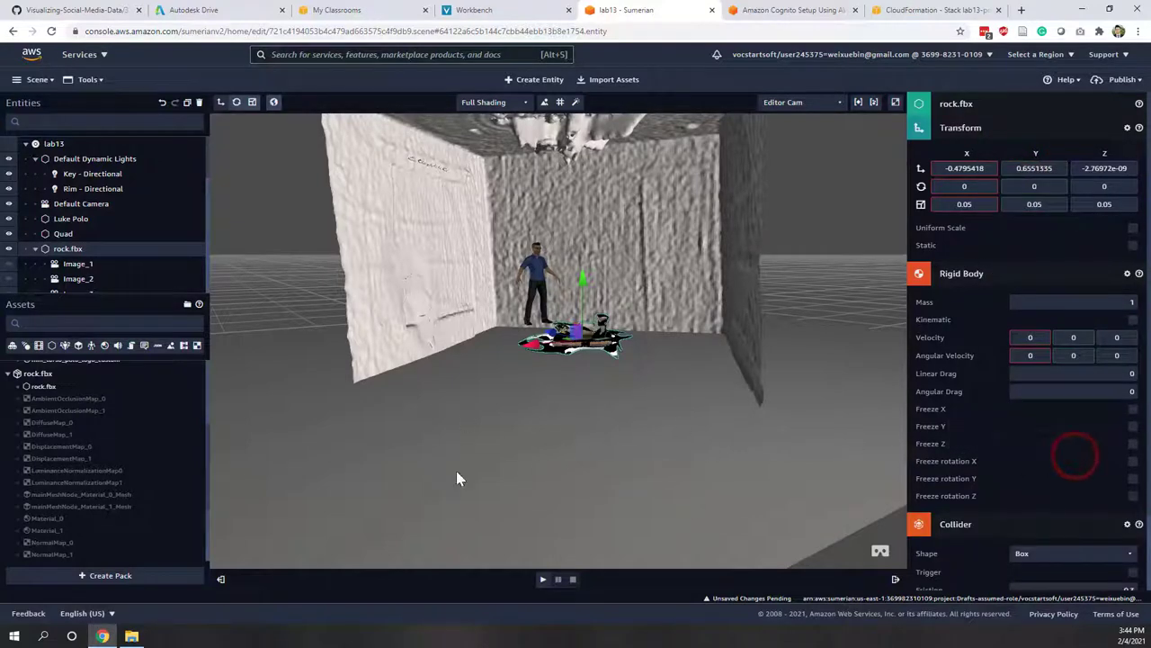
Play the scene, examine how the rock.fbx model rests on the floor from several angles, and stop playback.
left_click(542, 581)
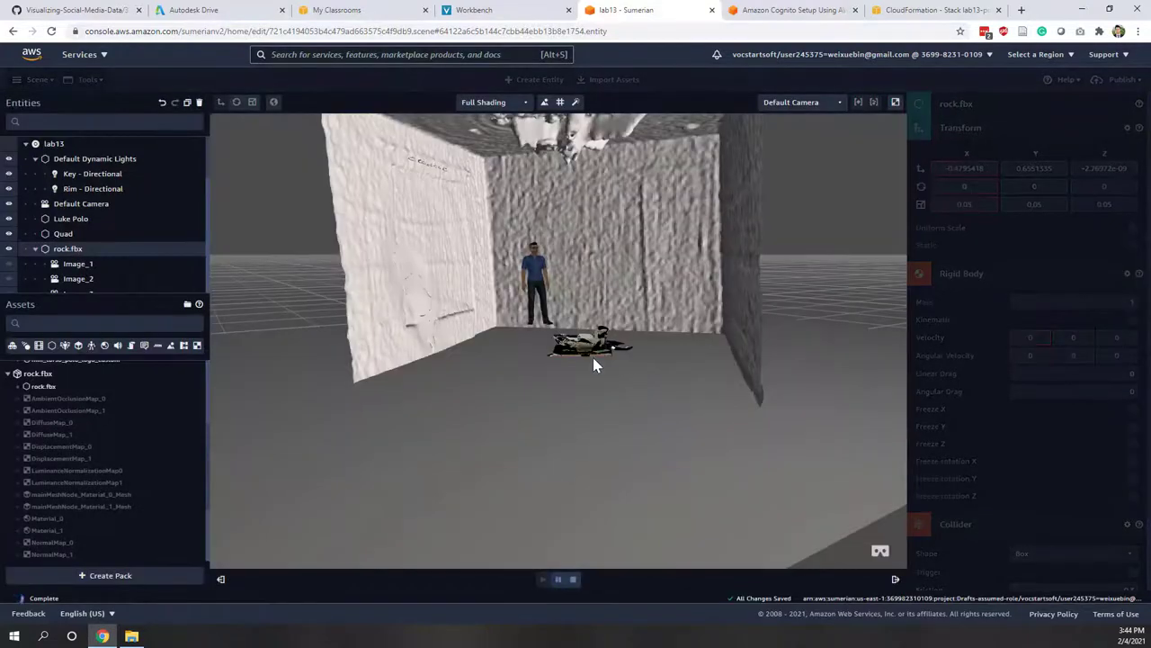
mouse_move(592, 357)
left_mouse_down()
mouse_move(565, 372)
mouse_move(602, 371)
left_mouse_up()
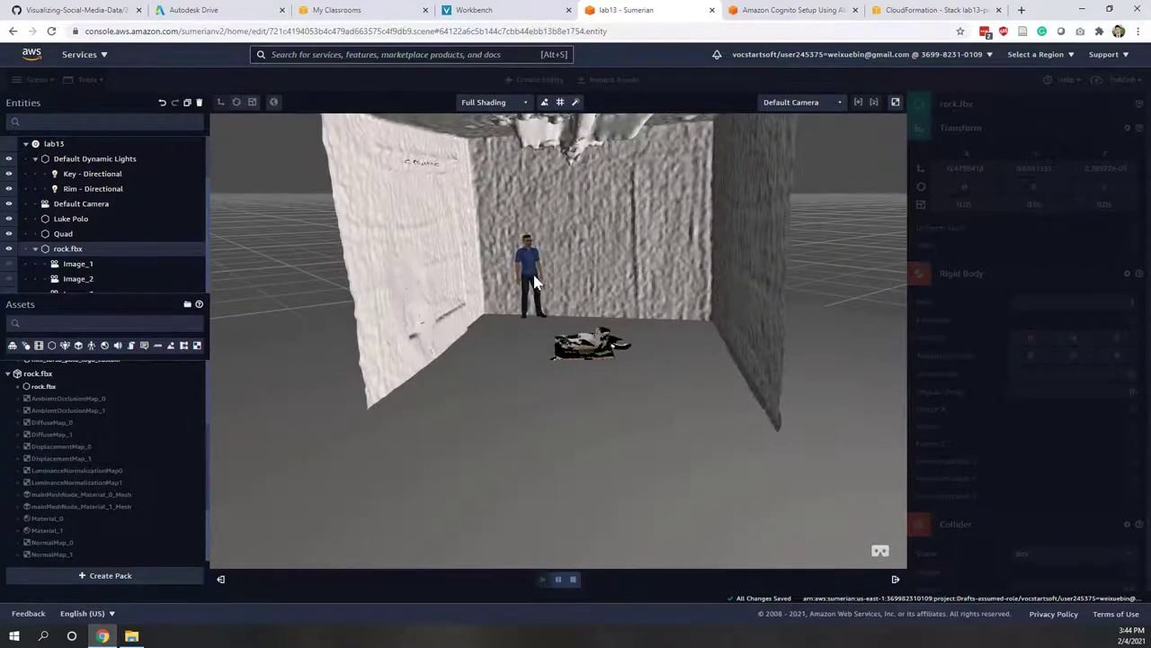
left_click_drag(542, 309, 540, 327)
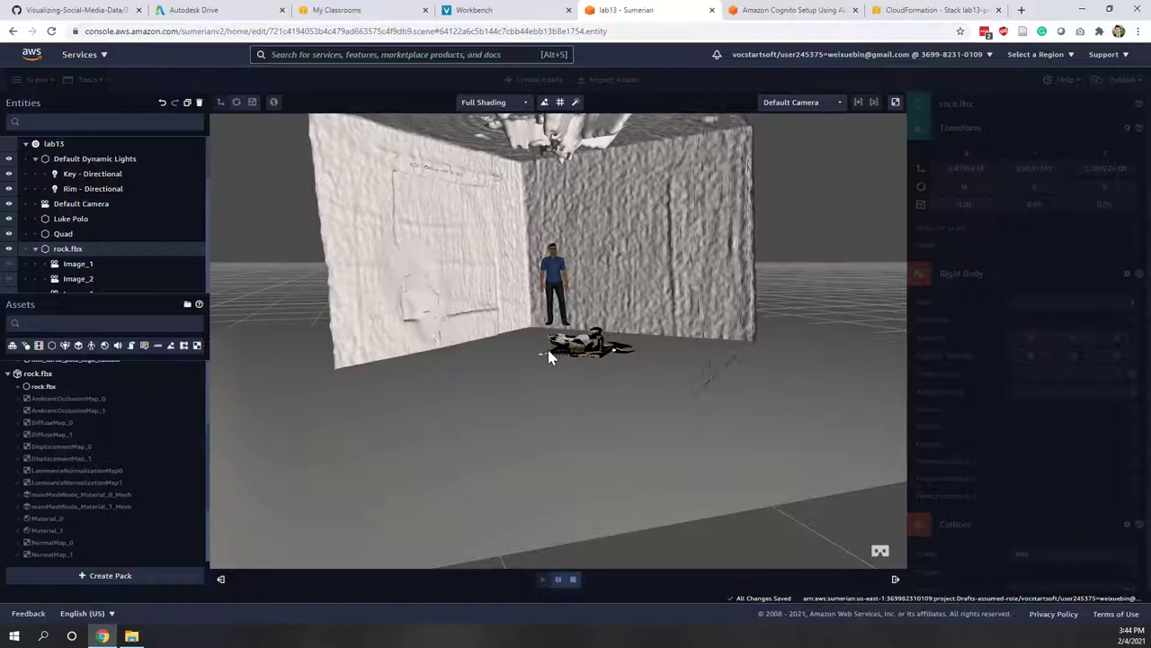
left_click_drag(546, 361, 605, 360)
left_click(573, 578)
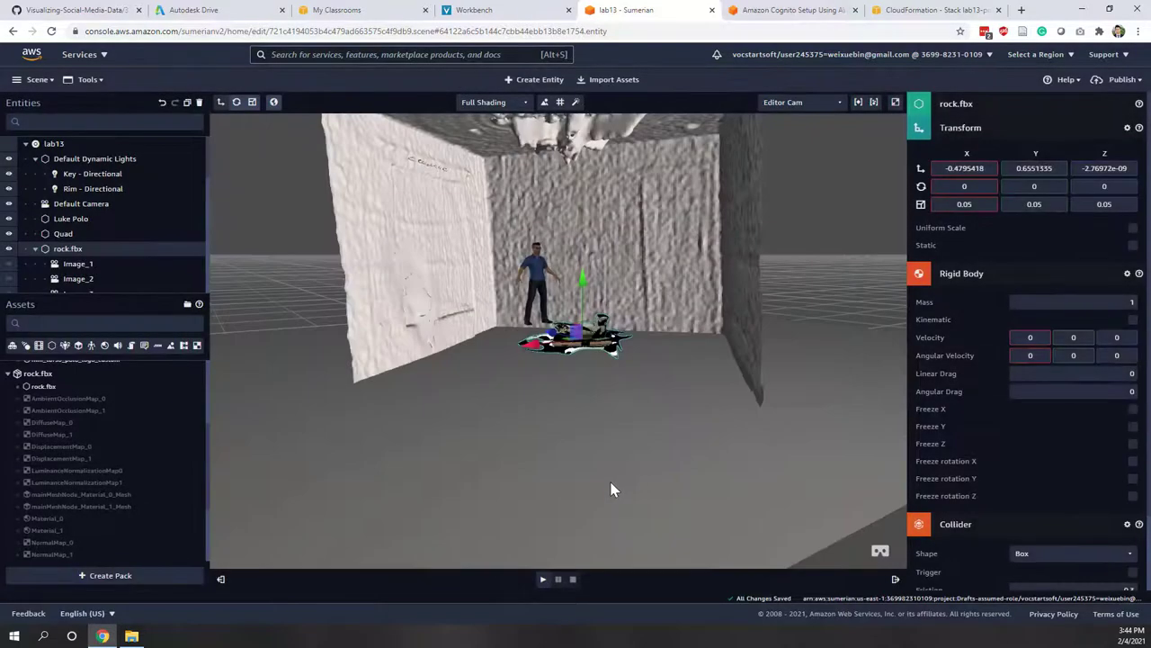
Remove the Geometry component from the Quad.
left_click(610, 486)
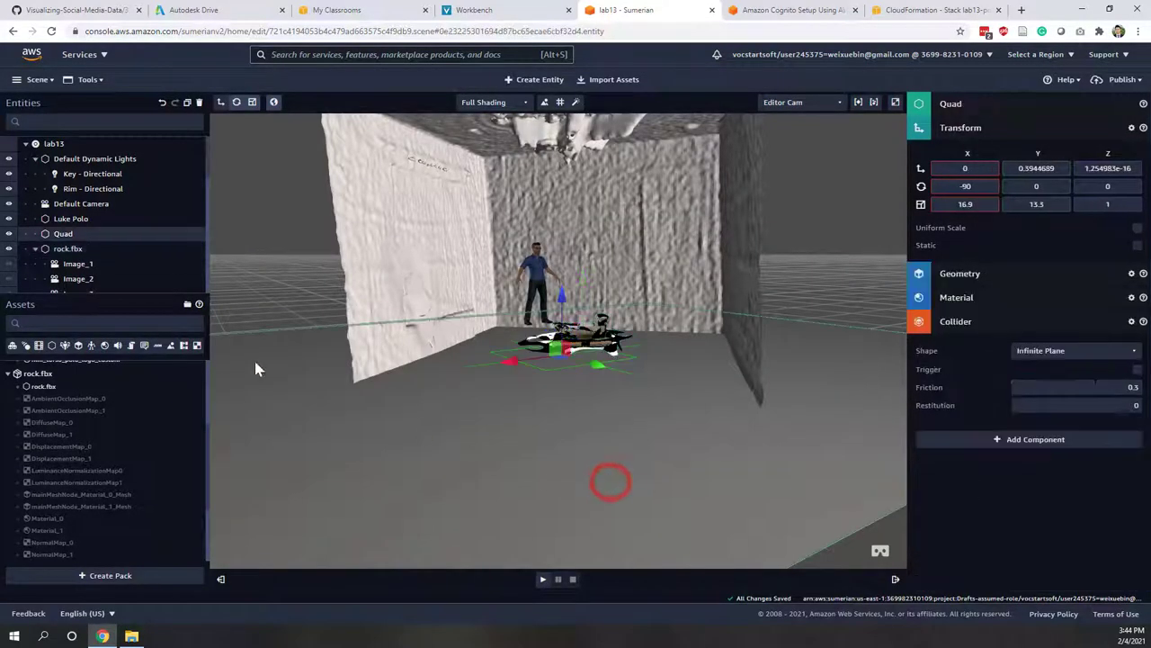
left_click(64, 234)
left_click(970, 276)
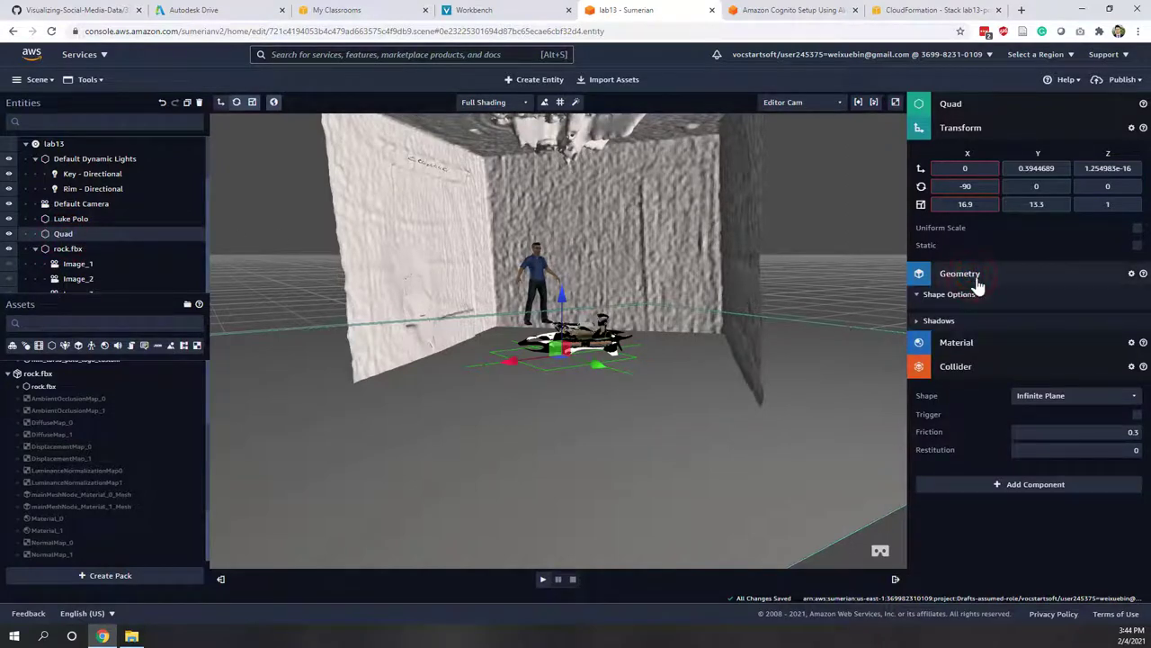
left_click(1132, 275)
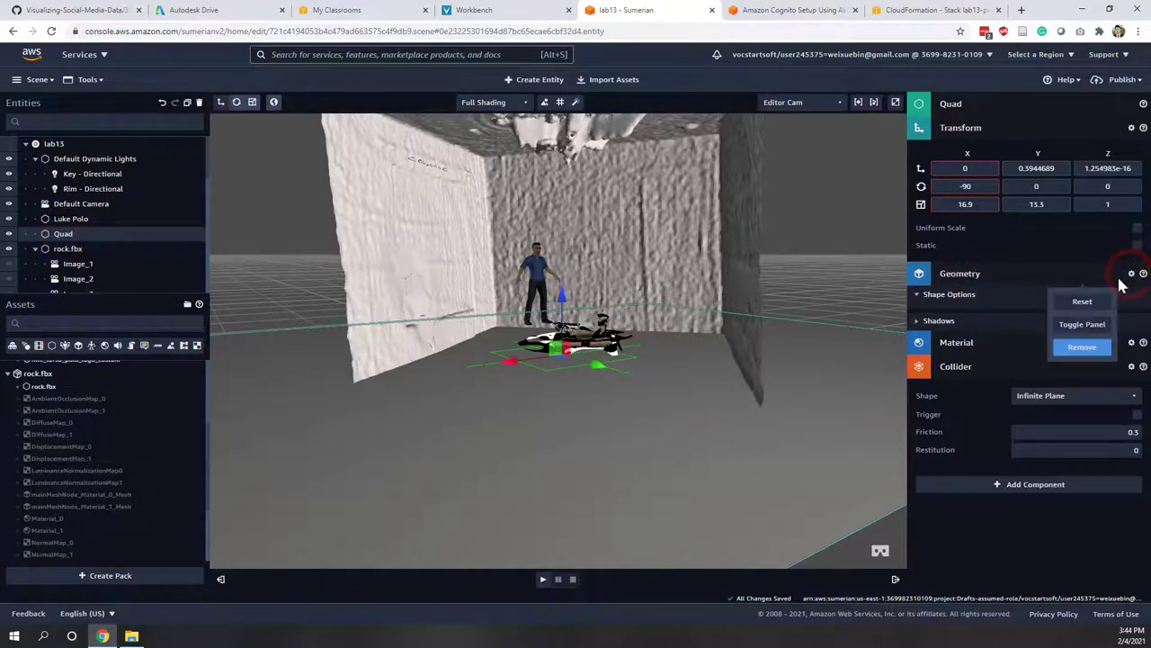
left_click(1082, 347)
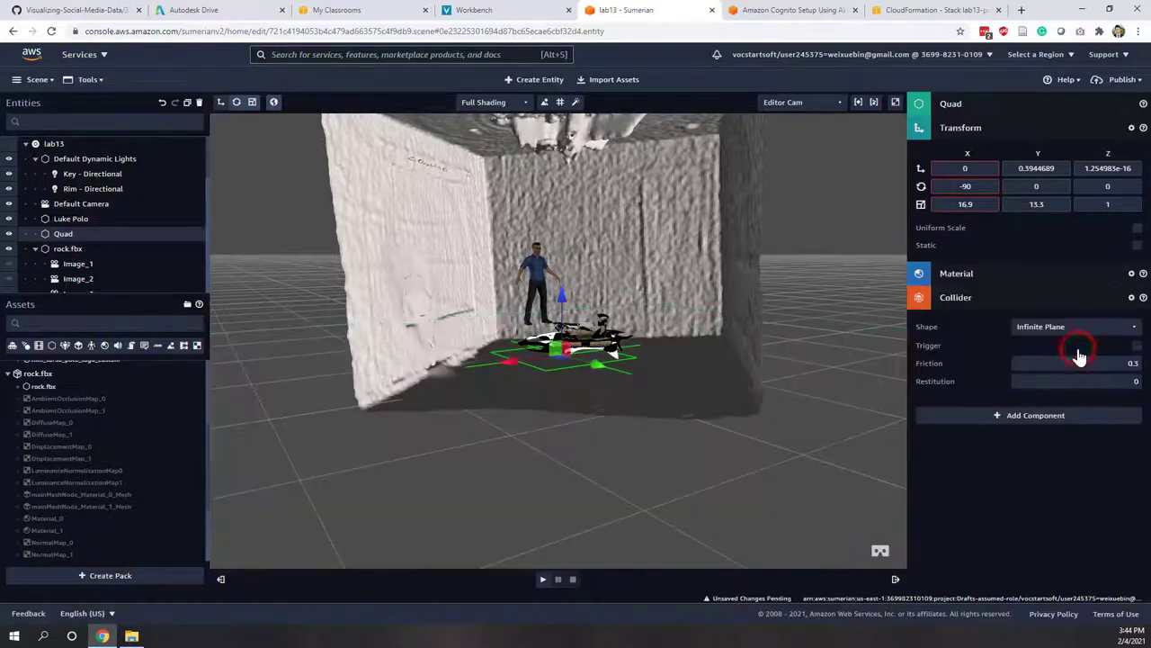
Check the room floor without the Quad's surface and save the scene.
mouse_move(766, 425)
left_mouse_down()
mouse_move(681, 406)
mouse_move(786, 426)
left_mouse_up()
left_click_drag(614, 422, 583, 410)
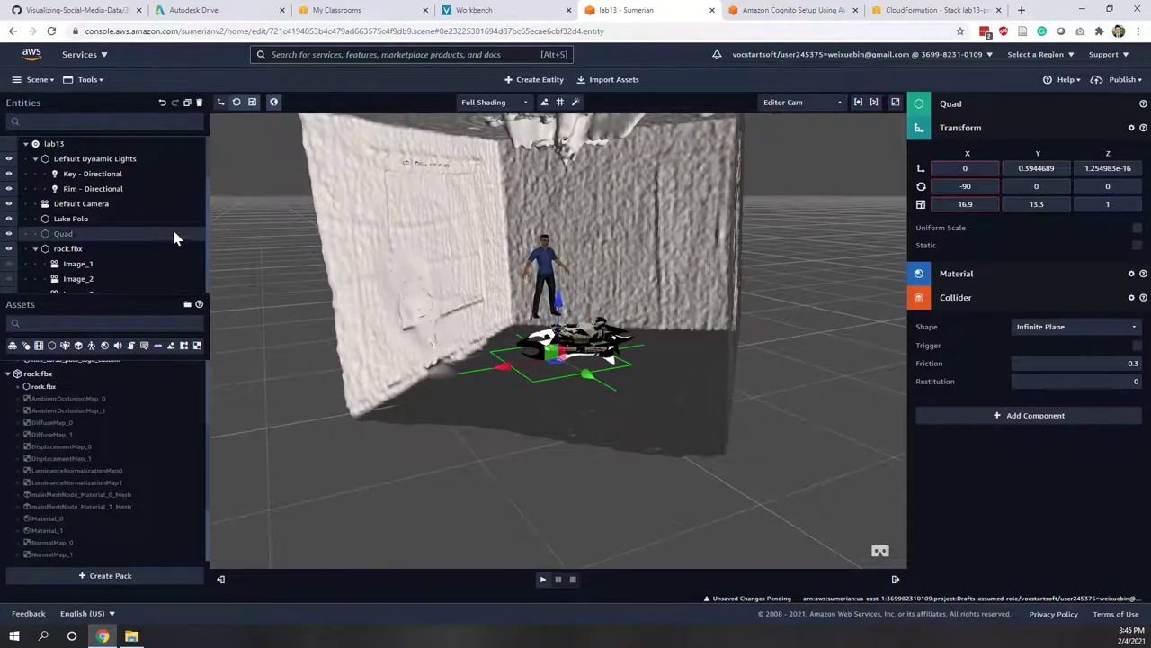
left_click(38, 79)
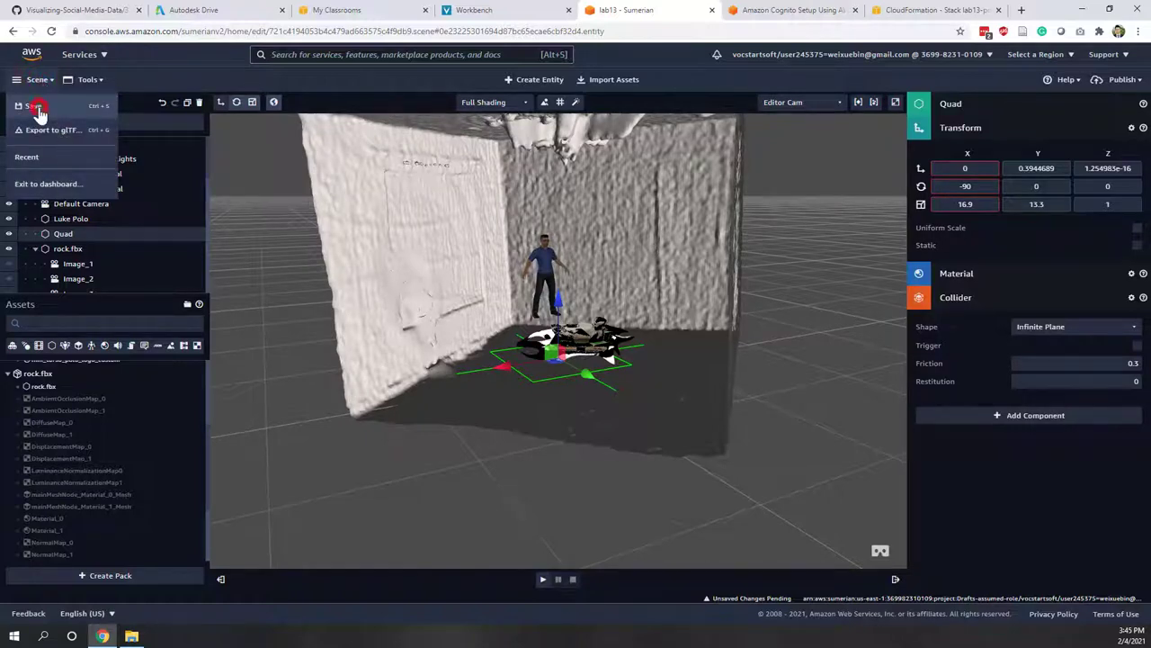
left_click(36, 107)
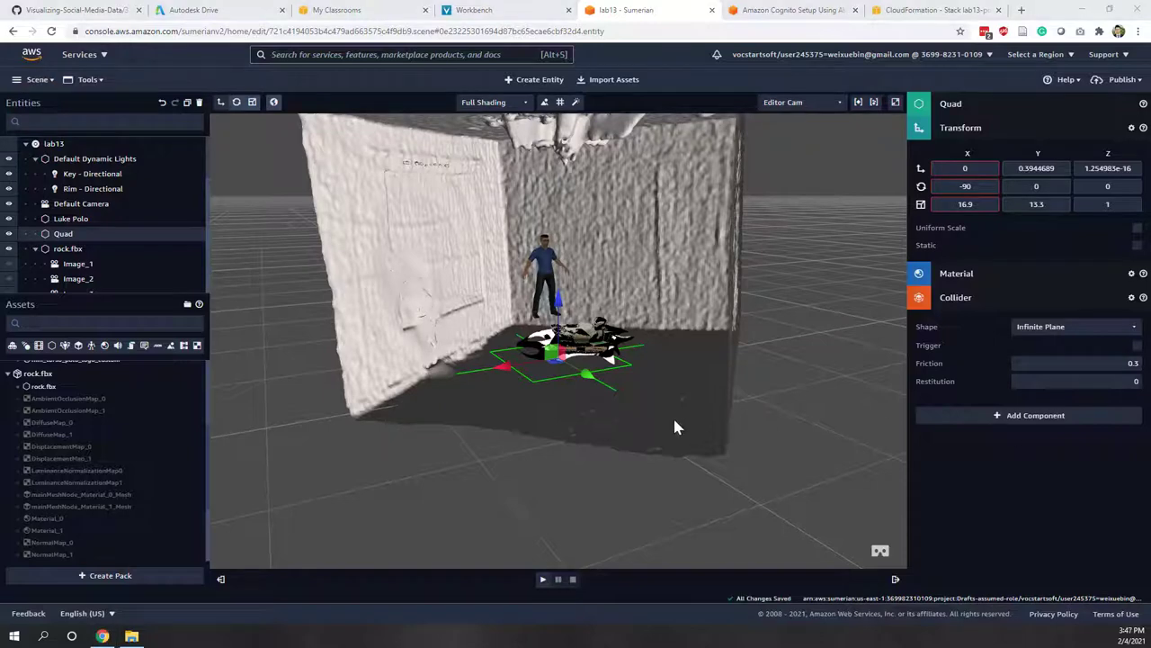
Set the point of interest of the Luke Polo host to Look At Entity.
left_click_drag(704, 504, 609, 303)
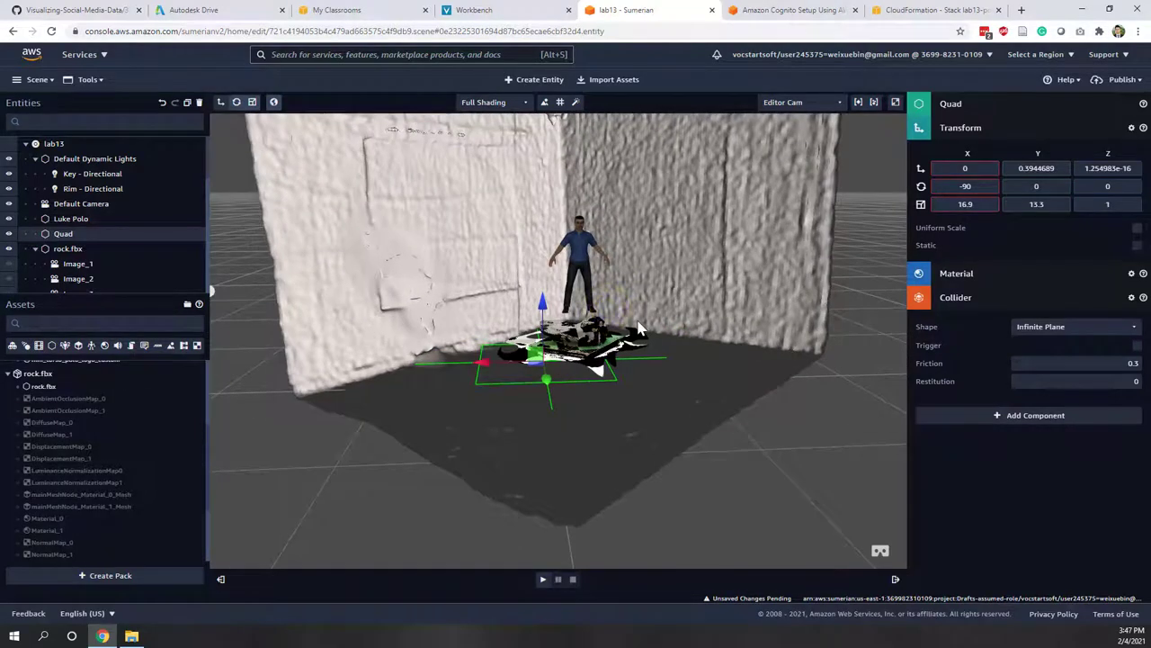
left_click(581, 269)
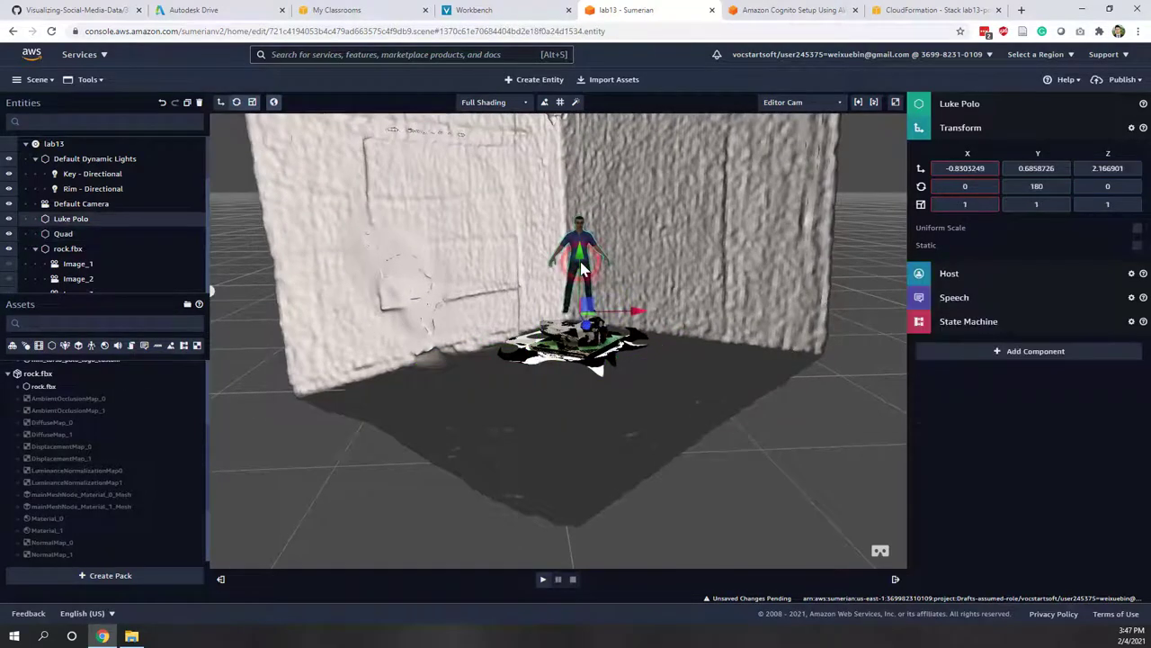
left_click(972, 274)
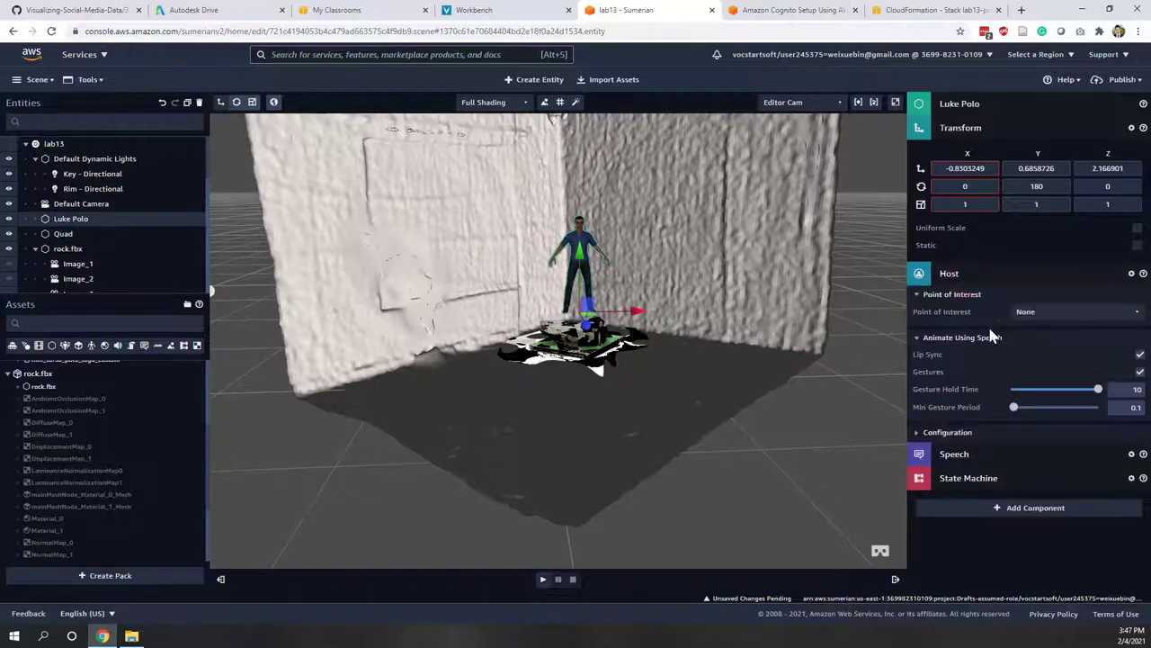
left_click(1037, 315)
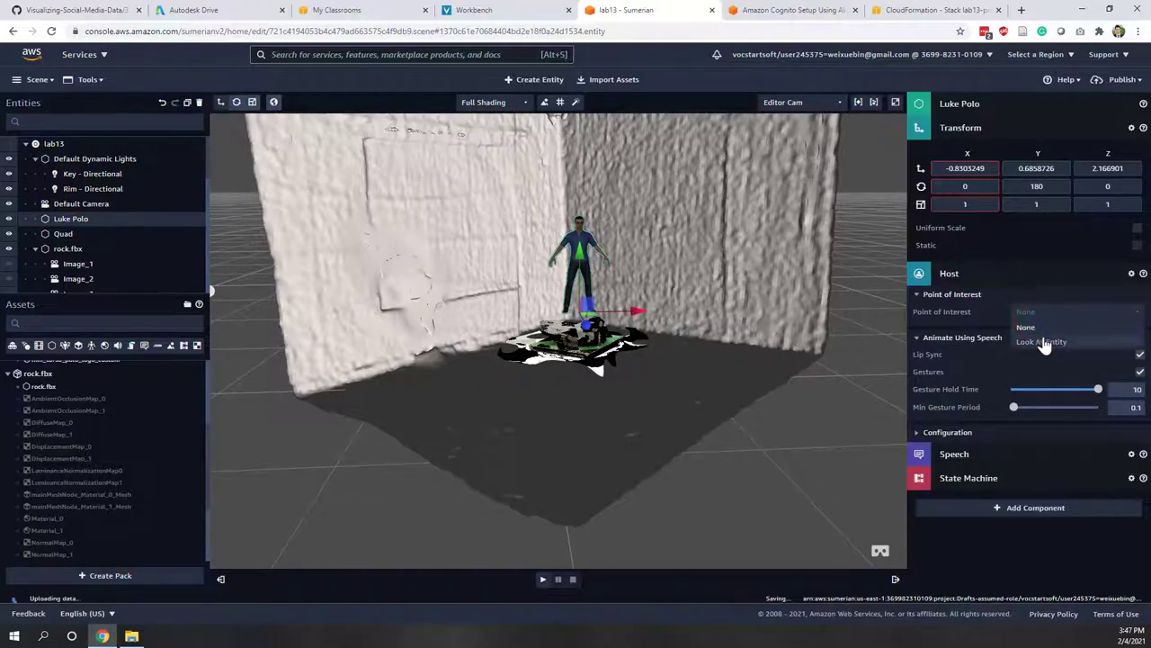
left_click(1044, 342)
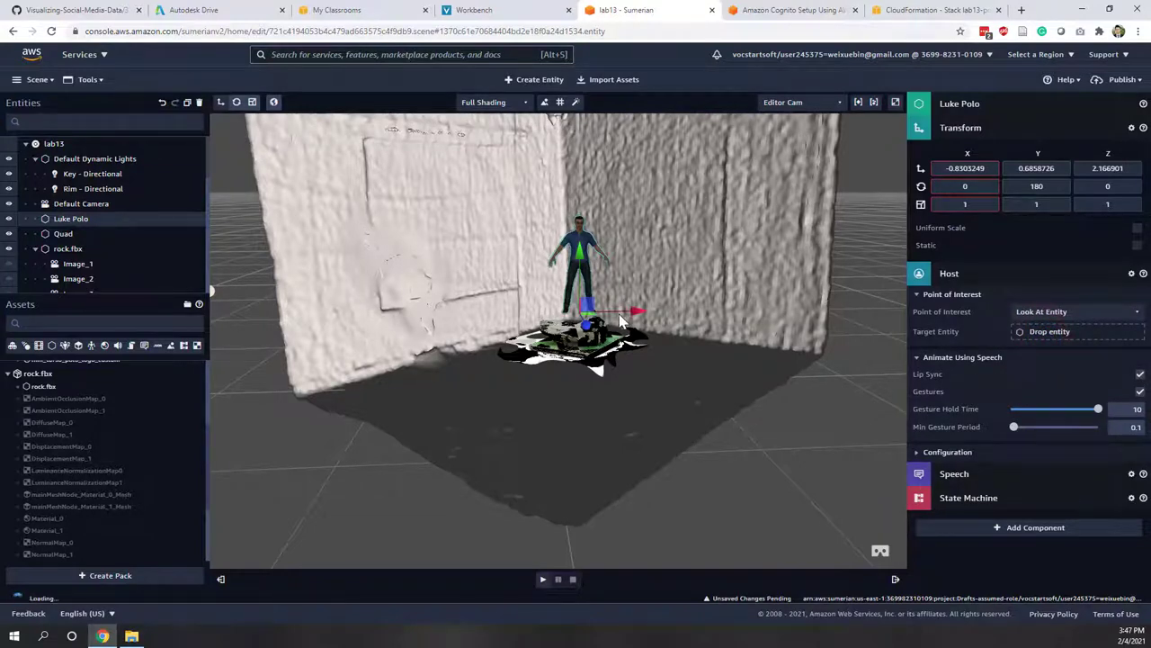
Assign the Default Camera as the target entity that the Luke Polo host looks at.
left_click(99, 209)
left_click(97, 201)
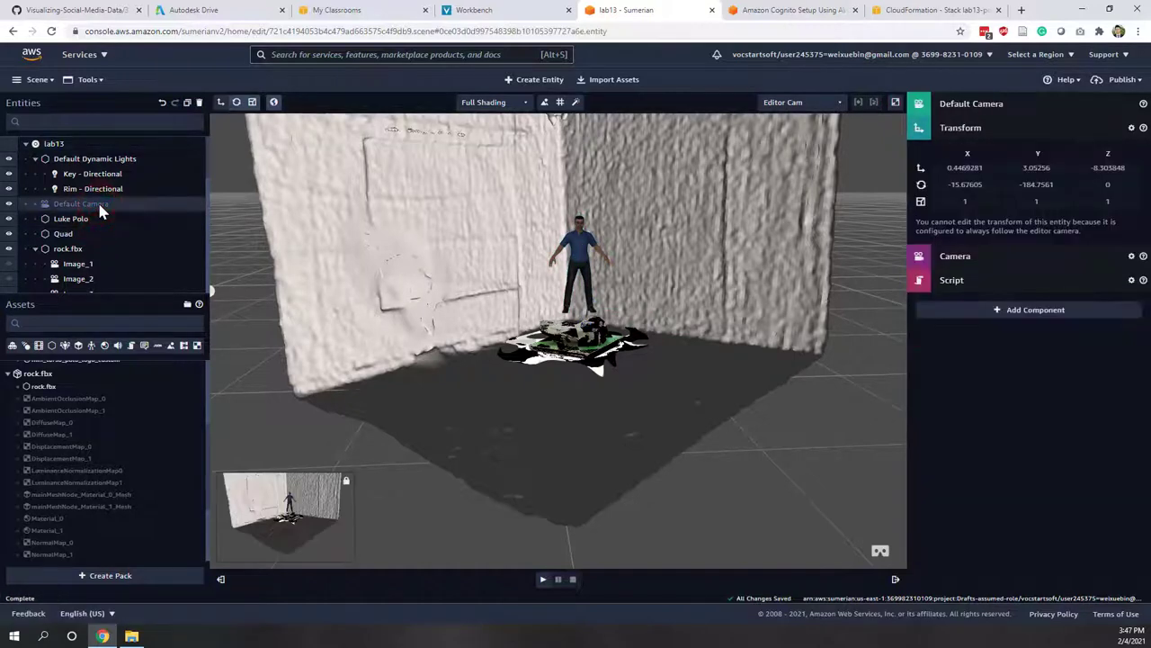
left_click(576, 261)
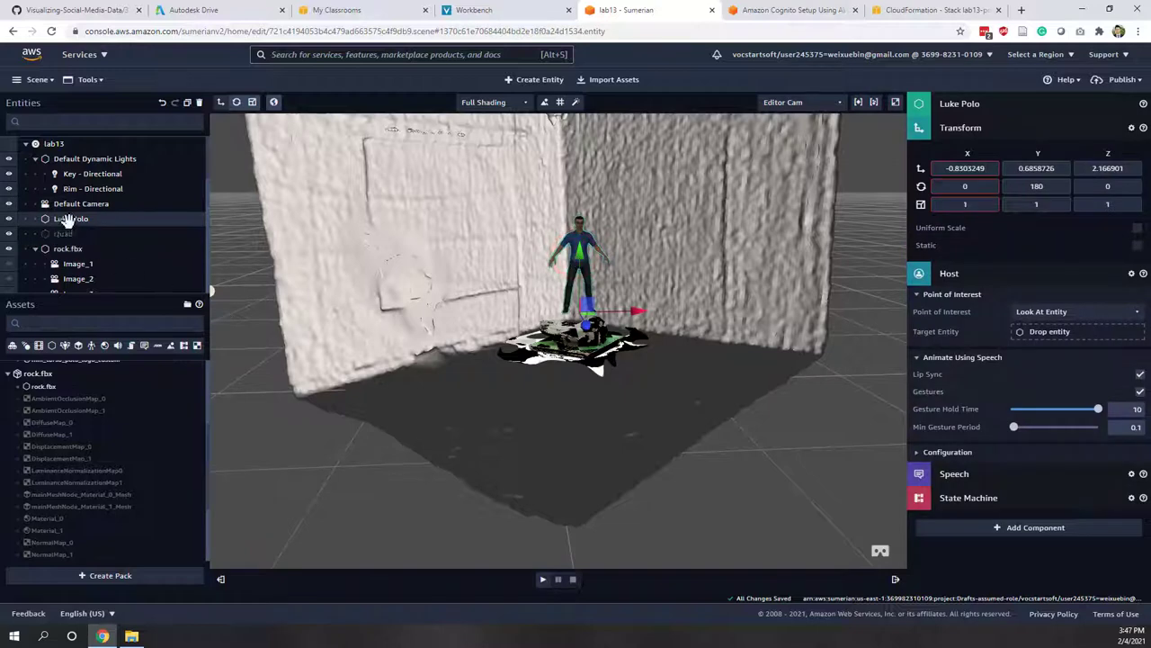
left_click_drag(83, 204, 1061, 332)
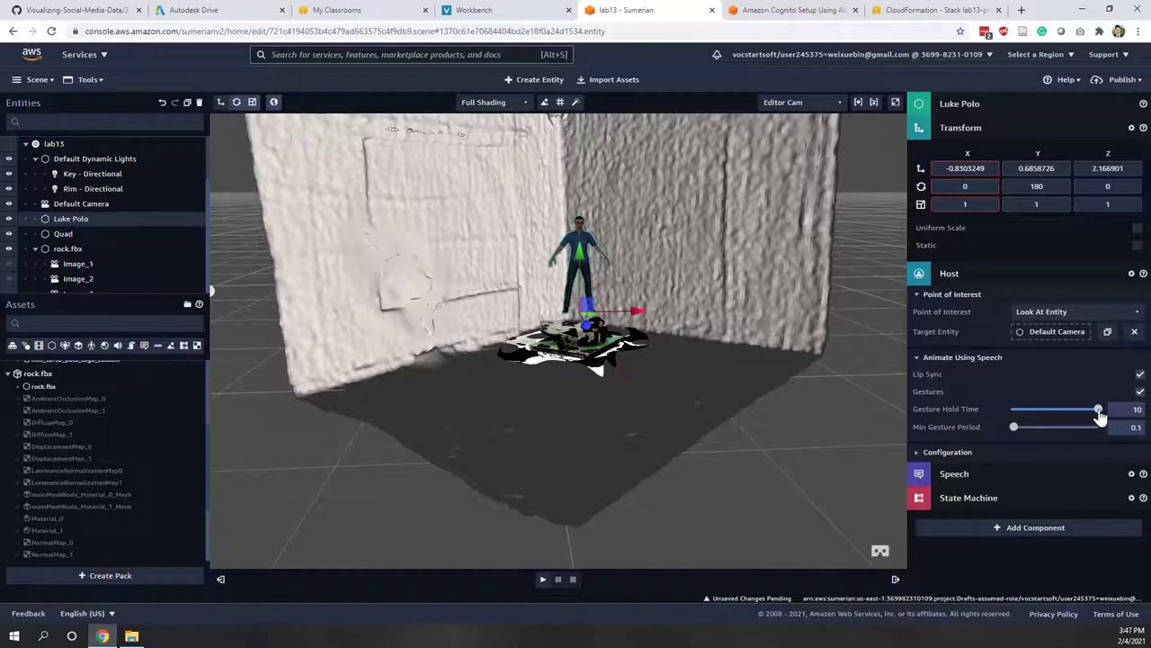
Set the host's Gesture Hold Time to 1.
left_click_drag(1099, 412, 970, 419)
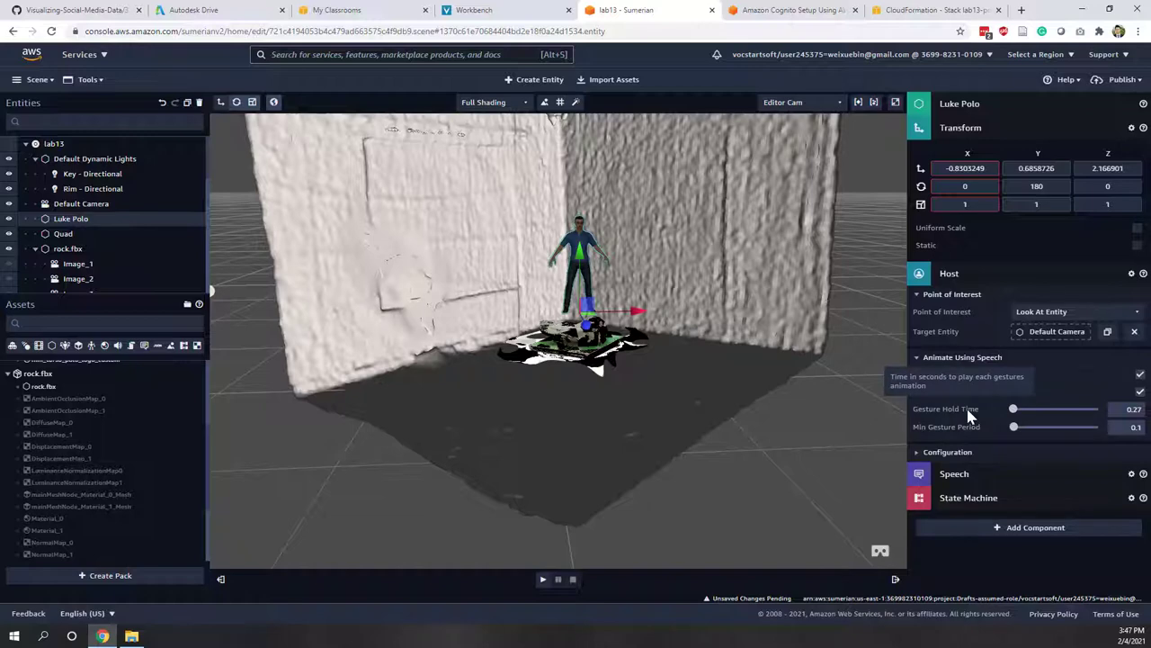
left_click(1131, 409)
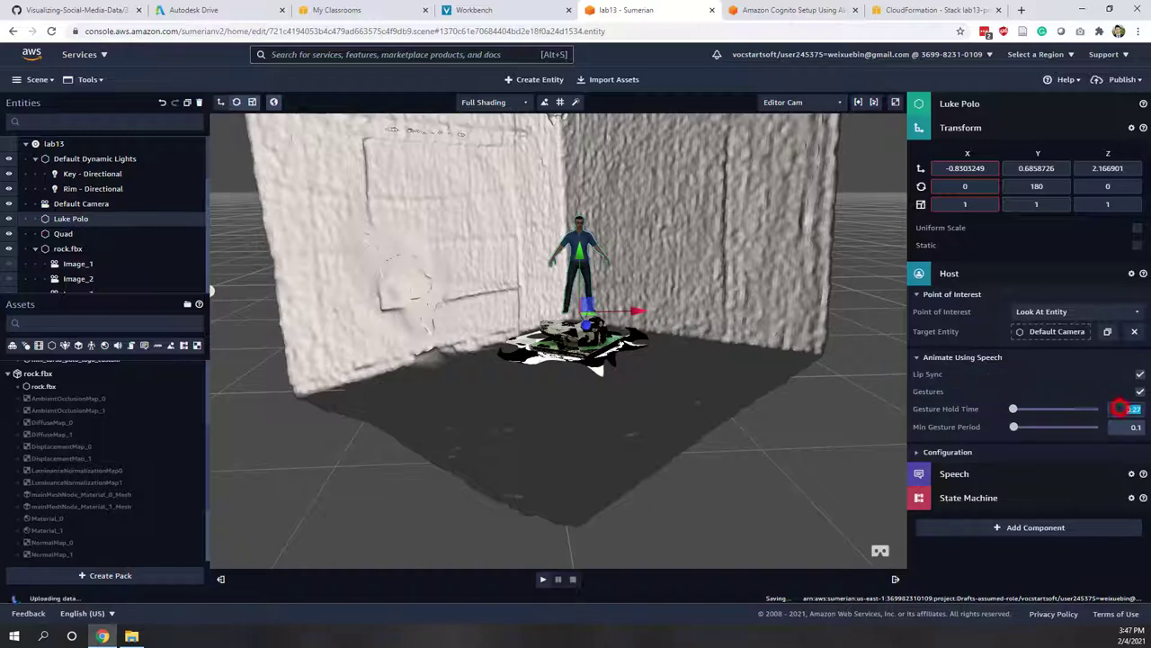
type("1")
left_click(1036, 382)
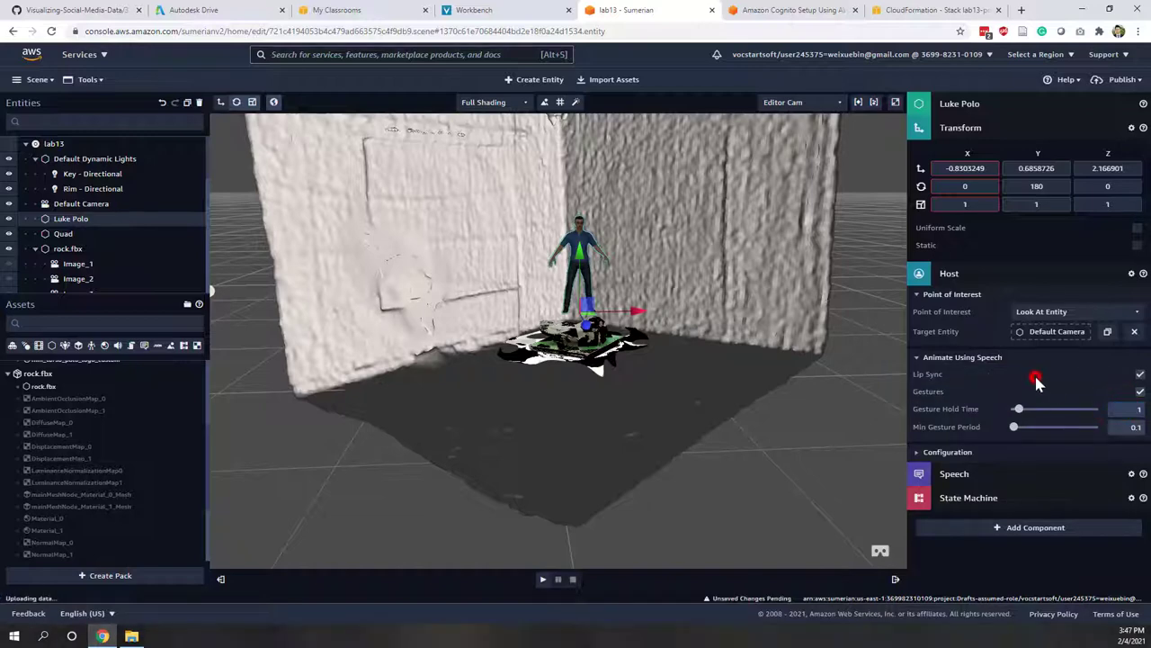
Review the available voices in the host's Speech component and set the voice engine to Neural.
left_click(967, 476)
scroll(981, 405, "down", 1)
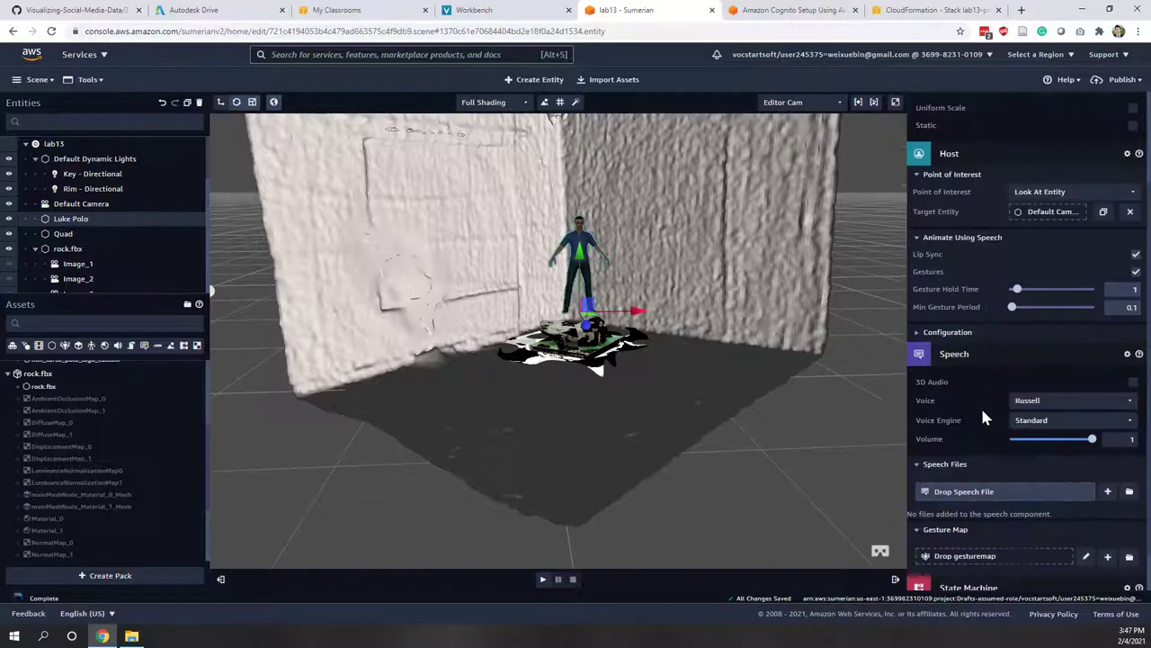
left_click(1039, 405)
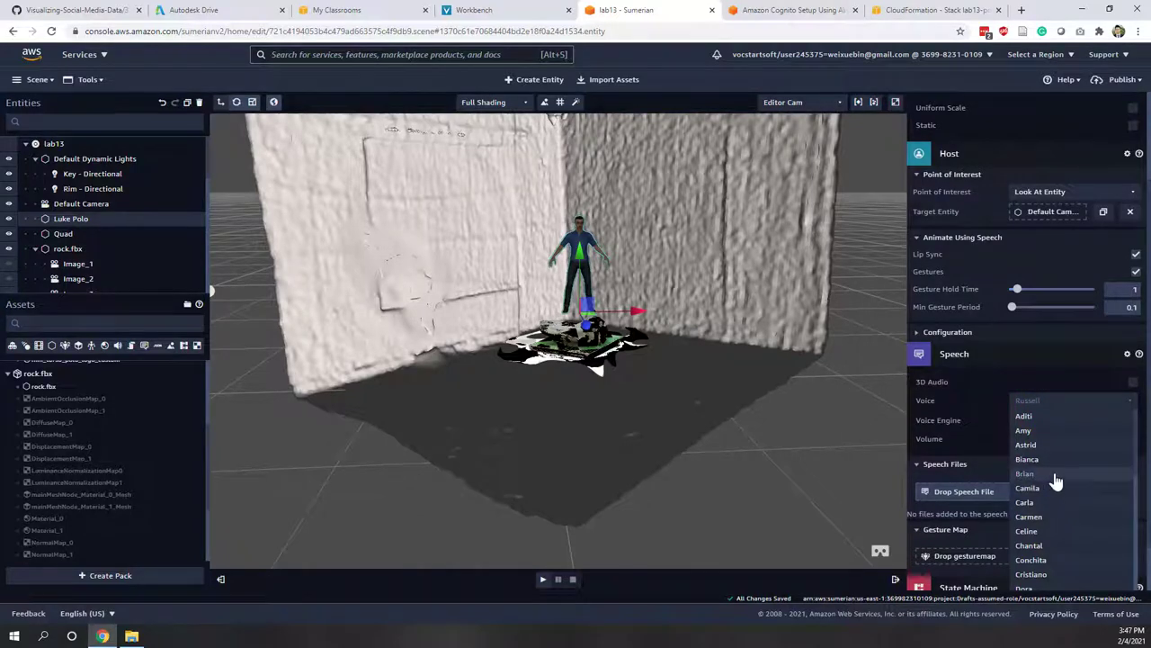
left_click(971, 386)
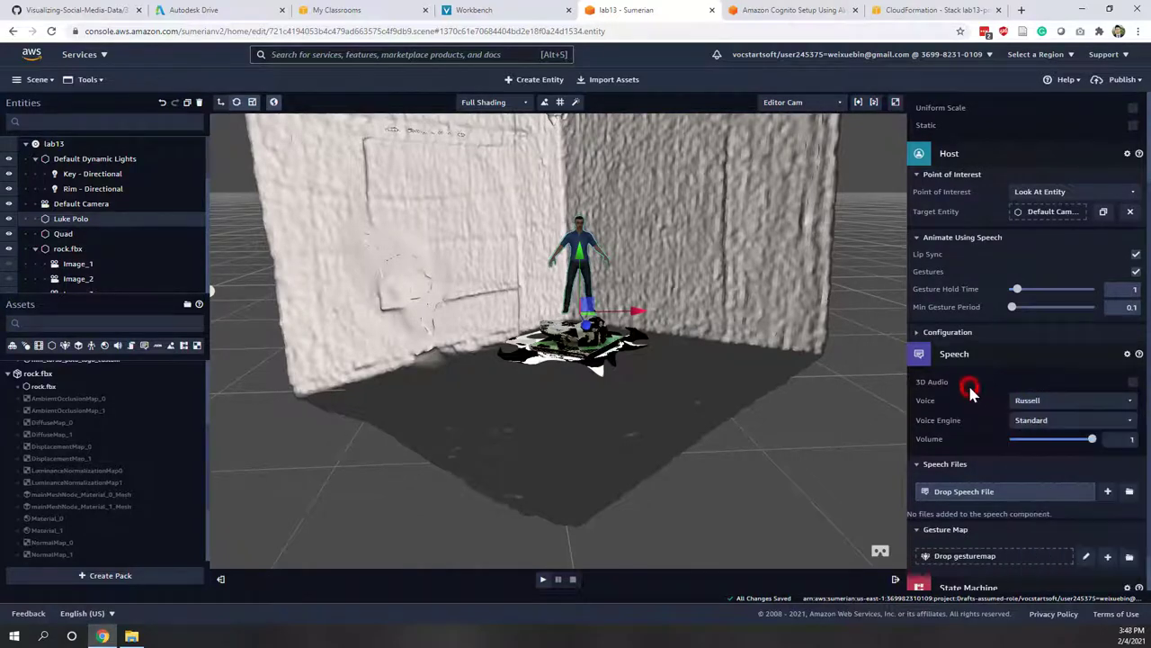
left_click(1039, 423)
left_click(1039, 429)
left_click(1039, 429)
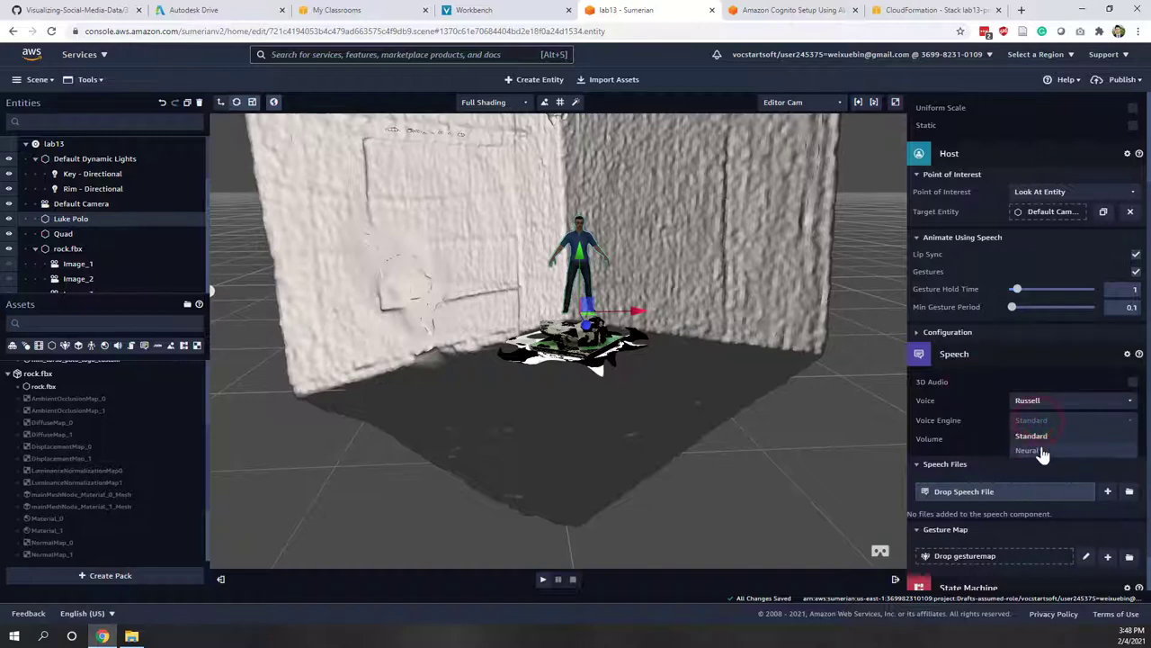
left_click(1031, 458)
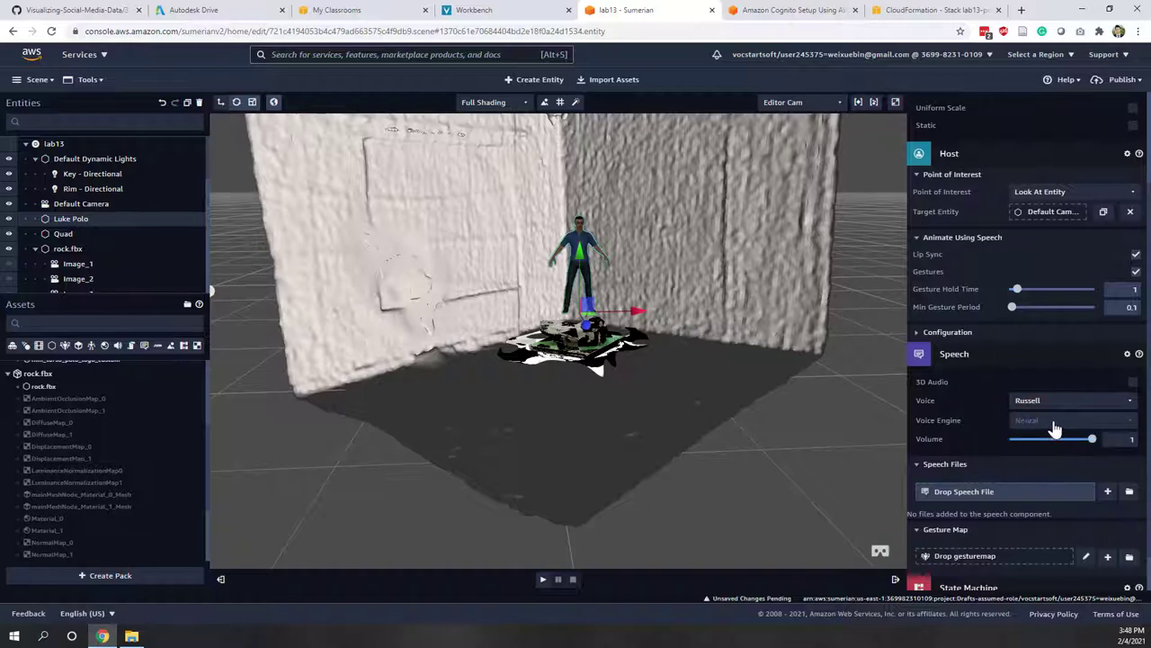
Create a speech file for the host containing "Hello there, welcome to my VR room." and save it.
scroll(982, 419, "down", 1)
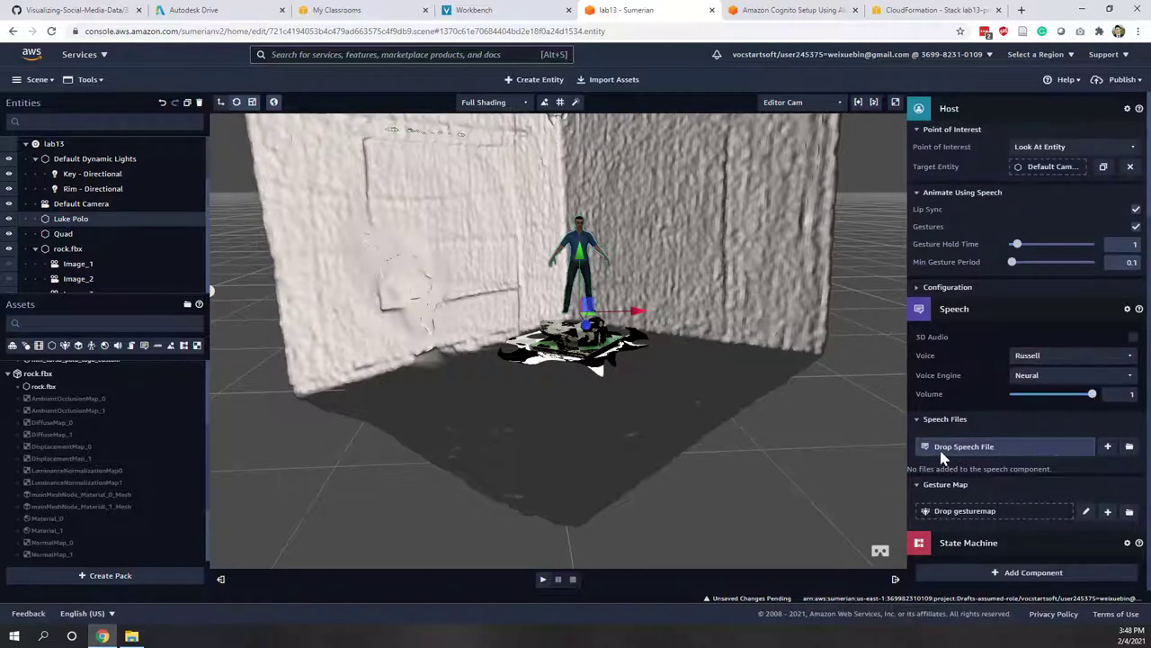
left_click(1109, 449)
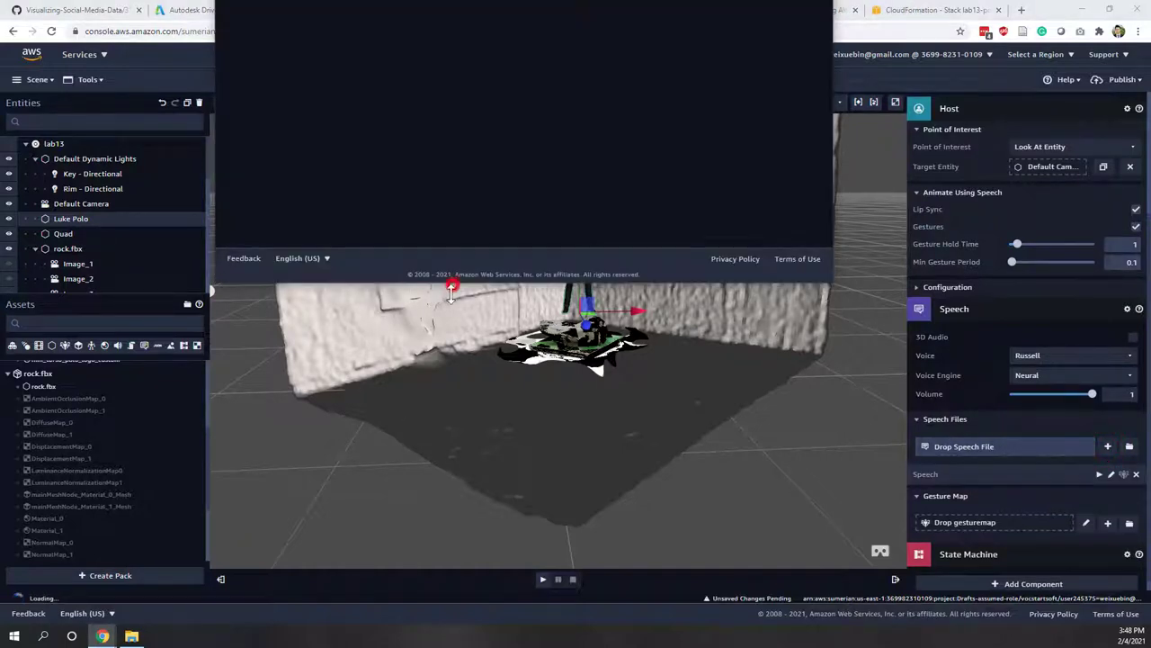
left_click_drag(453, 283, 458, 621)
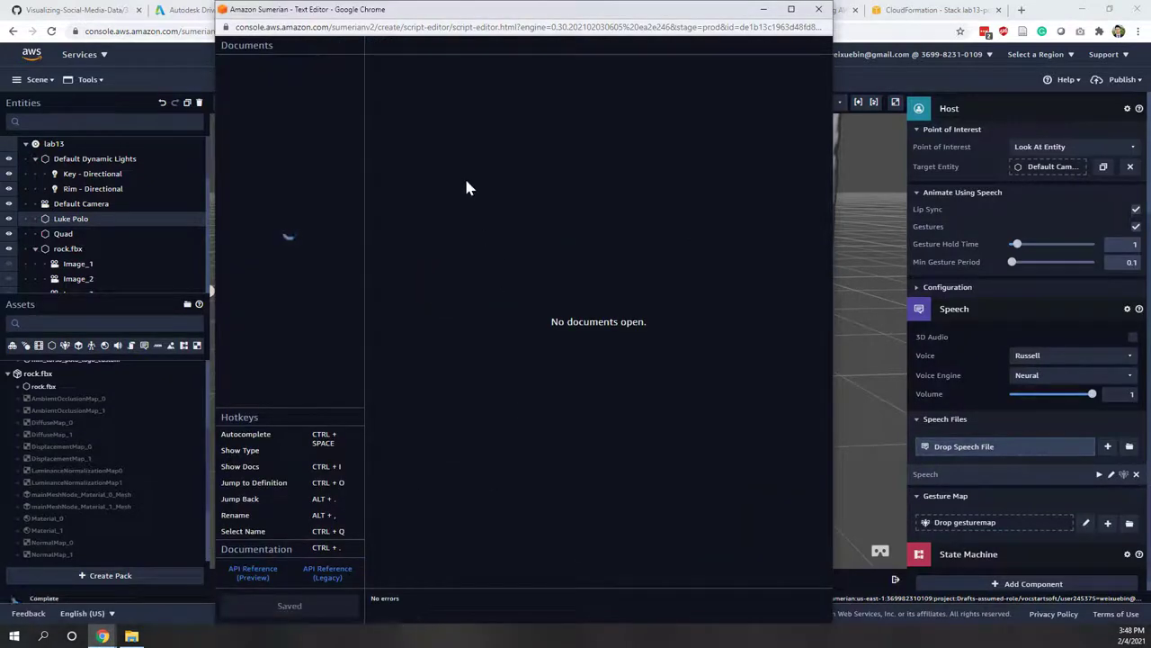
left_click(435, 102)
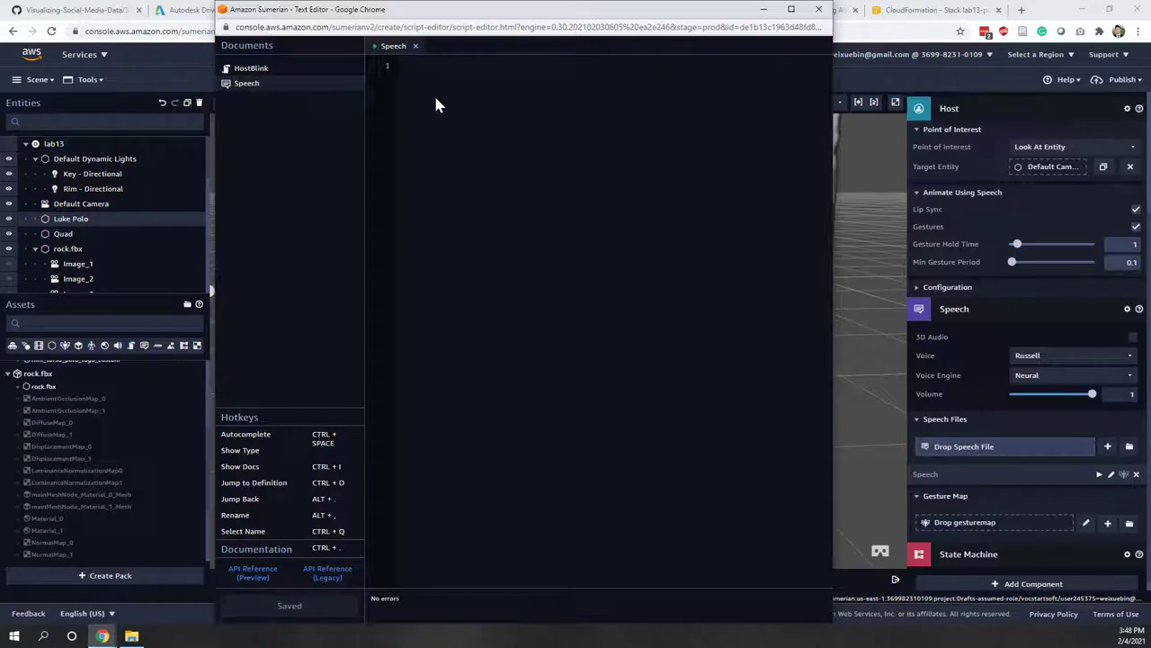
type("Hell")
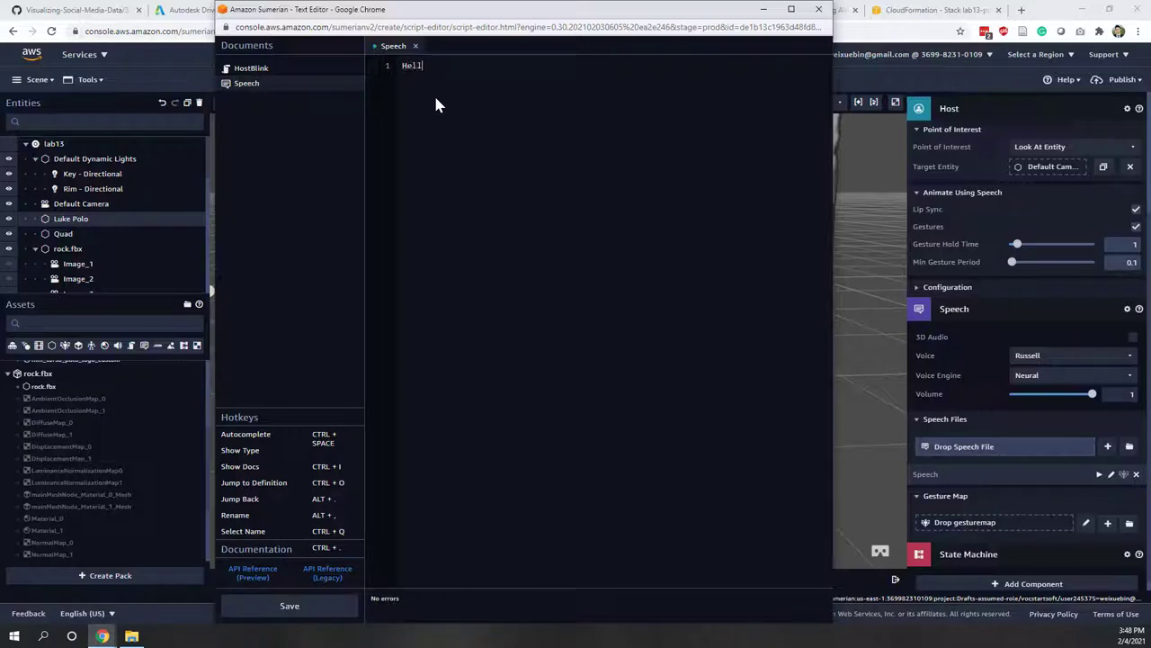
type("o there, welcome to my VR ")
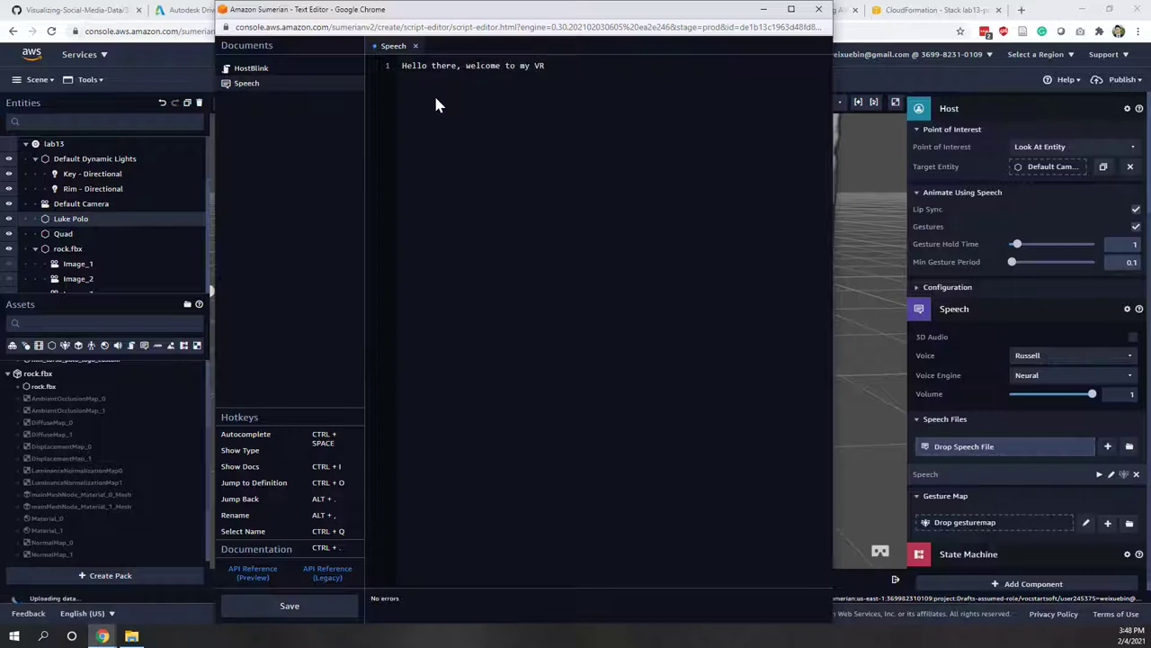
type("room.")
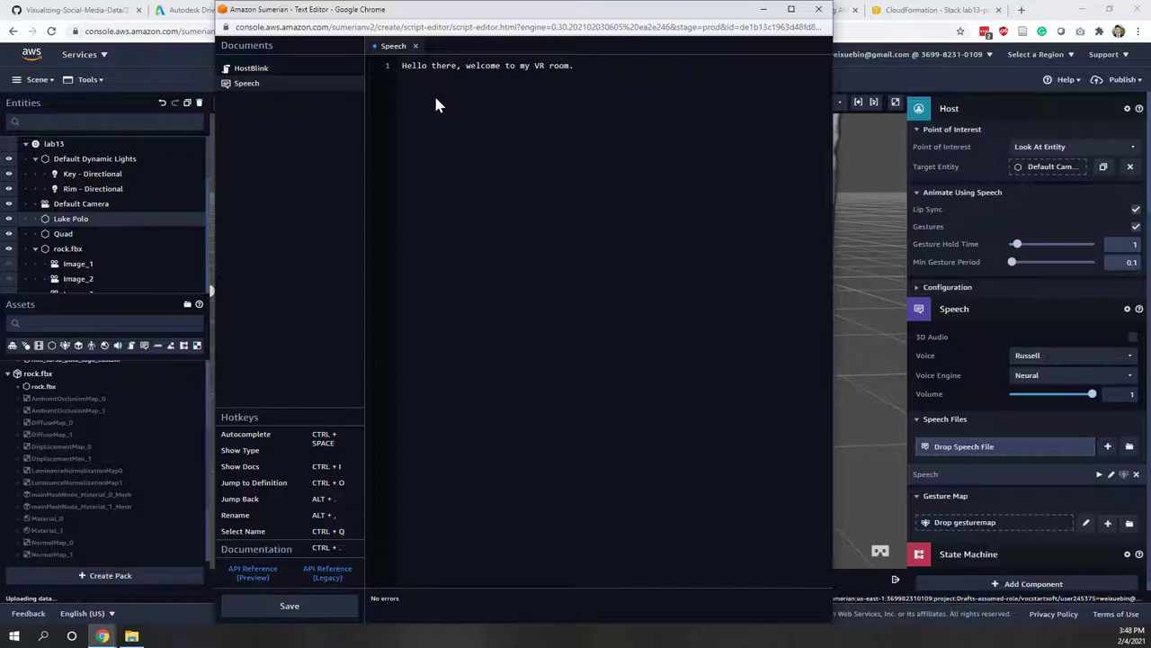
left_click(281, 607)
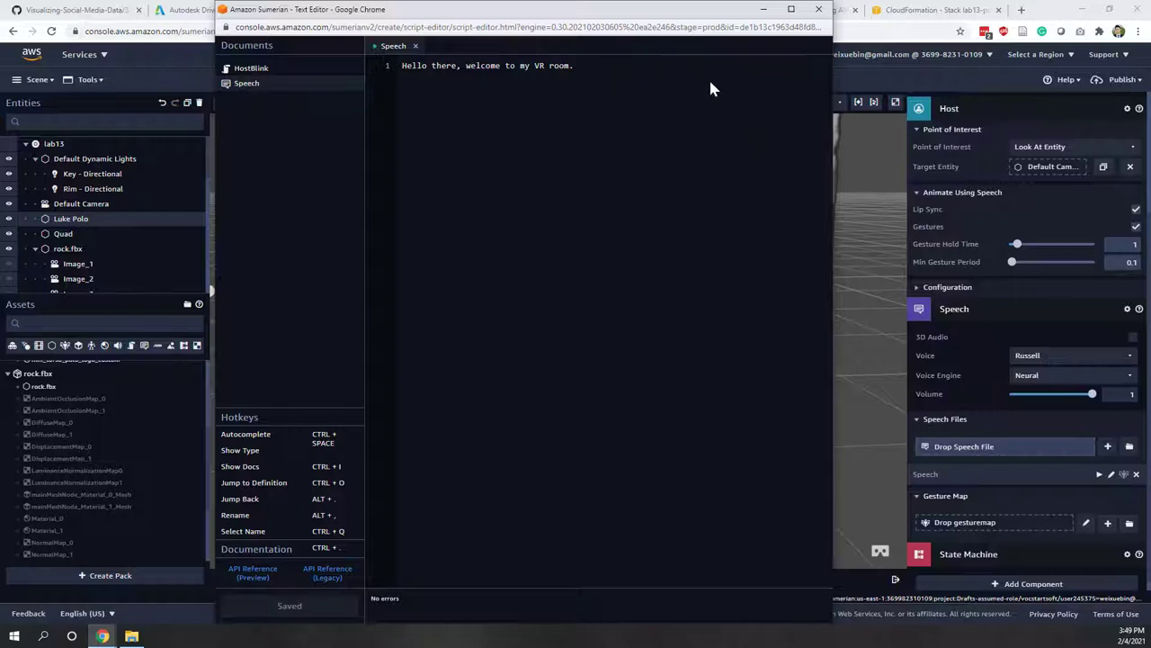
left_click(820, 11)
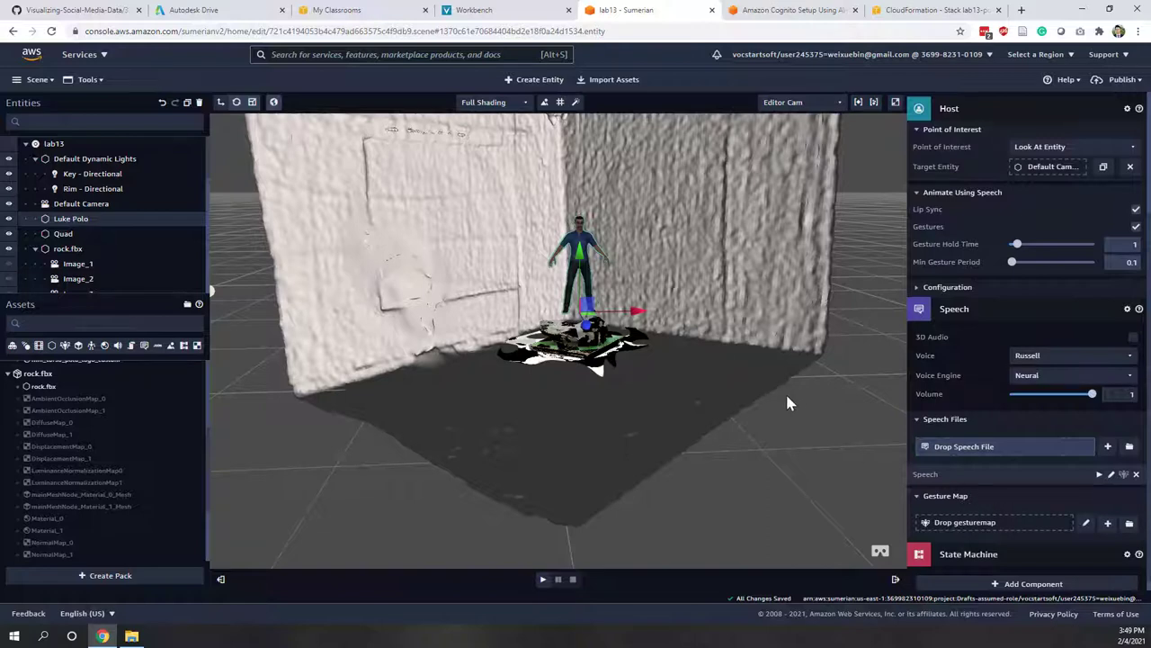
Create a default gesture map for the host's Speech component and review its gesture word lists.
left_click(1107, 525)
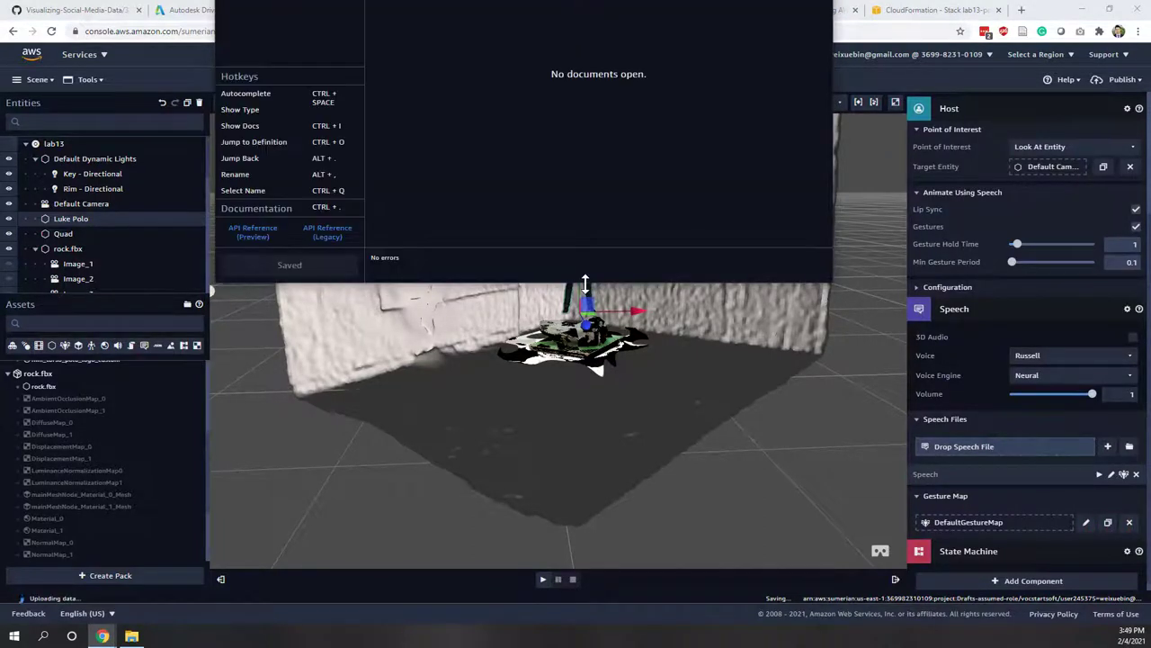
left_click_drag(586, 285, 562, 621)
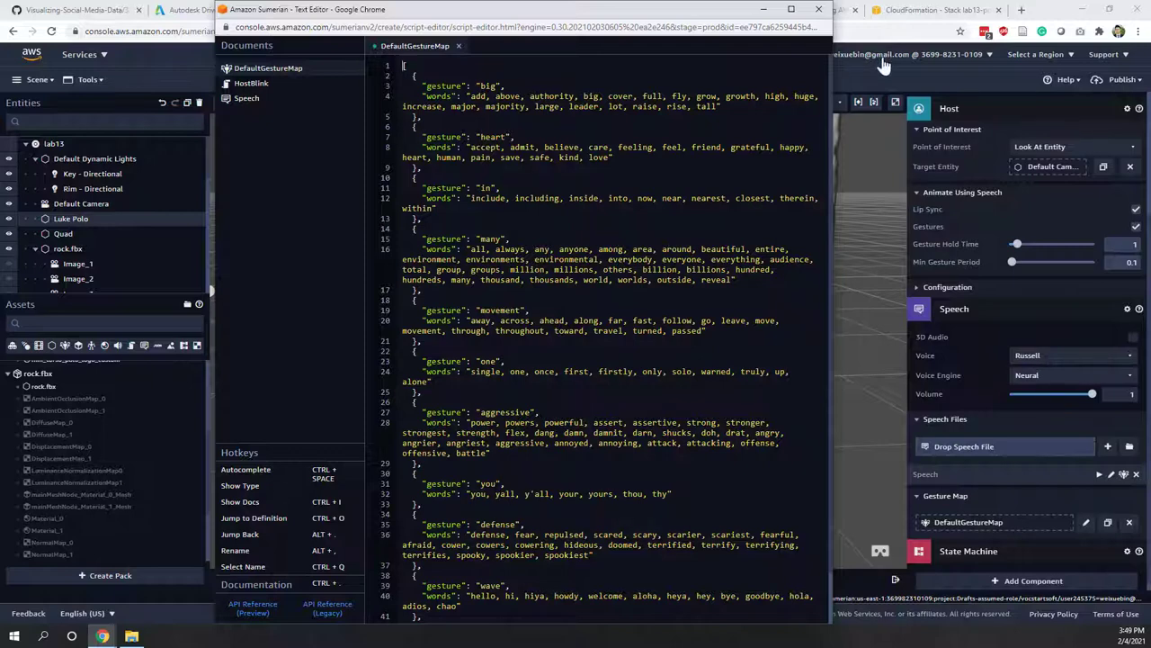
left_click(819, 9)
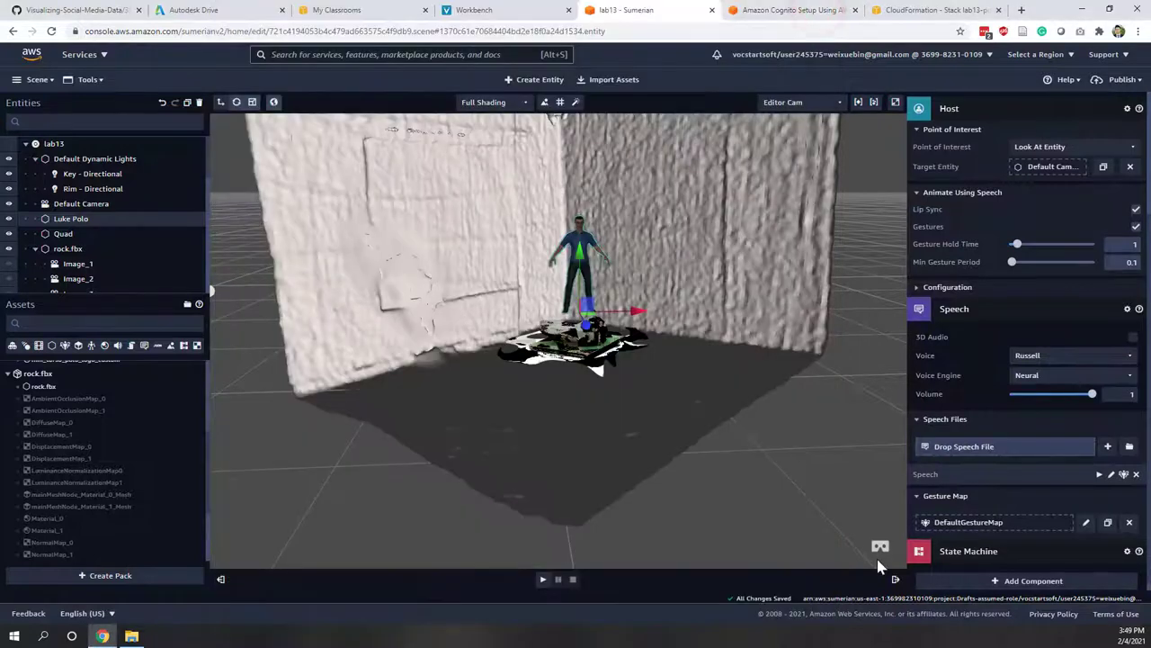
Generate gesture marks for the Speech file and review the marked-up text in the text editor.
left_click(1123, 476)
left_click(1111, 476)
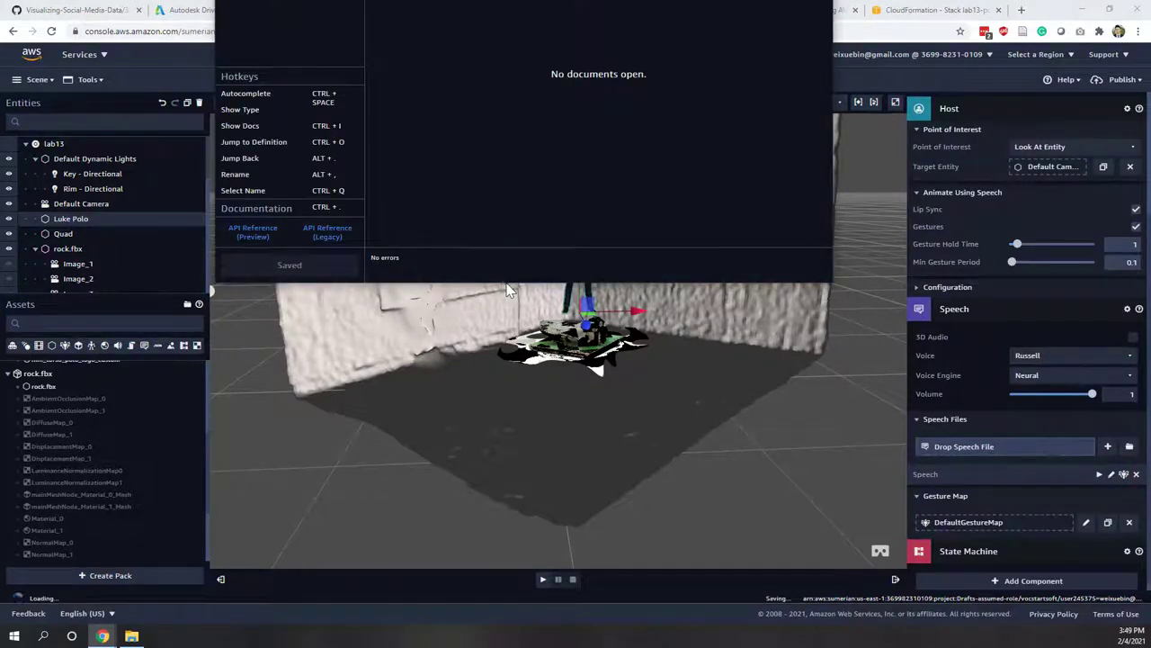
left_click_drag(505, 286, 504, 644)
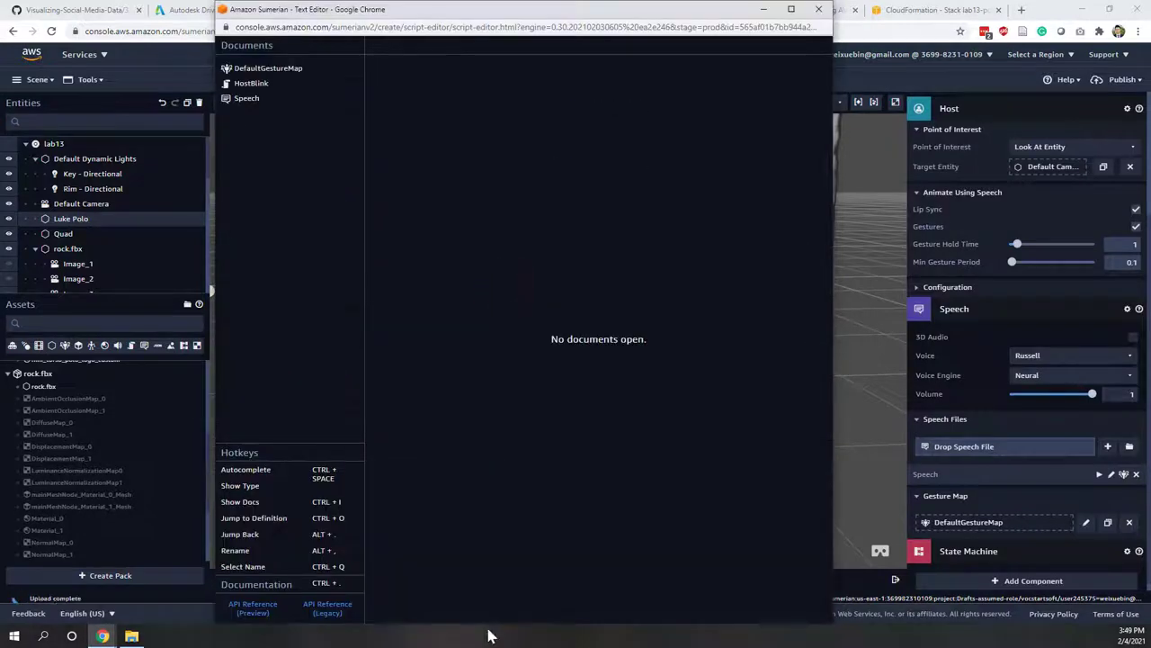
left_click(254, 99)
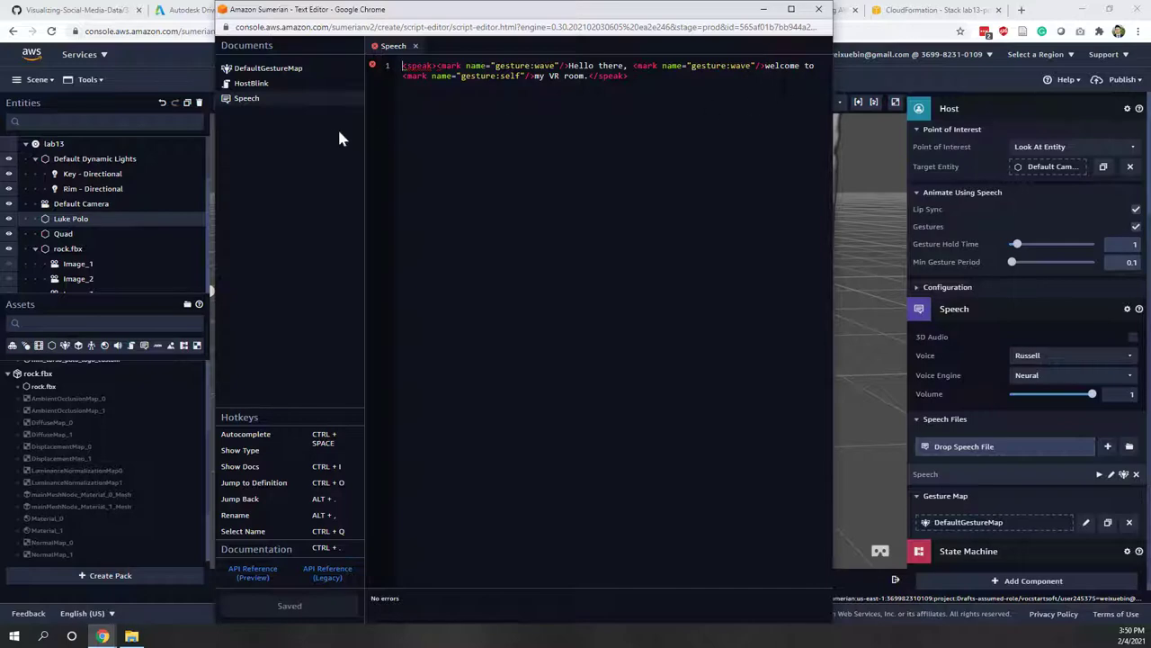
left_click(819, 9)
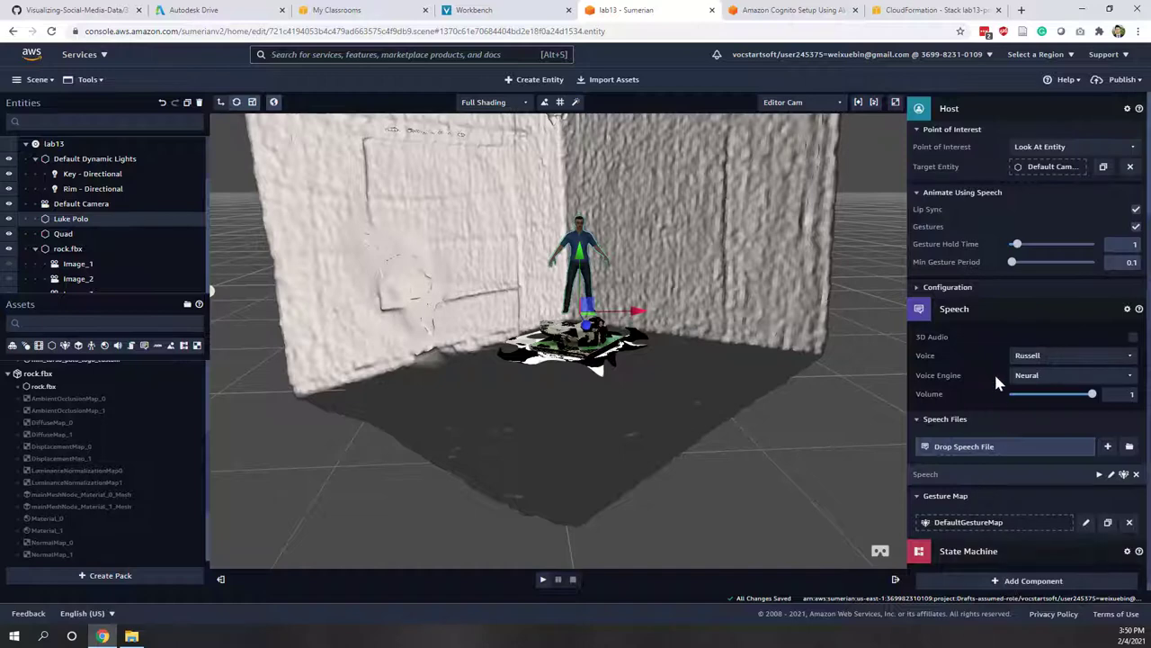
Create a new behavior in the Luke Polo host's State Machine component.
scroll(997, 382, "down", 1)
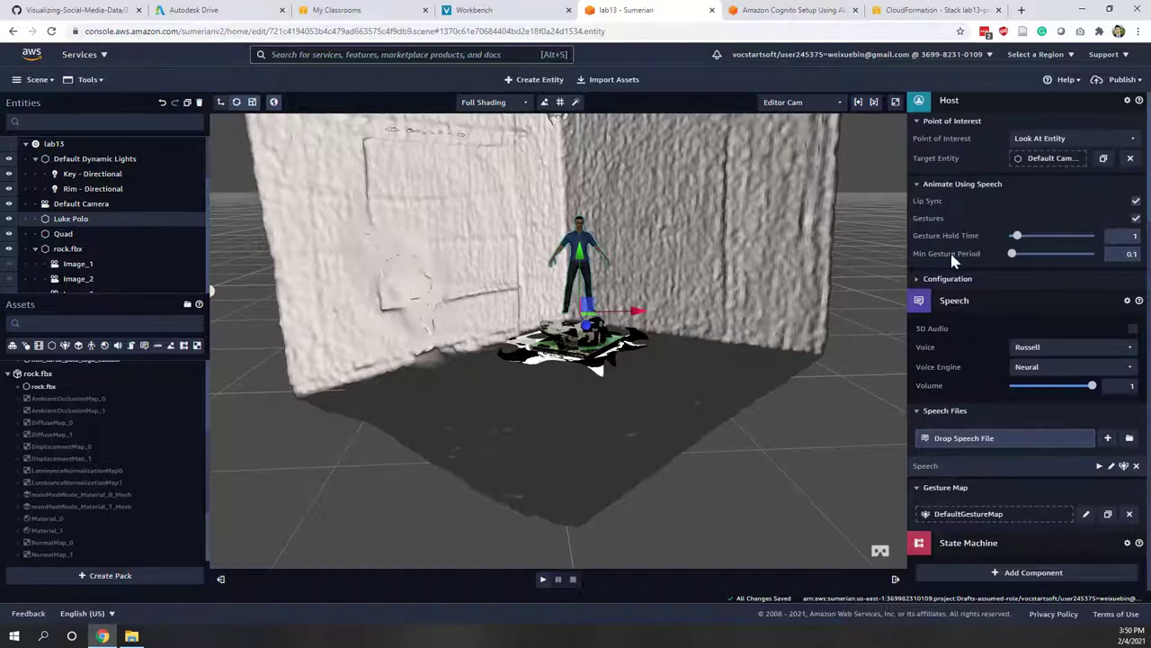
left_click(967, 544)
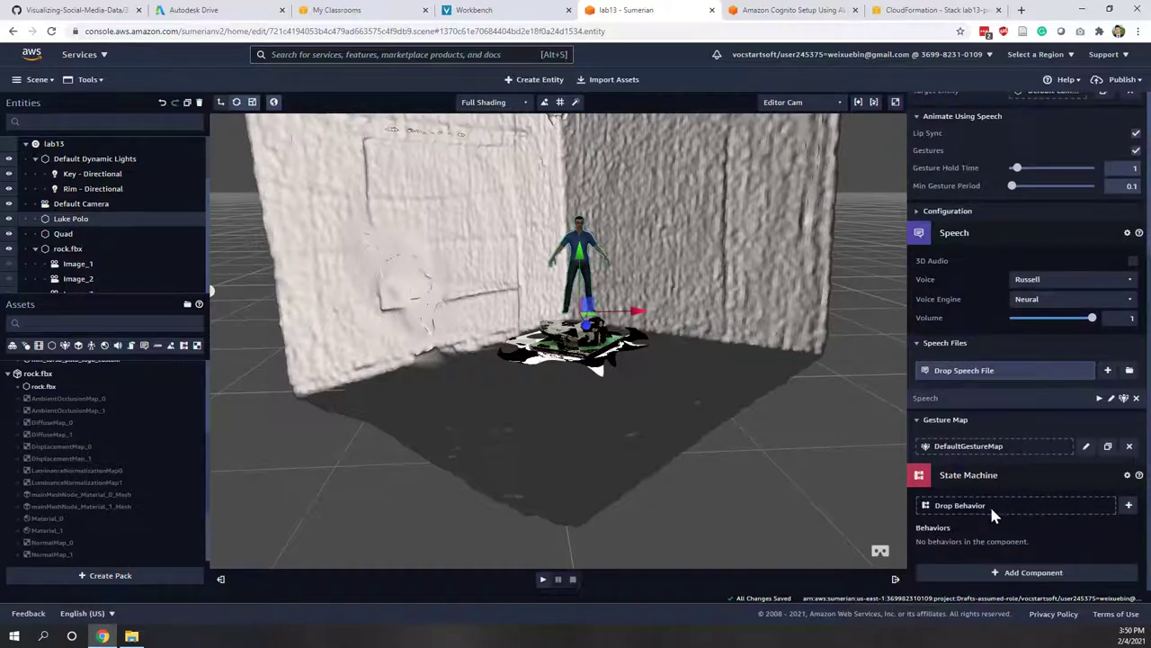
left_click(1129, 506)
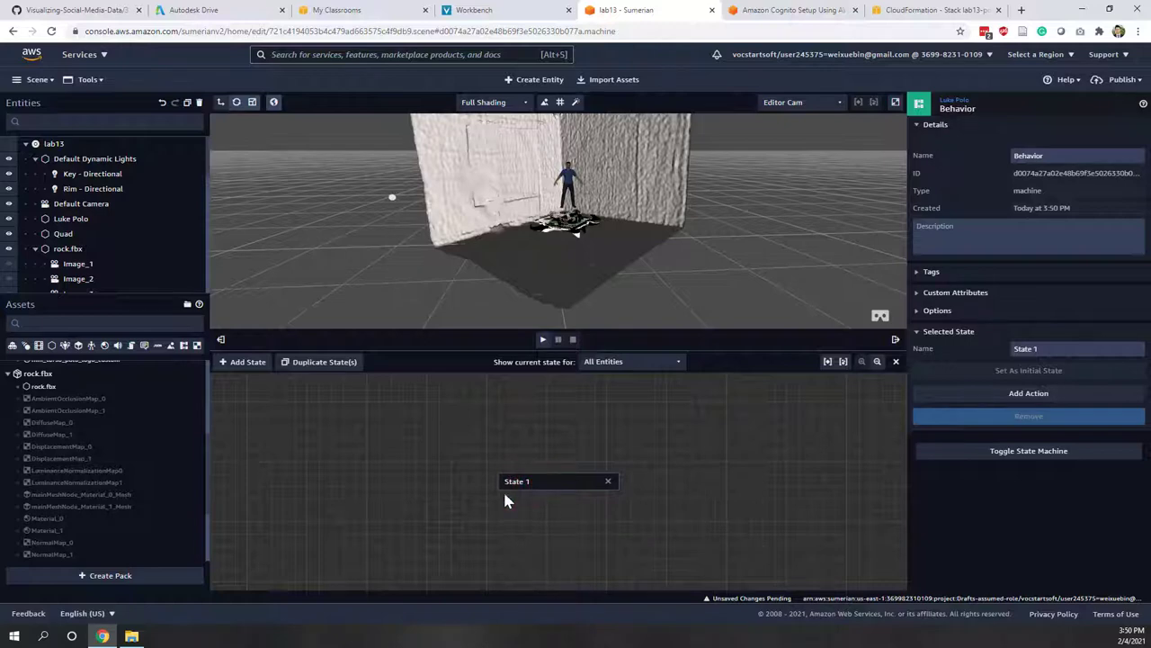
Add a Start Speech action to State 1 and choose the Speech file for it.
left_click(988, 396)
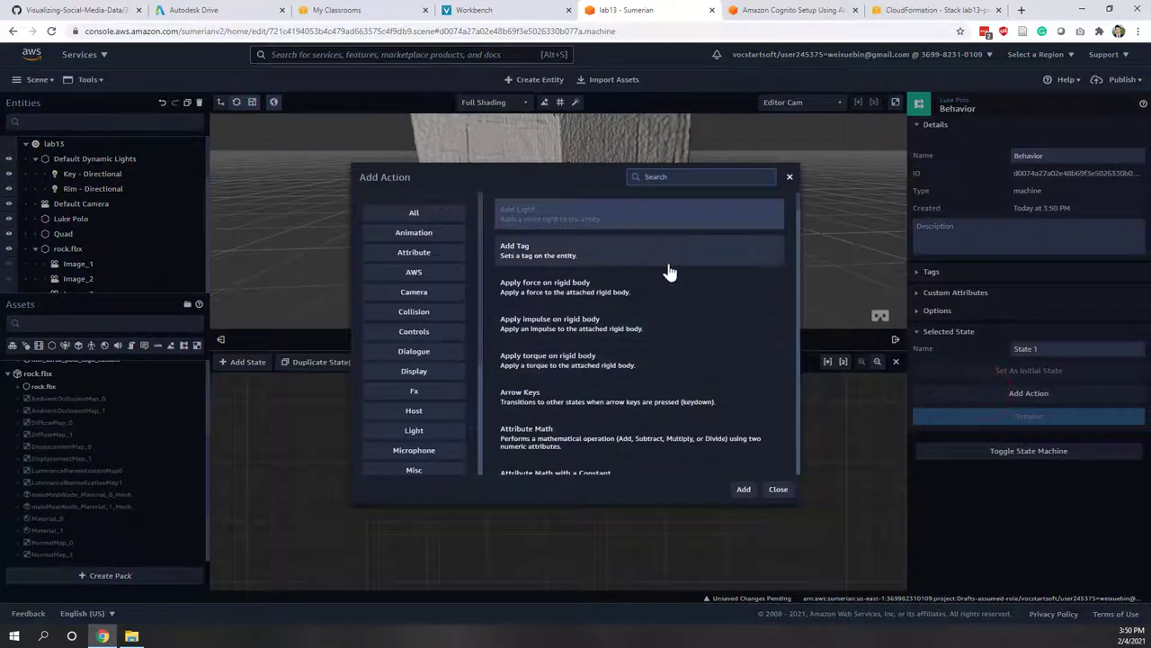
type("start")
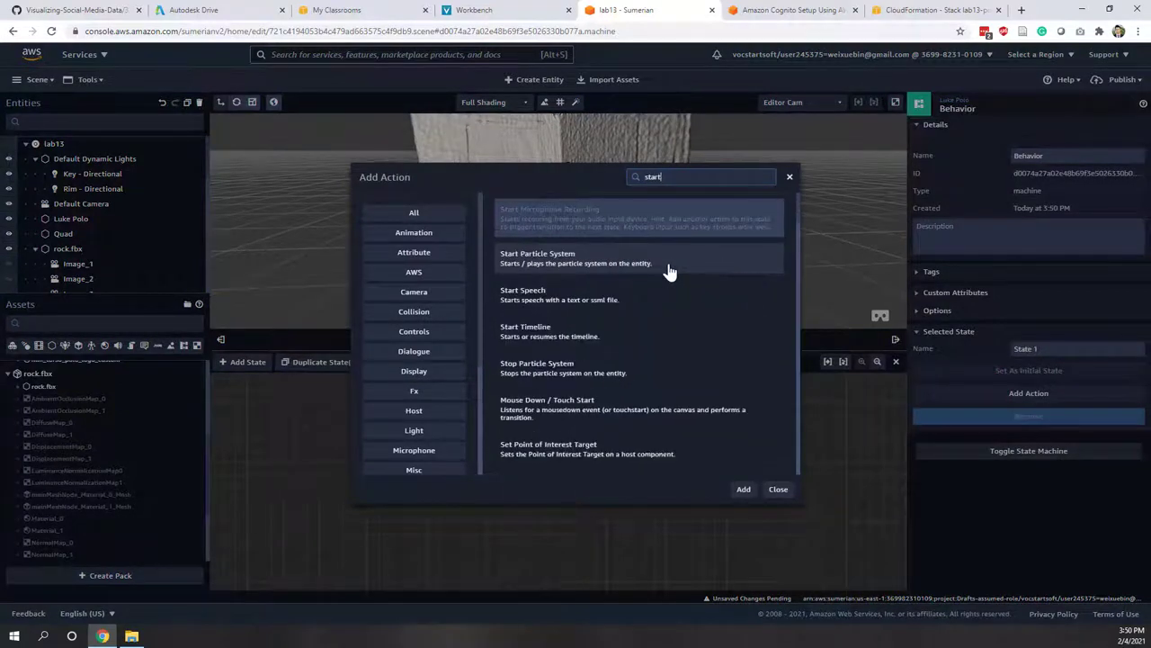
left_click(604, 296)
left_click(744, 490)
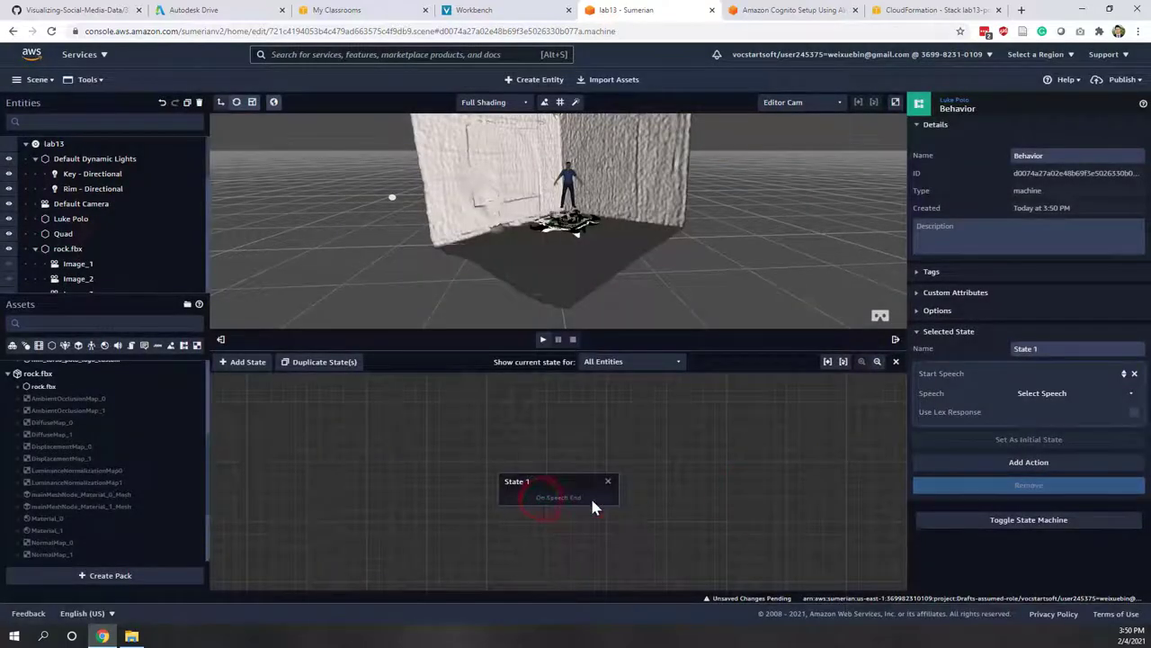
left_click(1028, 393)
left_click(1030, 409)
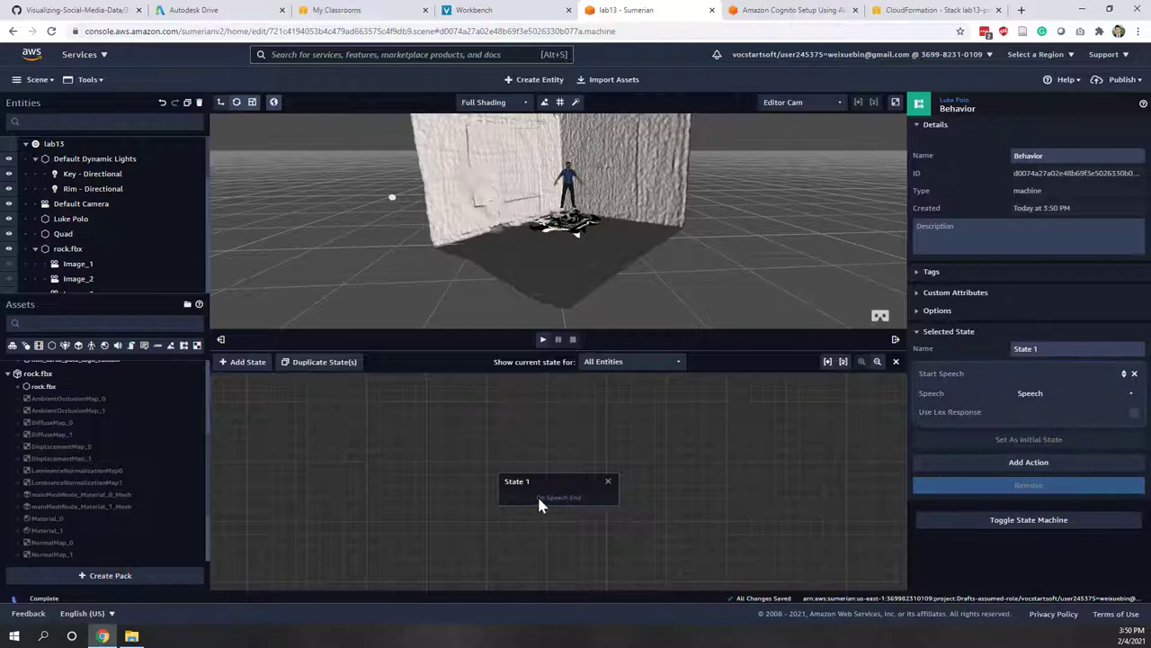
left_click(782, 463)
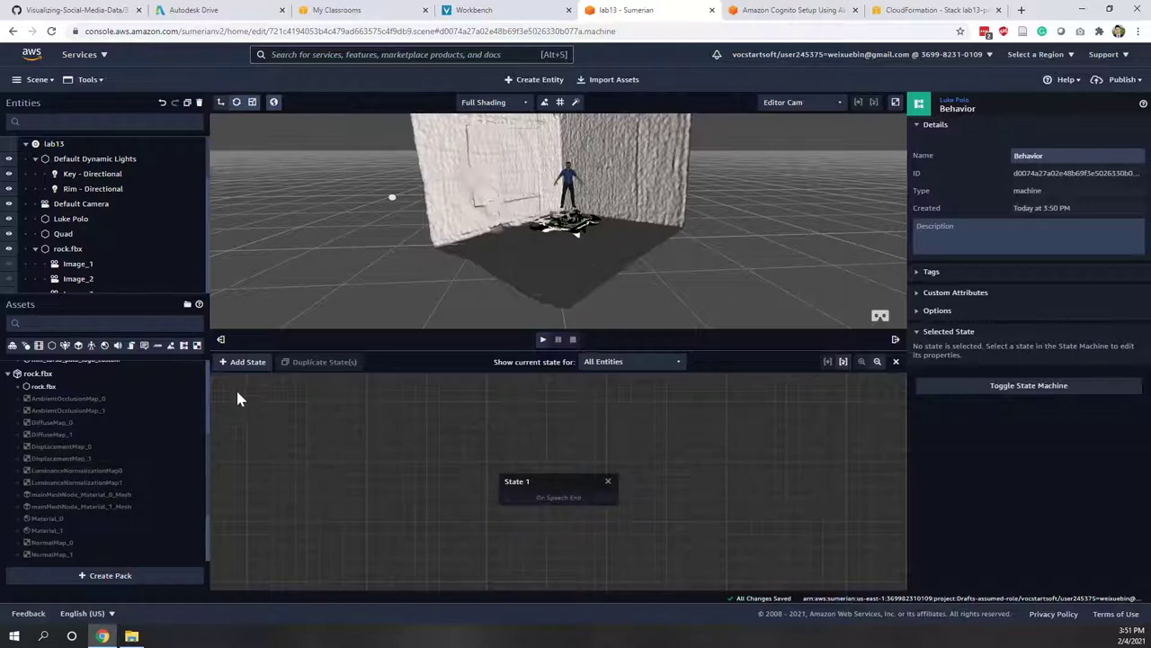
Add a second state to the host's behavior, place it beside State 1 and make it the initial state.
left_click(247, 362)
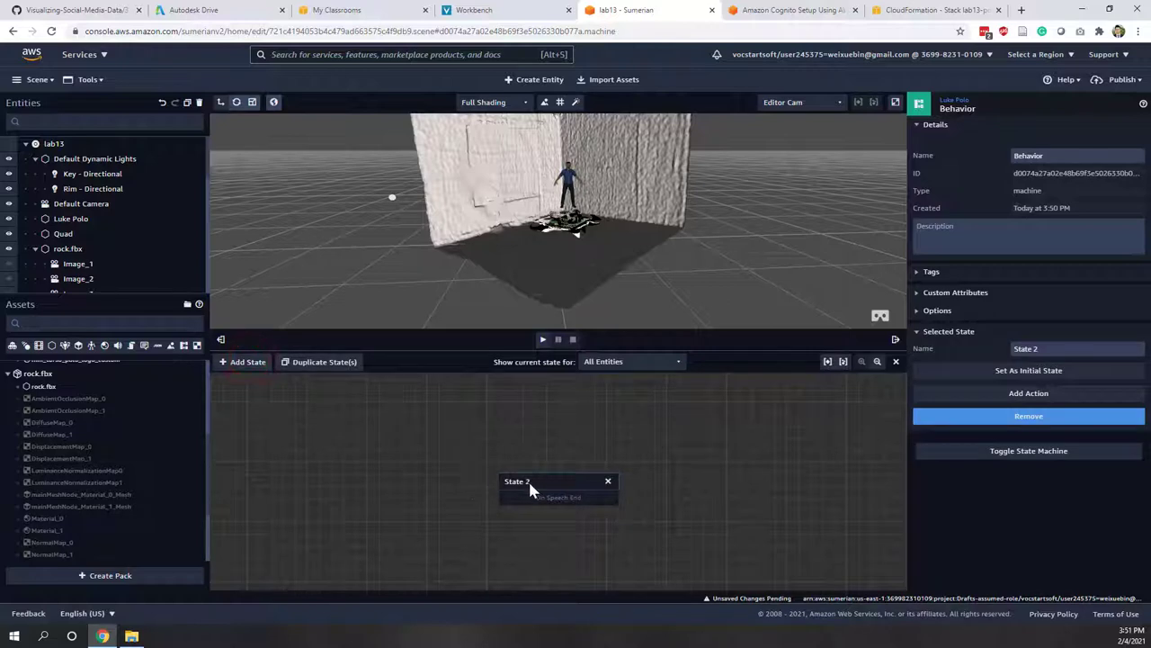
left_click_drag(529, 487, 365, 488)
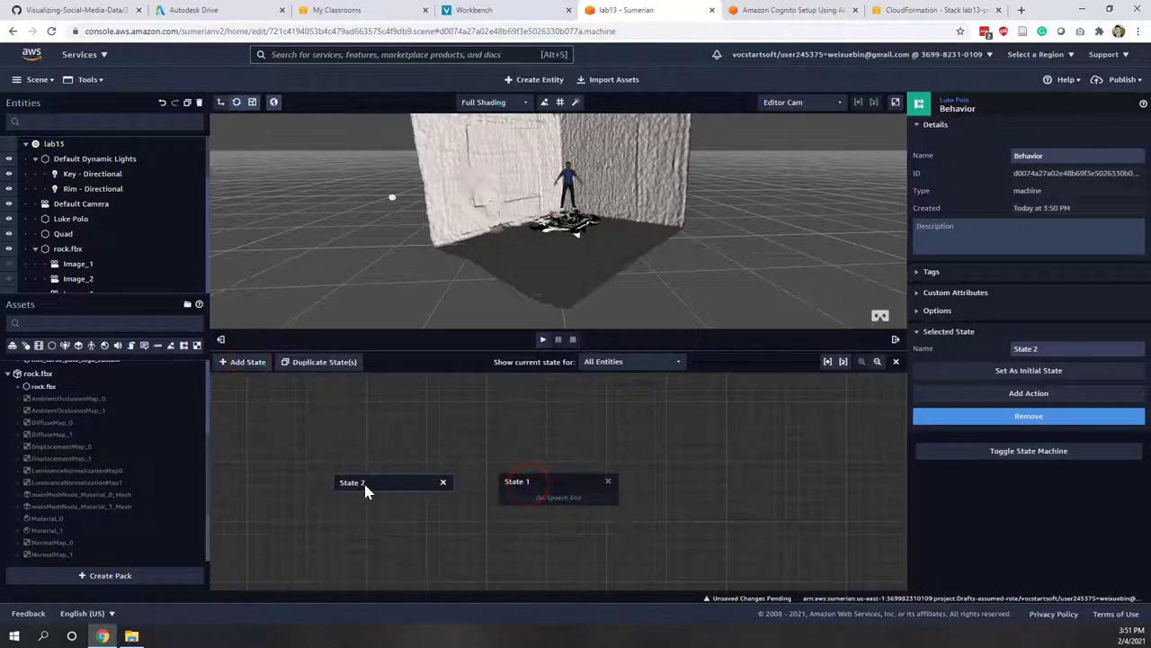
left_click(1025, 370)
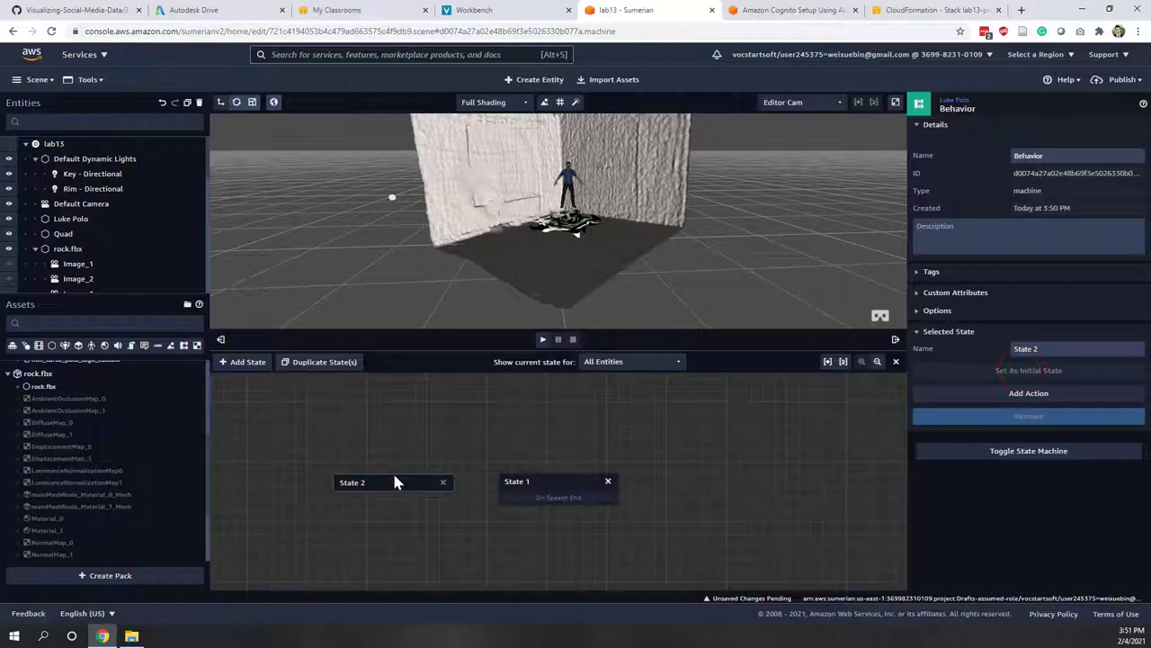
Add a Wait action to State 2.
left_click(1015, 396)
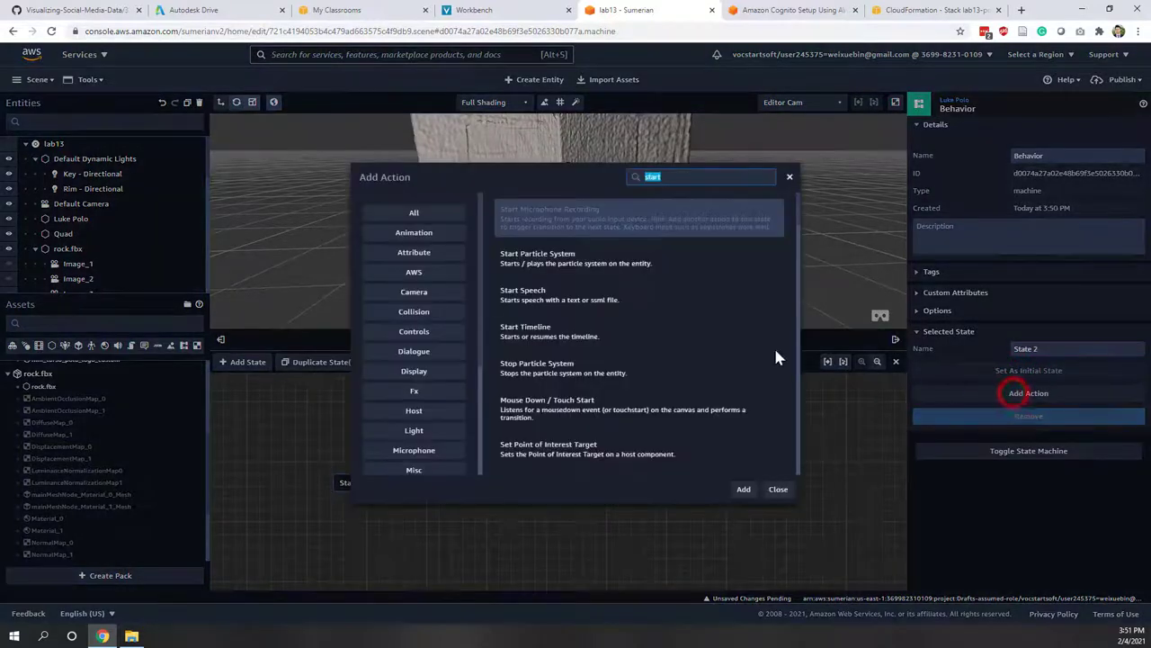
type("wait")
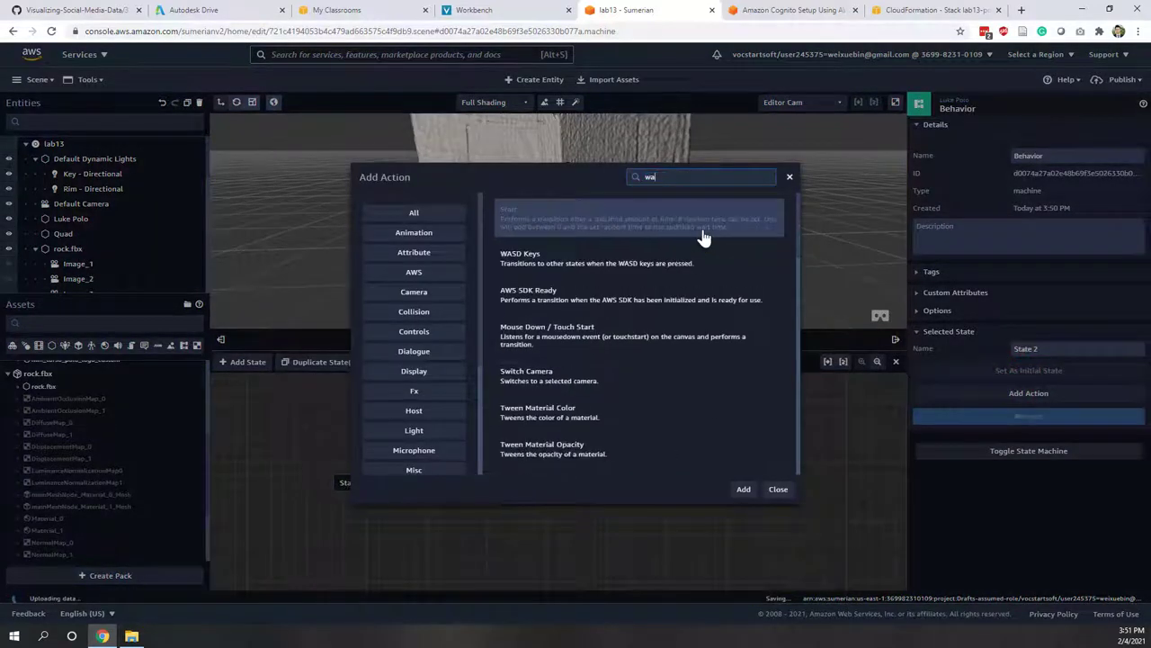
left_click(697, 225)
left_click(743, 489)
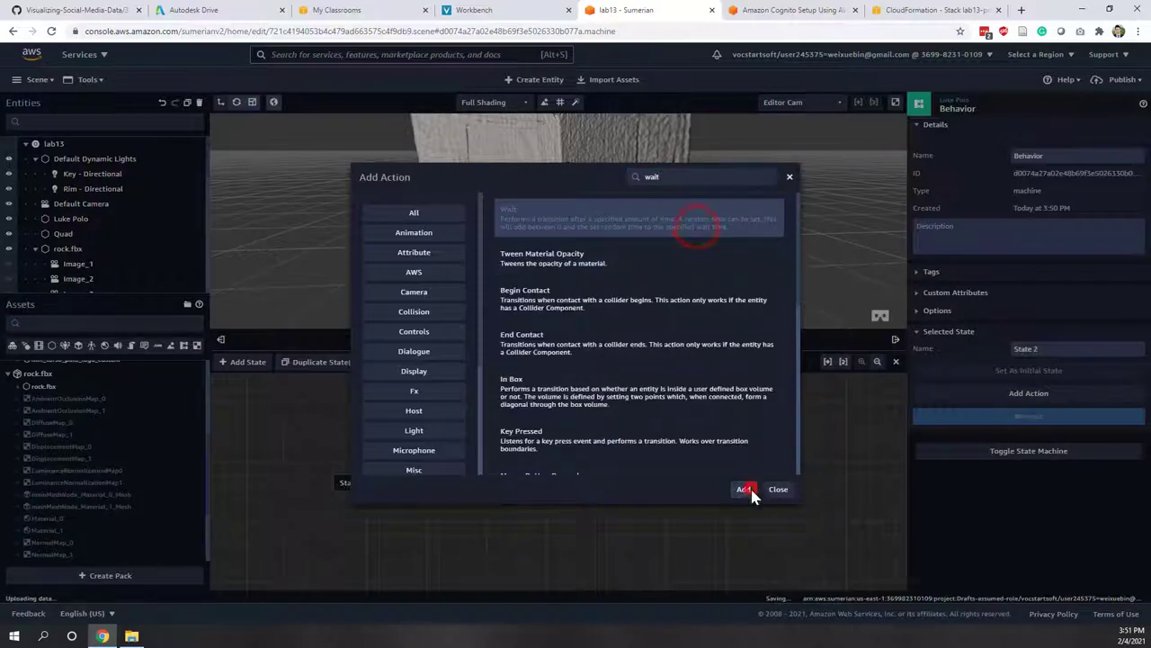
left_click(404, 499)
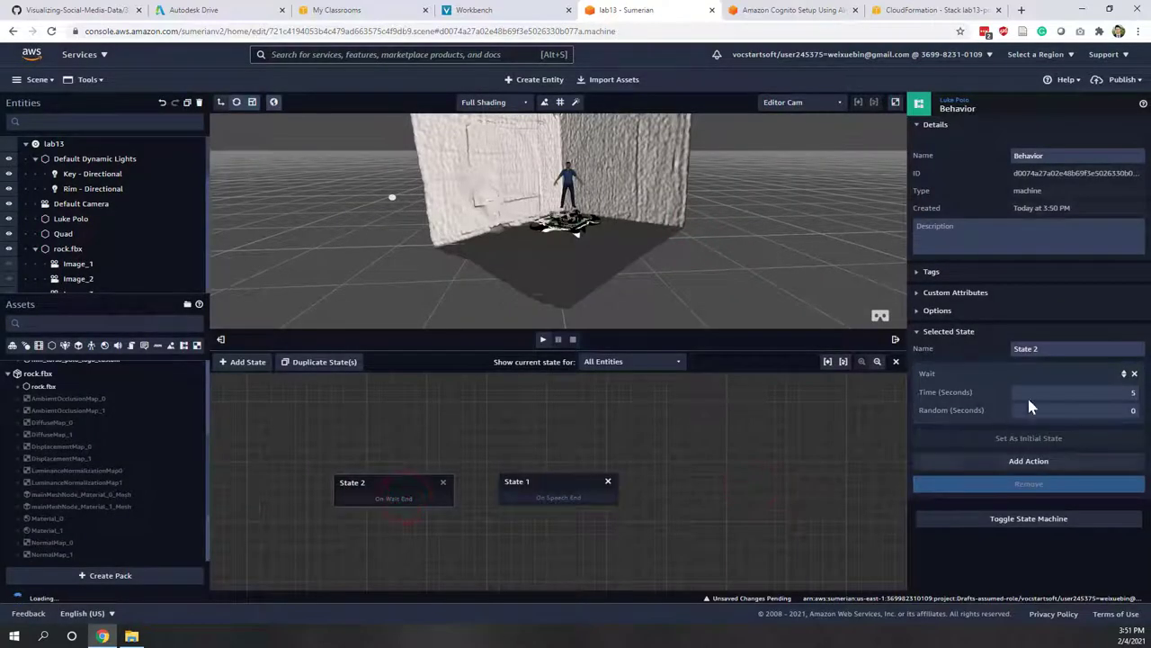
Connect State 2's On Wait End transition to State 1 and check State 1's Start Speech action.
left_click(421, 548)
left_click_drag(448, 499, 507, 508)
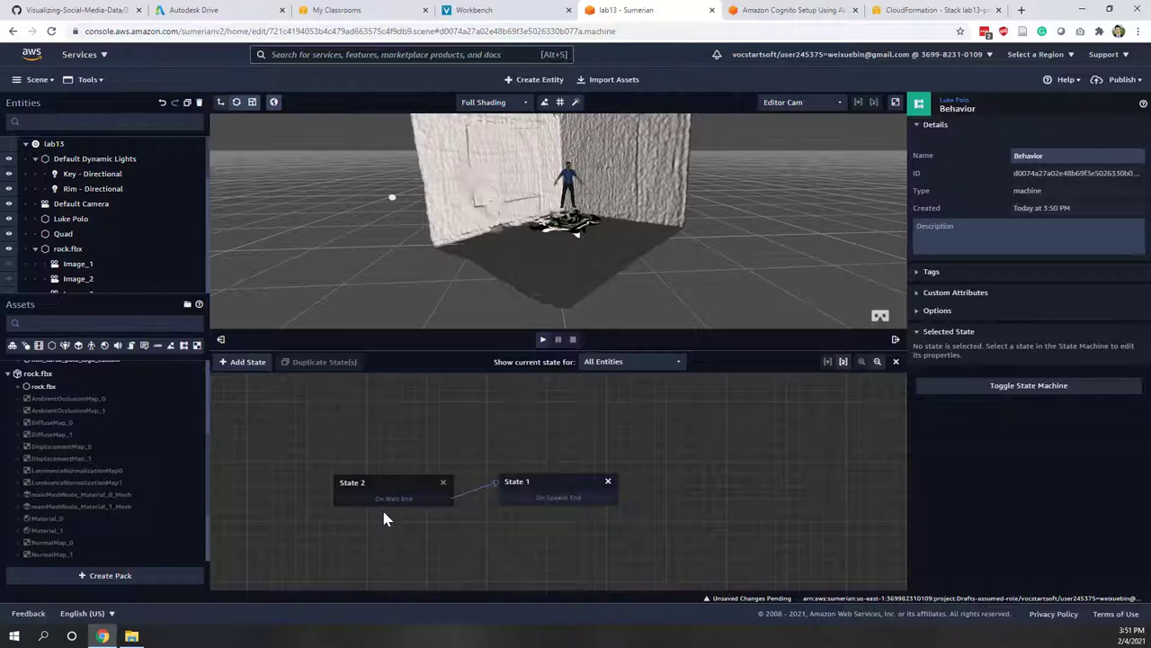
left_click(560, 499)
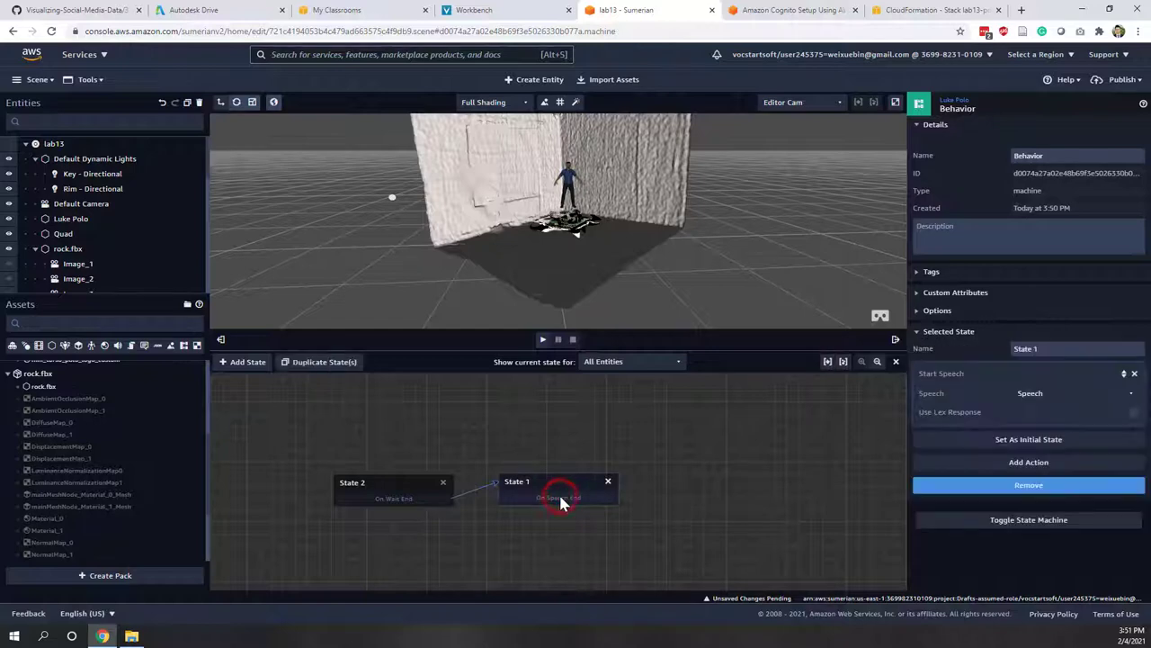
left_click(804, 474)
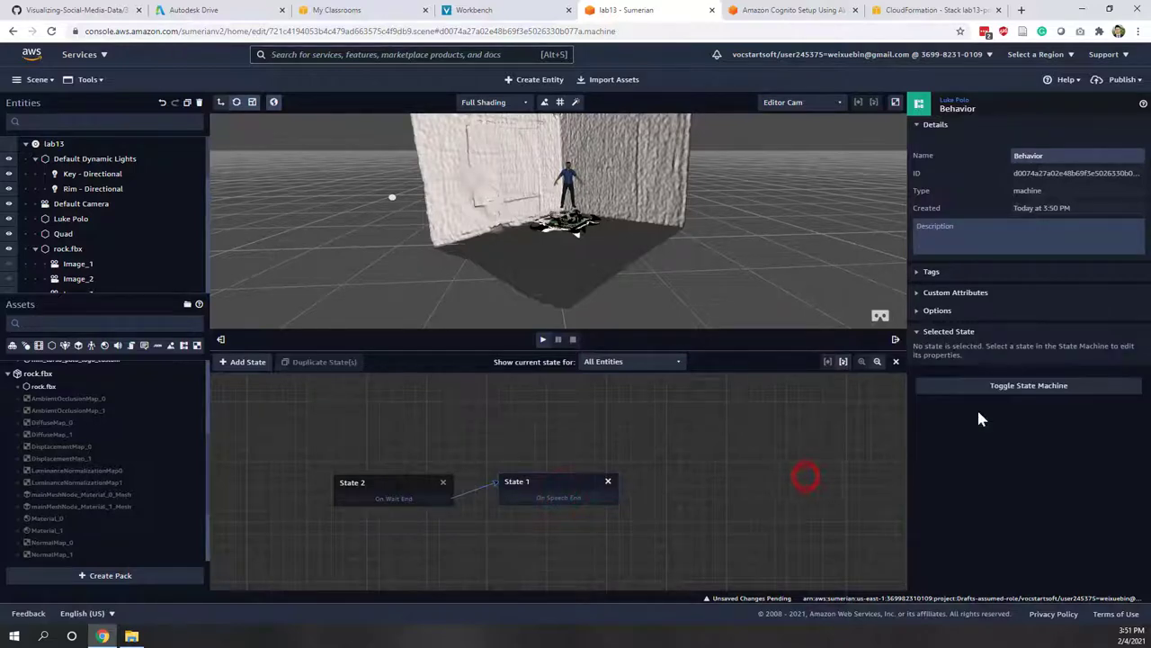
Review the Luke Polo host's Host, Speech and State Machine component settings.
left_click(568, 183)
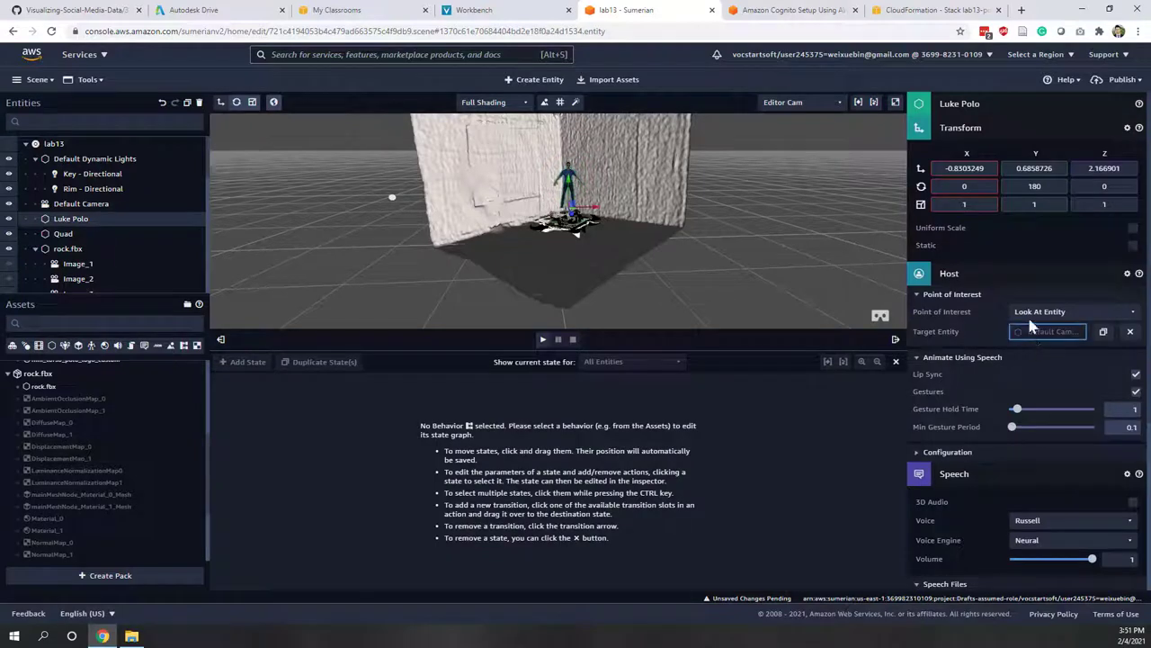
scroll(987, 432, "down", 2)
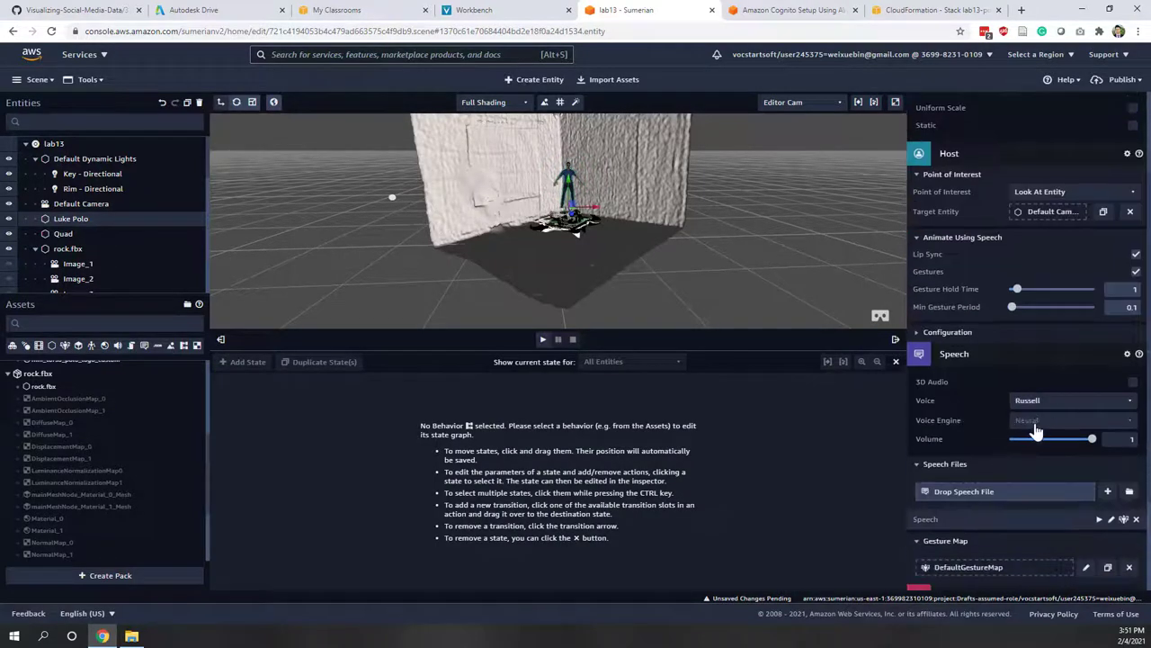
scroll(1035, 400, "down", 2)
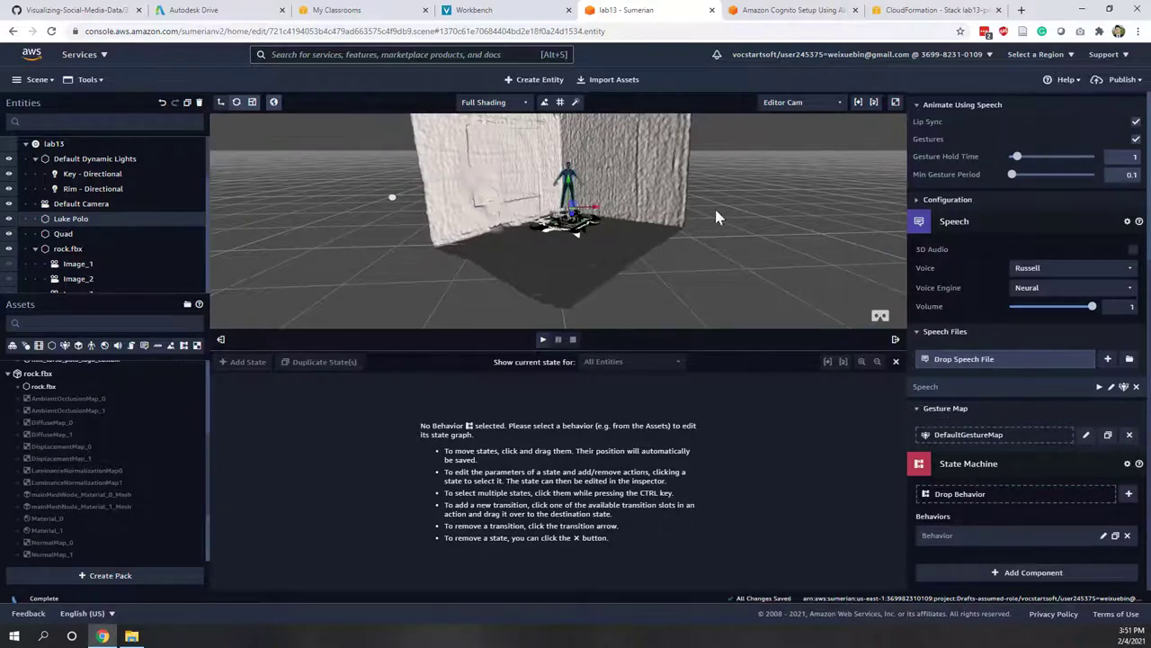
scroll(1015, 288, "up", 2)
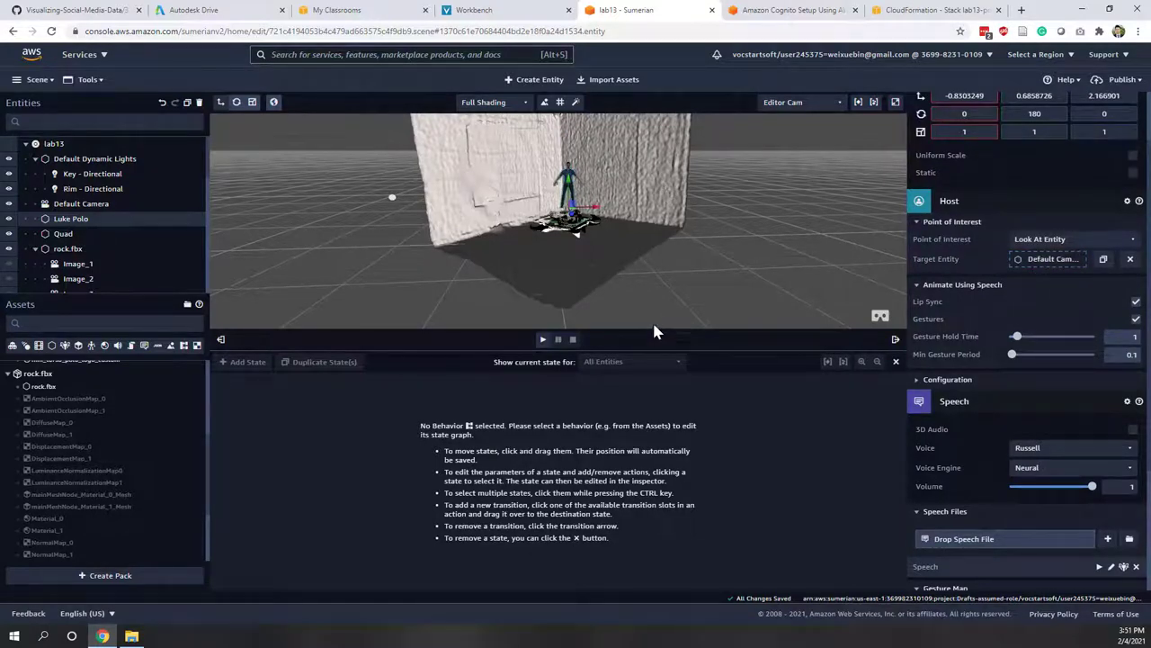
Enlarge the scene viewport and play the scene to test the host's speech behavior.
left_click_drag(644, 352, 660, 470)
left_click(685, 411)
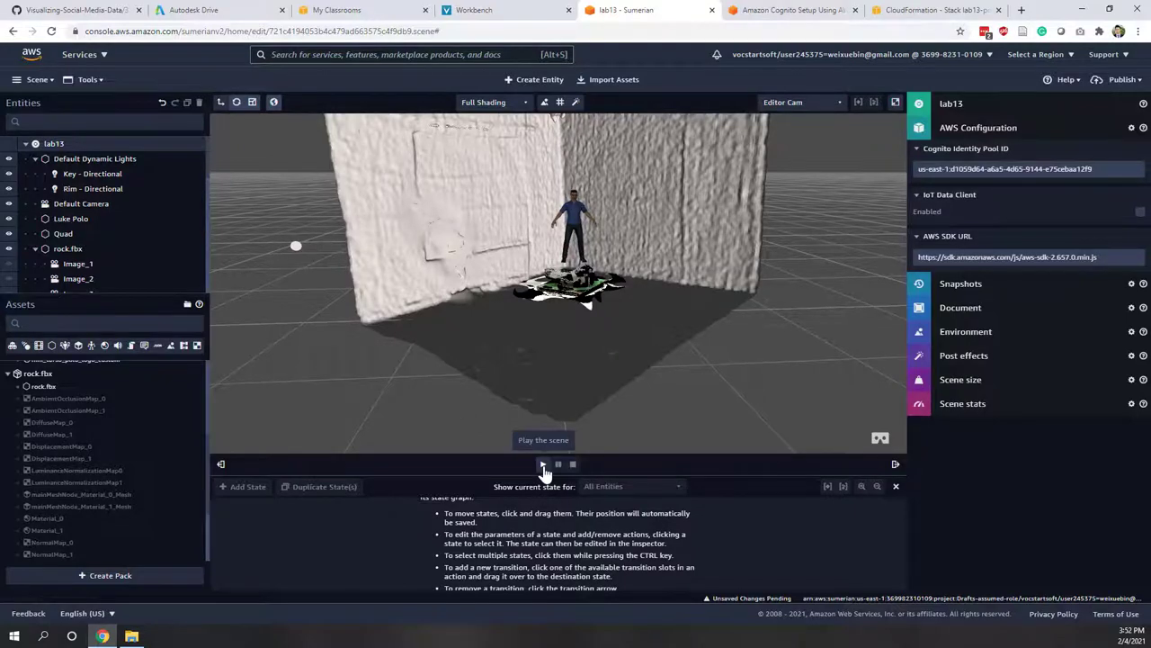
left_click(543, 465)
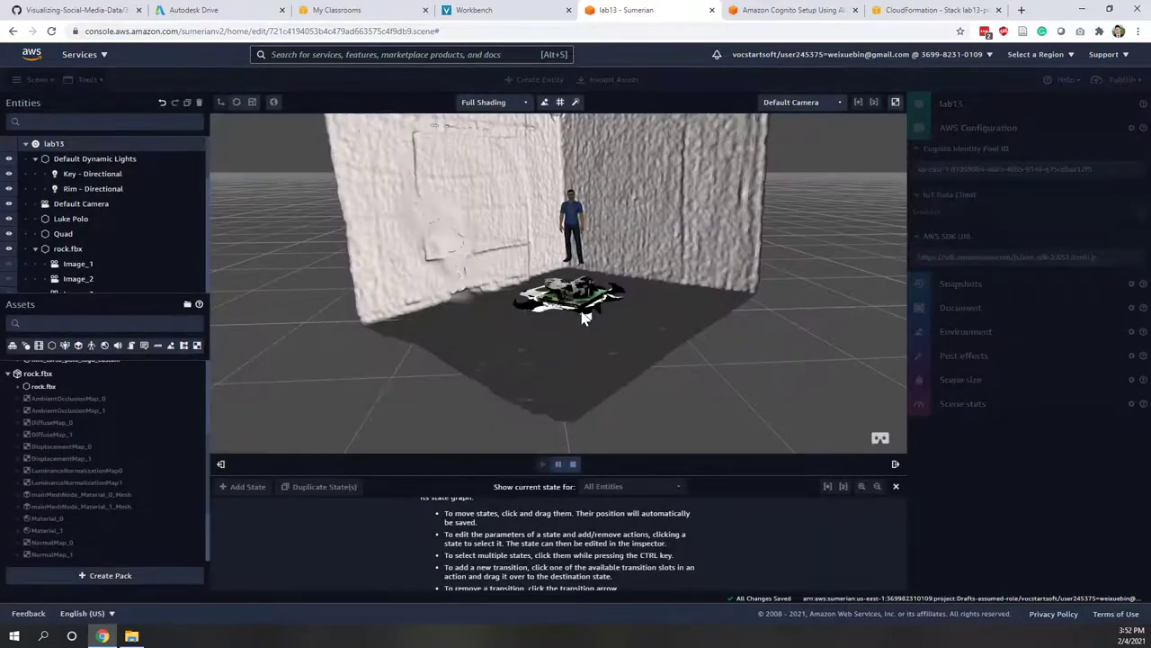
left_click(586, 310)
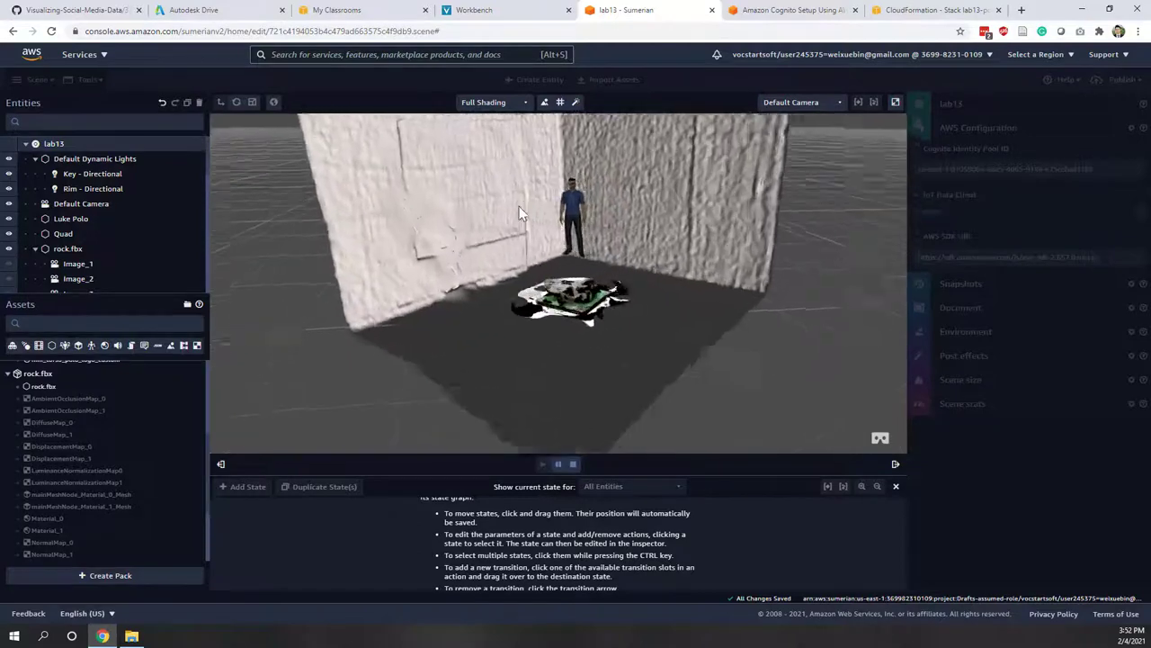
left_click(591, 259)
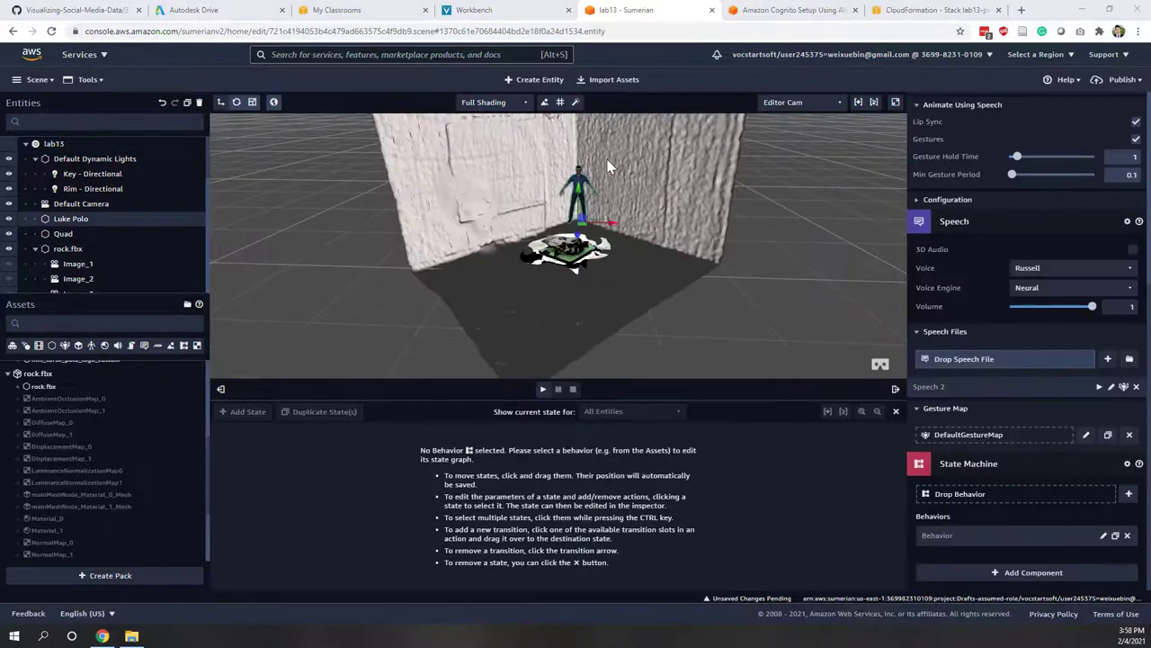
Set the voice engine of the Luke Polo host's Speech component to Standard.
left_click_drag(580, 317, 544, 309)
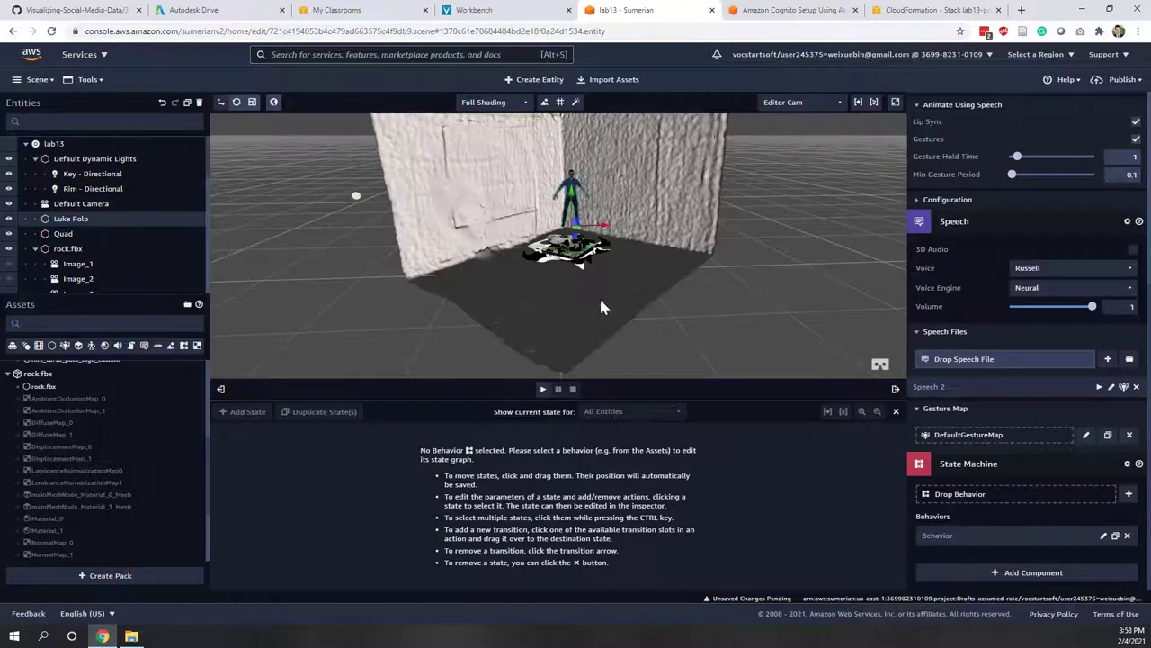
left_click(1033, 288)
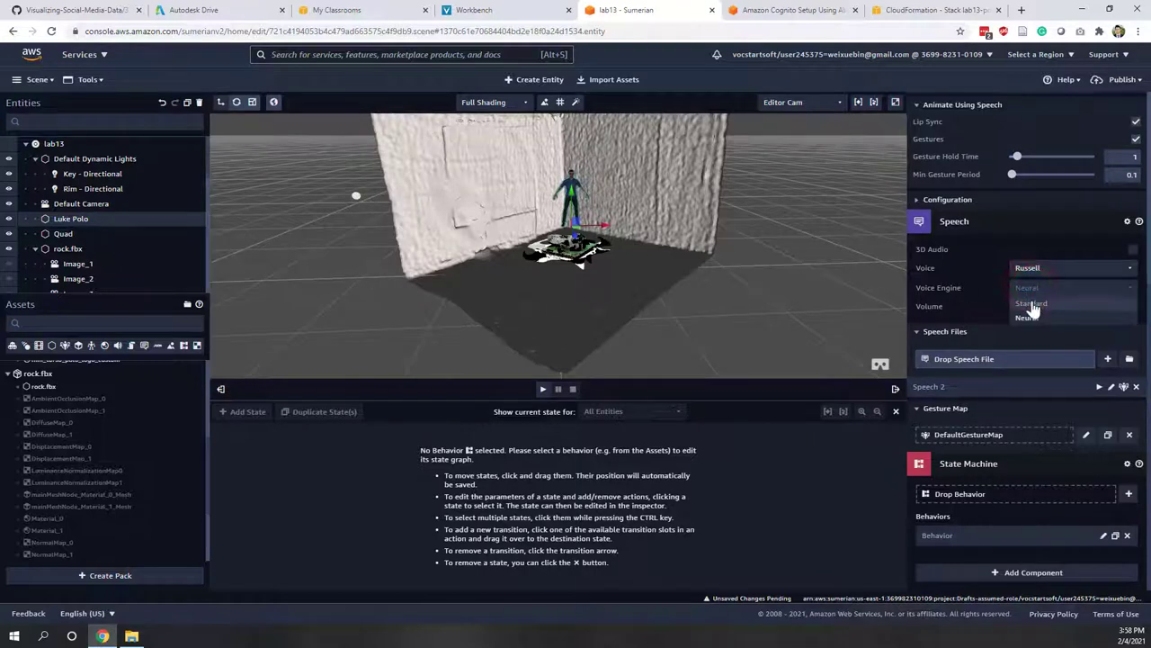
left_click(1032, 304)
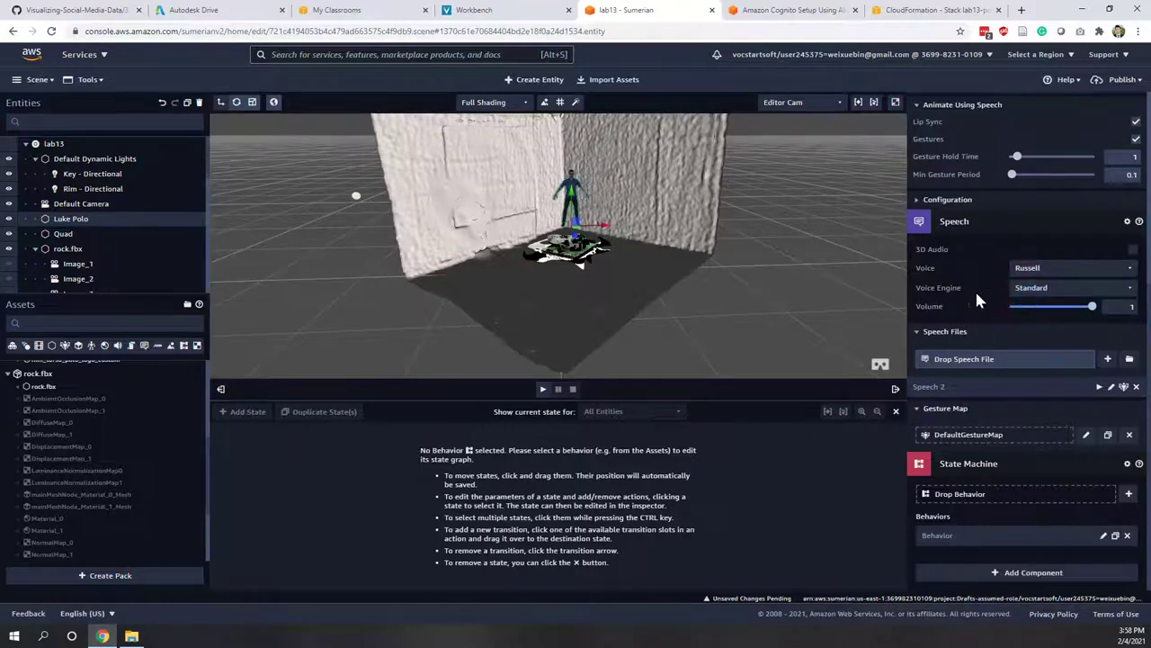
left_click(1048, 289)
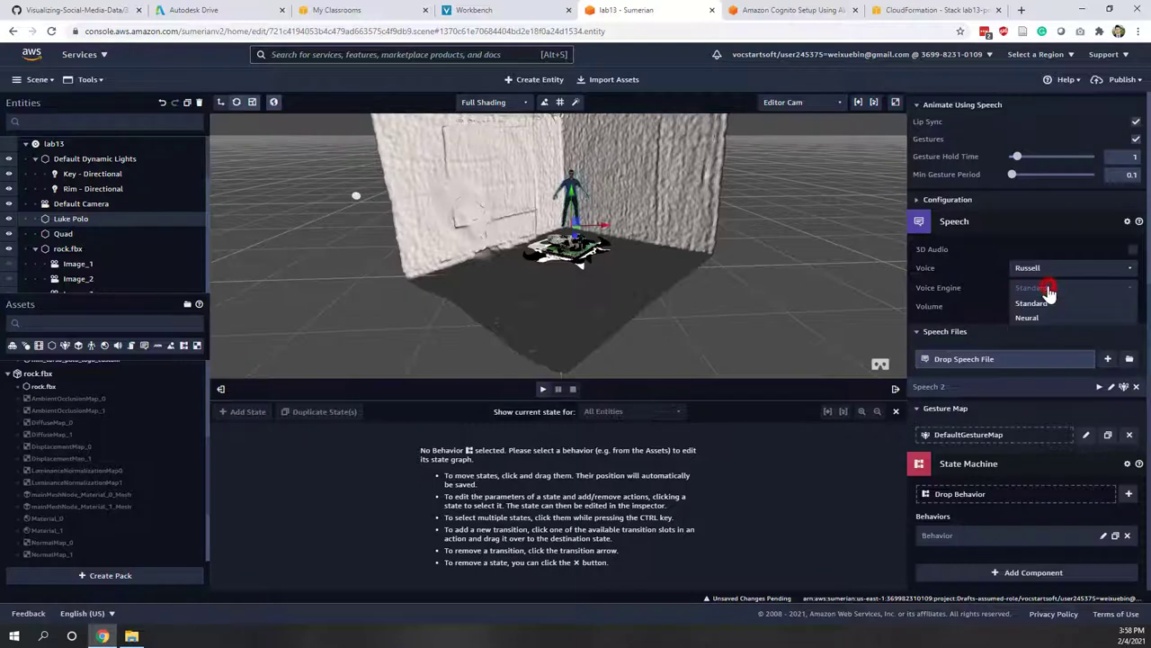
left_click(966, 298)
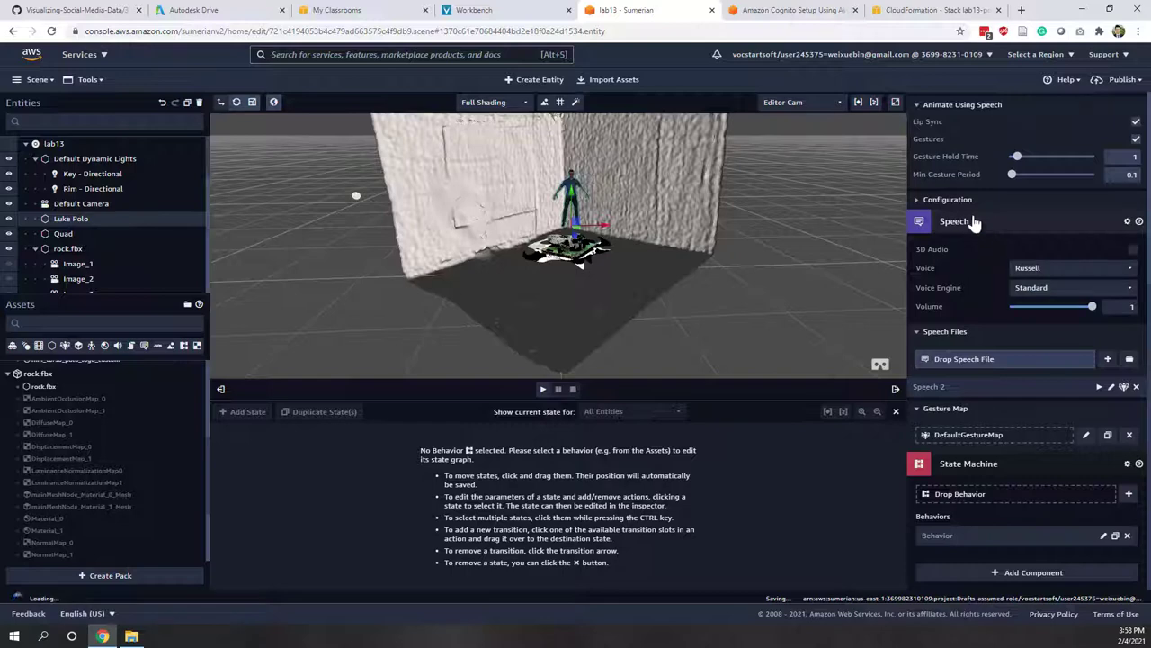
Play the scene, watch the host speak from several camera angles and stop the playback.
left_click(542, 389)
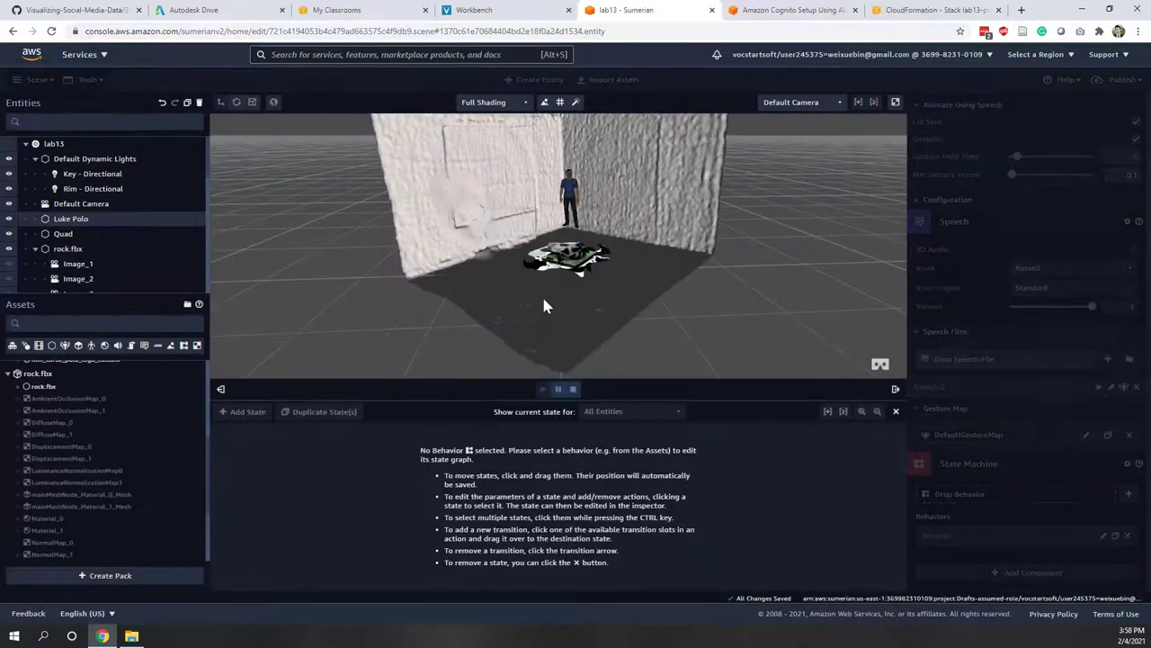
left_click(547, 295)
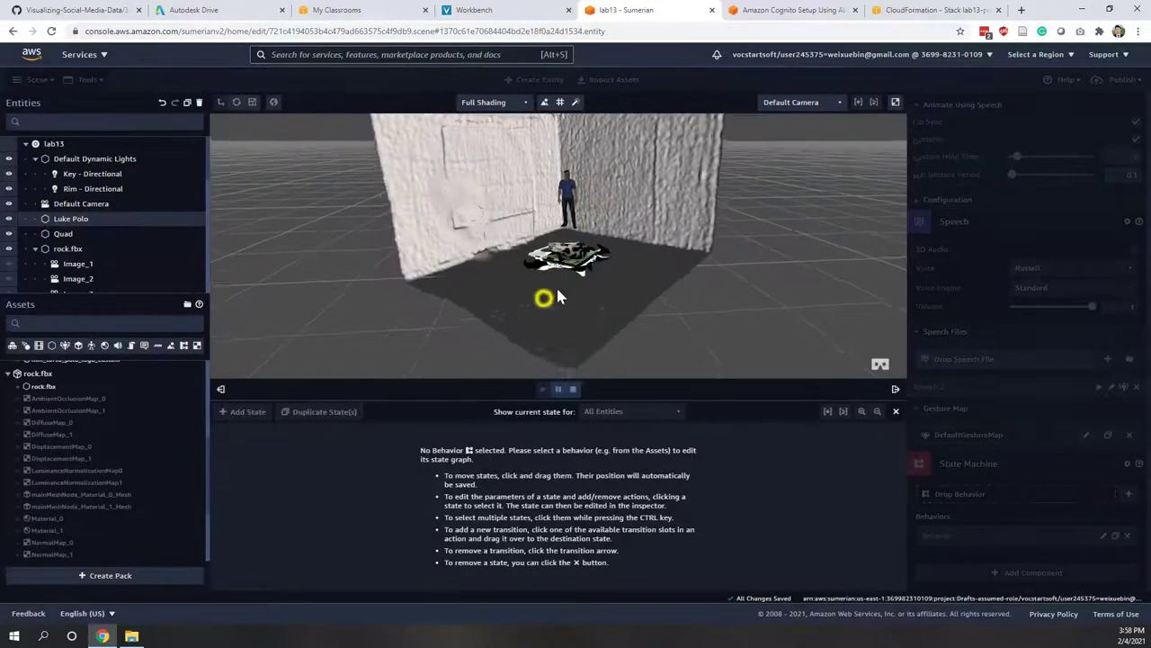
left_click_drag(589, 297, 552, 301)
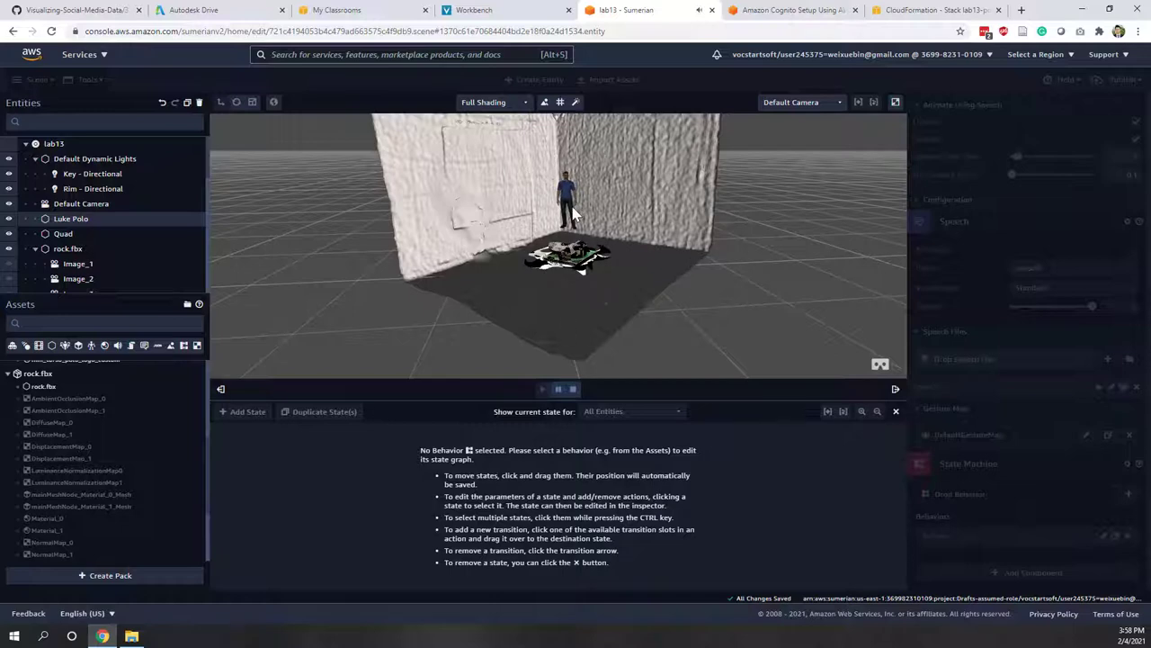
left_click_drag(484, 272, 537, 134)
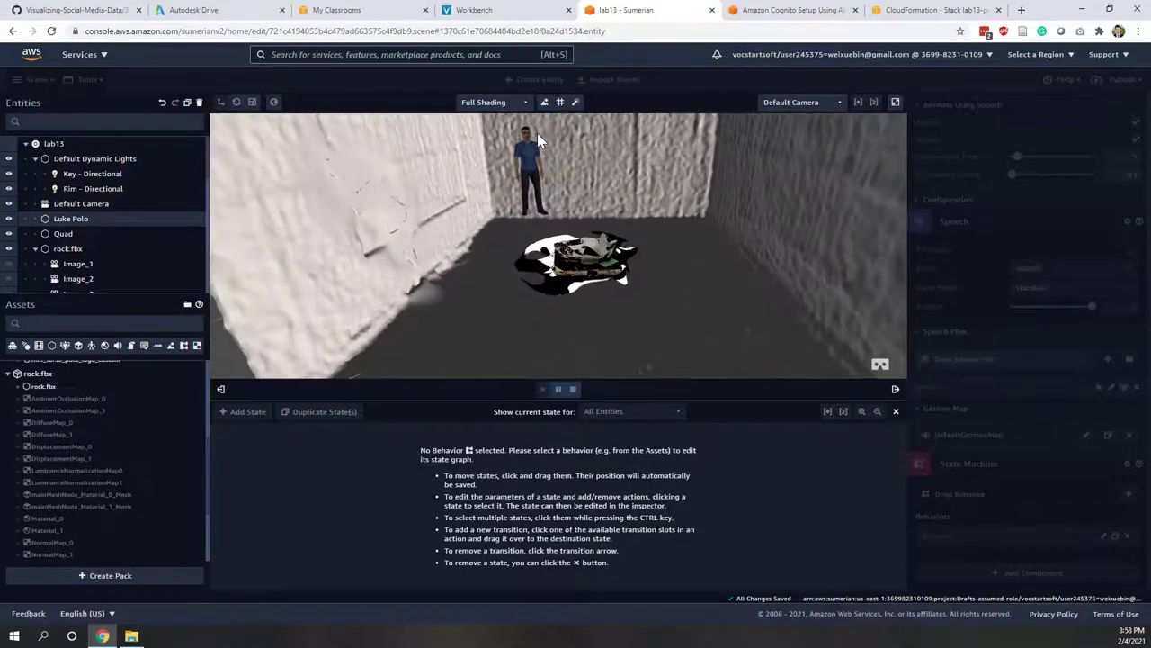
left_click_drag(527, 226, 508, 212)
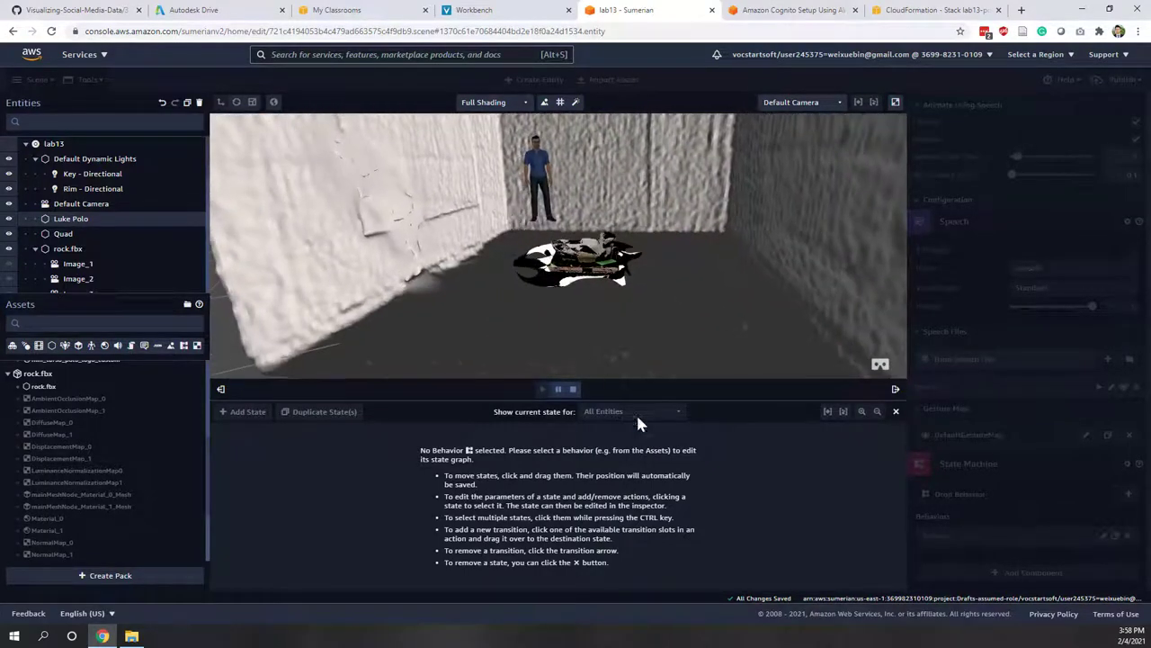
left_click(573, 390)
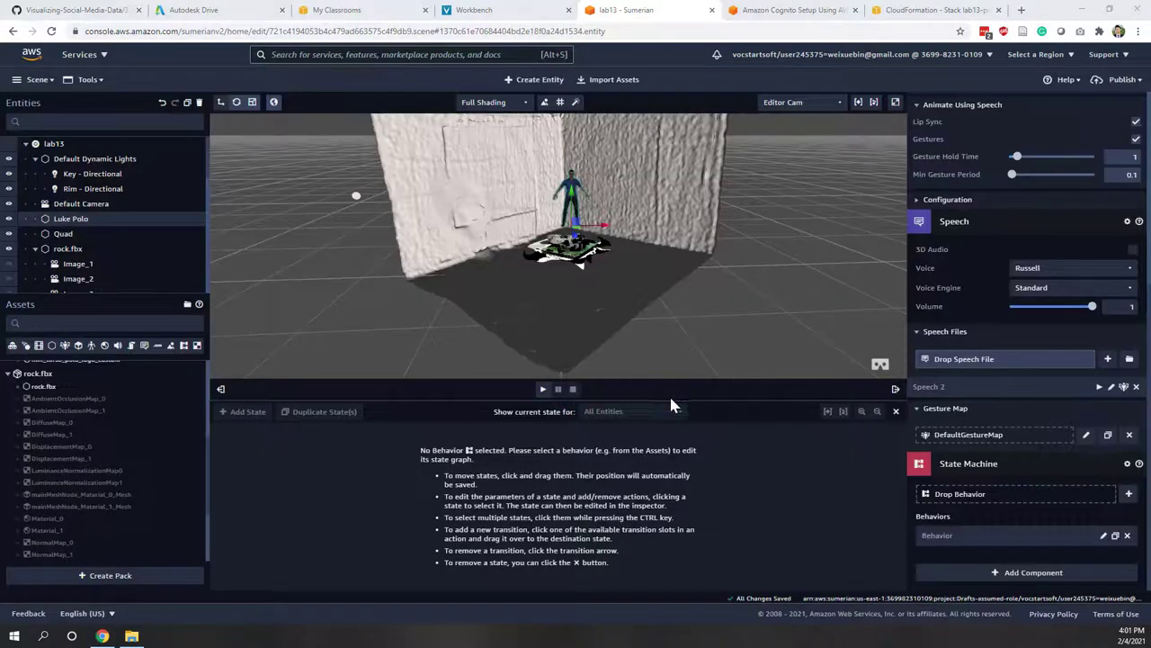
Enlarge the scene viewport over the state machine editor and clear the host selection.
left_click_drag(674, 401, 663, 305)
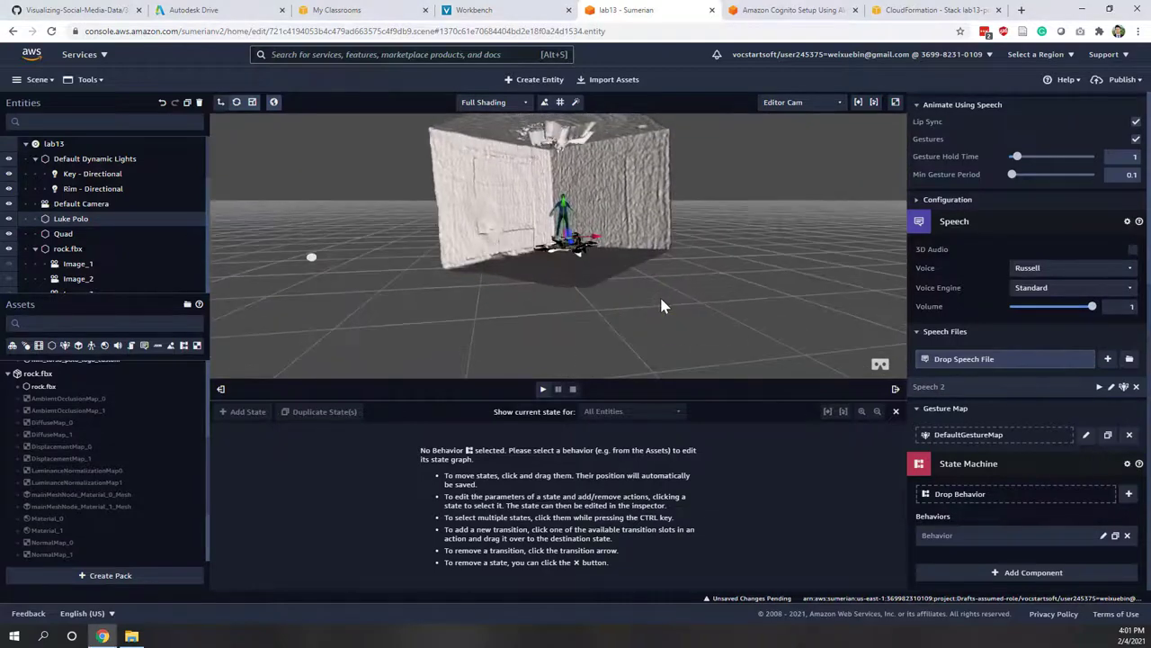
left_click(660, 304)
left_click_drag(594, 401, 569, 500)
right_click(604, 368)
left_click(589, 382)
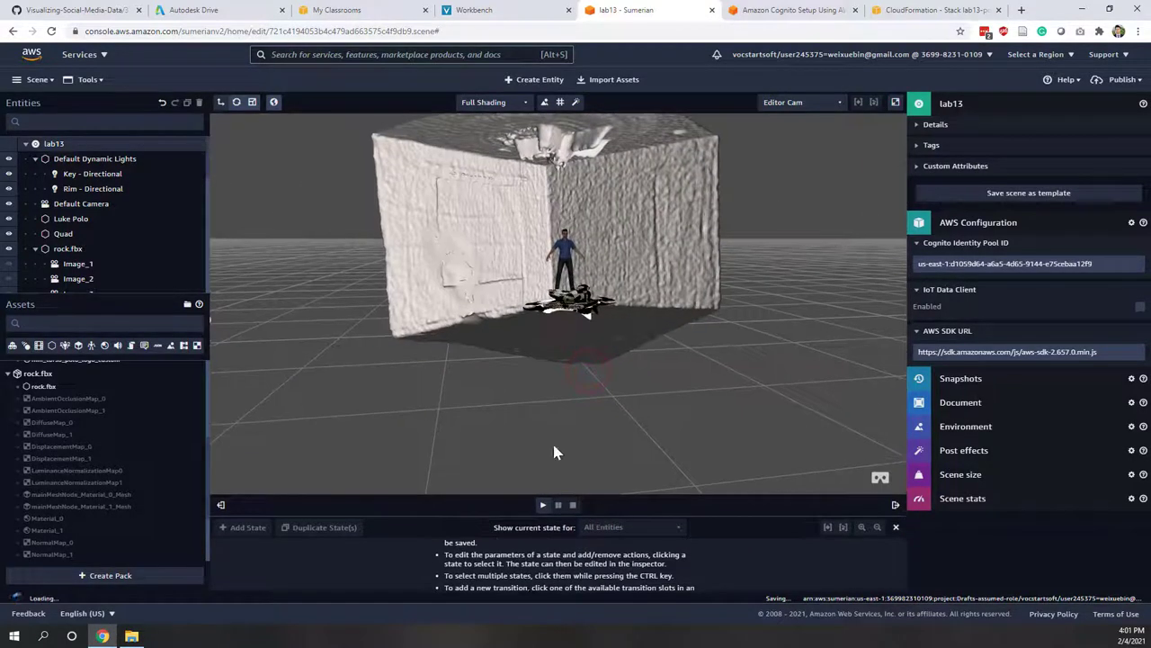
mouse_move(593, 383)
left_mouse_down()
mouse_move(551, 407)
mouse_move(517, 402)
mouse_move(625, 420)
mouse_move(687, 409)
mouse_move(659, 389)
mouse_move(604, 402)
left_mouse_up()
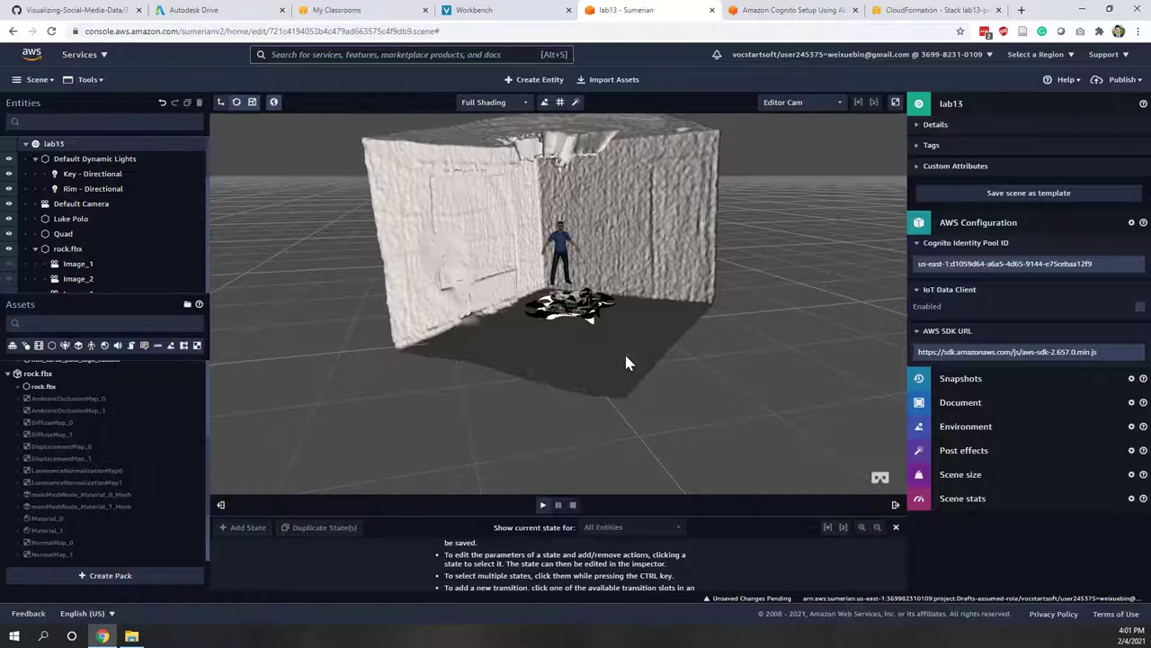
Search the Sumerian asset library for "vr" and import the CoreVR asset pack into the scene.
left_click(612, 83)
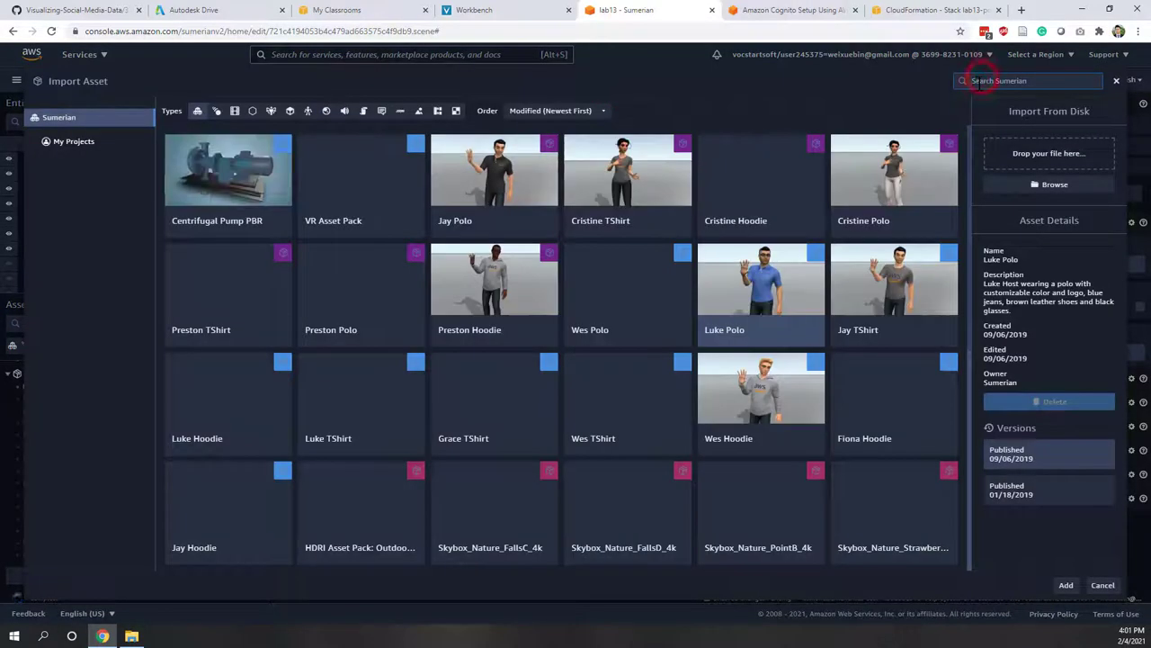
left_click(981, 80)
type("vr")
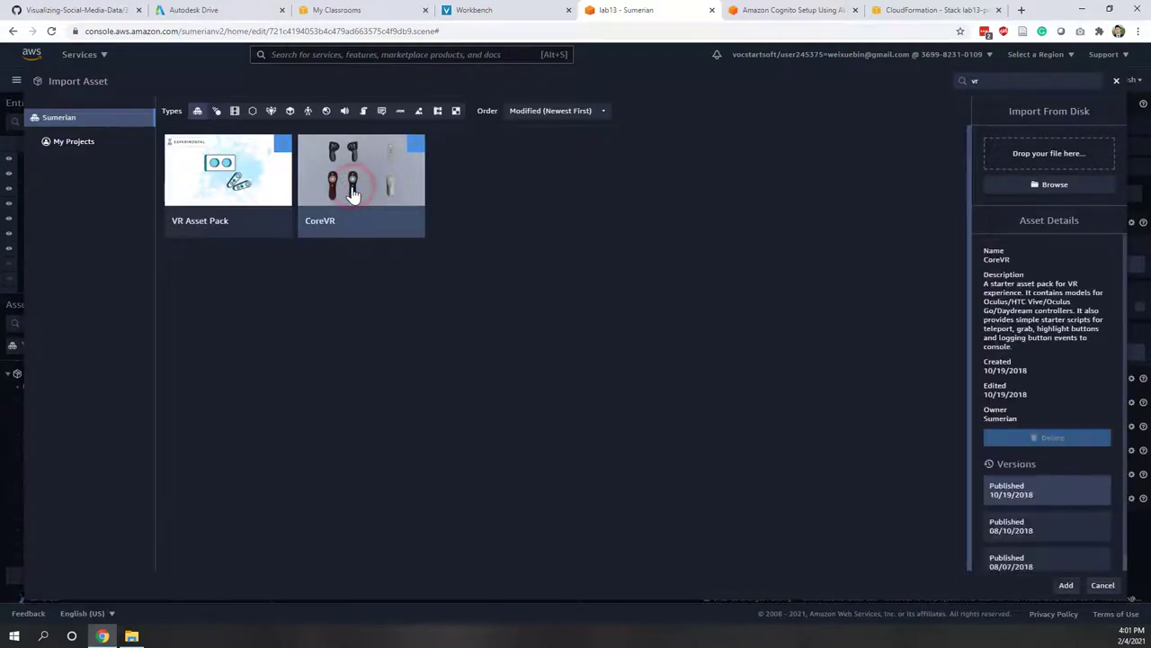
left_click(1066, 584)
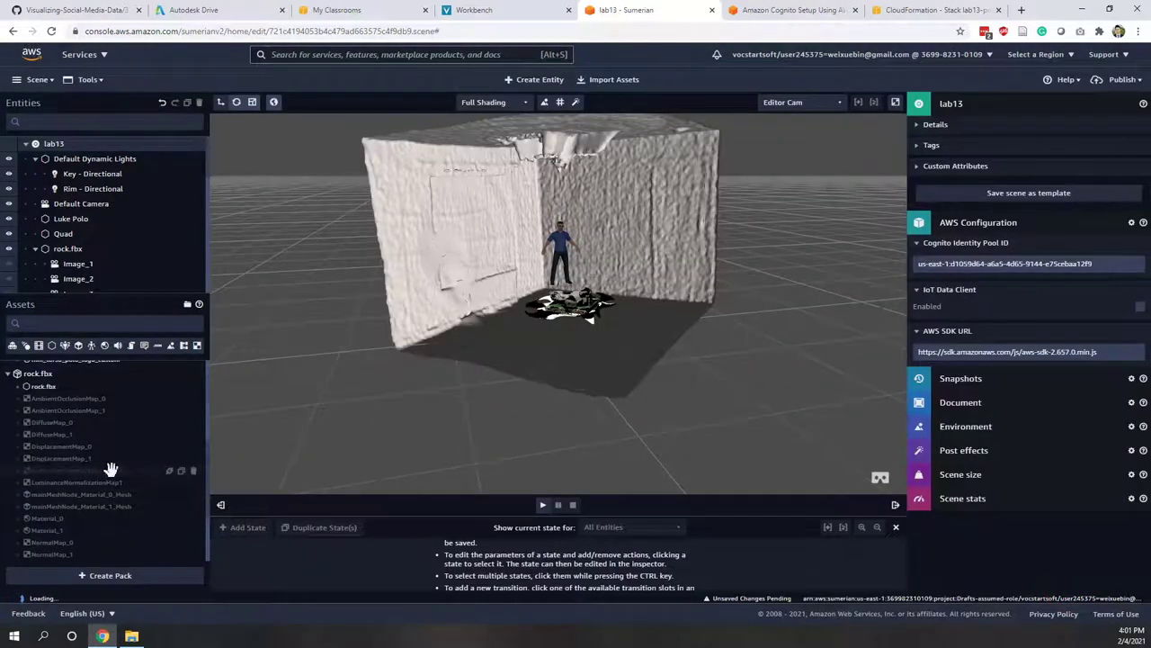
Search the scene assets for "VRC" and add the VRCameraRig entity from the CoreVR pack to the scene.
scroll(110, 470, "down", 10)
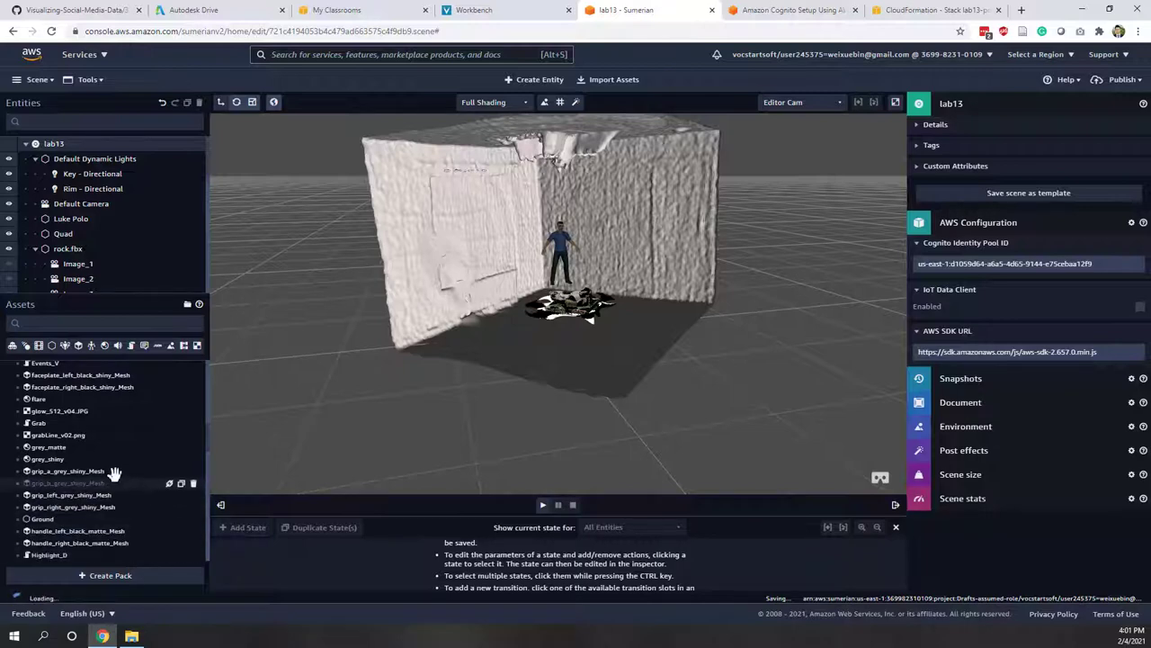
scroll(112, 471, "up", 5)
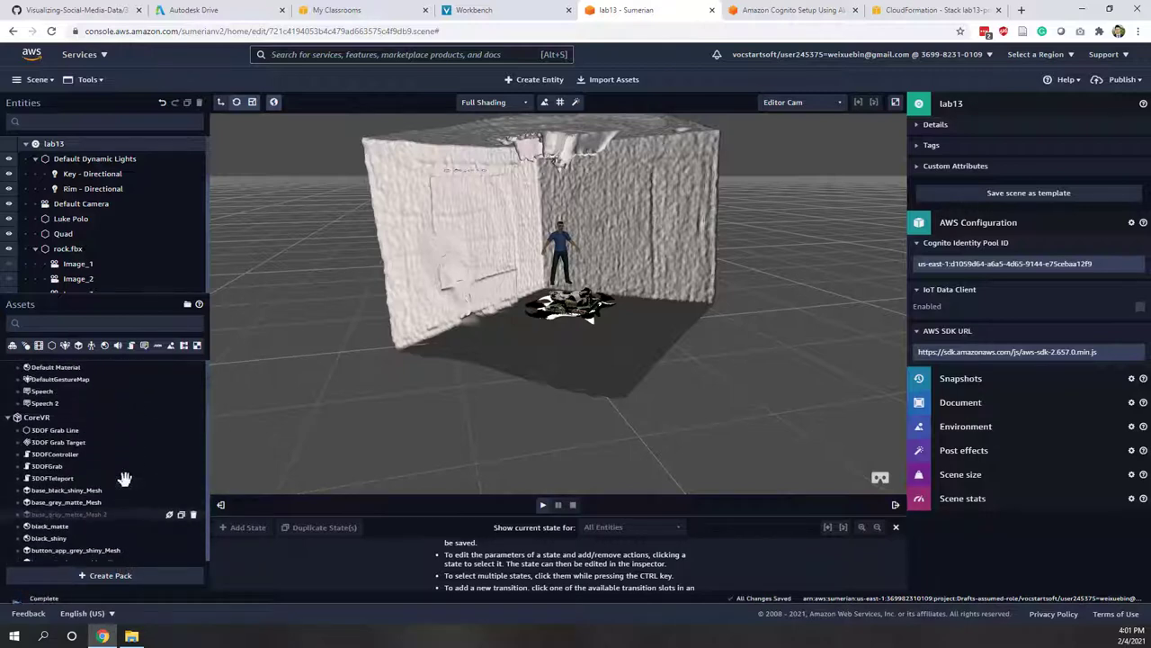
scroll(124, 479, "up", 1)
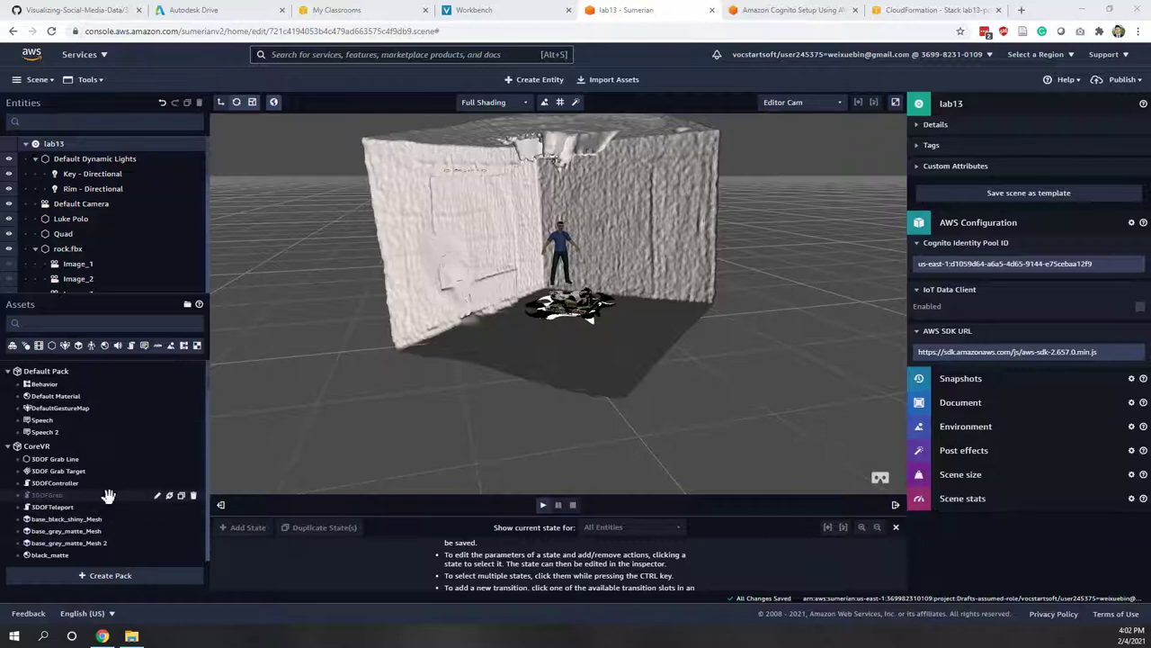
scroll(108, 493, "down", 10)
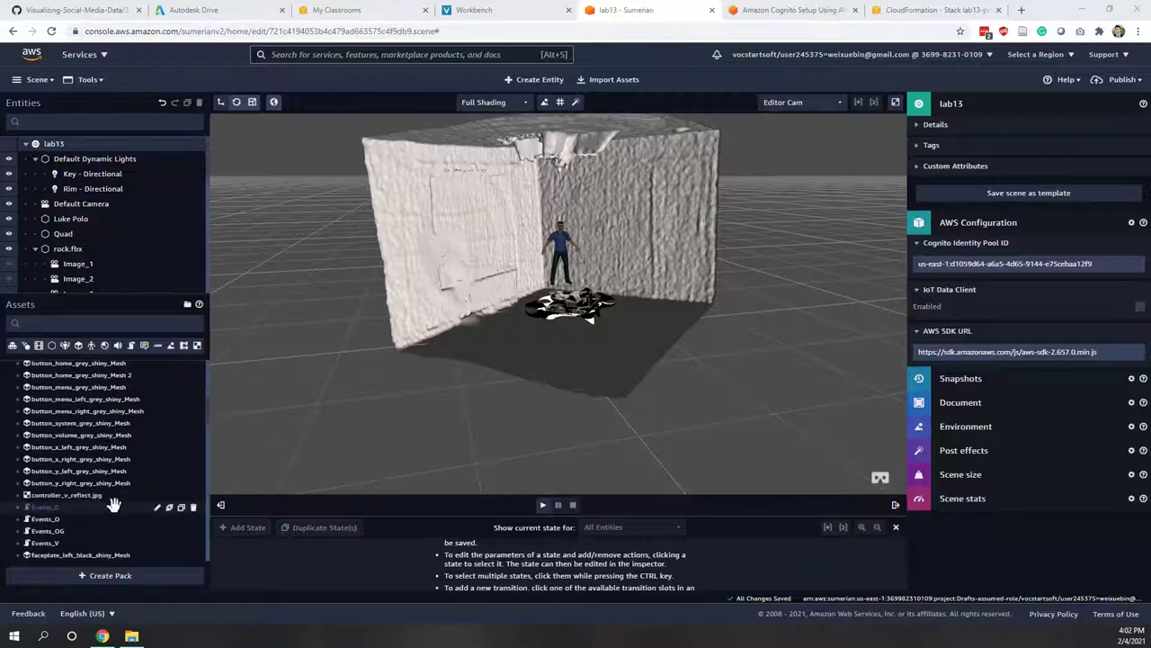
scroll(112, 505, "down", 5)
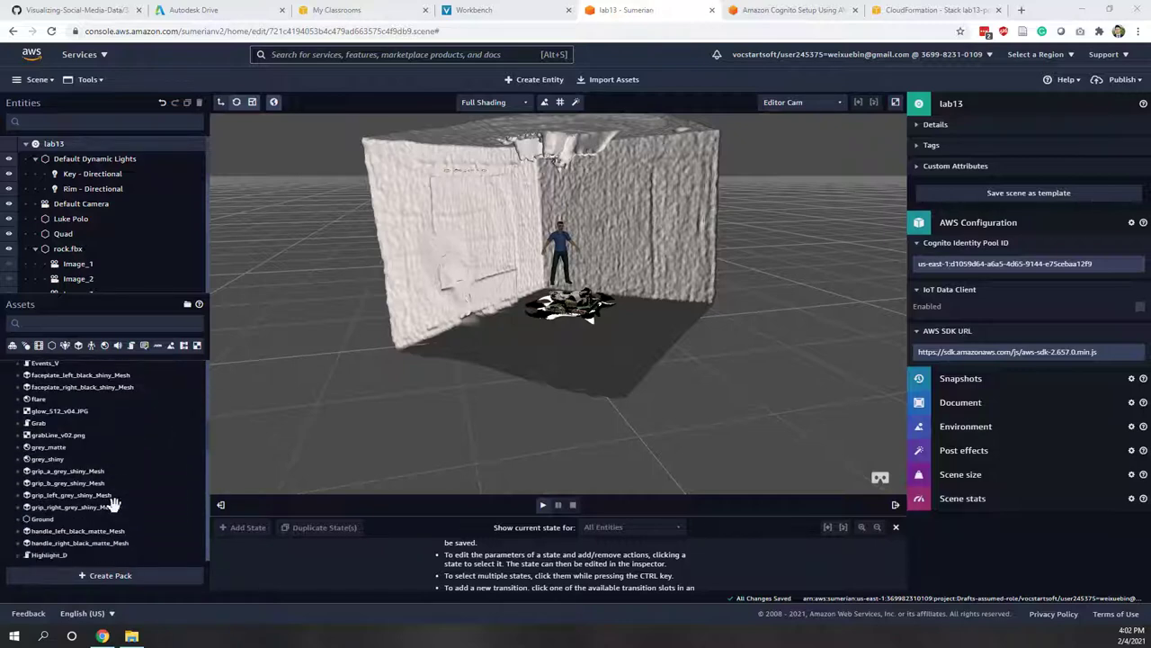
scroll(113, 505, "down", 2)
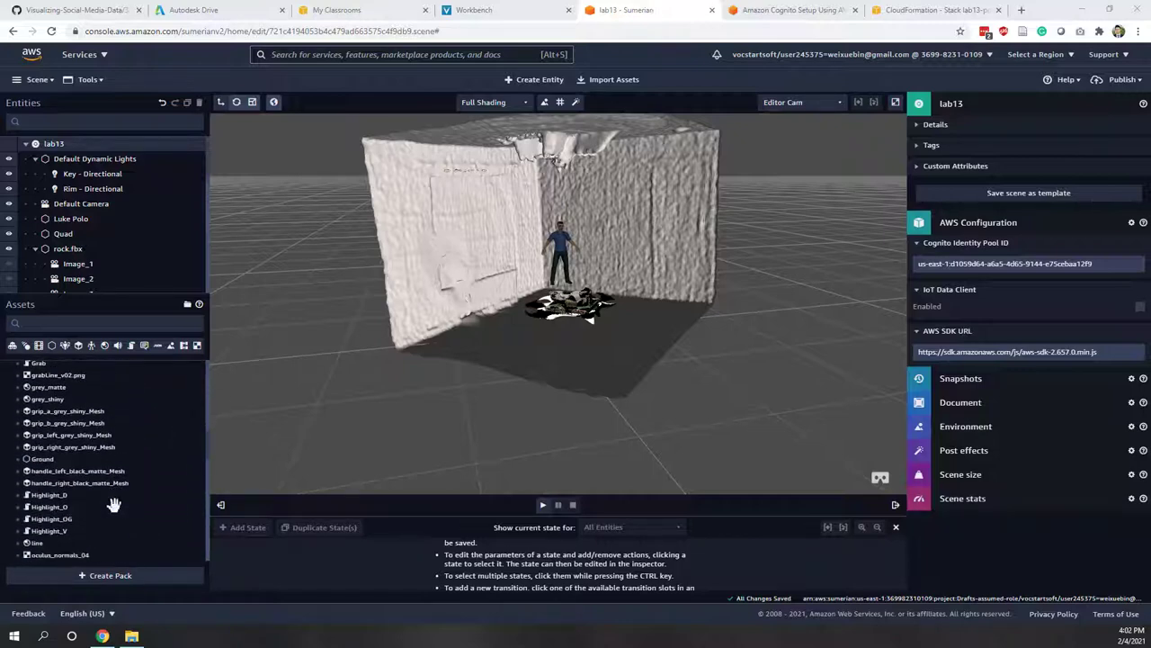
scroll(113, 505, "down", 3)
left_click(82, 325)
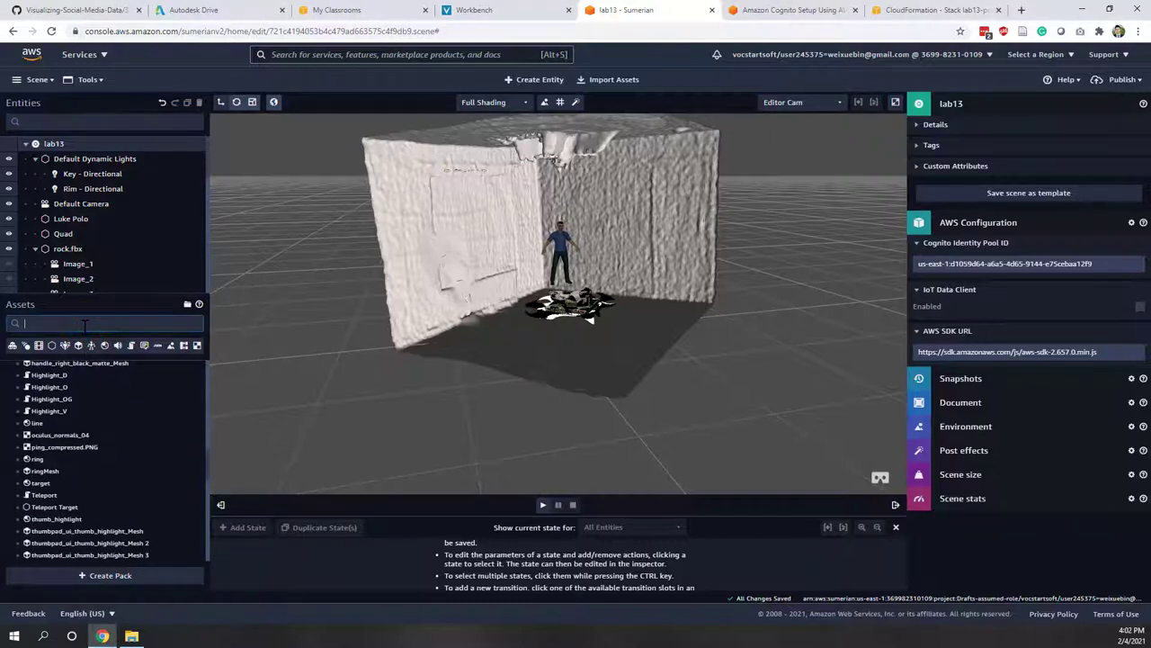
type("VRC")
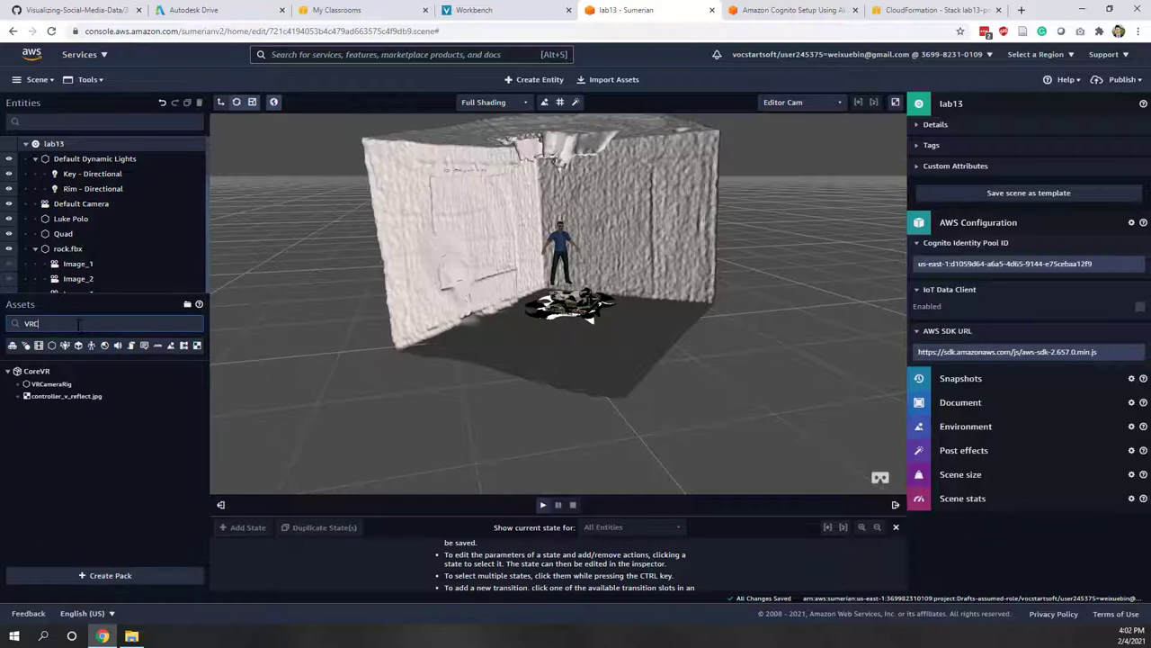
left_click_drag(51, 379, 308, 335)
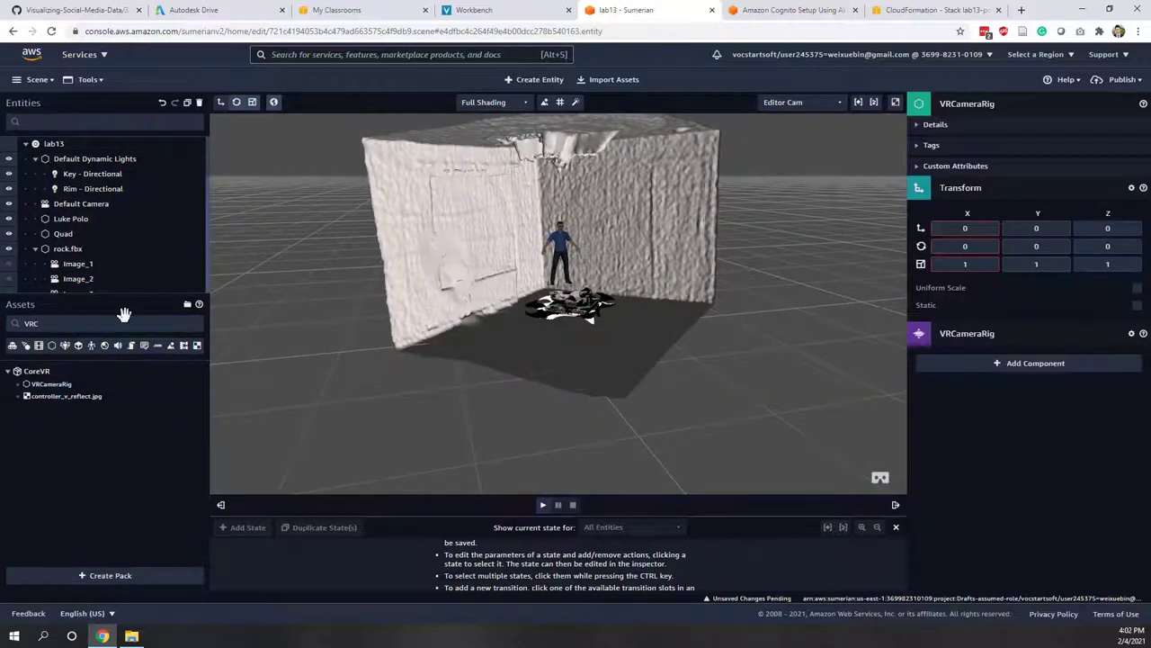
Enlarge the entity list, collapse rock.fbx, and enable StartAtCurrentCamera and CurrentVRCameraRig in the VRCameraRig component.
left_click_drag(121, 292, 133, 349)
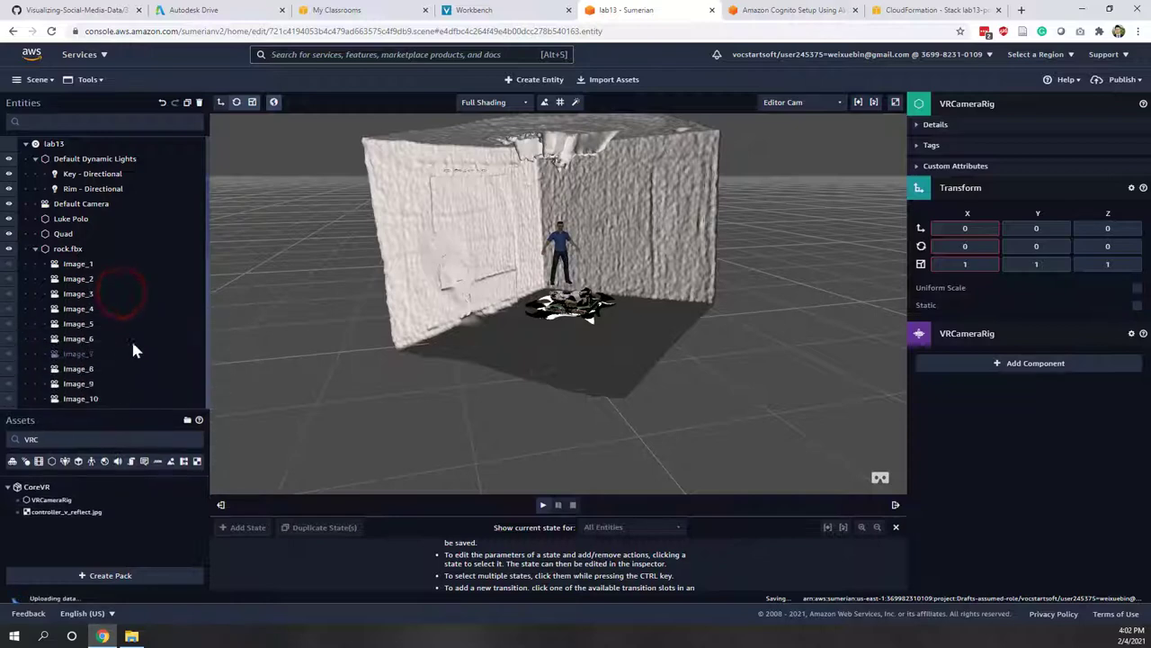
left_click(35, 248)
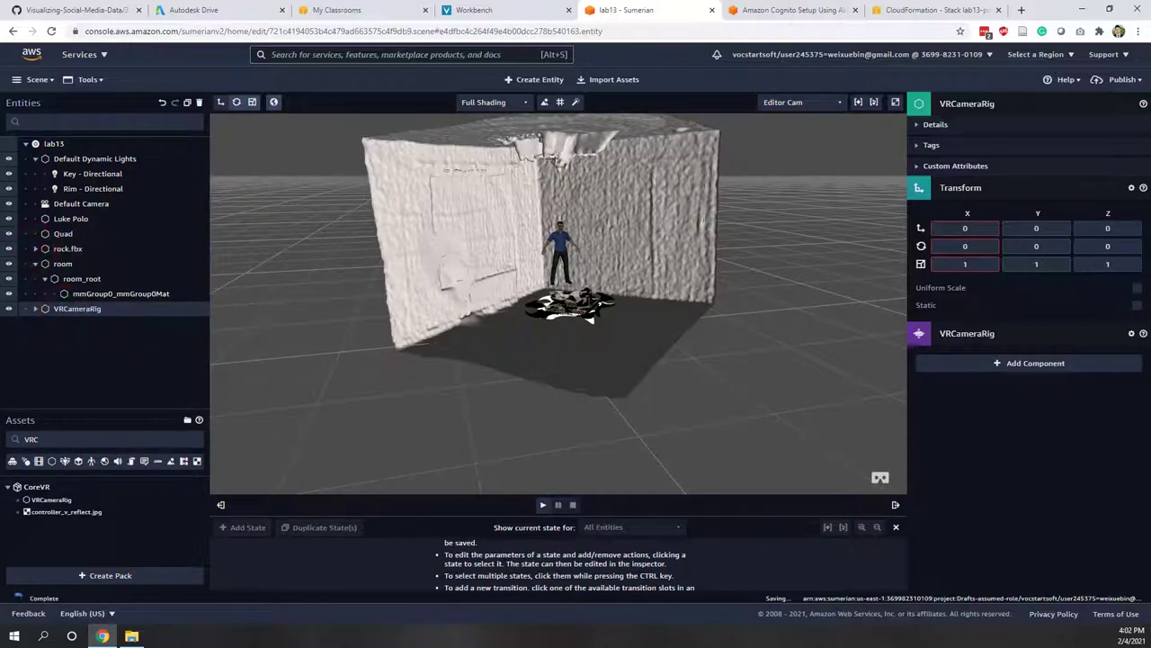
left_click(1132, 334)
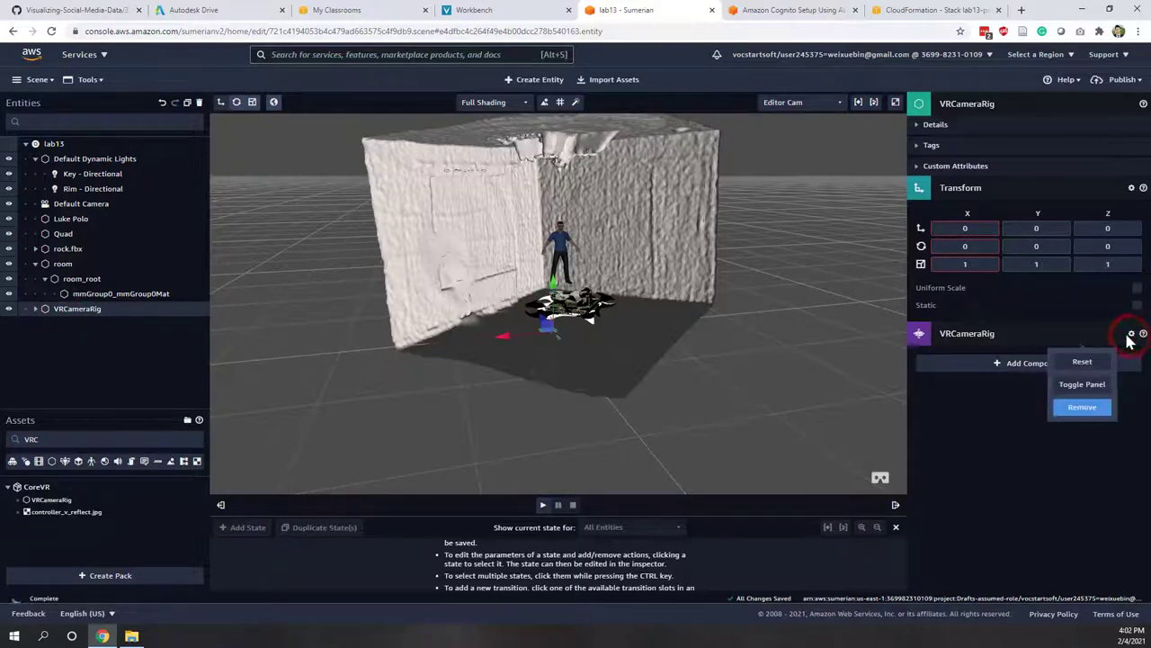
left_click(966, 430)
left_click(959, 339)
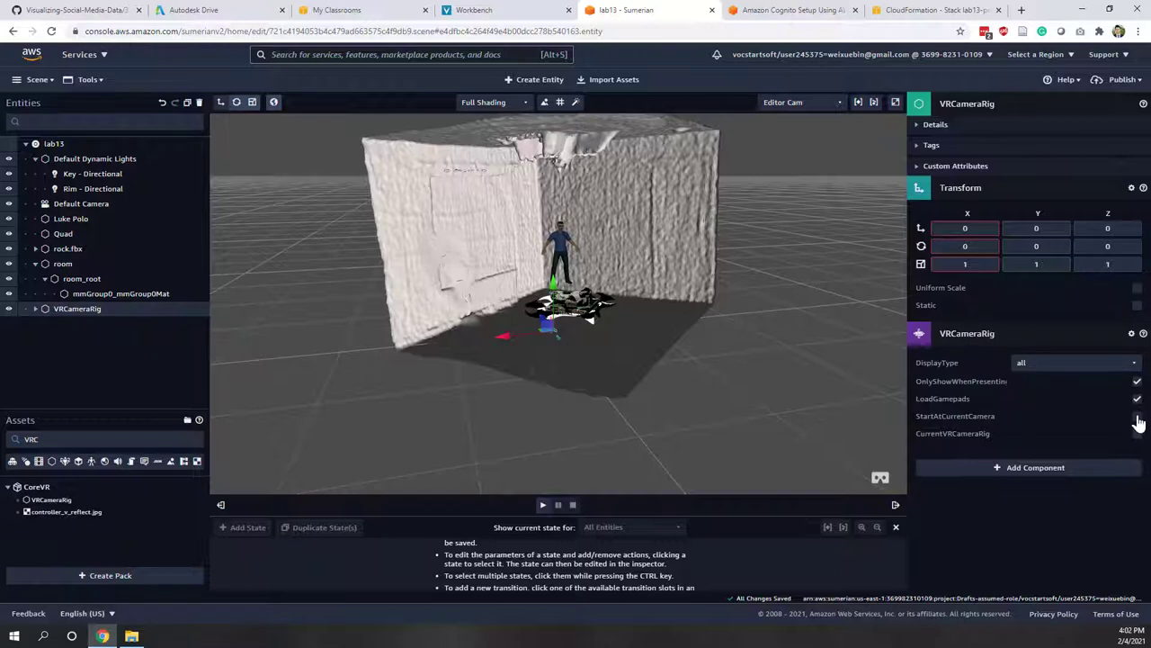
left_click(1137, 417)
left_click(1137, 433)
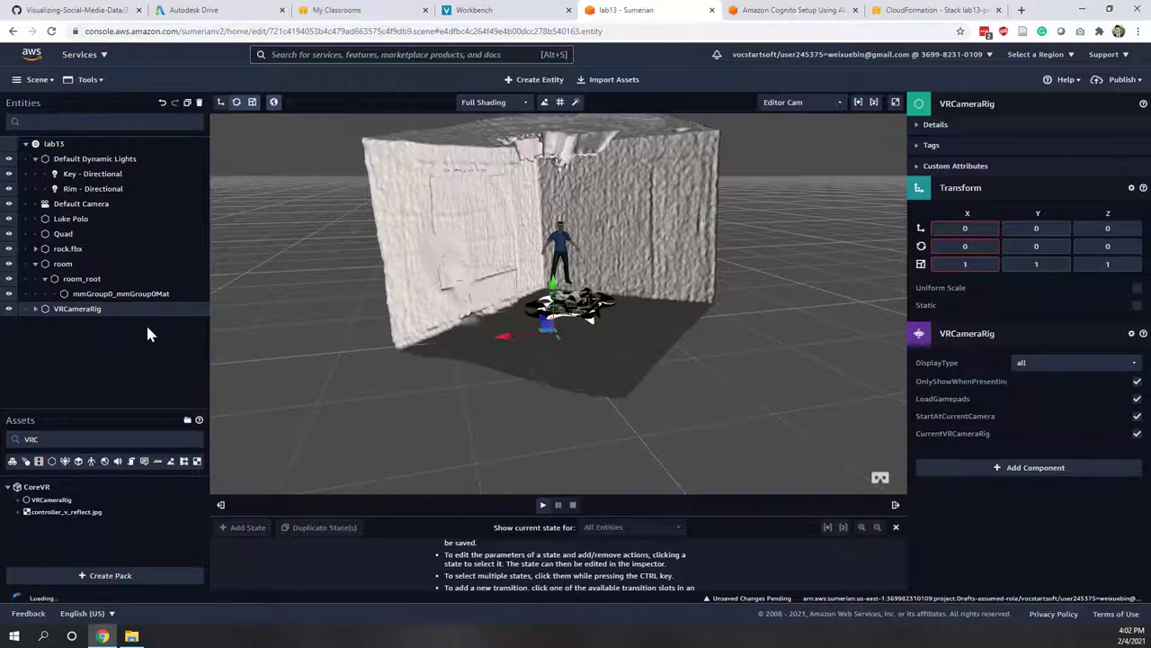
Move the HMDCamera entity under the VRCameraRig's Tracker to about X -2.01, Y 2.17.
left_click(33, 311)
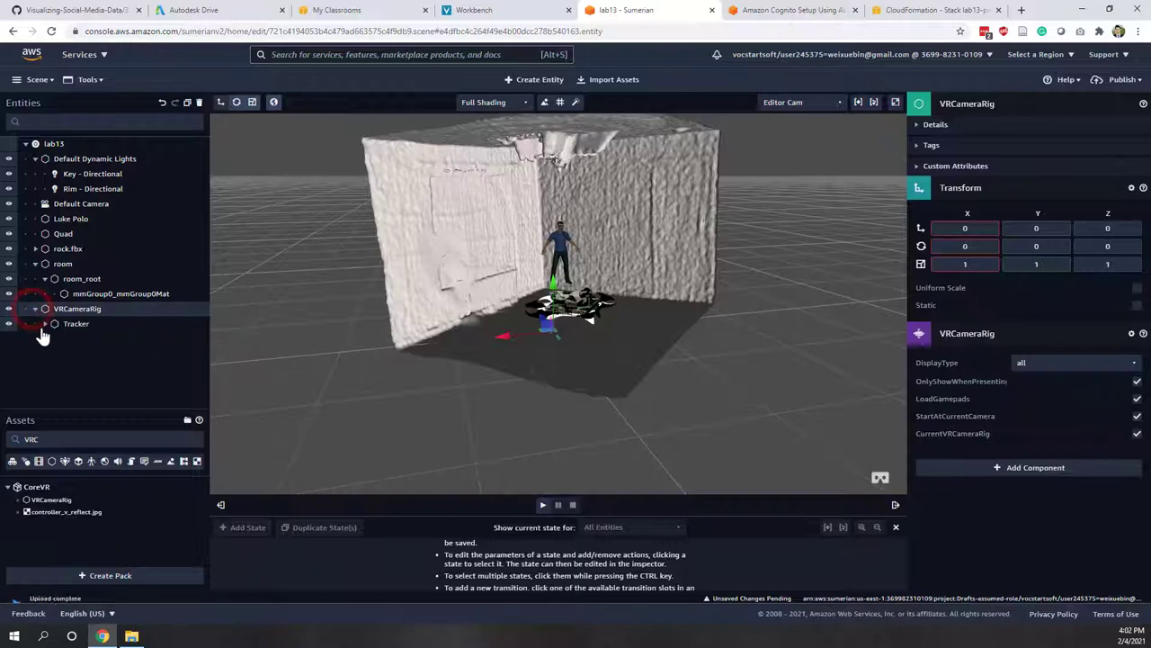
left_click(44, 324)
scroll(128, 313, "down", 1)
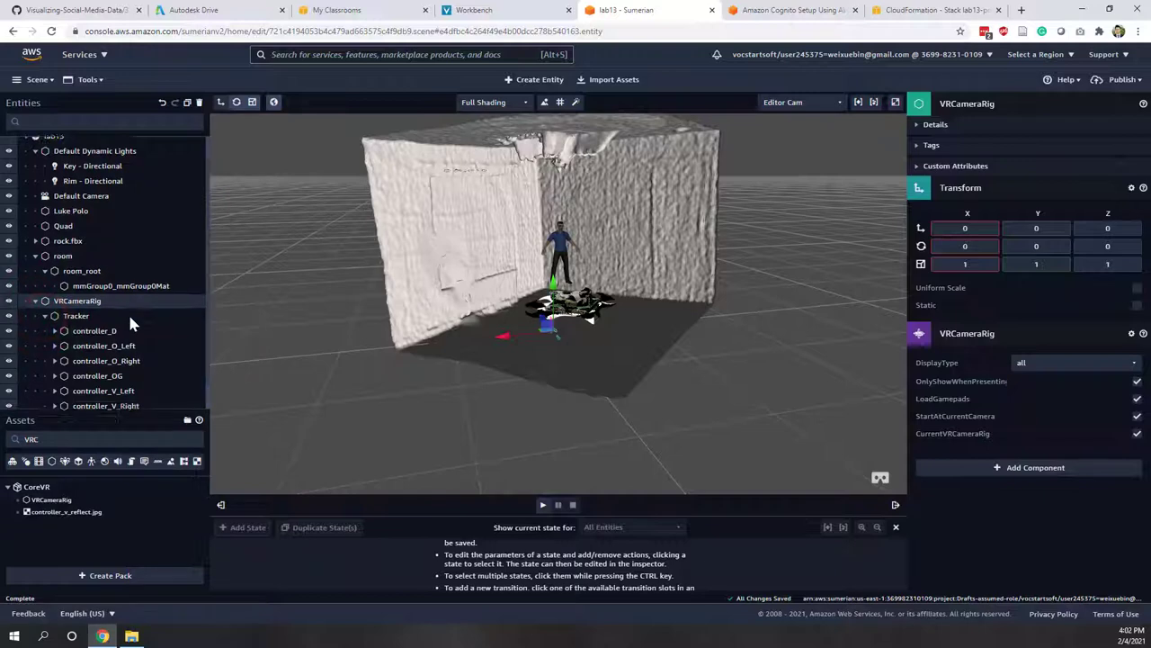
left_click(99, 402)
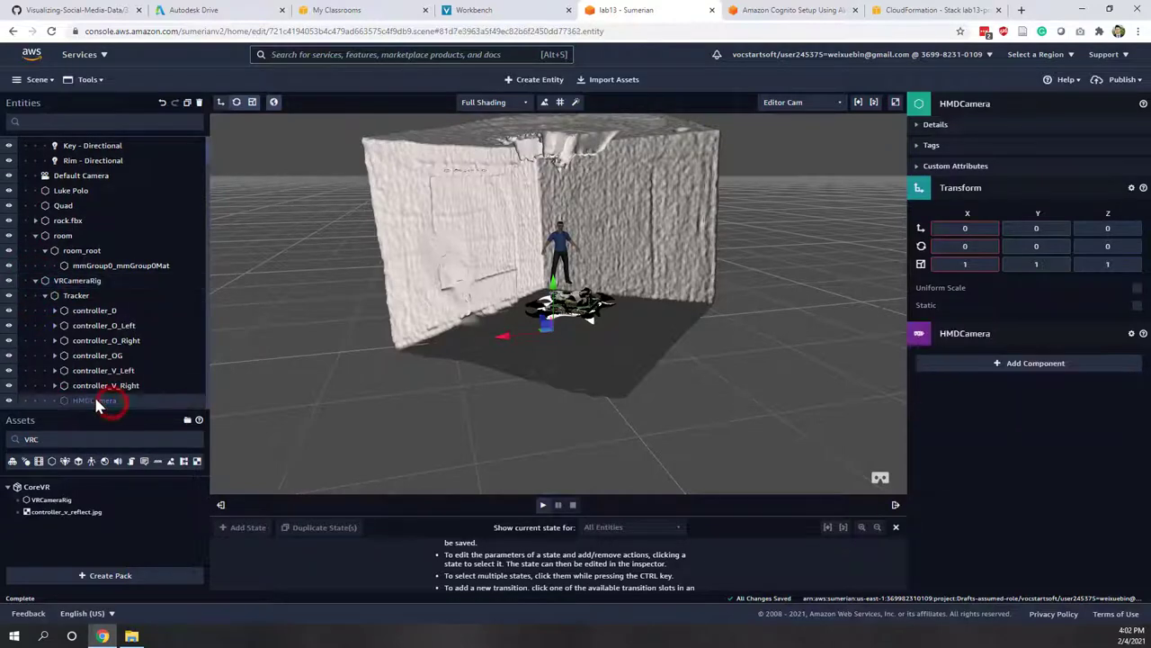
left_click_drag(95, 401, 631, 244)
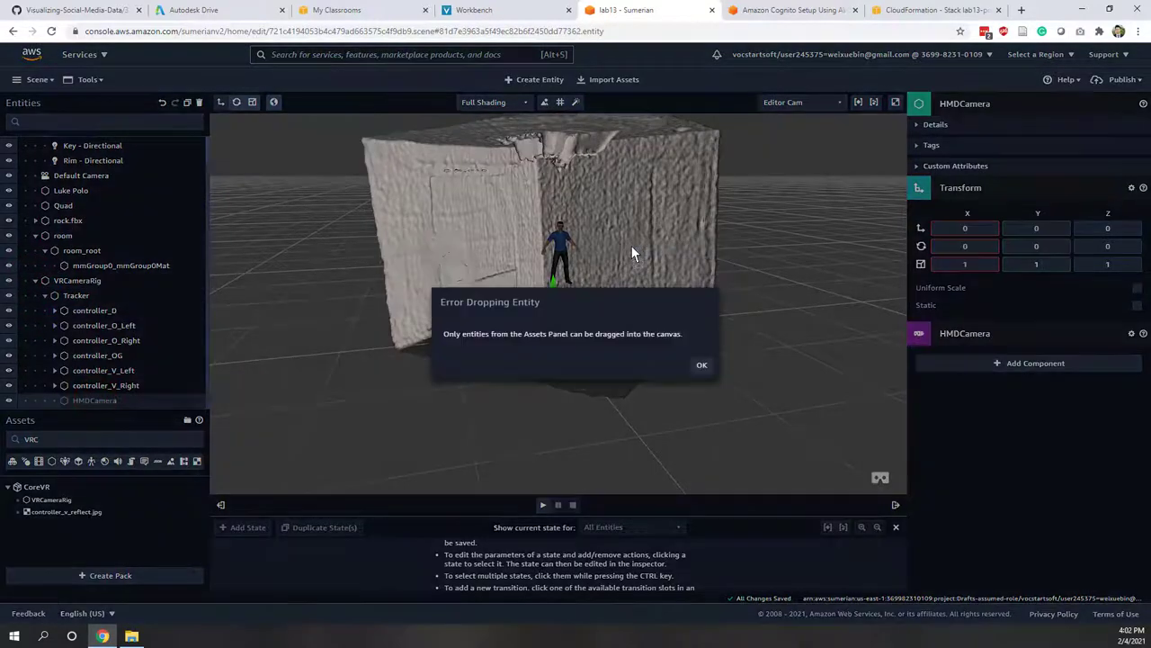
left_click(701, 365)
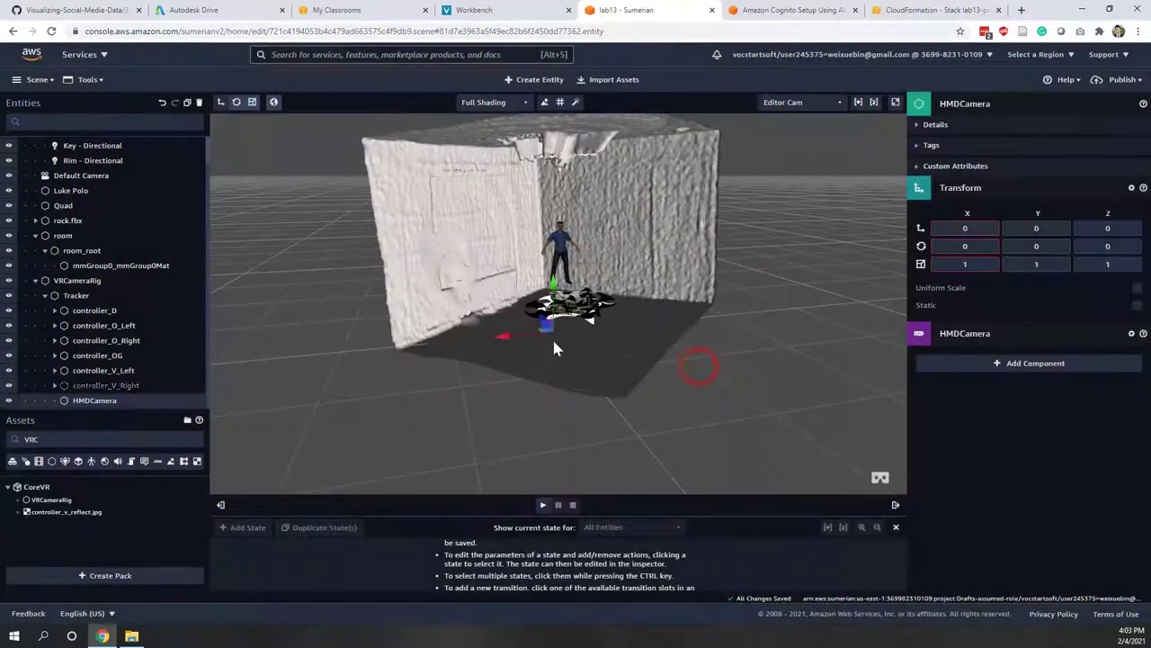
left_click_drag(554, 288, 584, 221)
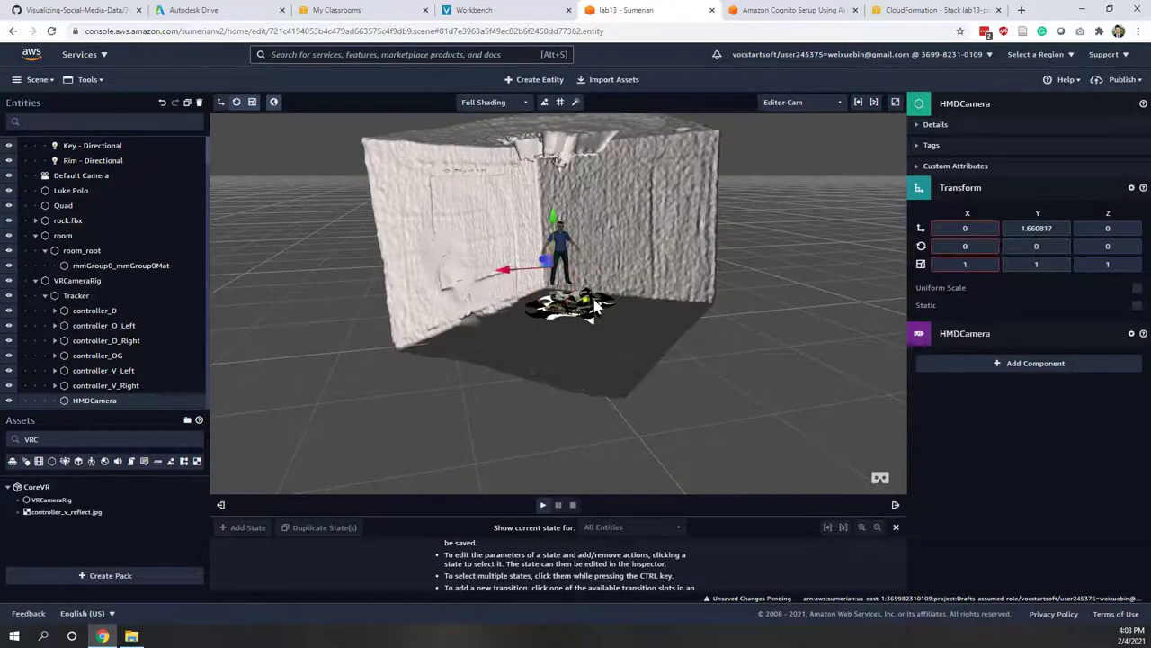
left_click_drag(611, 270, 619, 245)
scroll(648, 256, "up", 5)
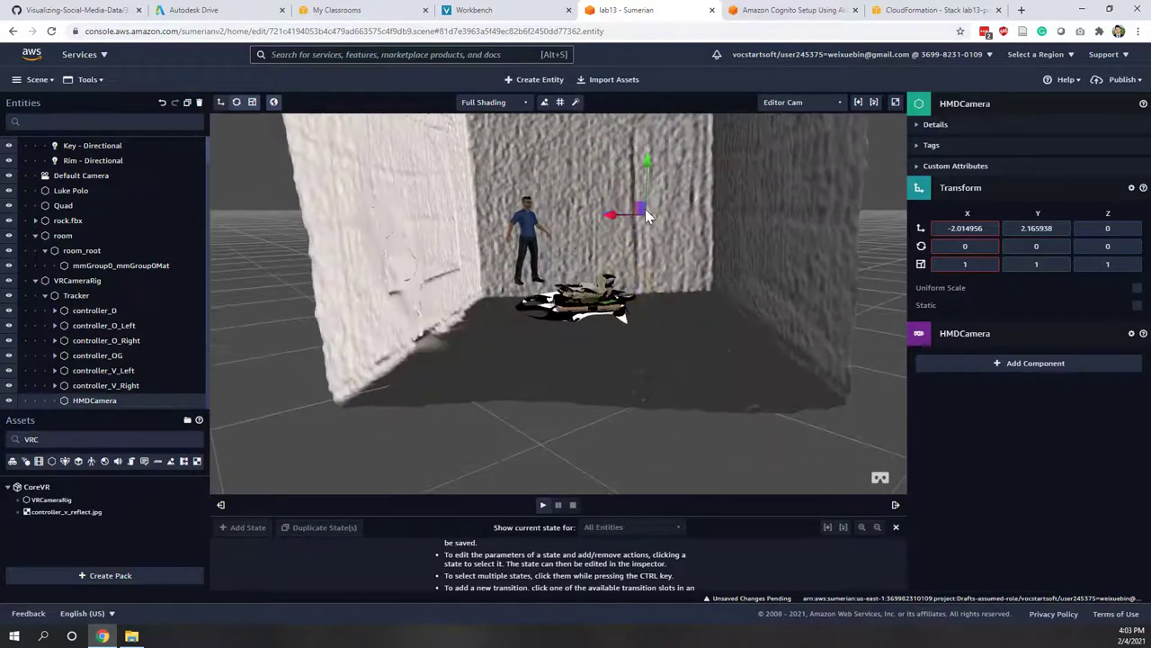
left_click_drag(642, 215, 637, 212)
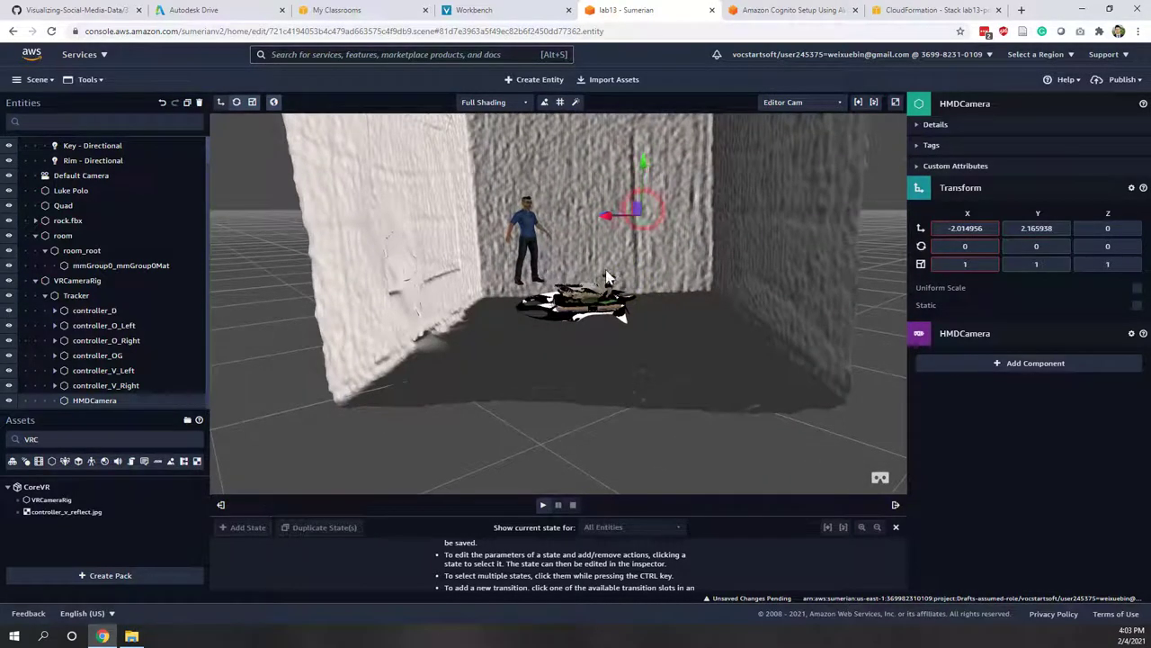
Set HMDCamera as the target entity that the Luke Polo host looks at.
left_click(531, 236)
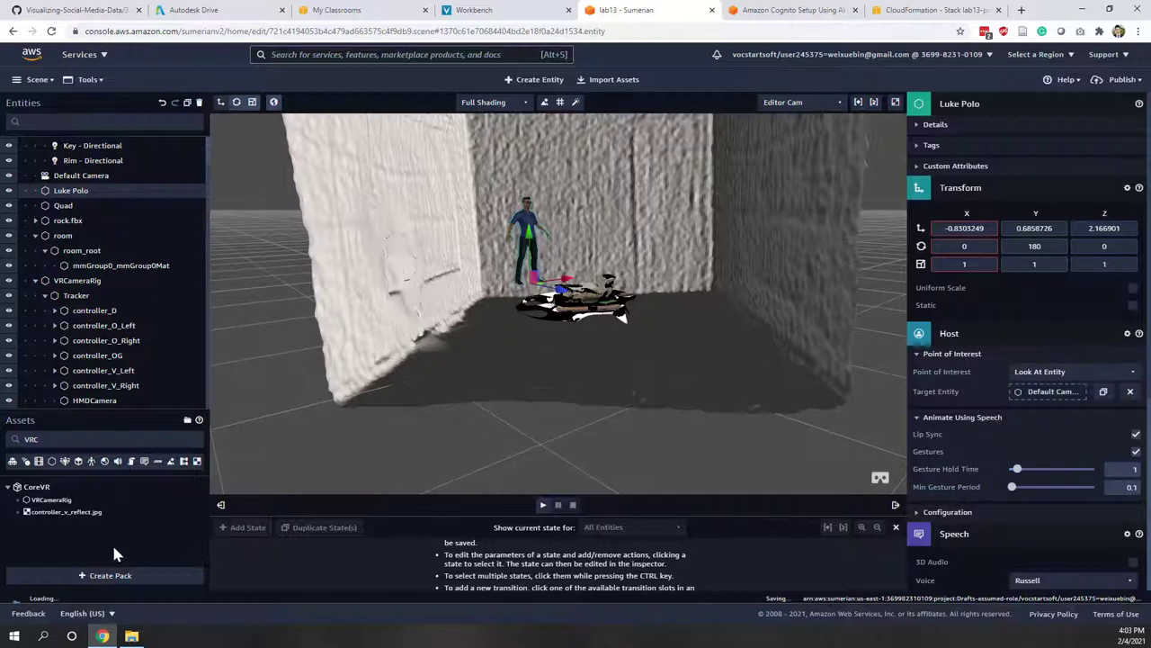
left_click_drag(76, 400, 517, 333)
left_click_drag(103, 394, 1036, 398)
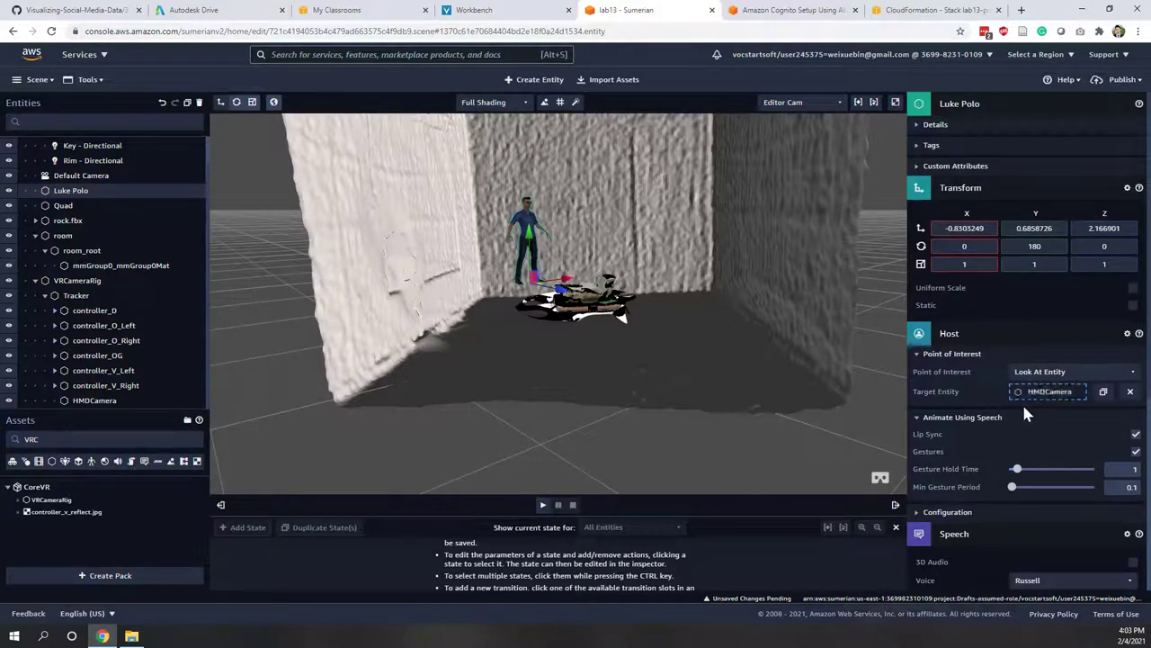
Select controller_OG under the Tracker, expand its child entities and open its Script component settings.
mouse_move(650, 330)
left_mouse_down()
mouse_move(586, 342)
mouse_move(452, 334)
mouse_move(650, 352)
mouse_move(579, 349)
mouse_move(648, 296)
mouse_move(578, 337)
mouse_move(647, 321)
left_mouse_up()
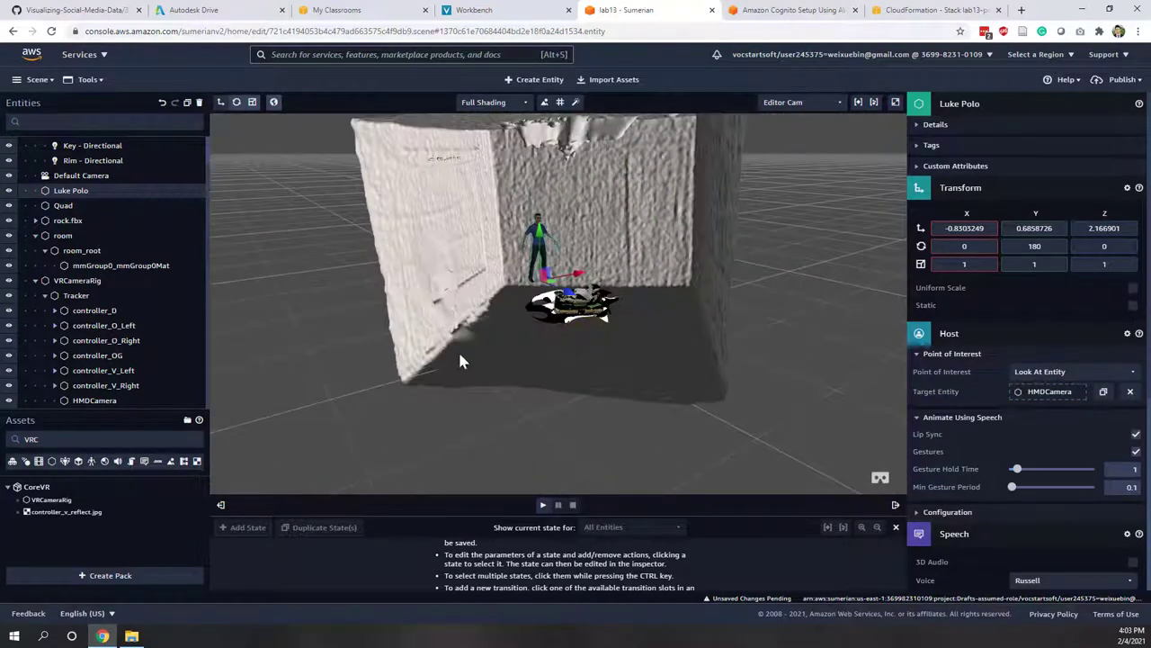
left_click_drag(101, 356, 566, 340)
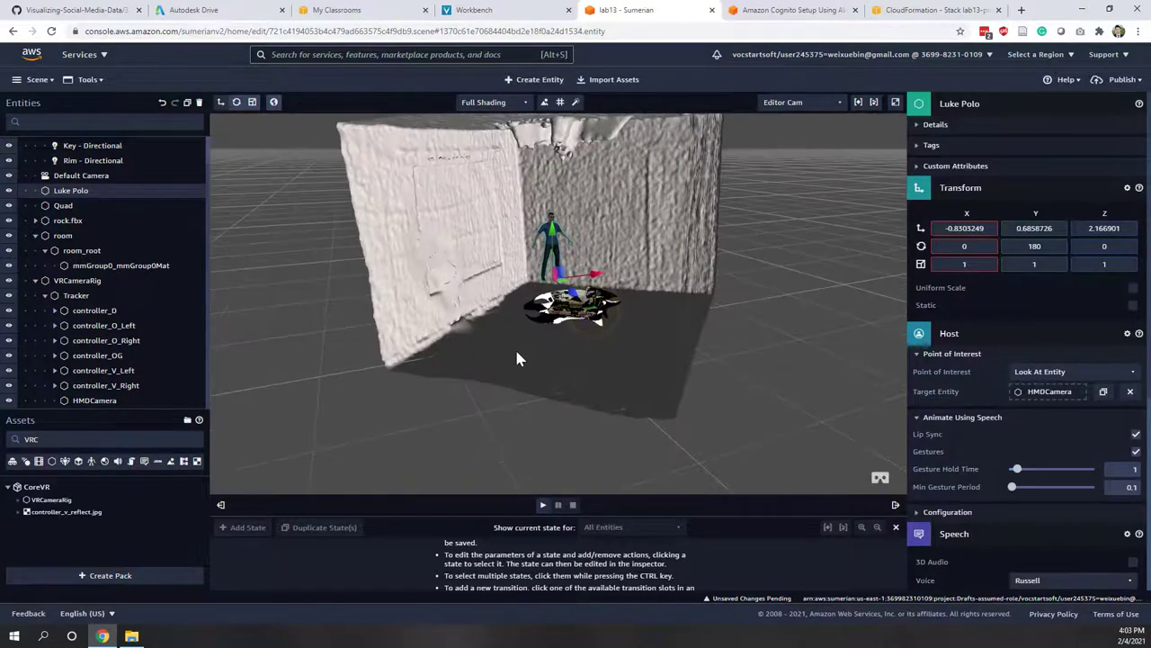
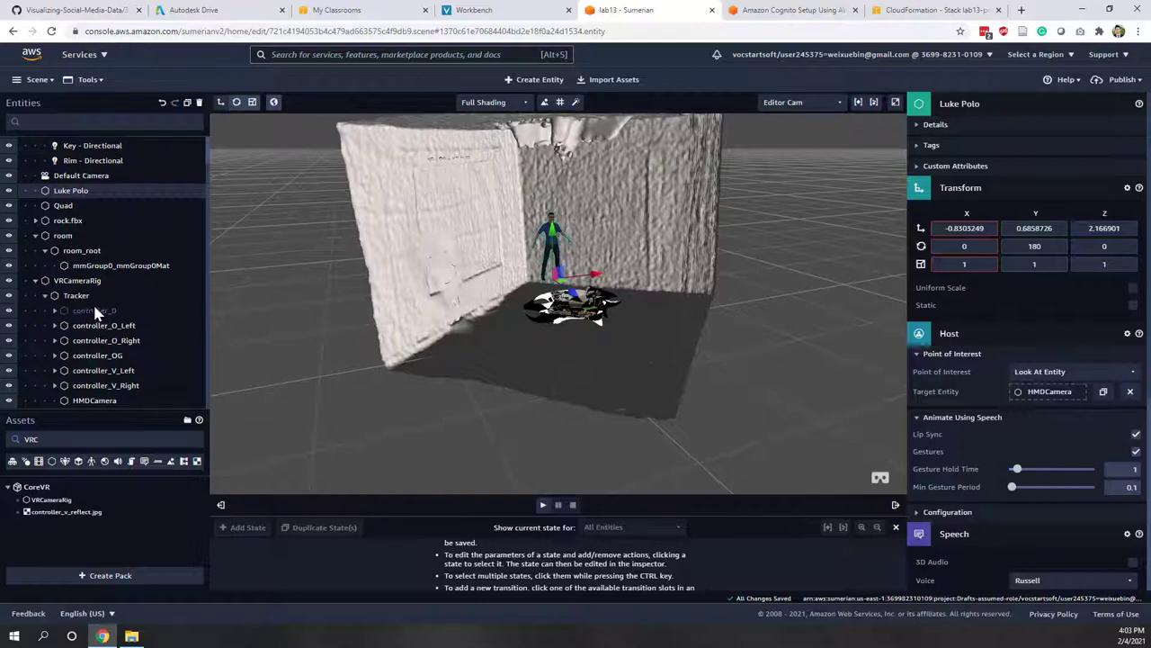
mouse_move(105, 385)
left_mouse_down()
mouse_move(104, 373)
mouse_move(100, 396)
mouse_move(96, 312)
mouse_move(137, 338)
mouse_move(144, 370)
mouse_move(123, 358)
mouse_move(102, 365)
left_mouse_up()
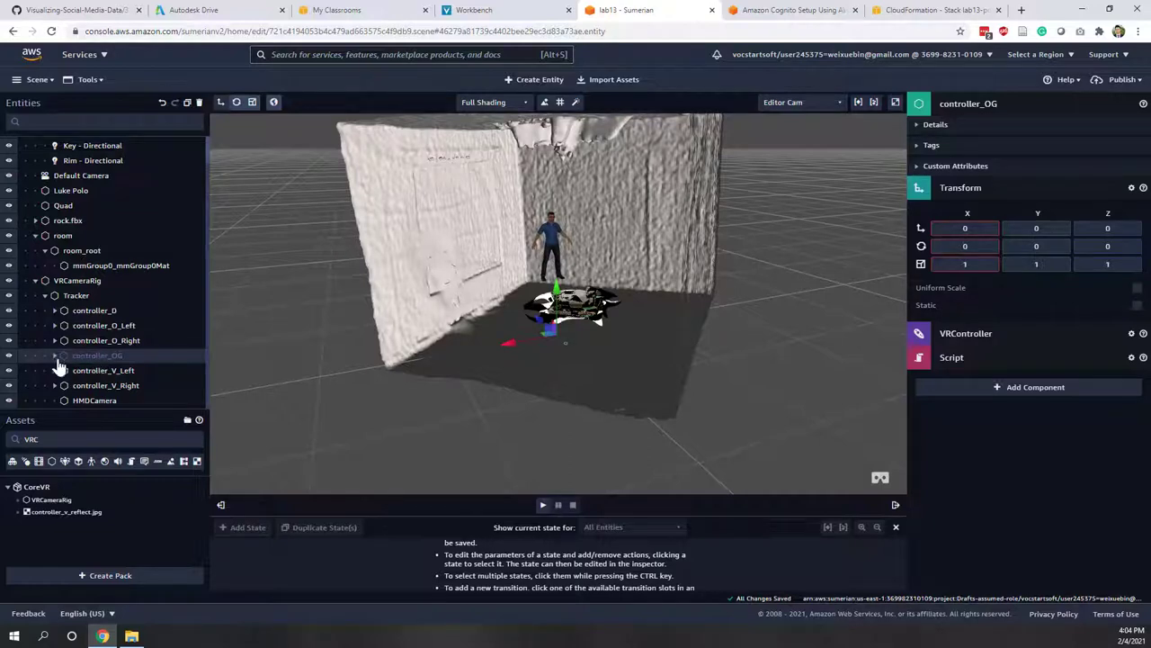
left_click(55, 358)
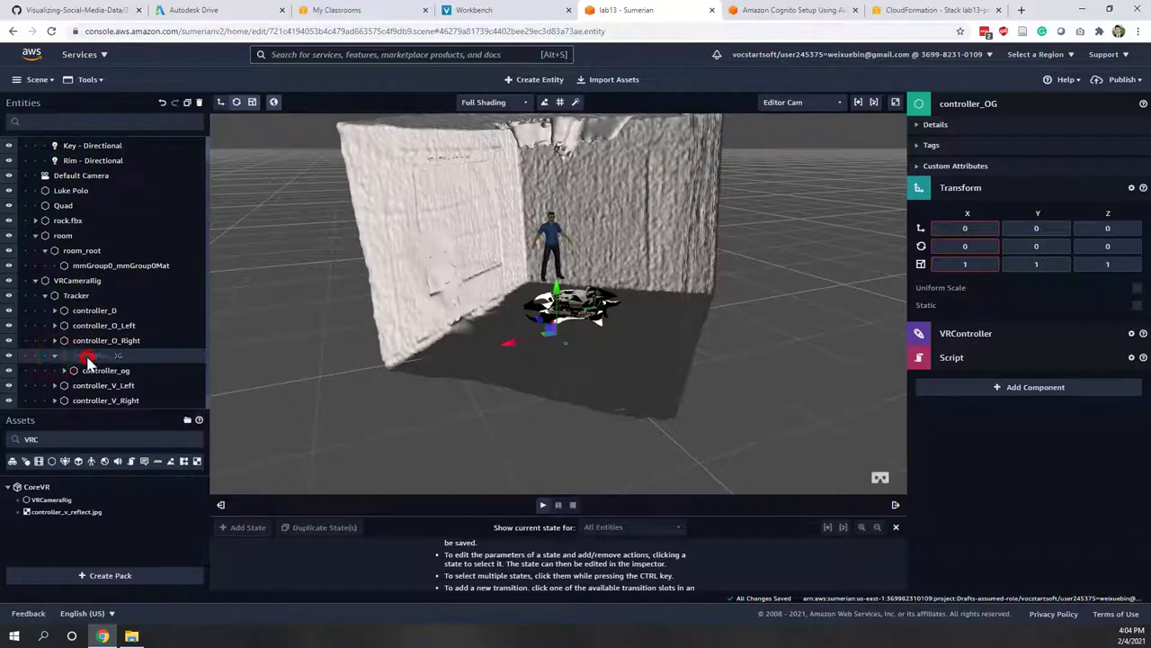
left_click_drag(87, 361, 90, 363)
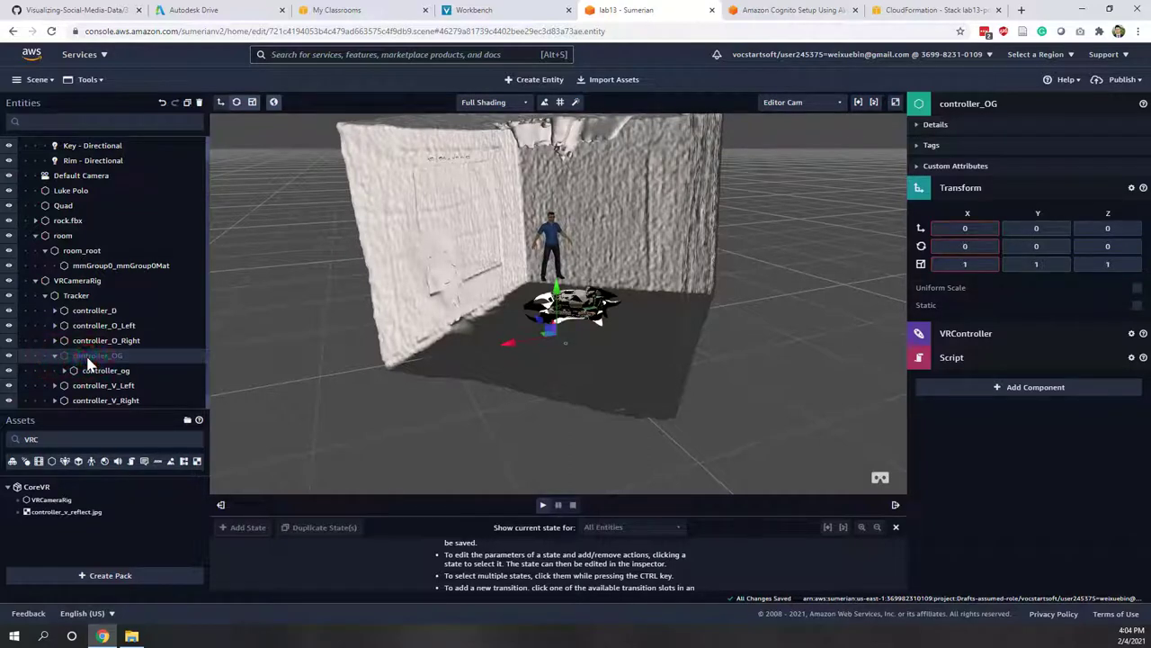
left_click(974, 358)
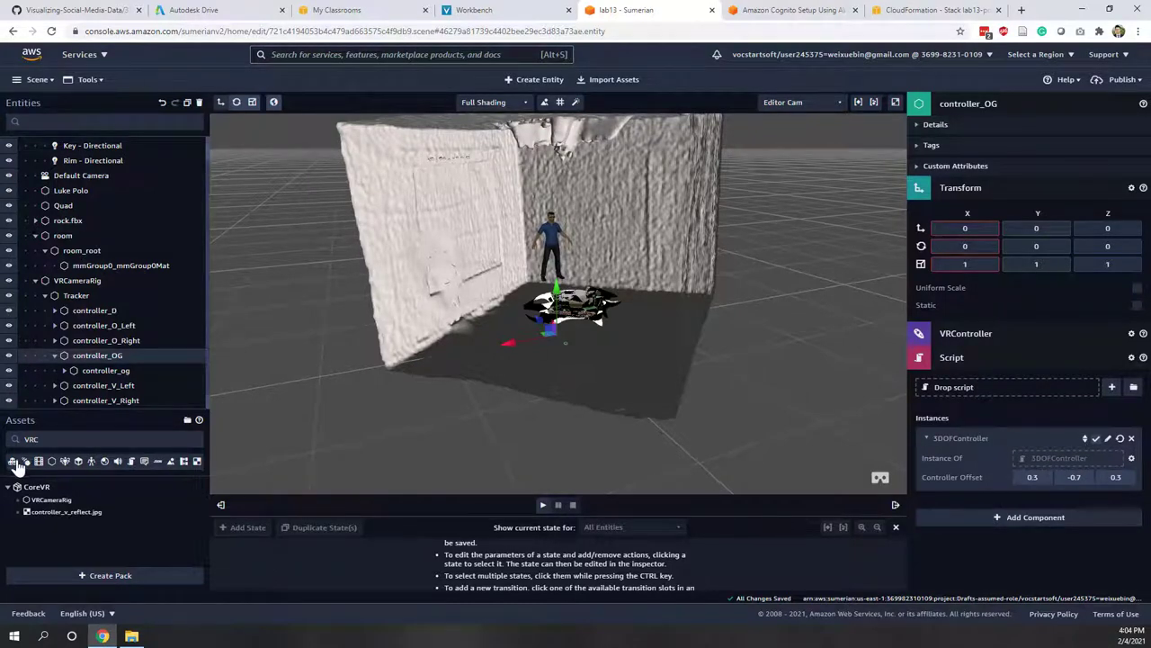
Filter the assets to scripts matching "gra" and add the CoreVR Grab script to controller_OG.
left_click_drag(68, 440, 1, 441)
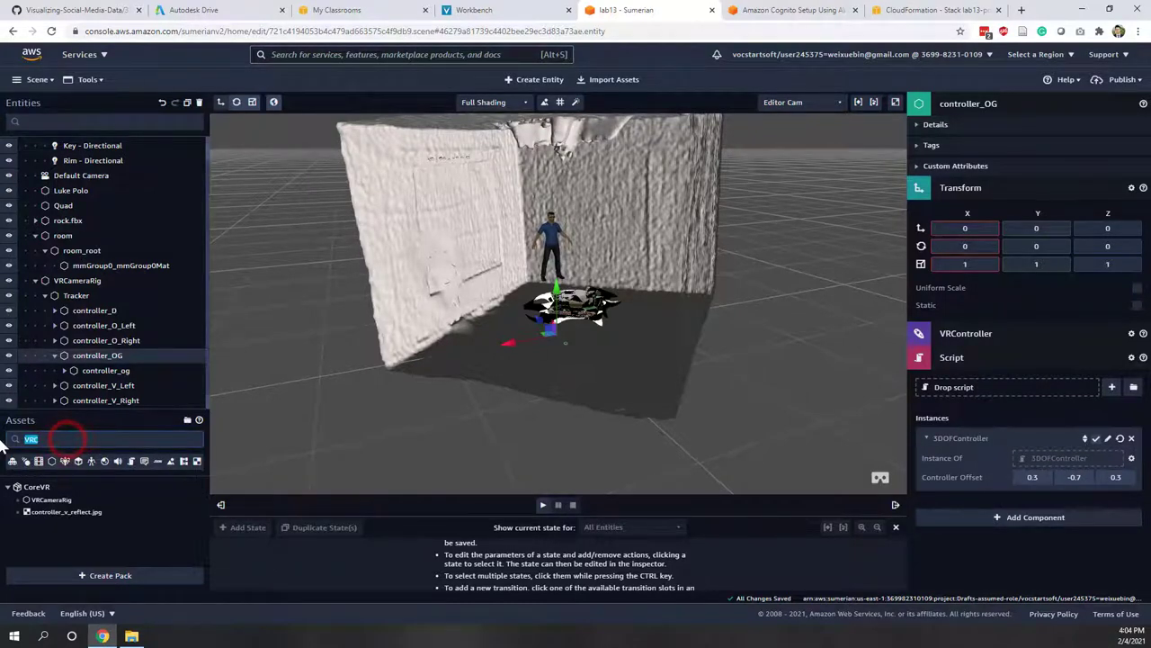
type("grap")
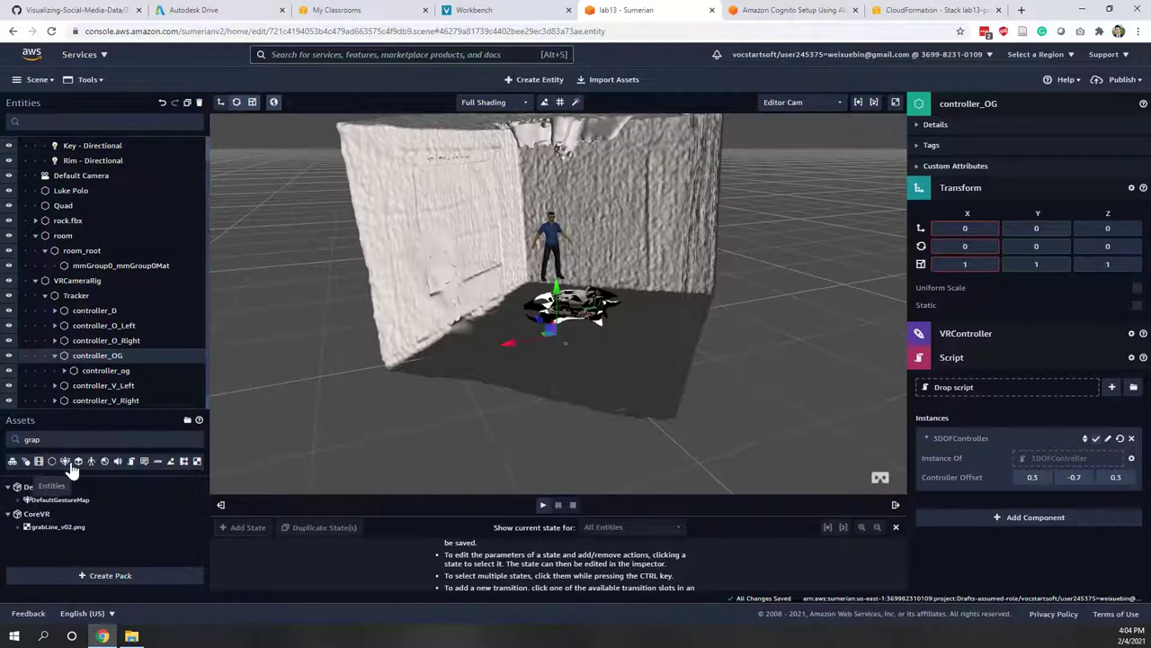
left_click(131, 462)
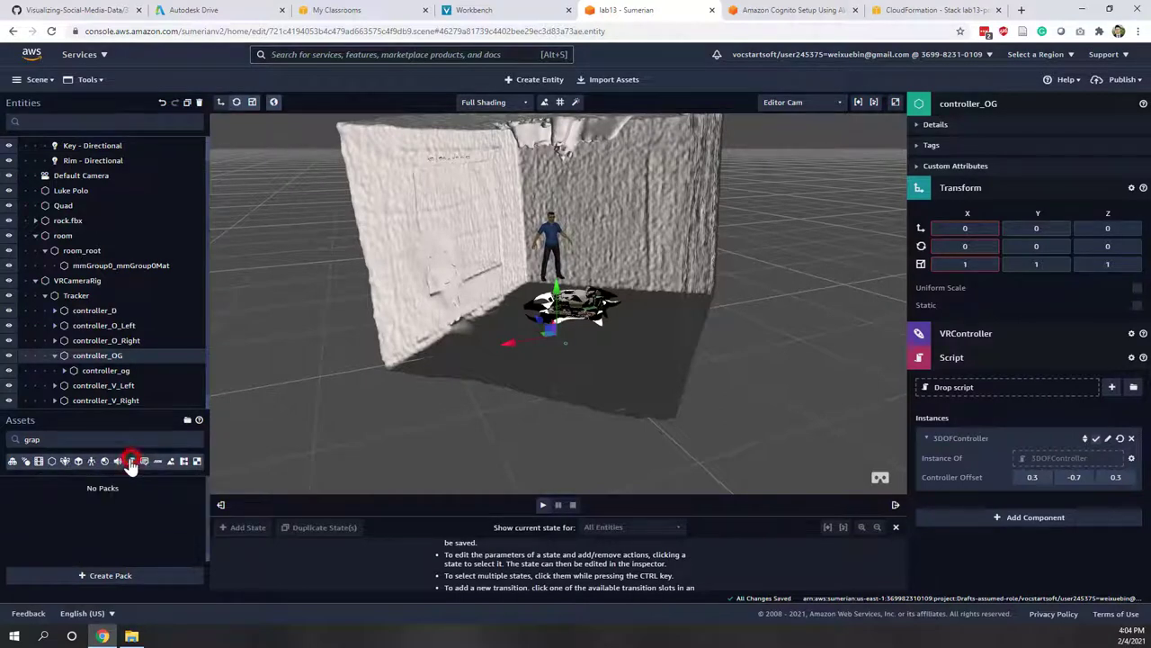
left_click(88, 439)
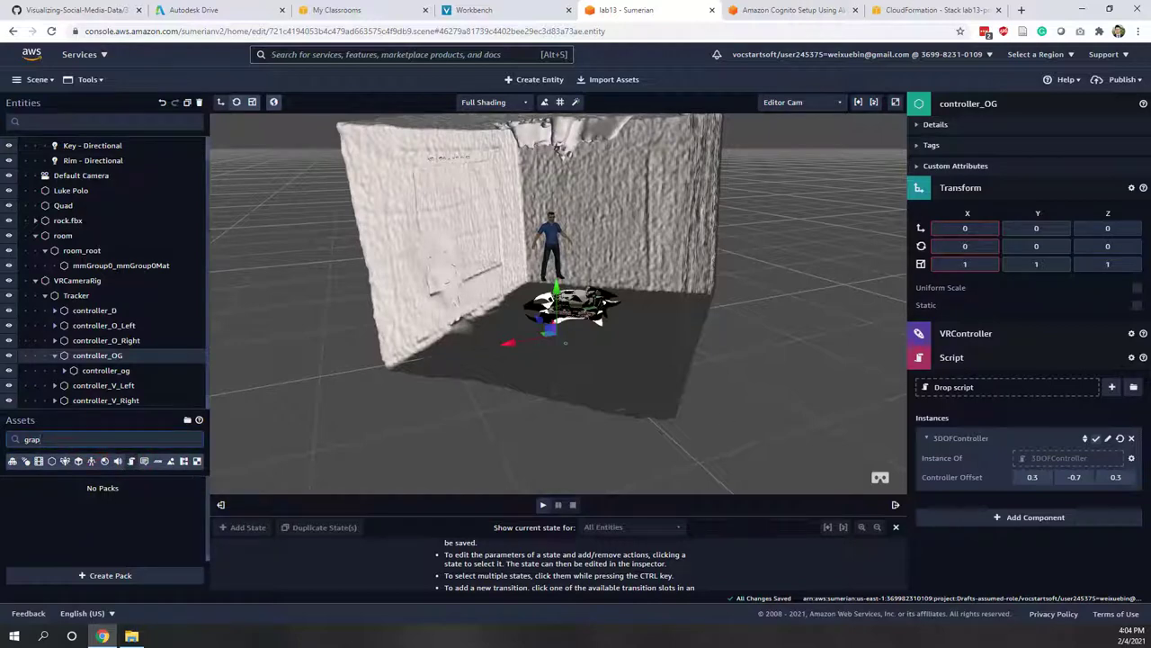
key("BackSpace")
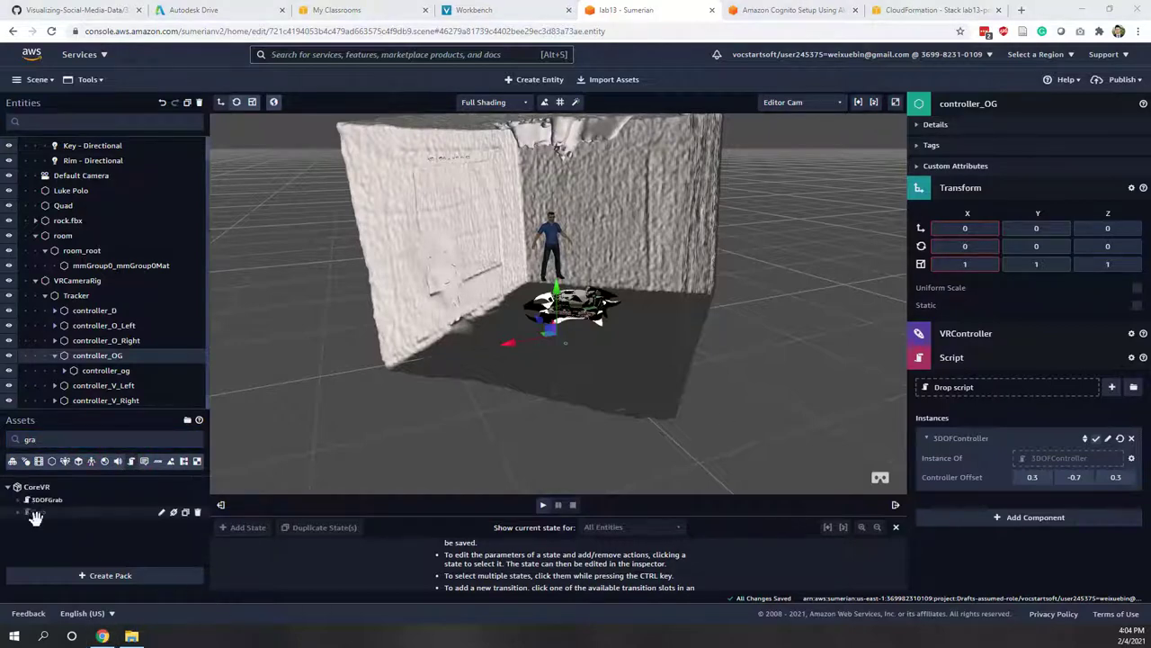
left_click_drag(40, 513, 960, 391)
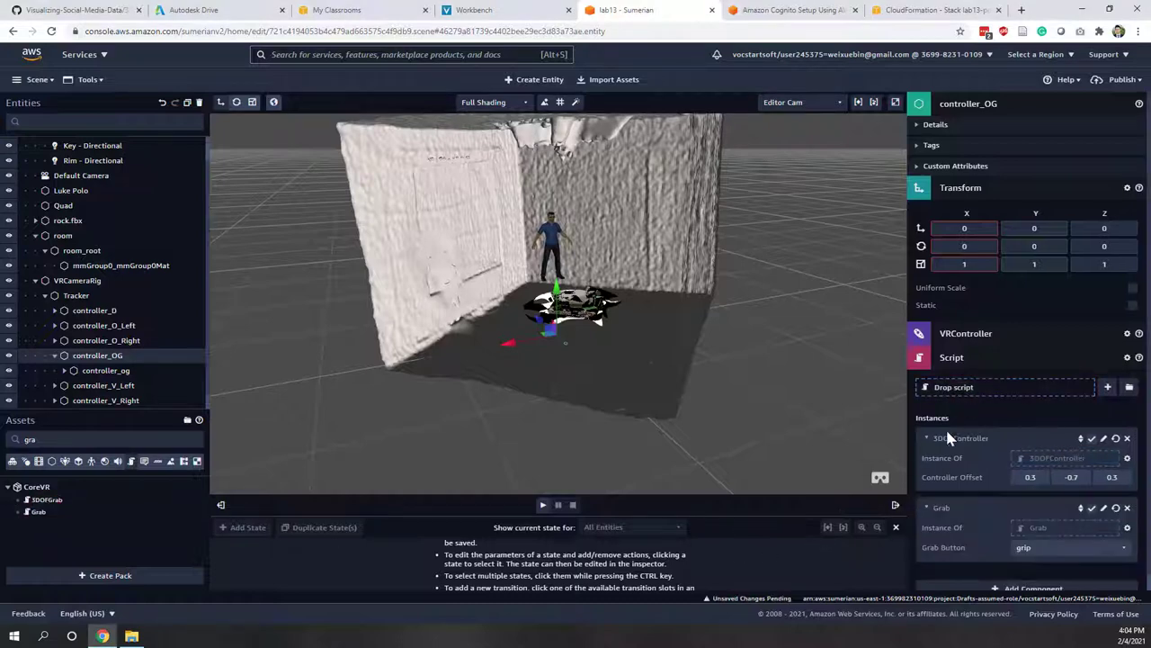
Set the Grab Button of controller_OG's Grab script to thumbstick/trackpad.
scroll(991, 406, "down", 1)
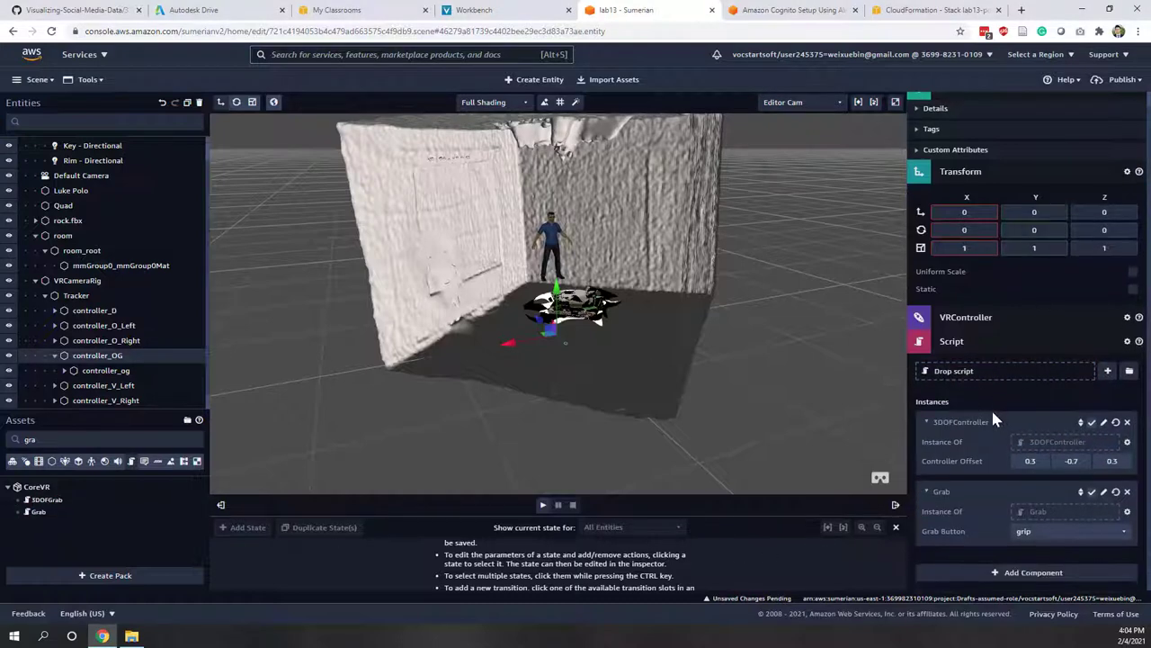
left_click(1029, 534)
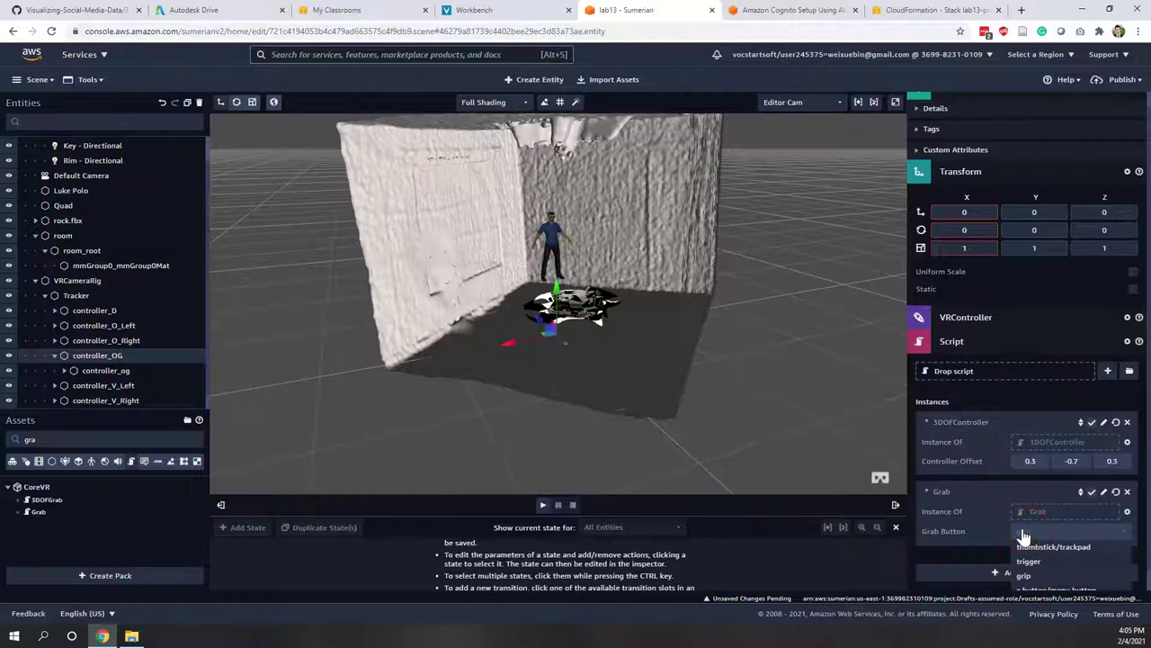
scroll(1023, 537, "down", 1)
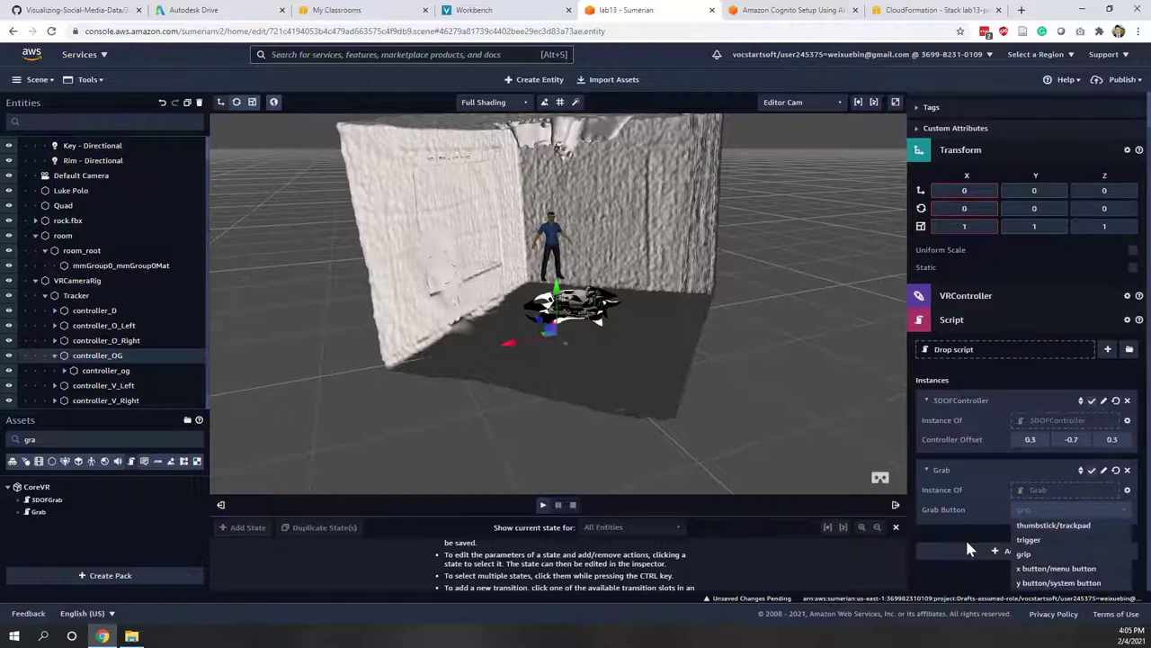
left_click(1038, 527)
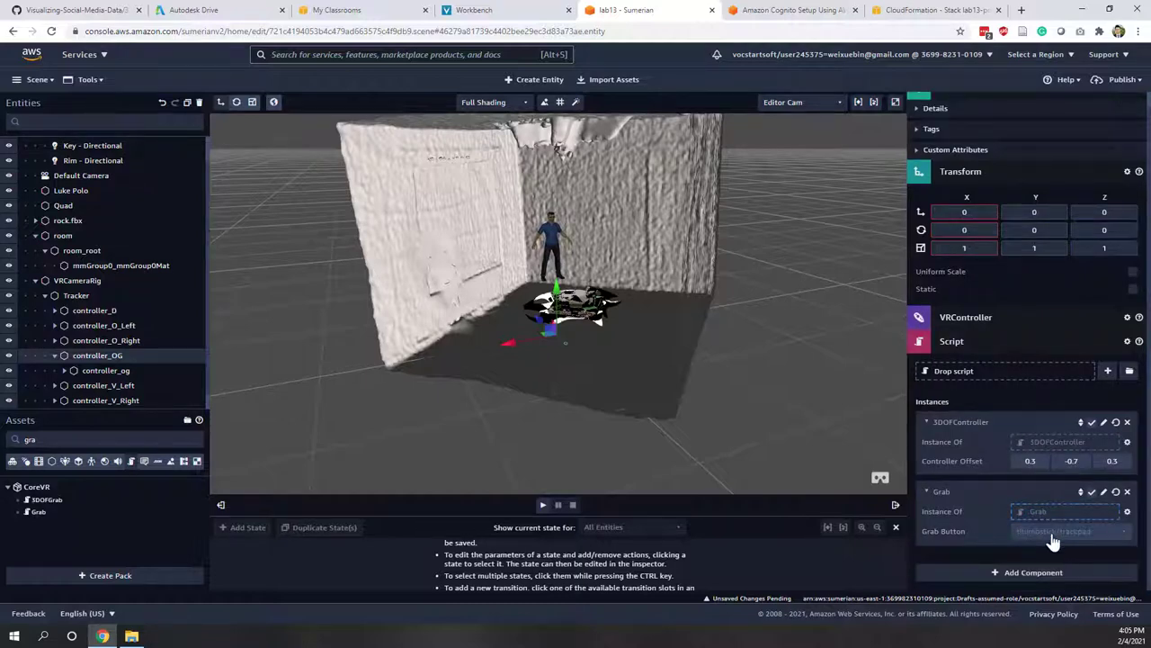
Add the 3DOFGrab script to controller_OG with thumbpad as its Grab Button.
left_click_drag(52, 501, 1001, 421)
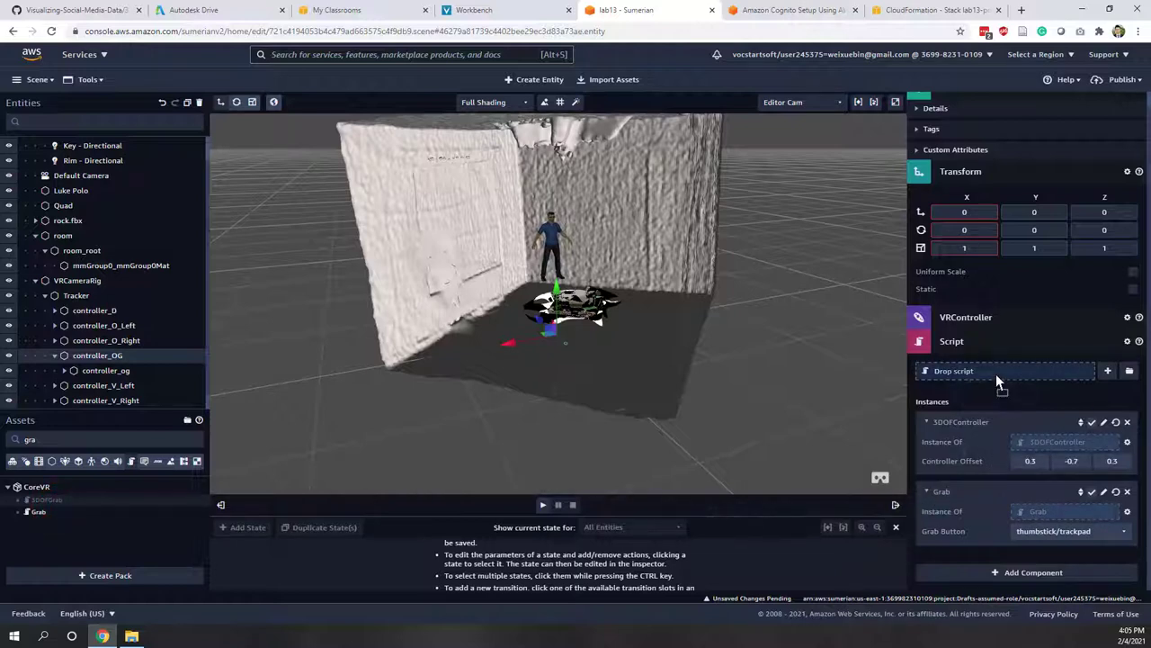
left_click_drag(996, 373, 996, 373)
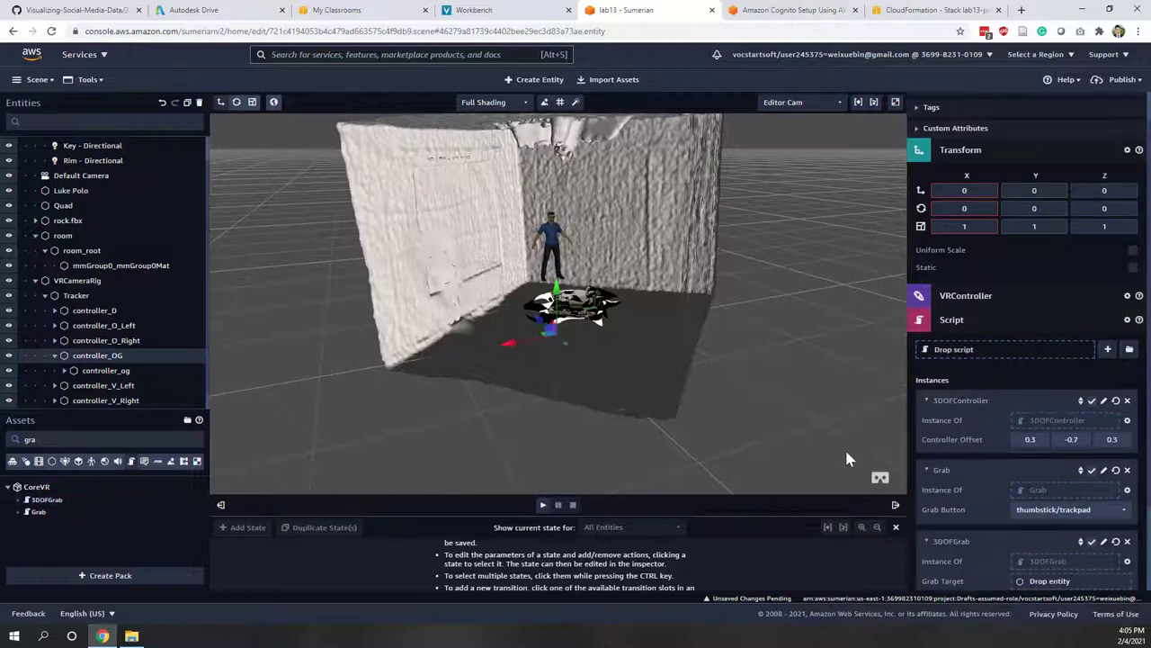
scroll(1010, 531, "down", 1)
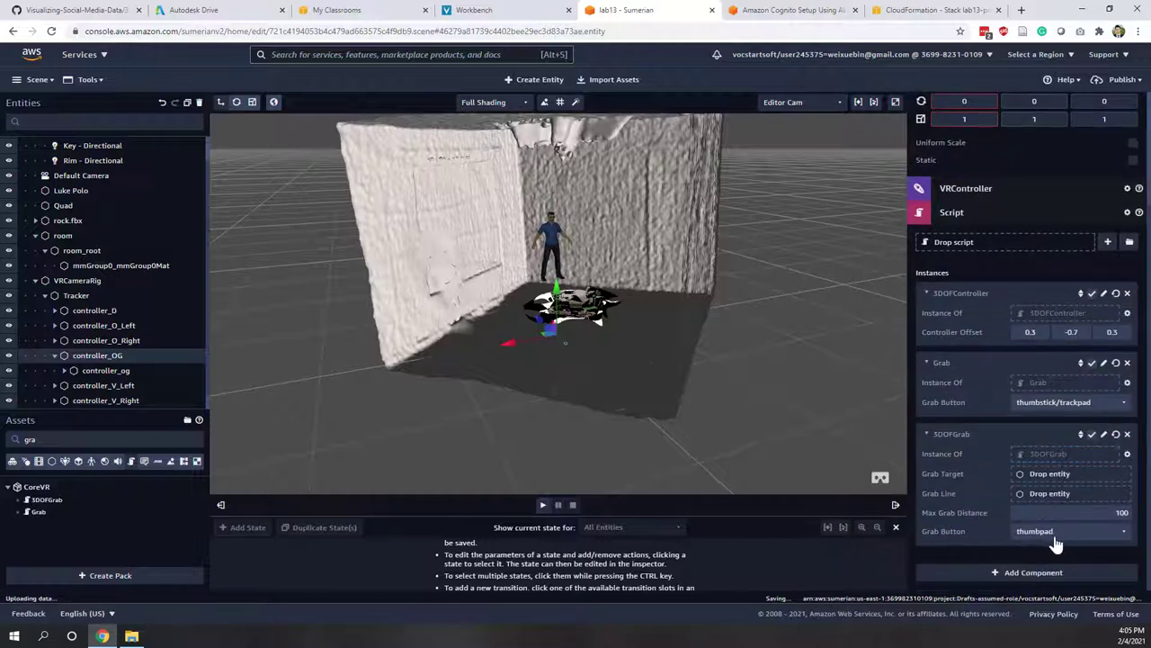
left_click(1049, 535)
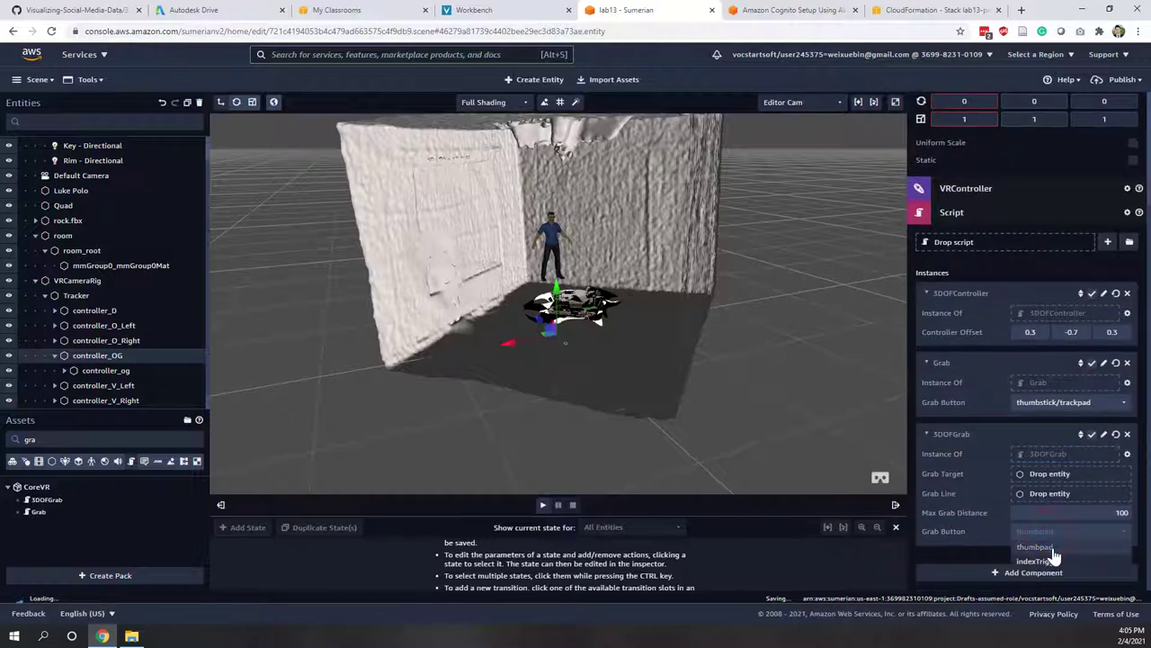
left_click(1051, 547)
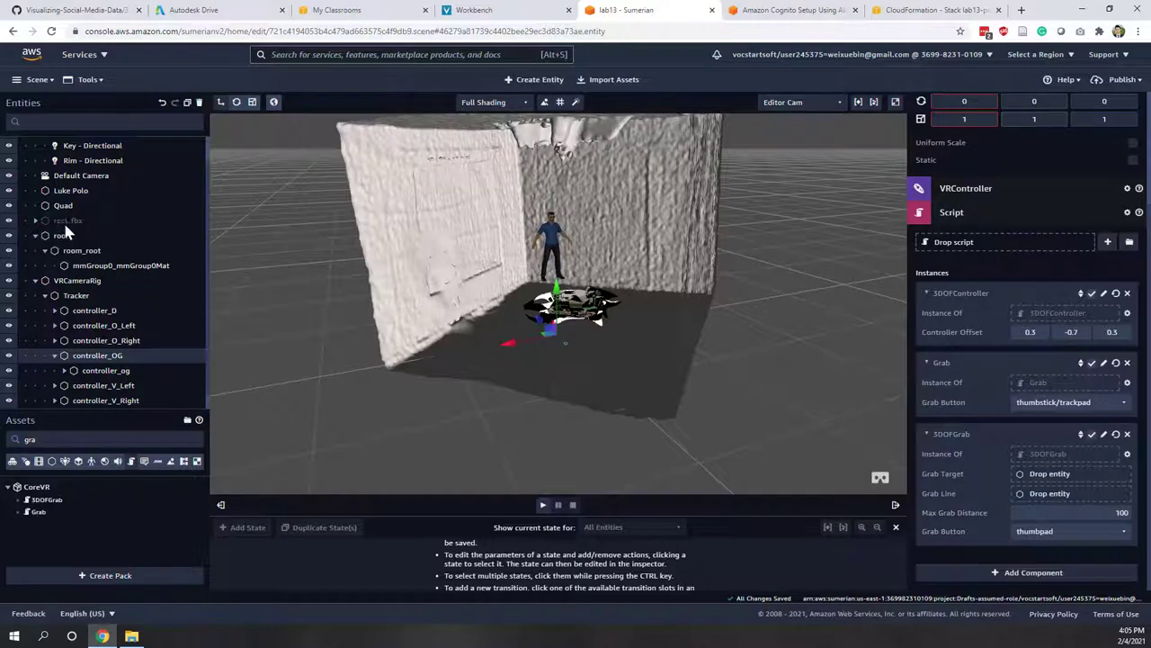
Assign the rock.fbx entity as the Grab Target of the 3DOFGrab script.
left_click_drag(63, 220, 1031, 453)
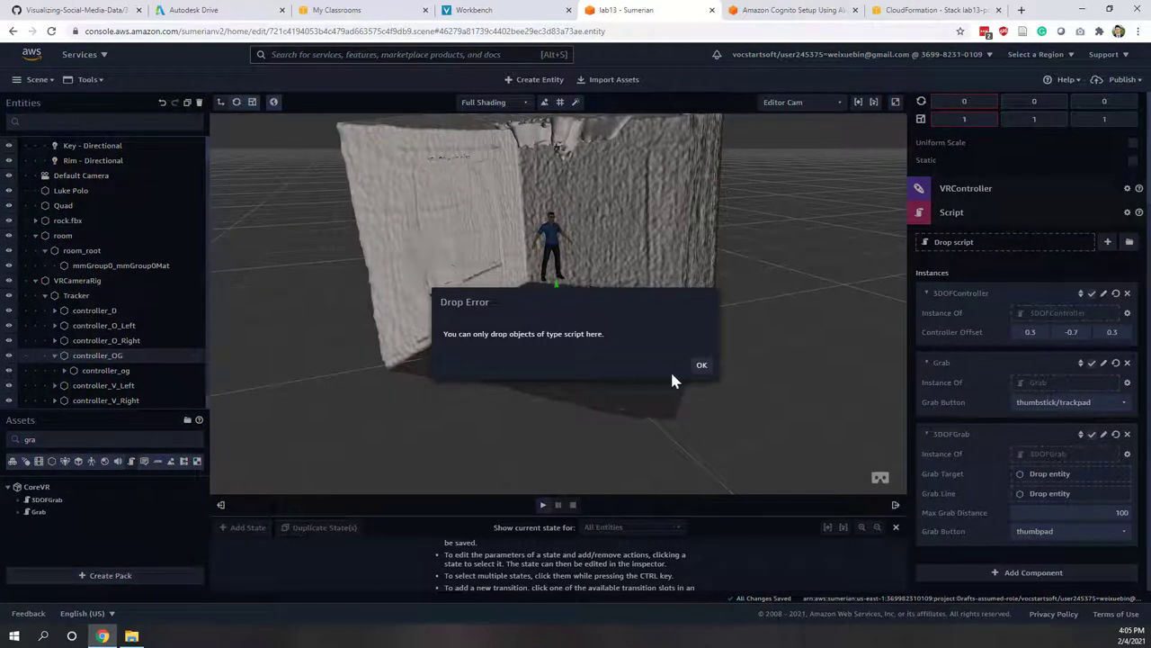
left_click(703, 367)
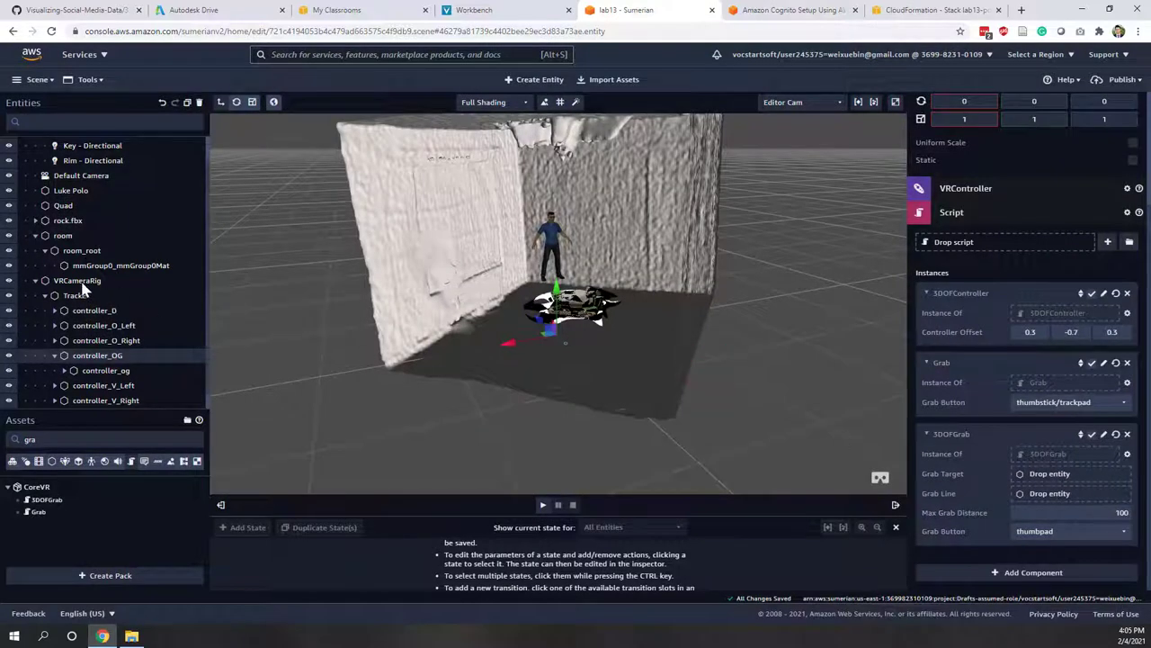
left_click_drag(87, 265, 80, 268)
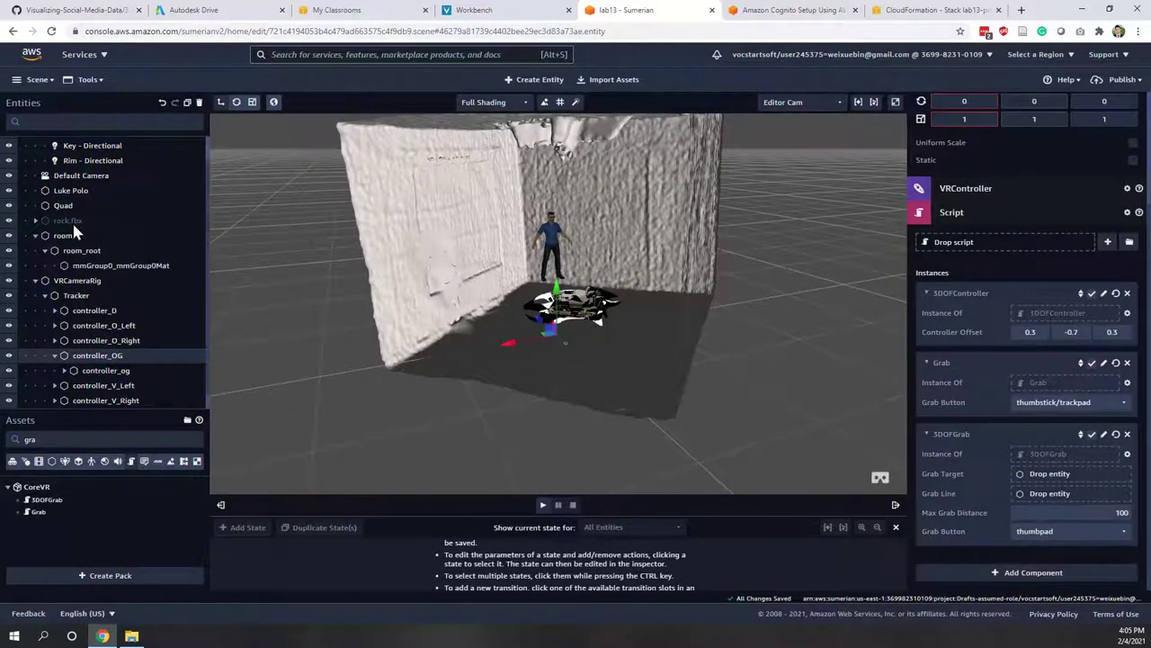
left_click_drag(72, 221, 1041, 472)
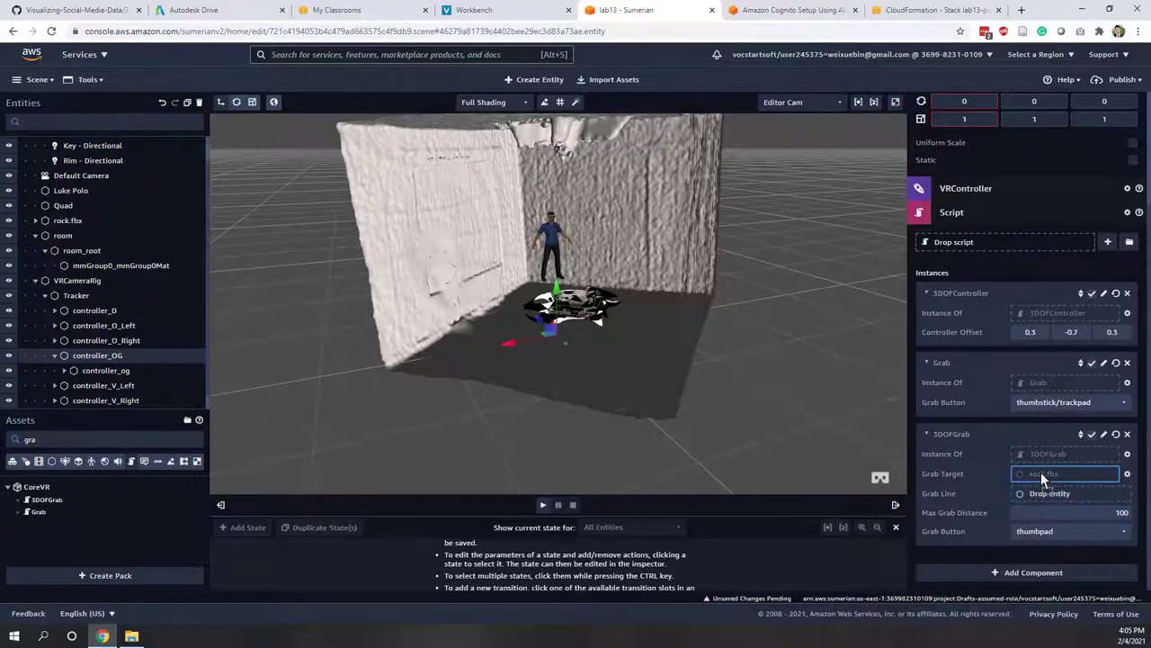
left_click(1044, 535)
Search the script assets for "tel" and add the Teleport script to controller_OG.
left_click_drag(629, 341, 573, 307)
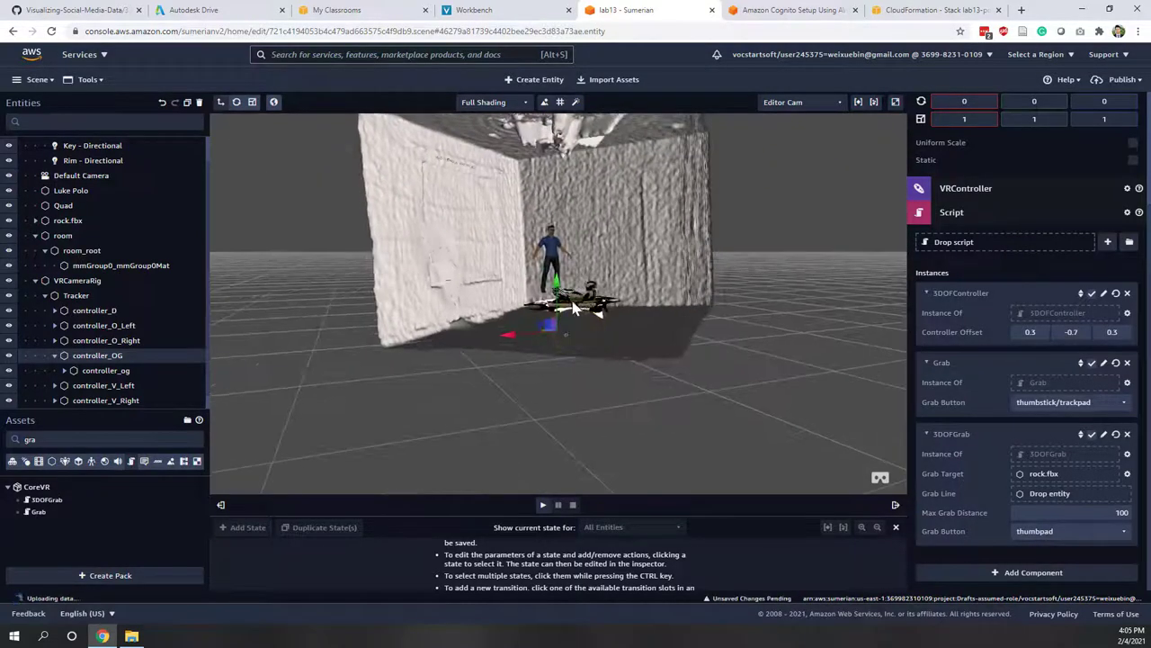
double_click(91, 439)
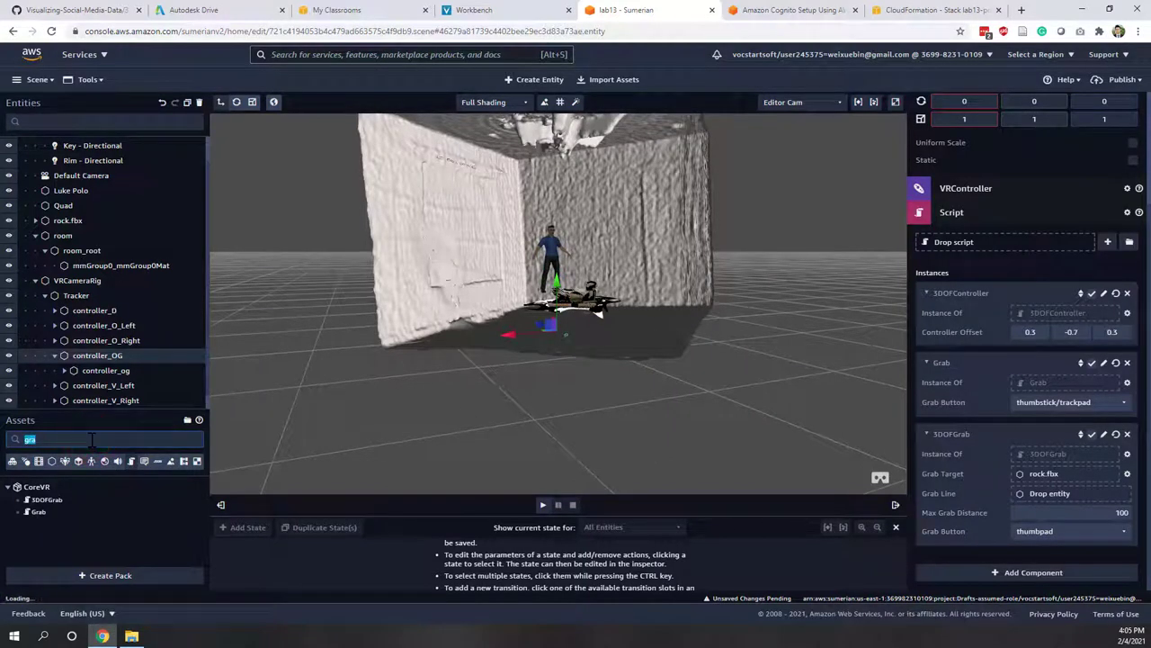
type("tel")
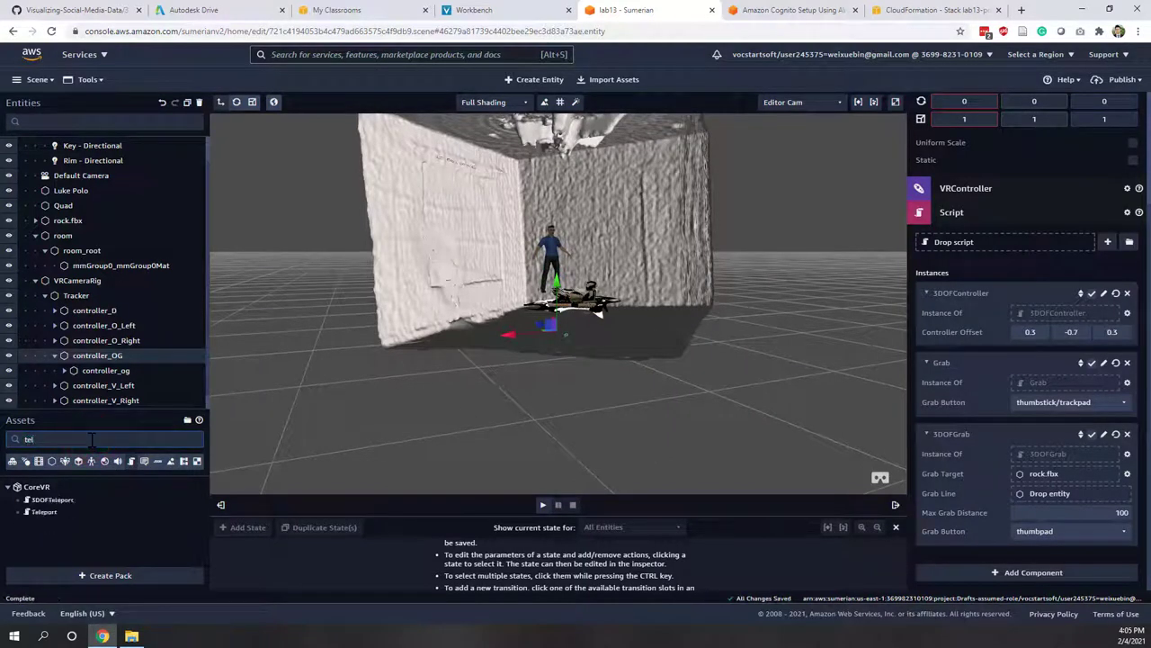
left_click_drag(41, 511, 999, 243)
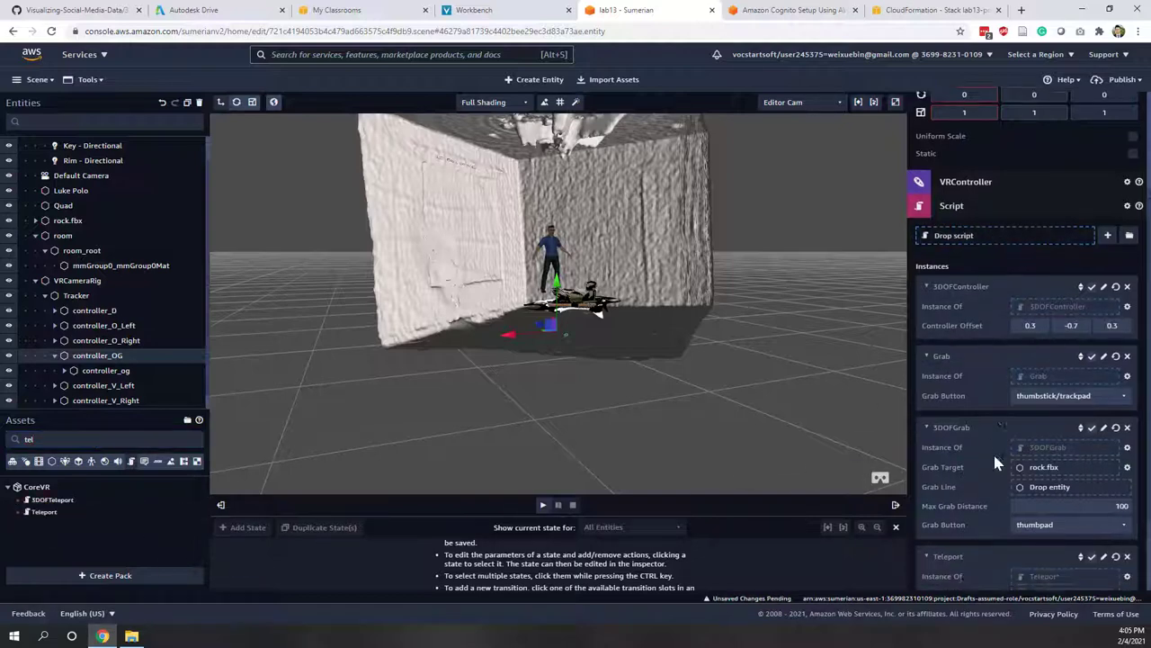
scroll(993, 451, "down", 2)
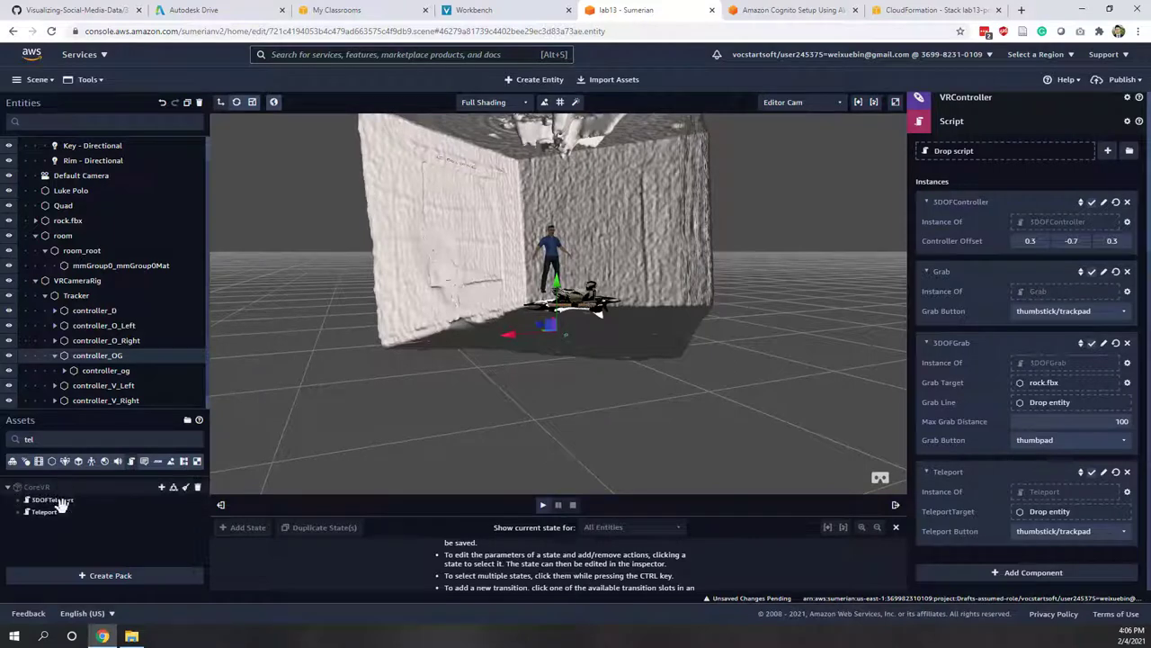
Add the 3DOFTeleport script to controller_OG's Script component.
left_click_drag(65, 500, 1062, 517)
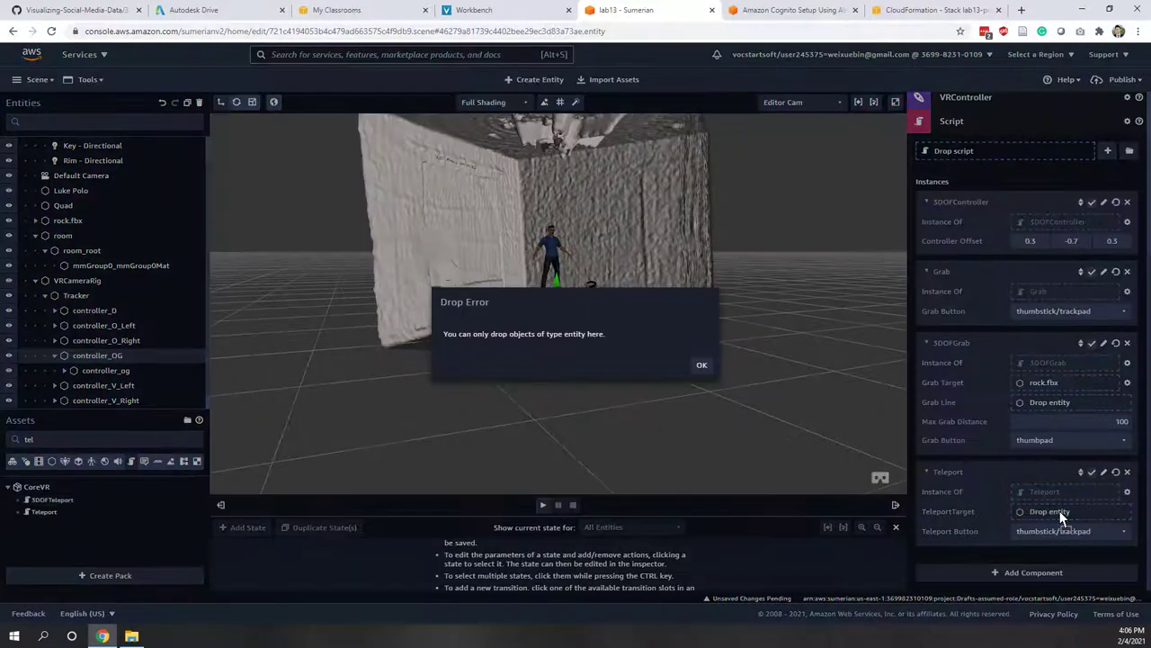
left_click(701, 364)
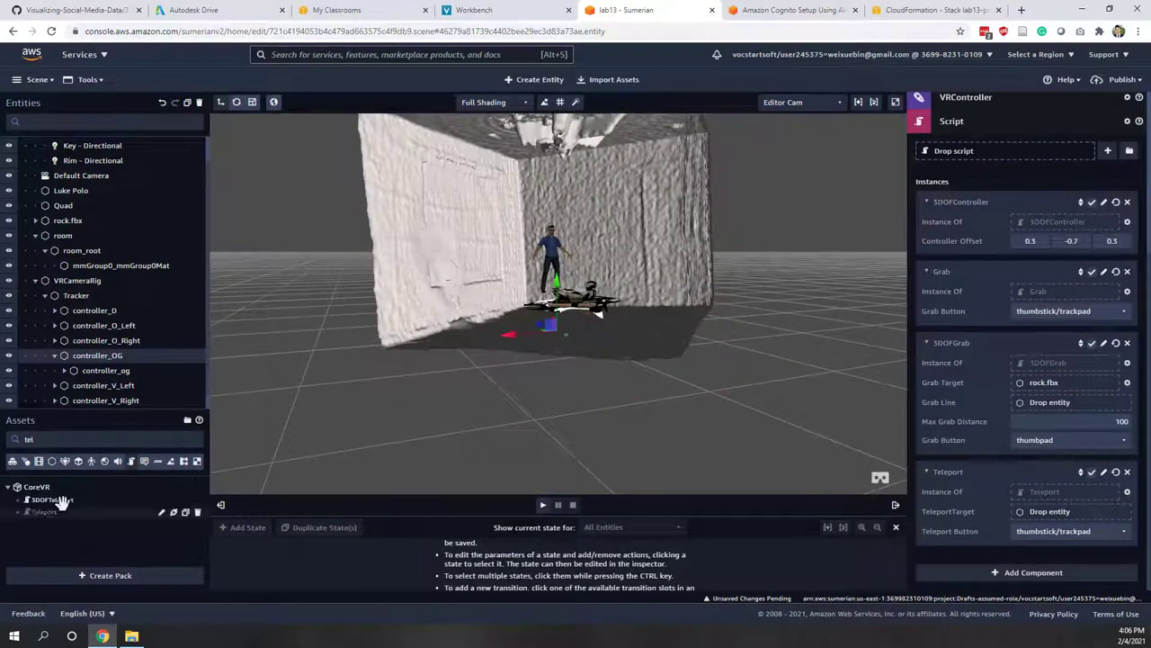
left_click_drag(63, 502, 993, 151)
scroll(956, 252, "down", 1)
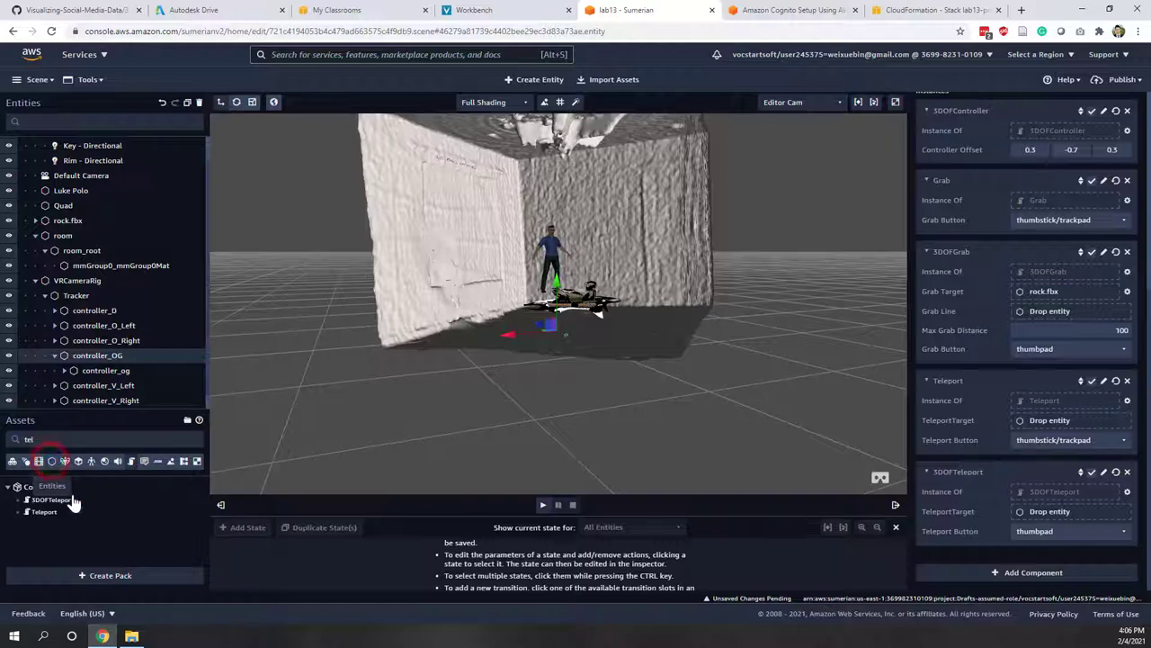
Filter the assets to entities and assign CoreVR's Teleport Target as the TeleportTarget of both the Teleport and 3DOFTeleport scripts.
left_click(52, 462)
left_click_drag(62, 500, 1049, 422)
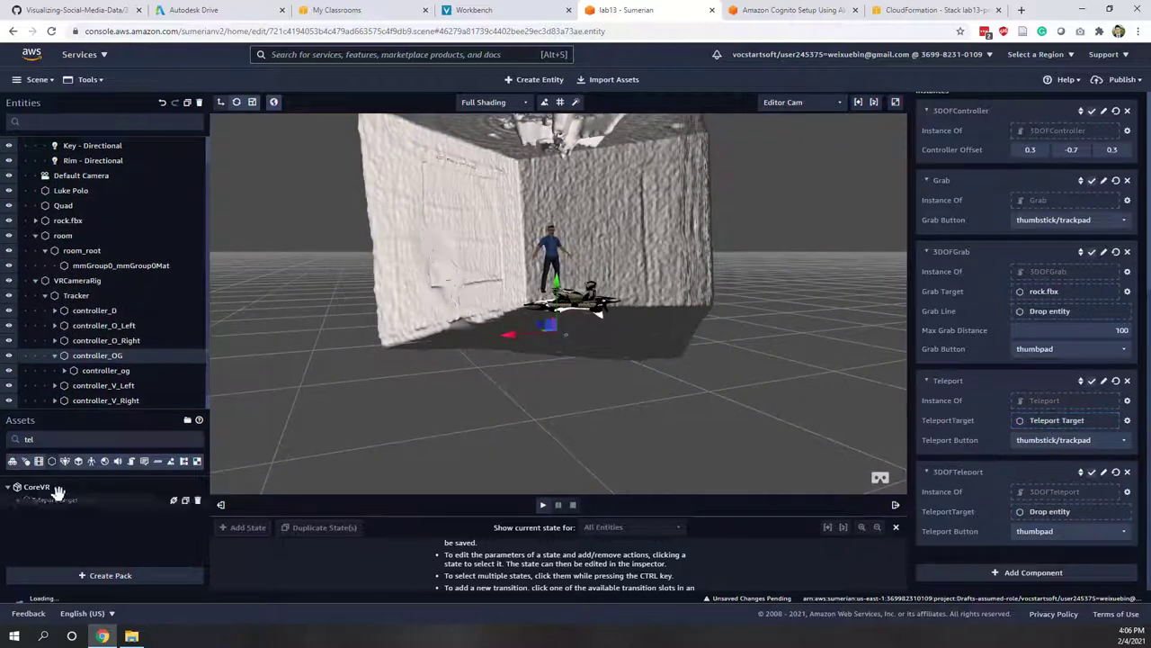
left_click_drag(56, 500, 1049, 511)
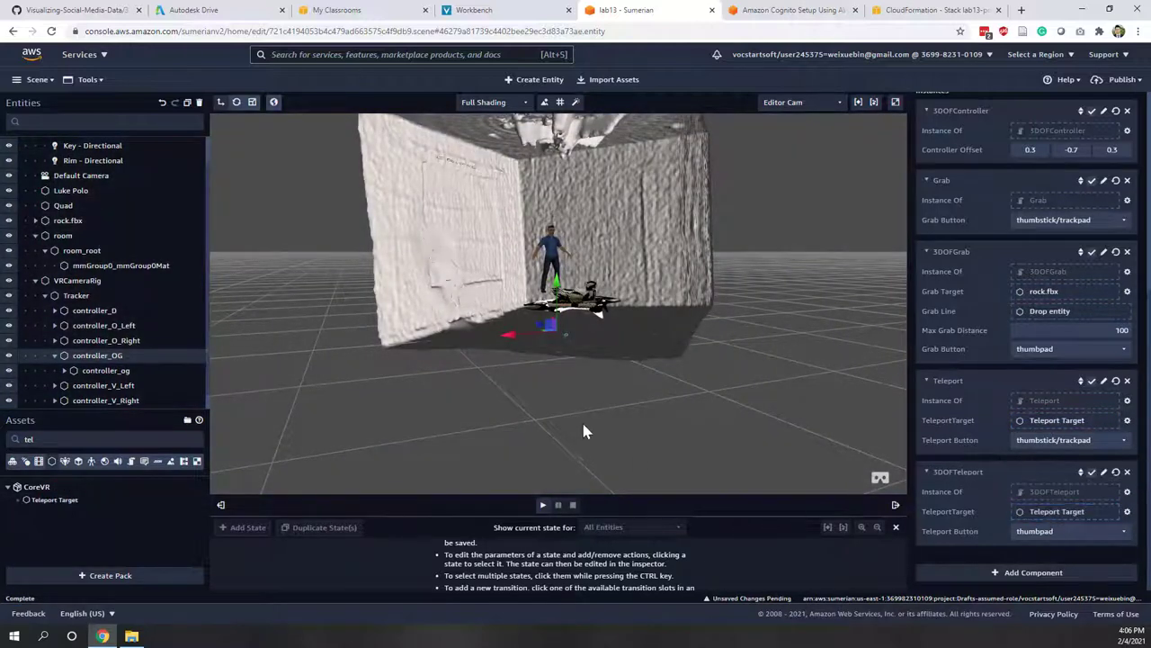
Clear the asset search and add the CoreVR Ground entity to the scene.
left_click_drag(566, 393, 590, 372)
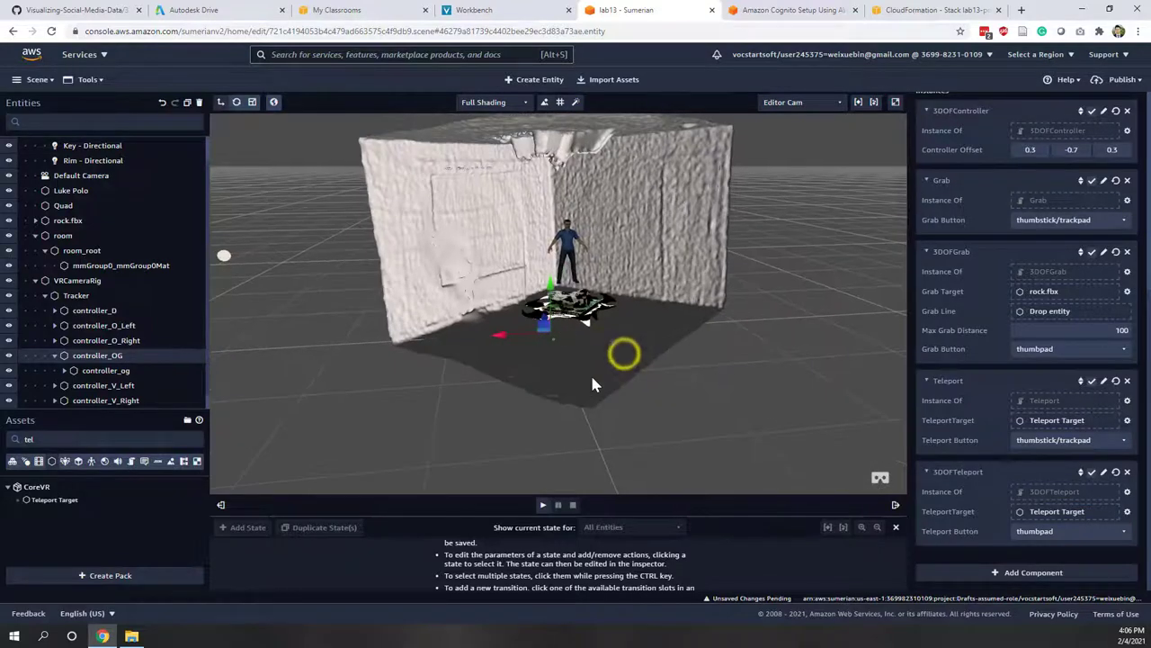
left_click(46, 438)
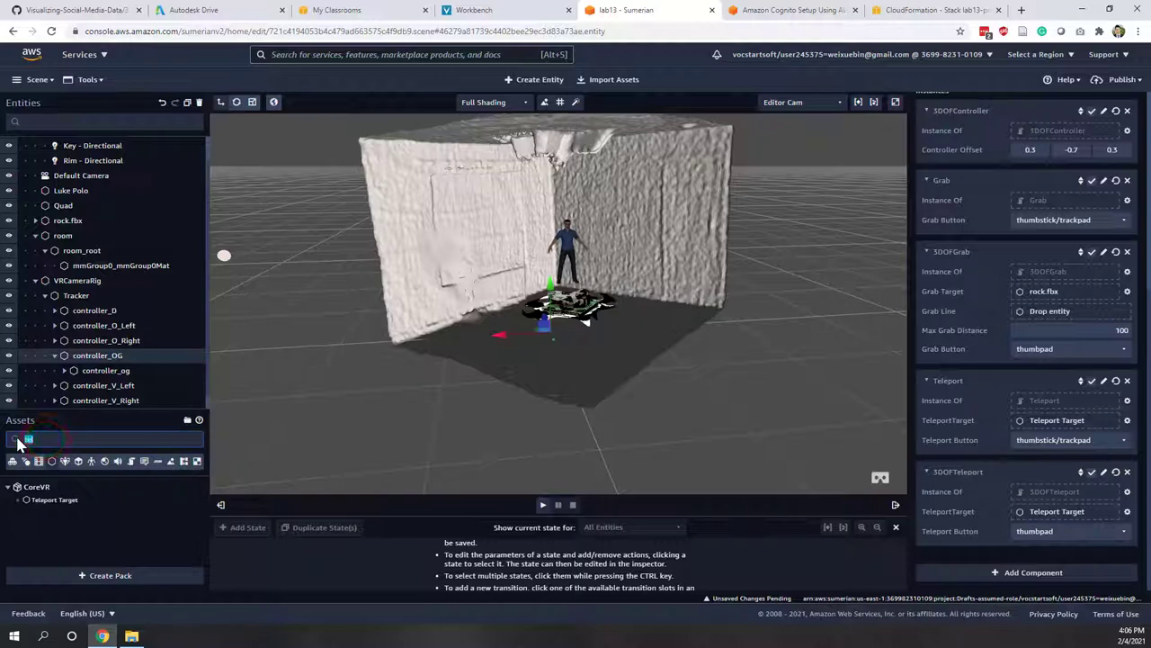
key("BackSpace")
key("BackSpace")
key("BackSpace")
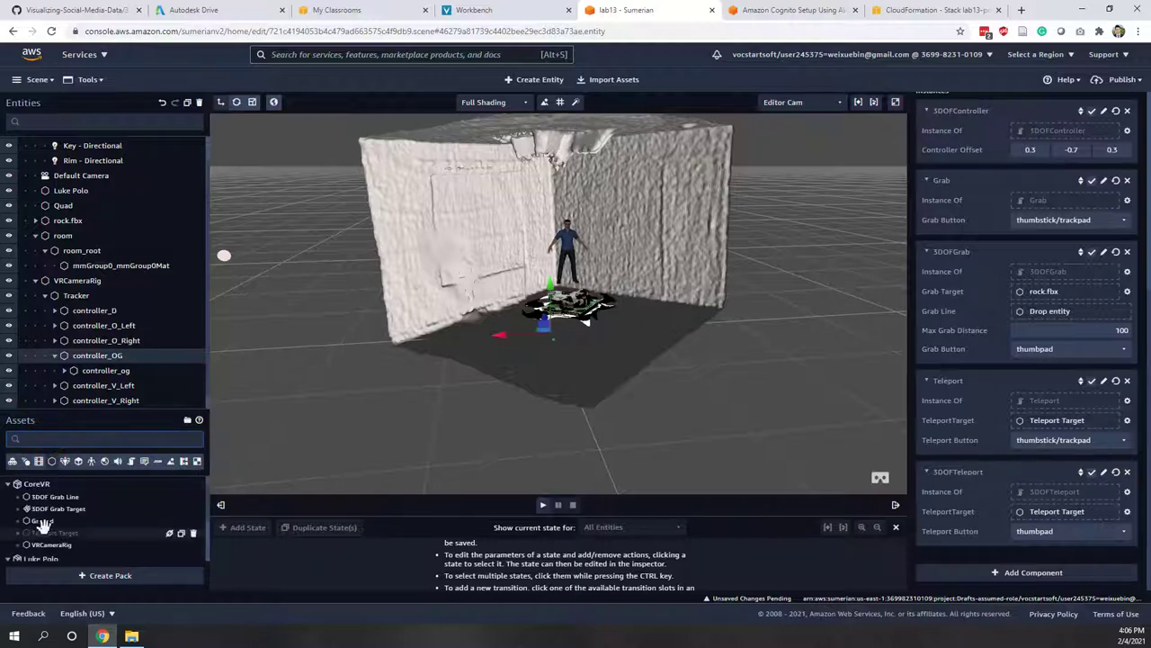
left_click_drag(57, 522, 528, 420)
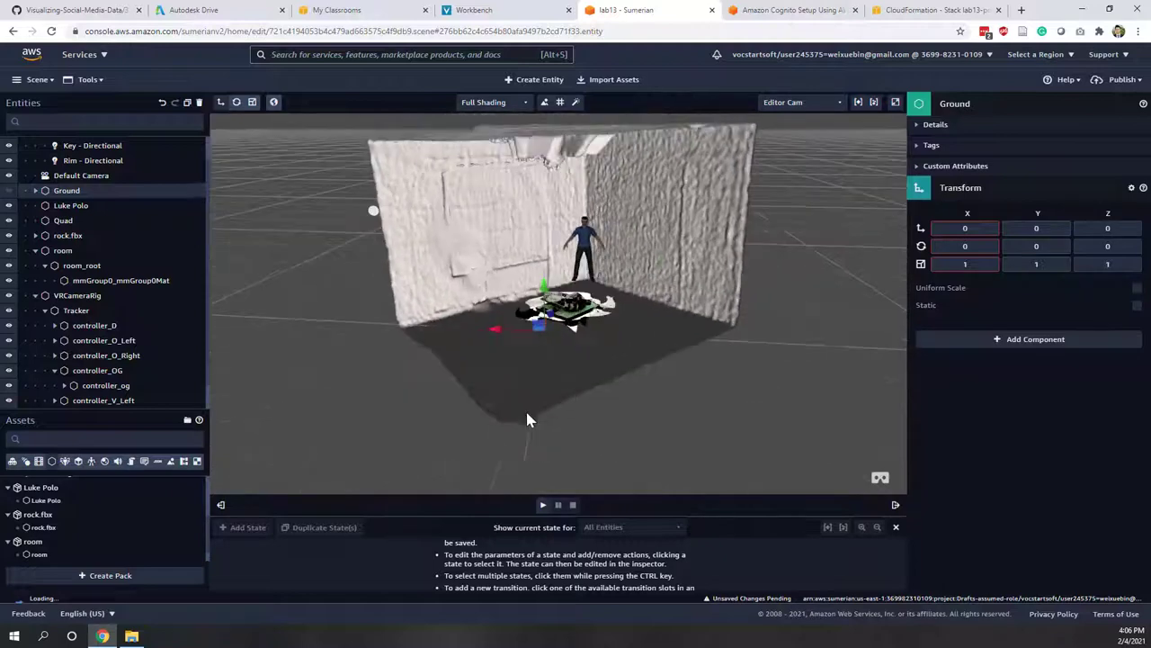
Expand the Ground entity and select its Ground Collider child to inspect the collider settings.
left_click(34, 190)
left_click(105, 206)
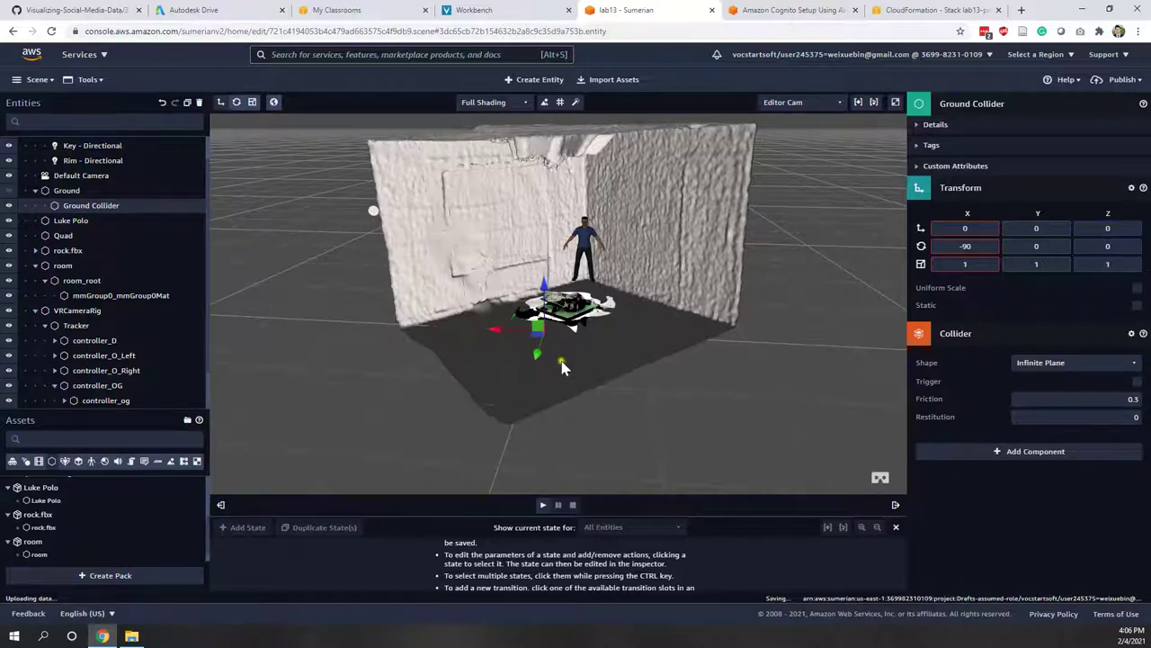
left_click_drag(562, 367, 615, 337)
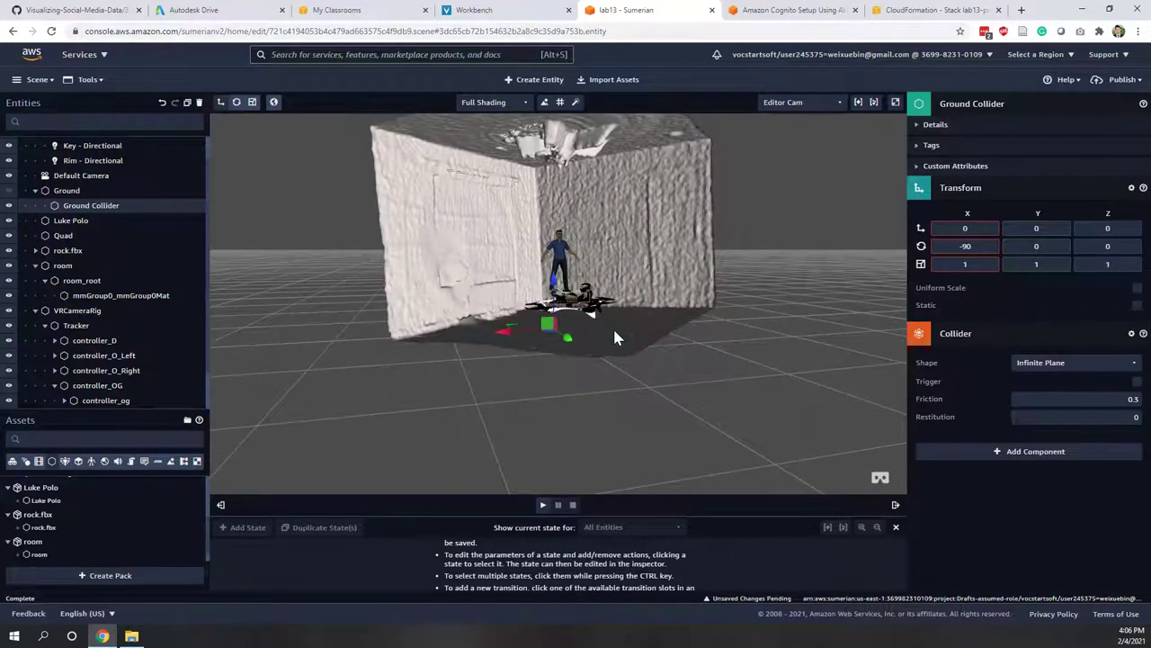
Save the scene, and play it to view the room, host and rock up close before stopping playback.
left_click(45, 81)
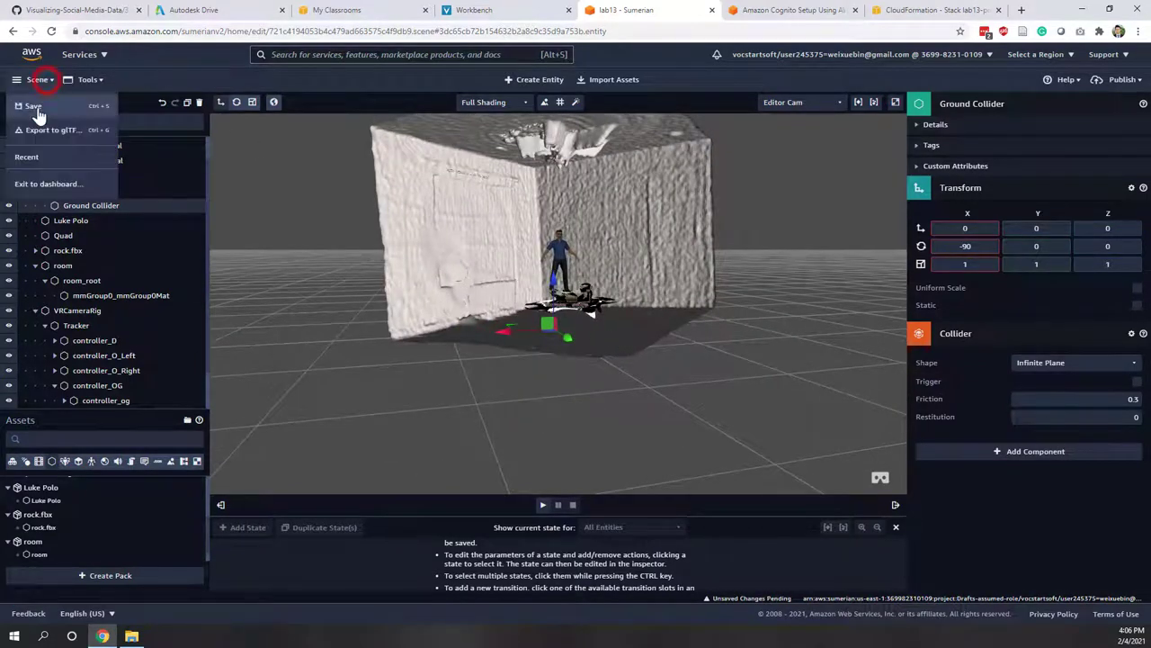
left_click(39, 107)
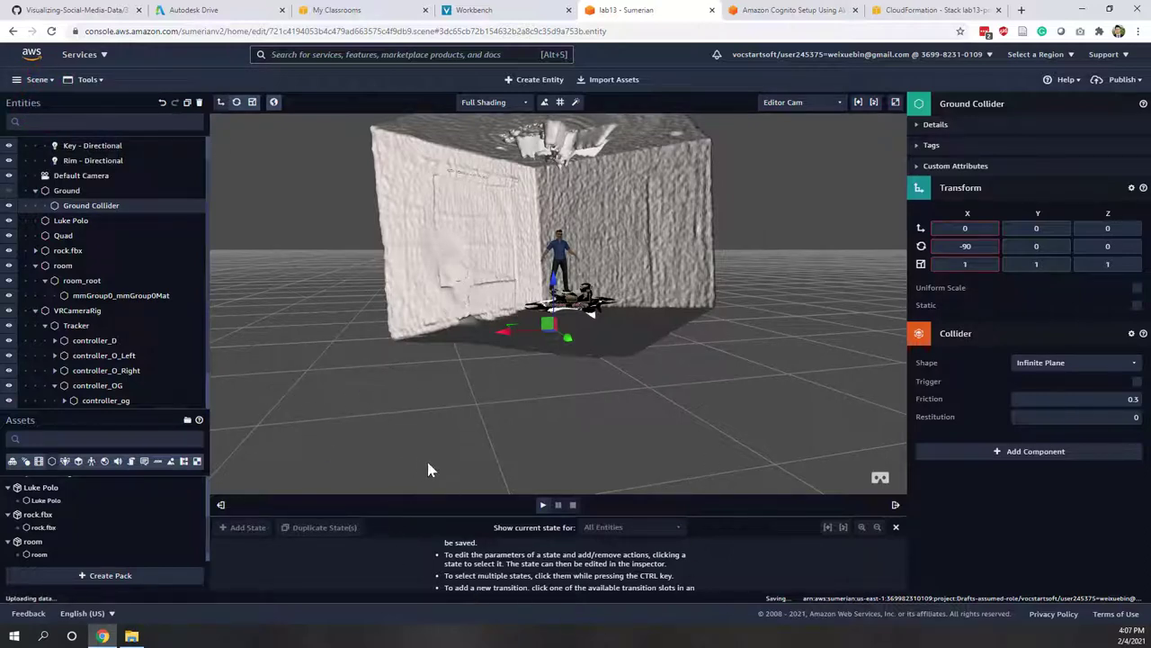
left_click(541, 506)
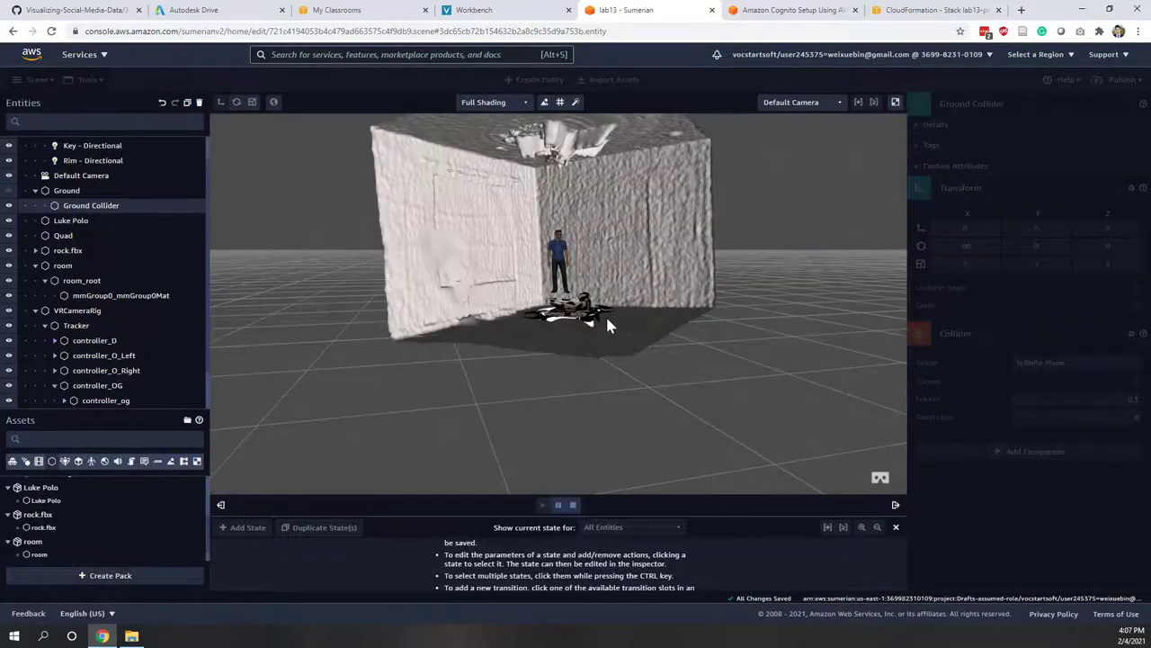
left_click_drag(607, 321, 567, 267)
scroll(567, 268, "up", 5)
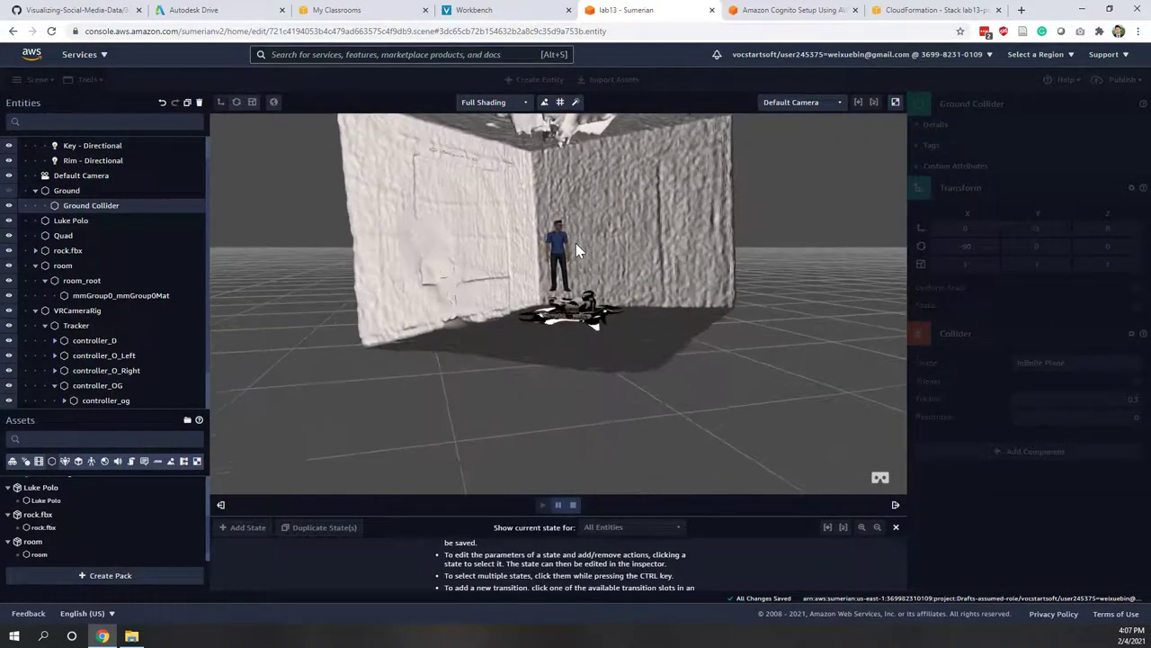
left_click_drag(593, 310, 646, 343)
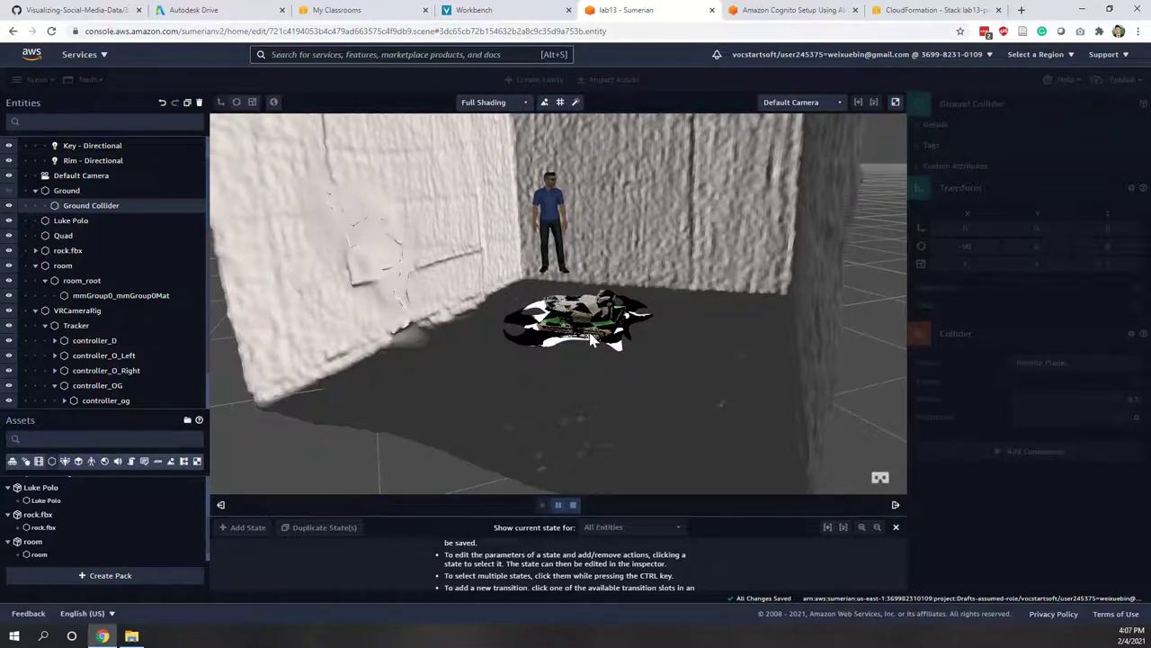
left_click_drag(634, 374, 582, 384)
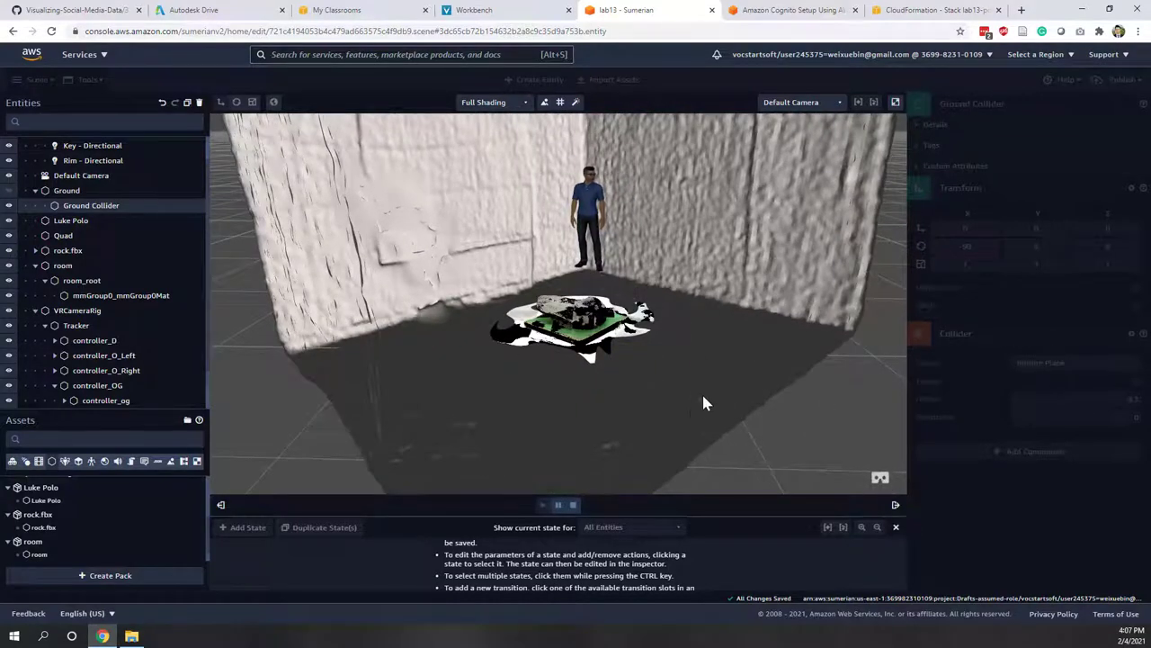
left_click(573, 506)
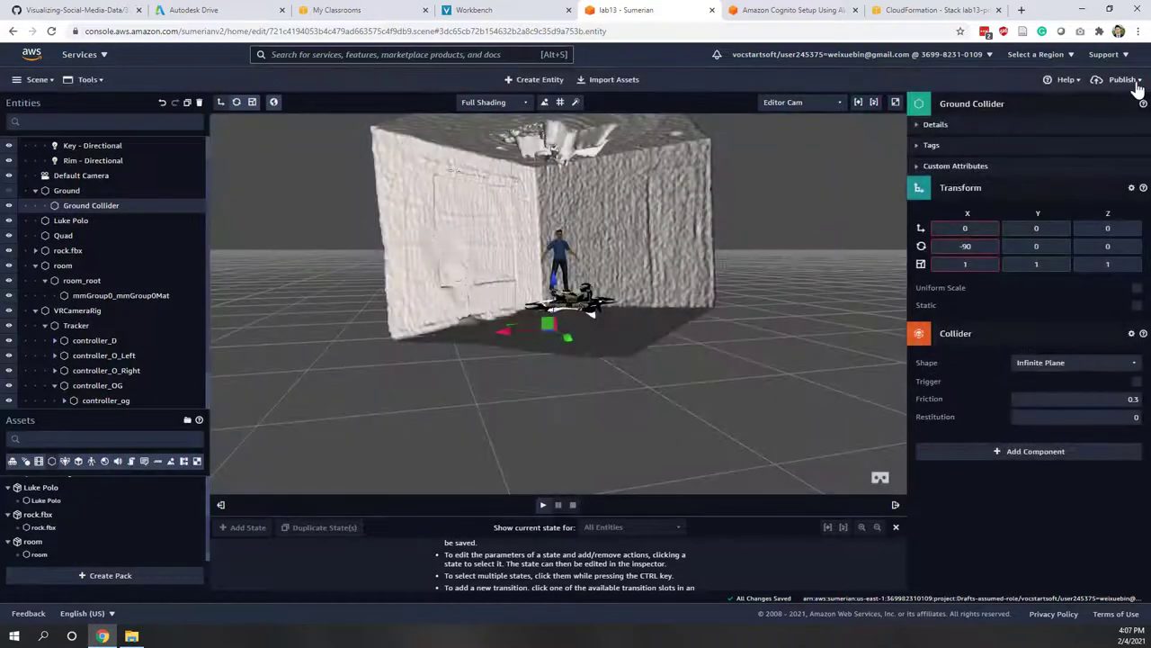
Publish the scene with a public link and copy that link.
left_click(1126, 80)
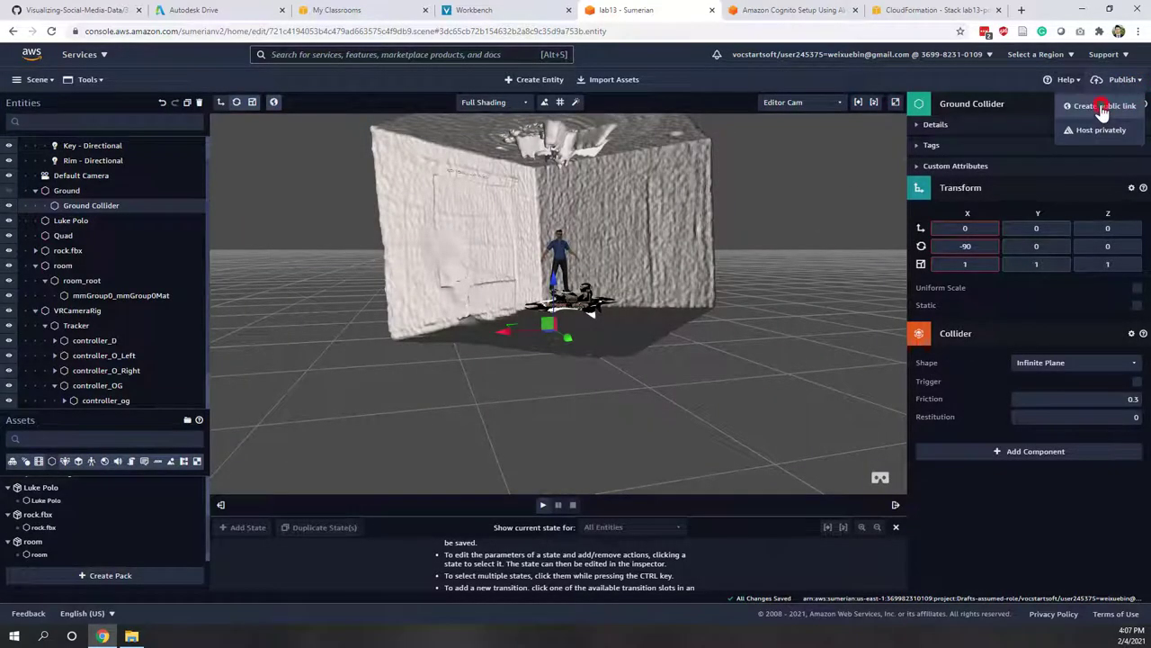
left_click(1102, 108)
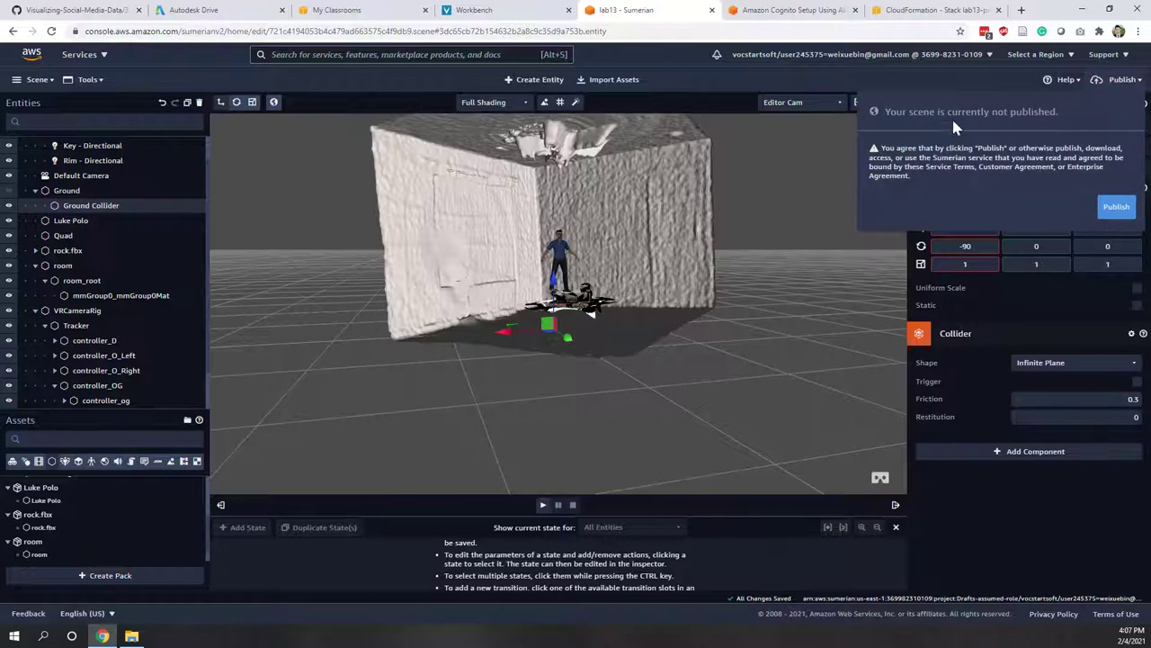
left_click(1114, 207)
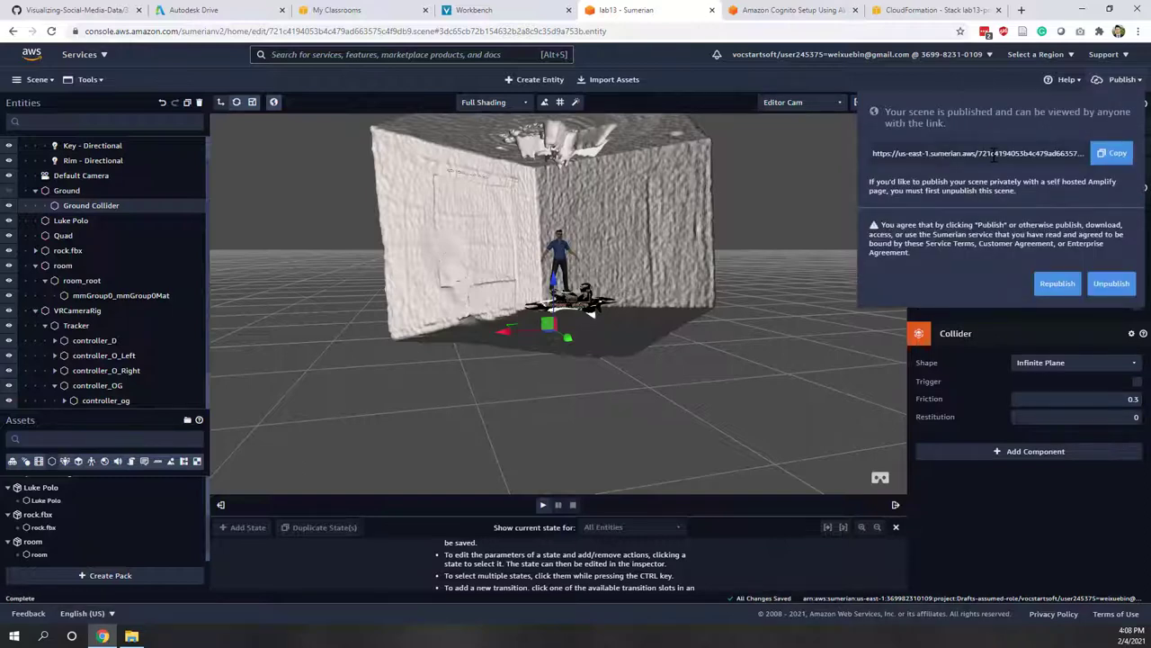
left_click(994, 153)
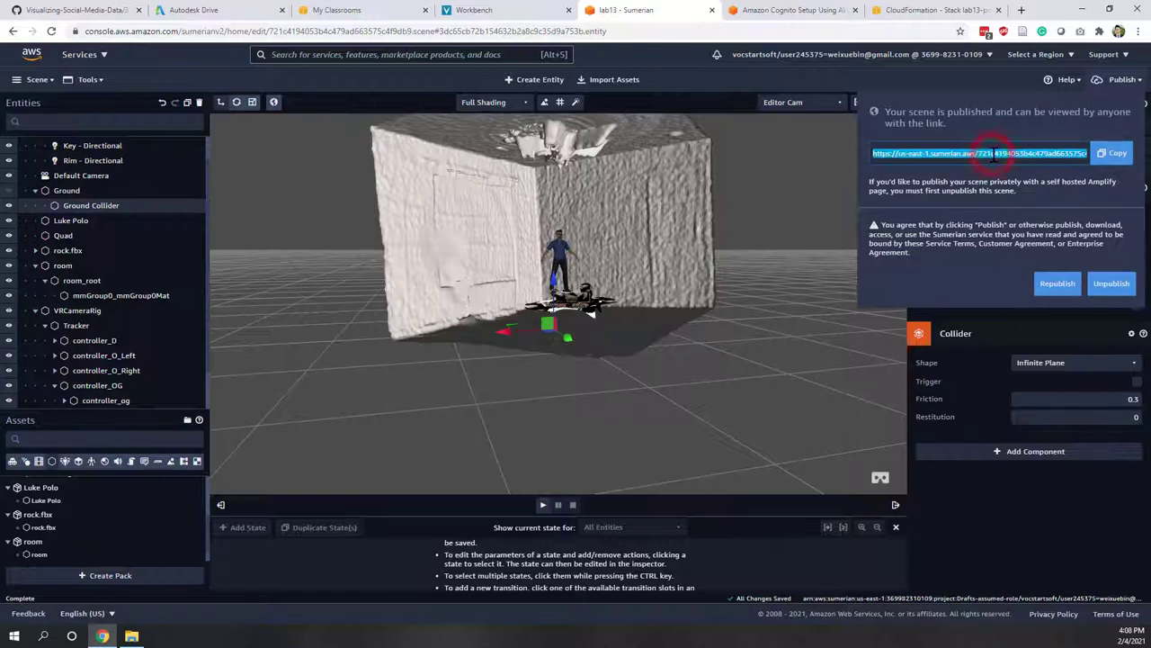
right_click(994, 154)
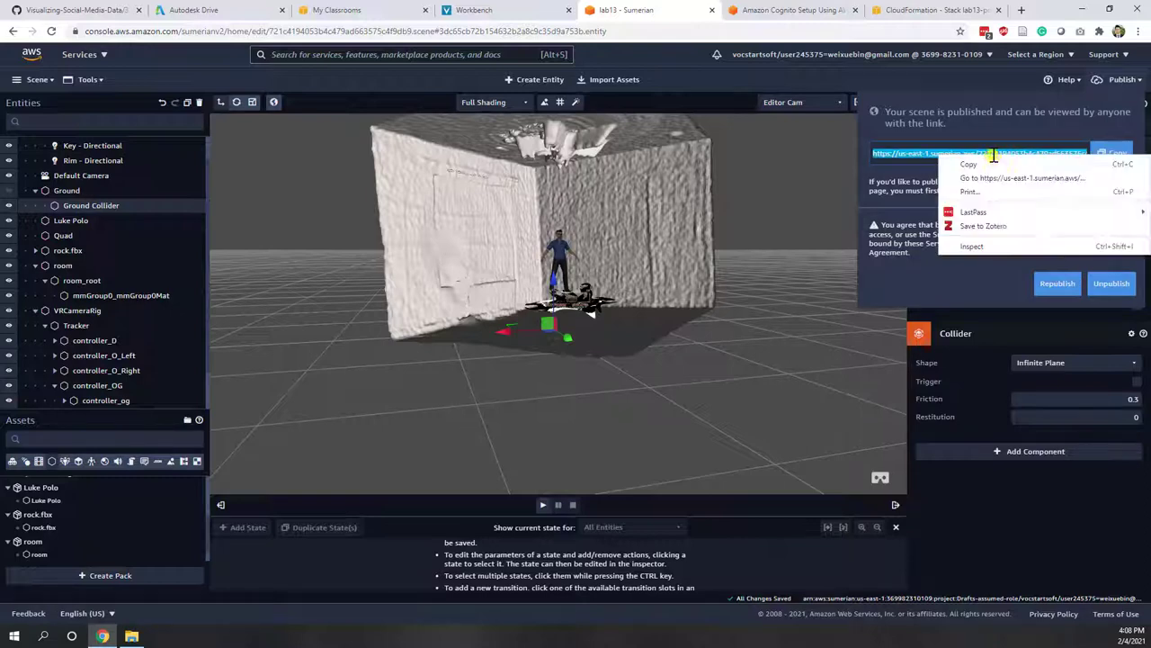
left_click(965, 165)
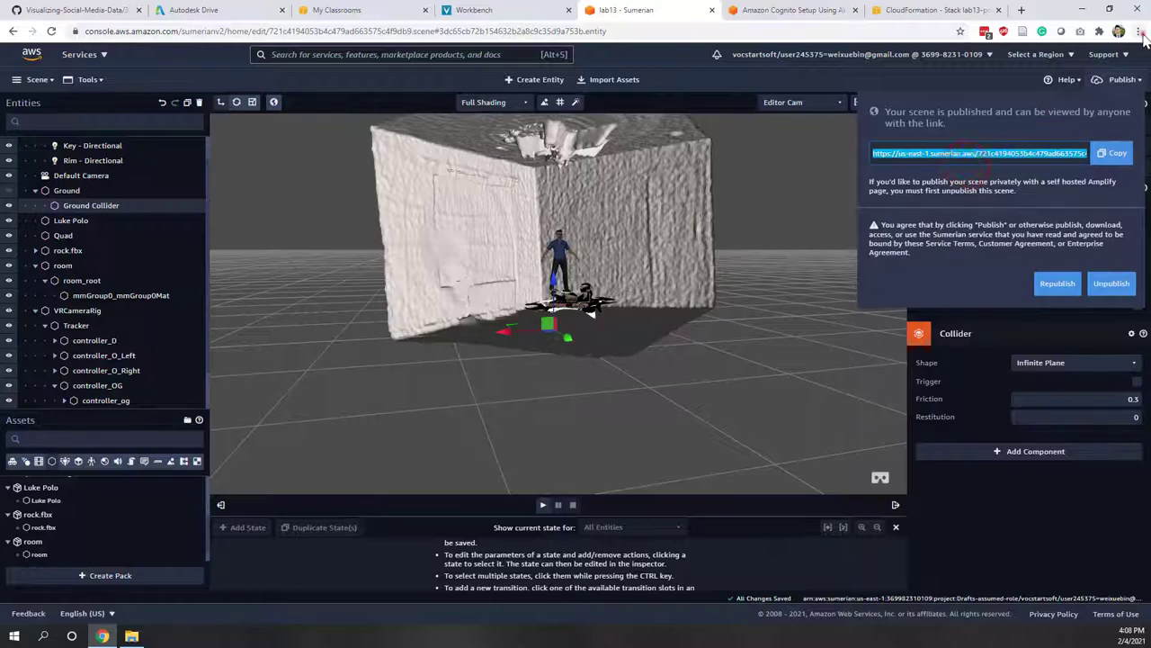
Open a new incognito browser window and load the copied public link of the scene.
left_click(1138, 31)
left_click(1087, 76)
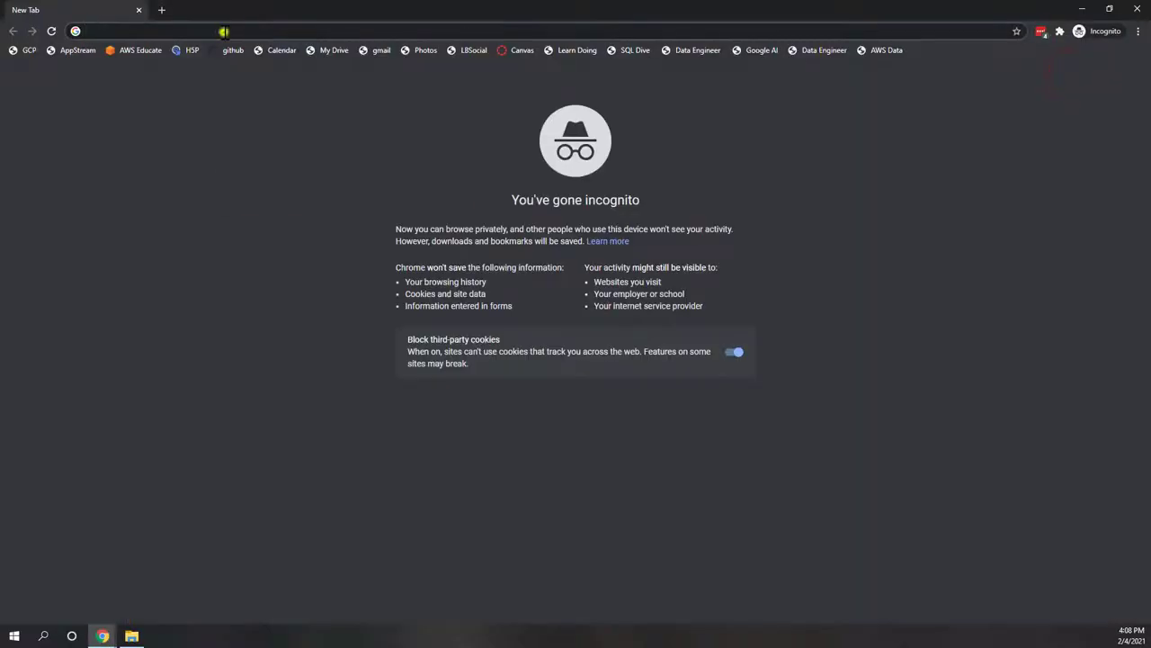
right_click(223, 31)
left_click(274, 129)
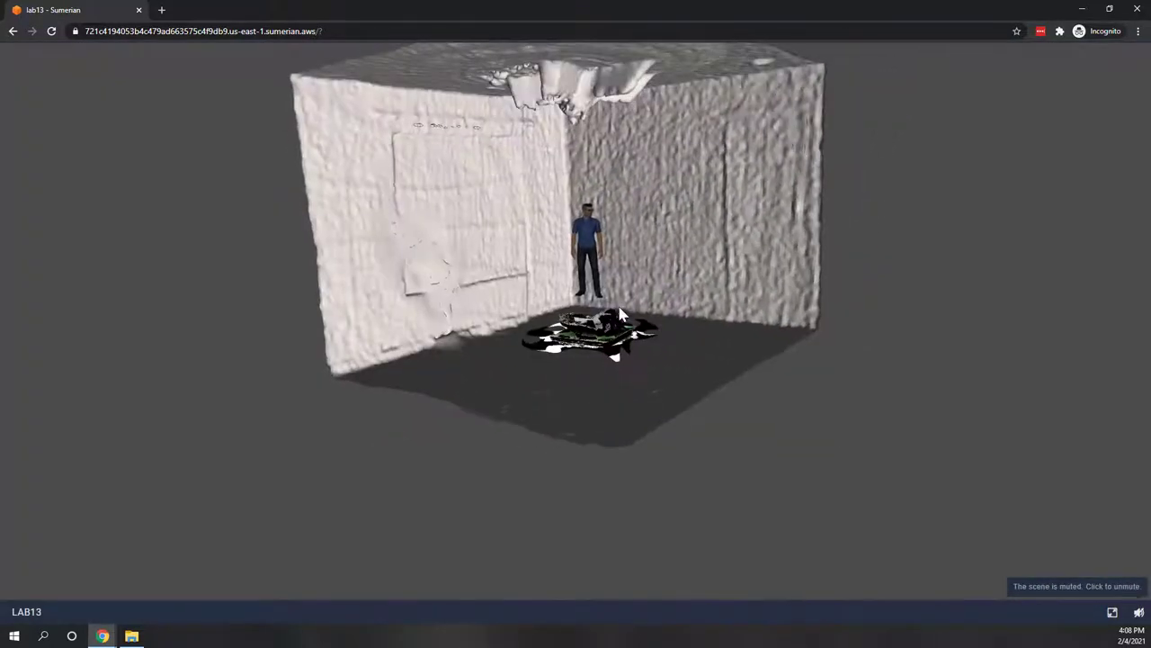
Unmute the published scene and inspect the room, rock and host from several angles.
left_click(673, 273)
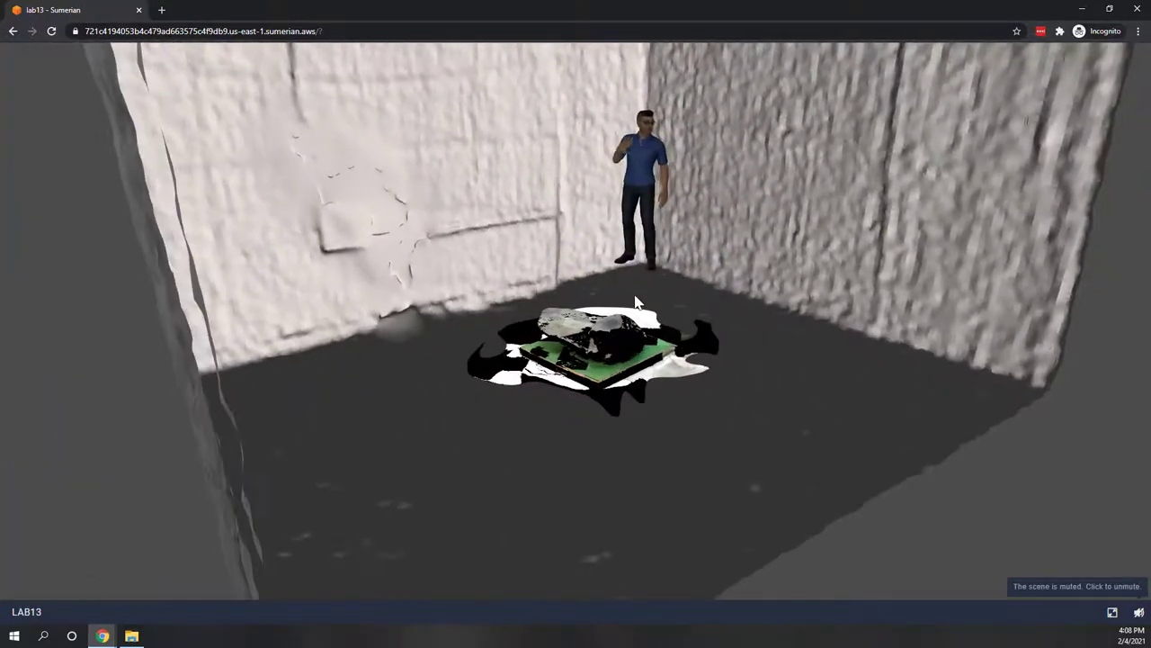
left_click_drag(635, 302, 931, 531)
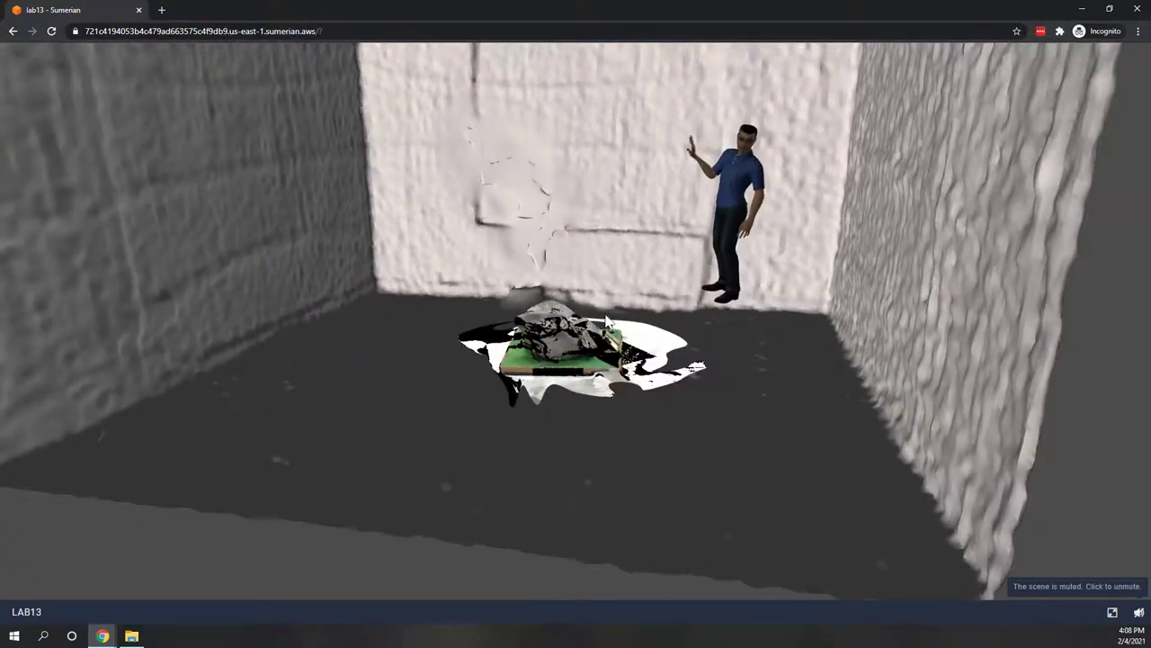
left_click(1139, 612)
mouse_move(432, 393)
left_mouse_down()
mouse_move(661, 424)
mouse_move(612, 385)
mouse_move(572, 382)
left_mouse_up()
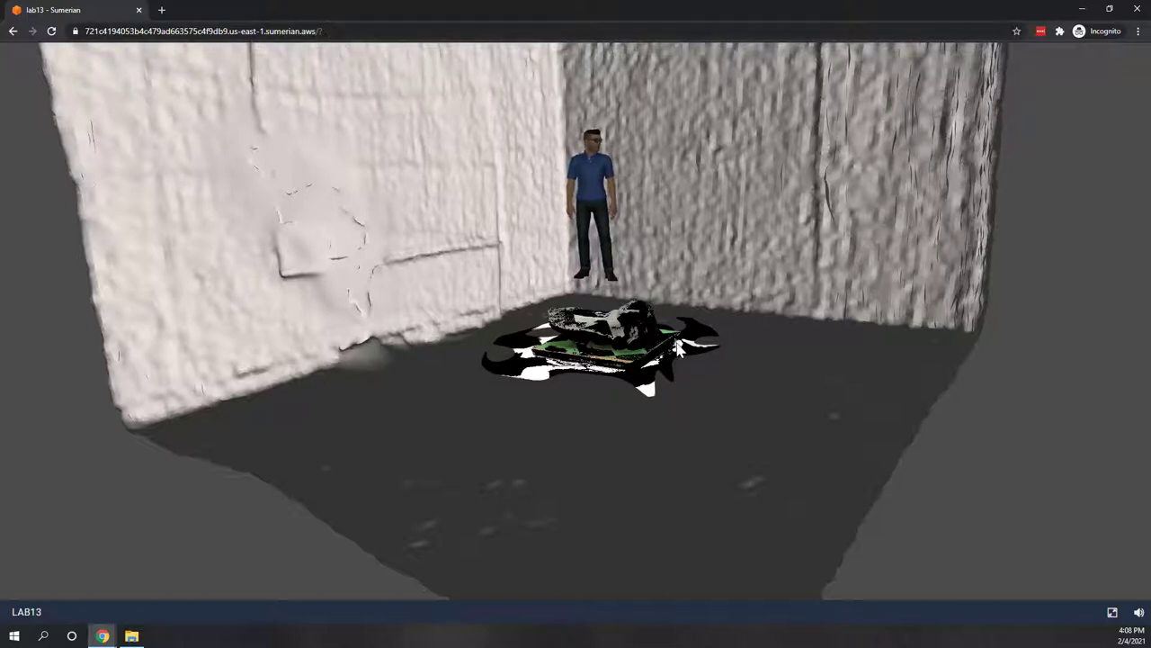
left_click_drag(504, 351, 509, 375)
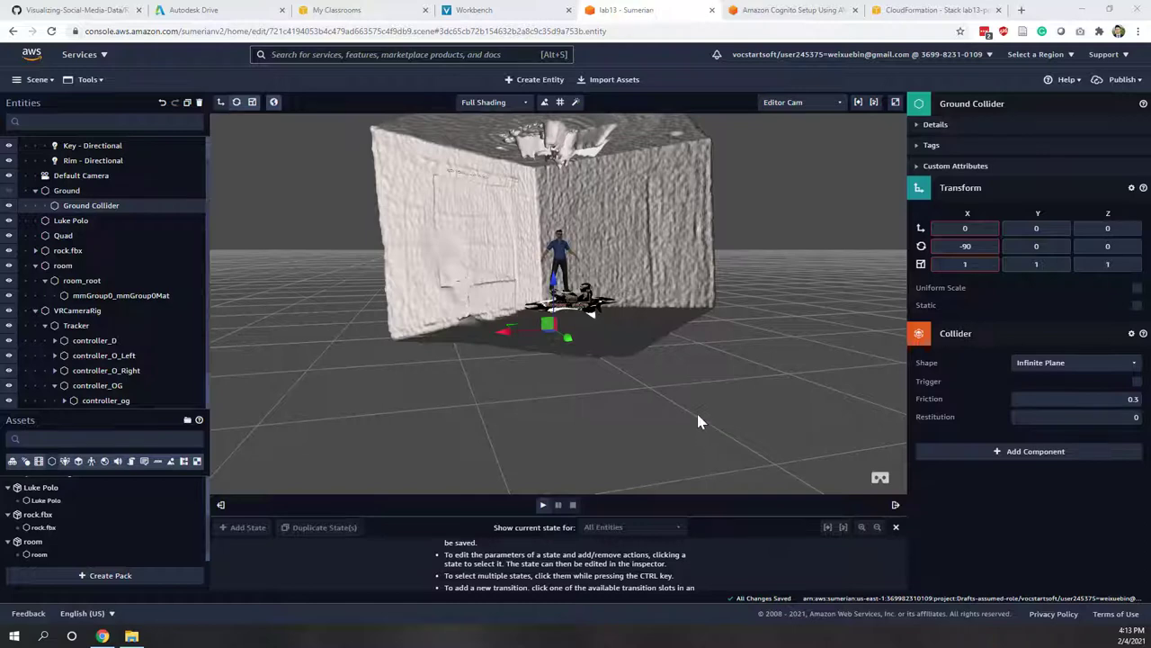
Set the Teleport Button to trigger for both the Teleport and 3DOFTeleport scripts of controller_OG.
left_click(108, 386)
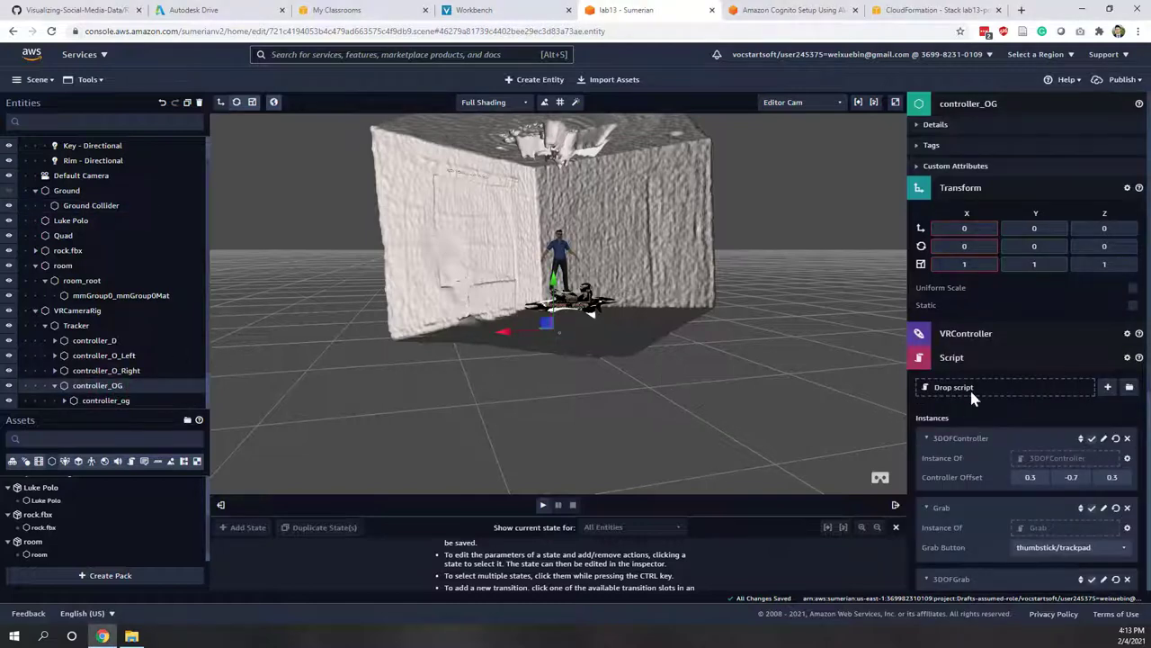
scroll(1009, 397, "down", 4)
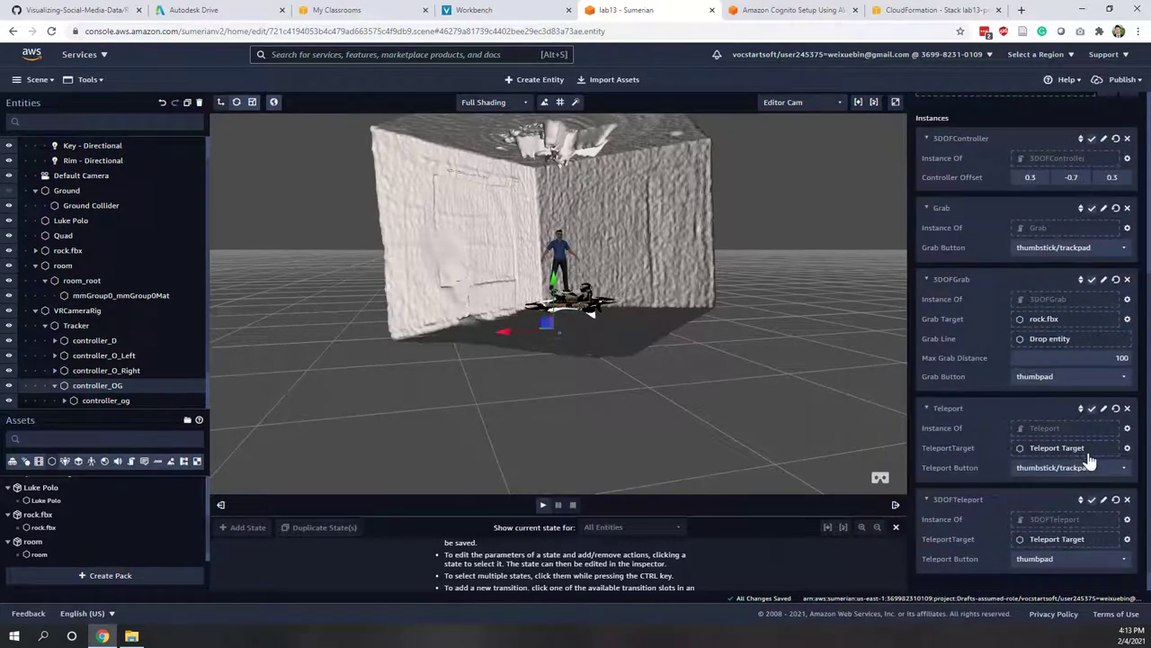
left_click(1067, 469)
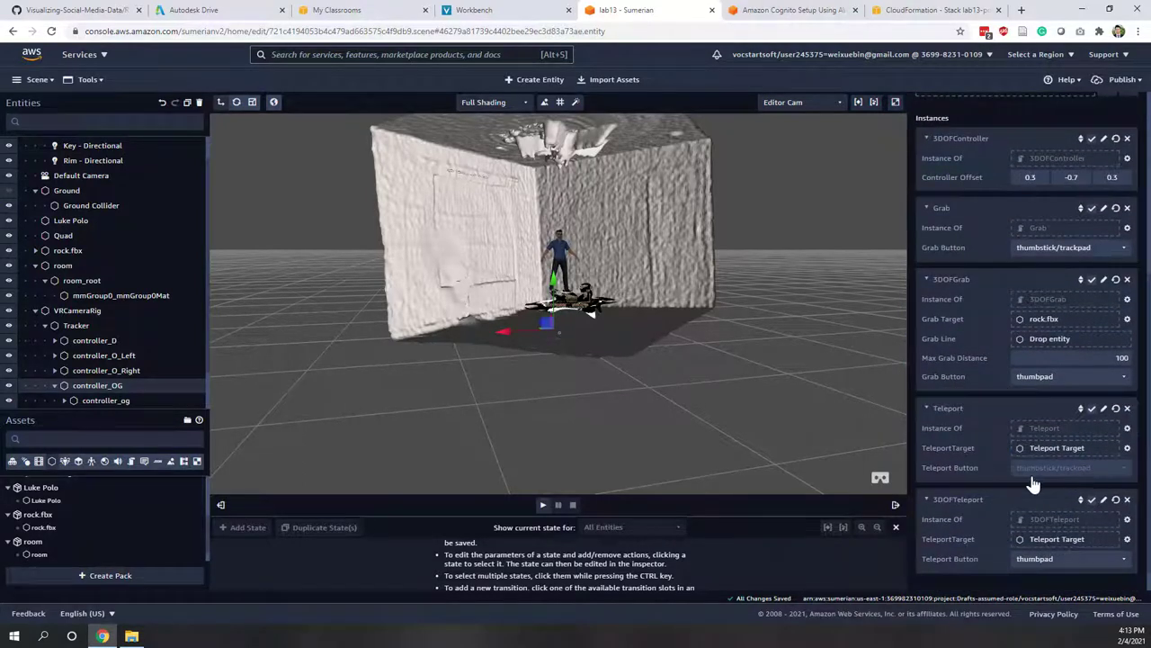
left_click(1074, 475)
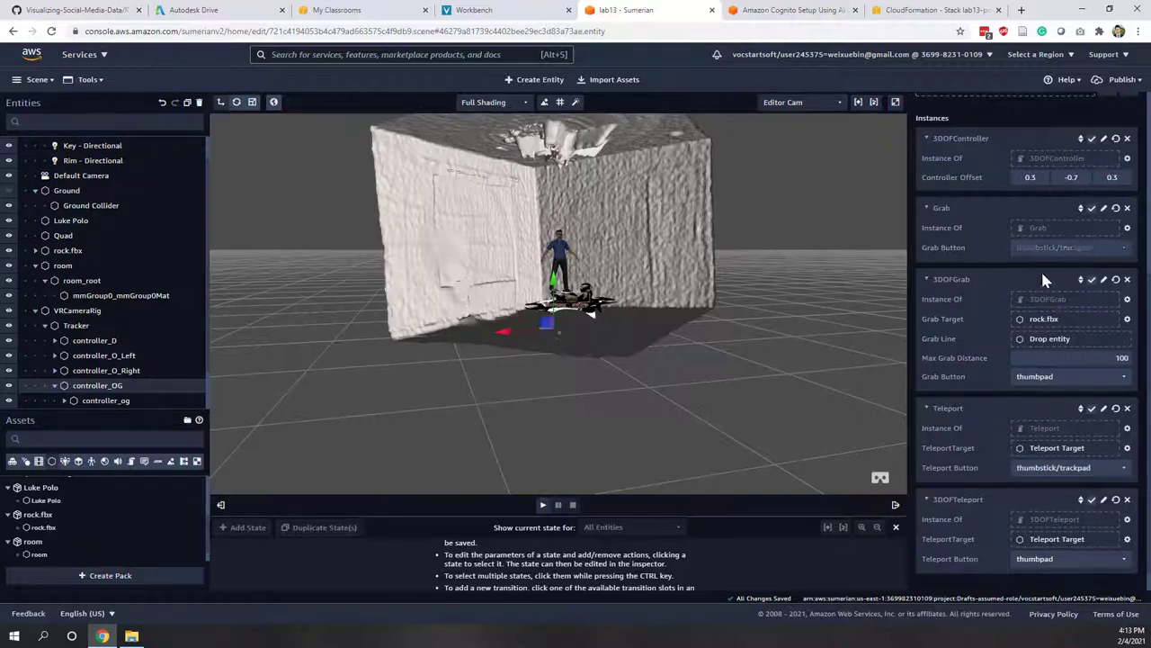
left_click(1062, 477)
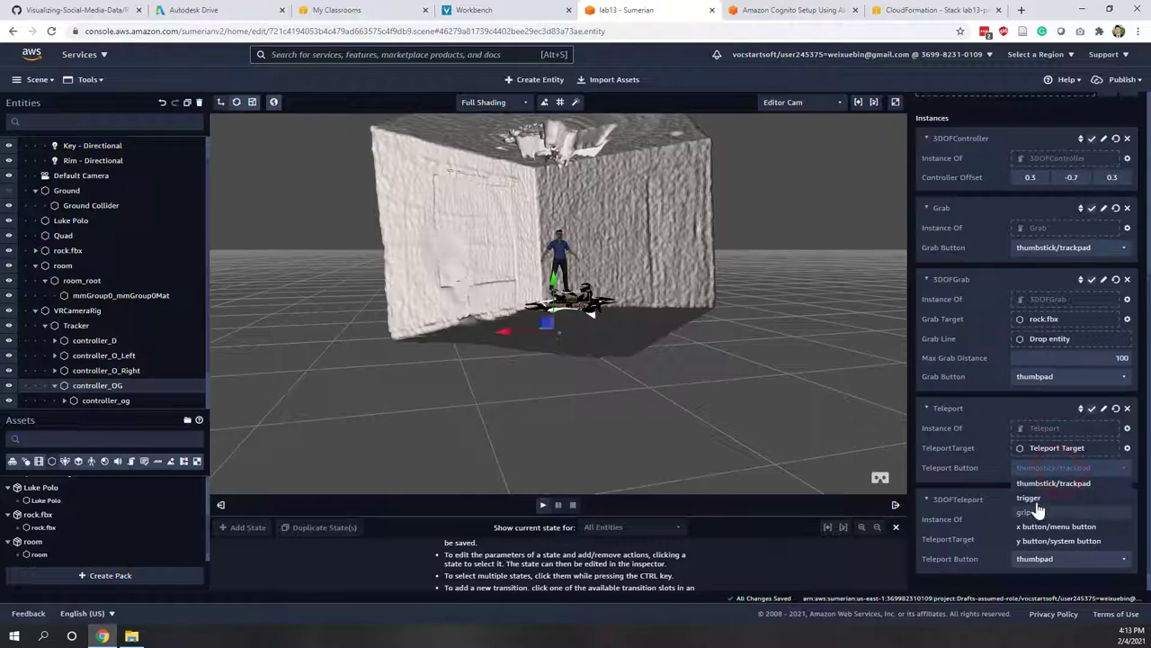
left_click(1036, 500)
left_click(1039, 559)
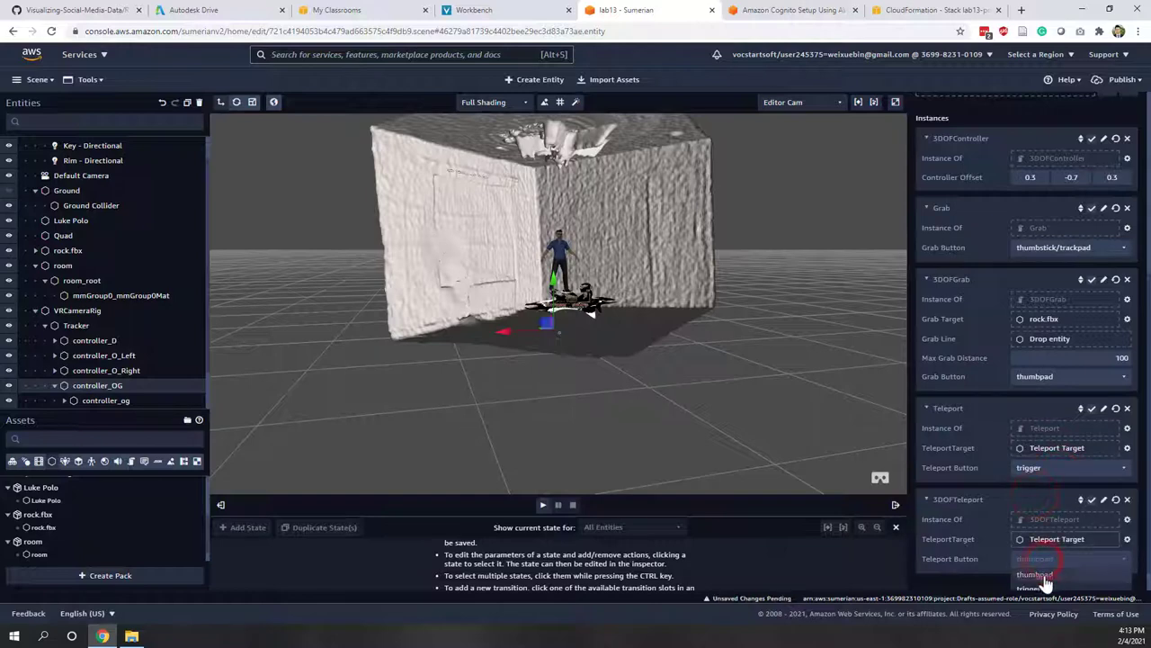
left_click(1030, 576)
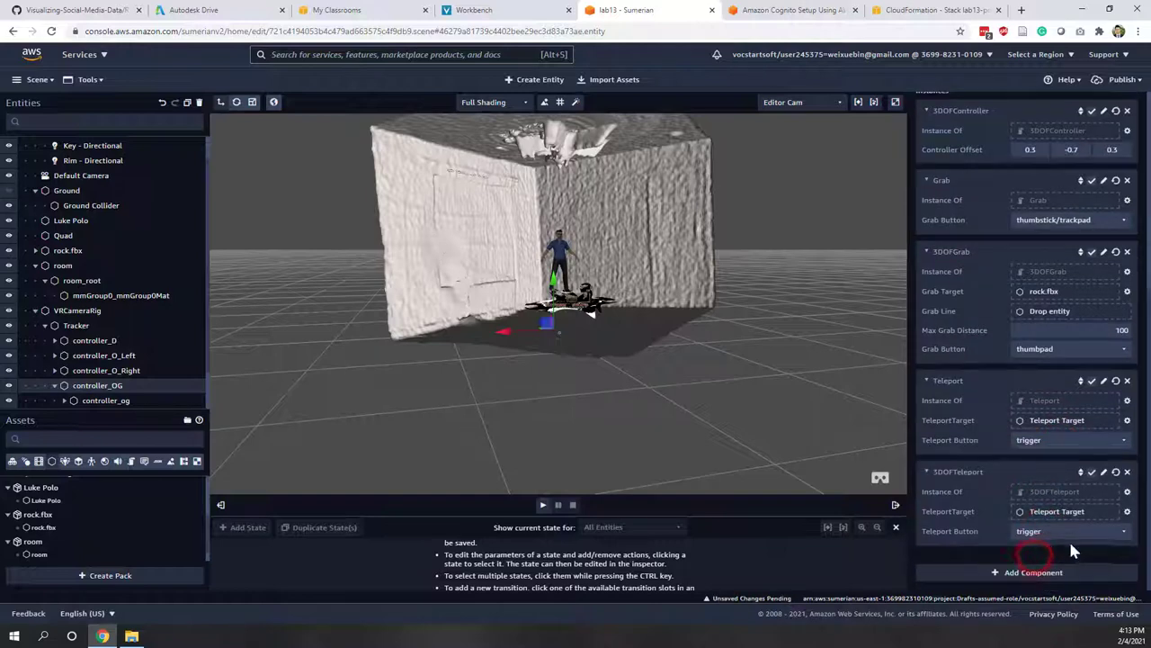
Republish the scene to its public link with the changed controller settings.
left_click(1046, 350)
scroll(993, 263, "up", 3)
scroll(992, 262, "up", 1)
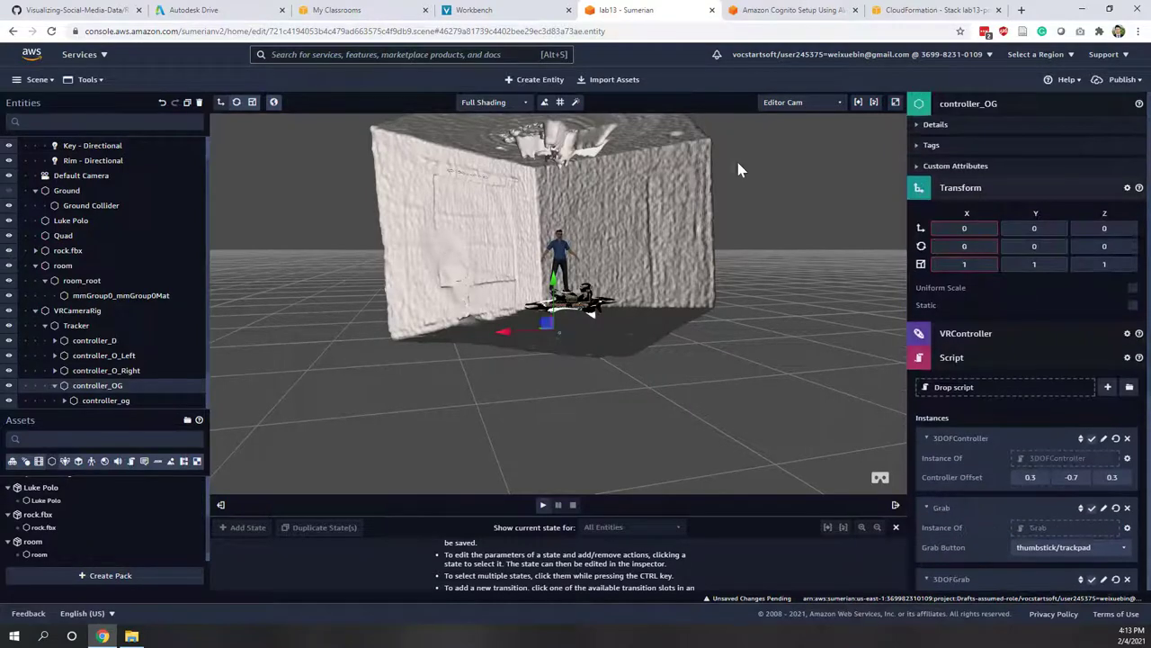
left_click(1125, 80)
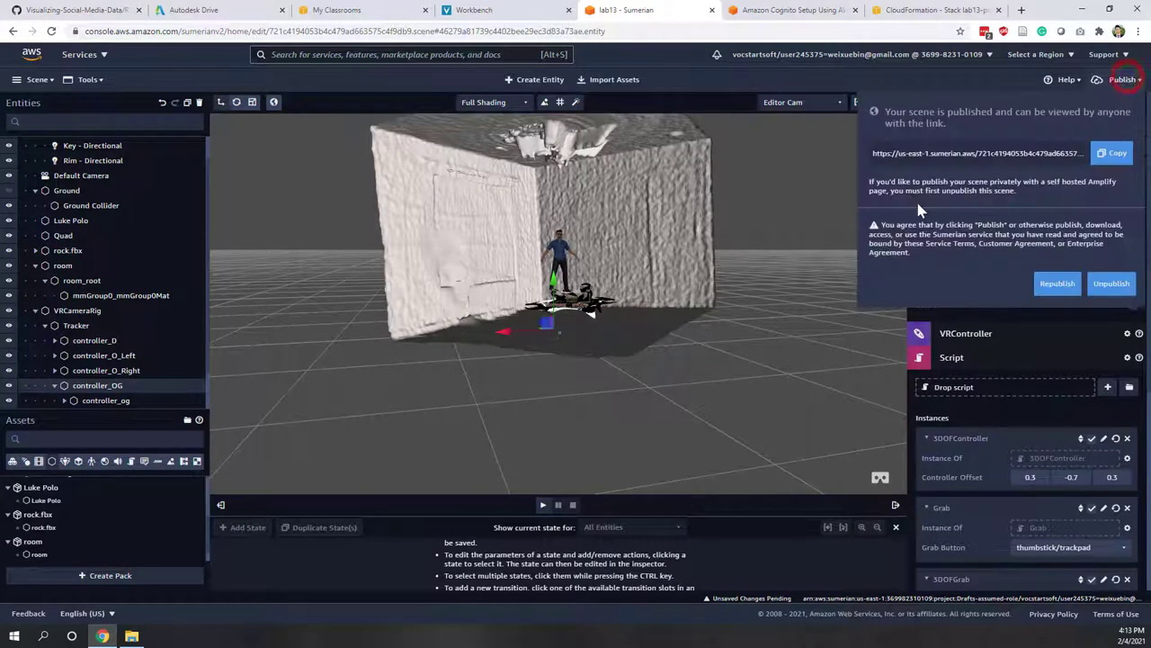
left_click(1058, 284)
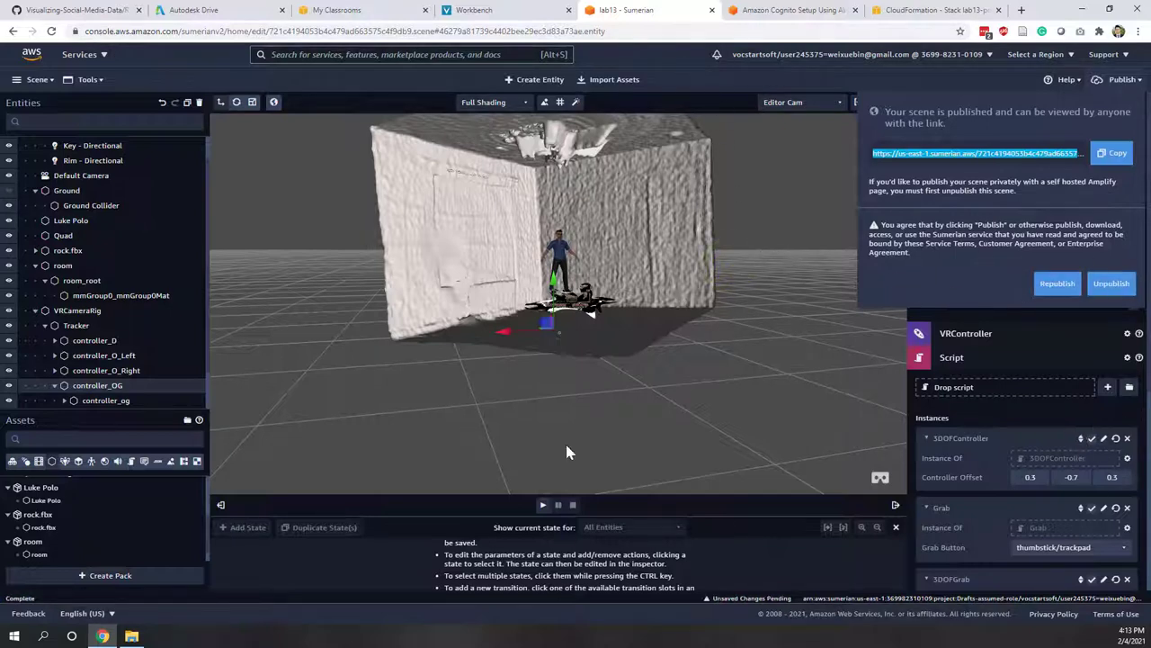
left_click(1123, 79)
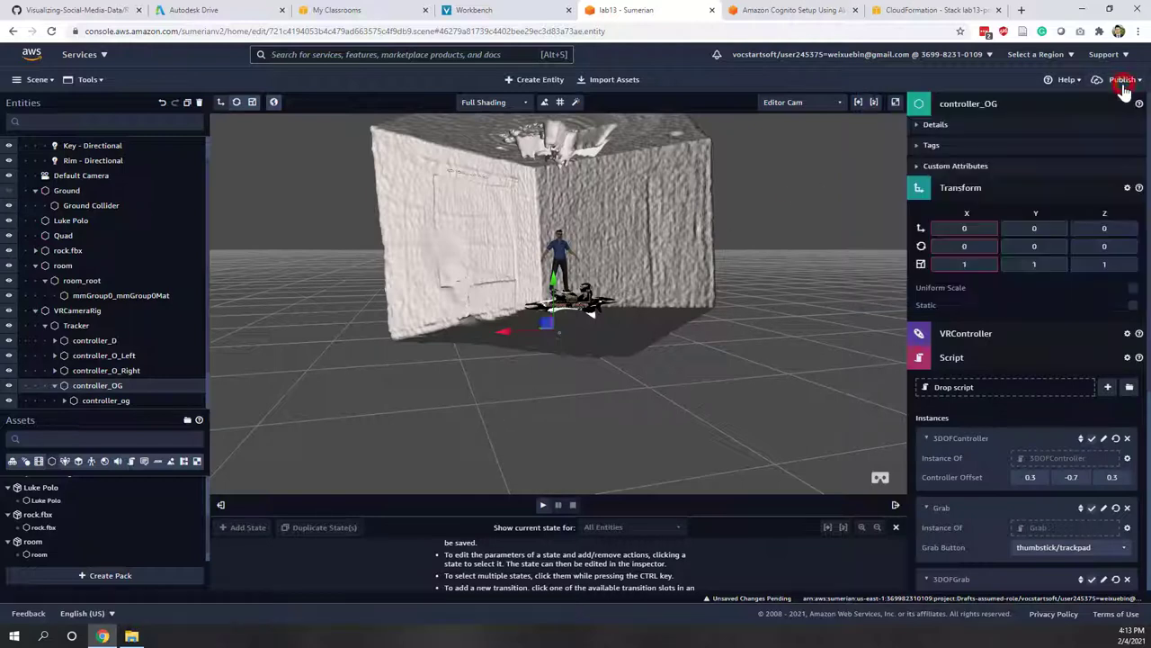
left_click_drag(15, 481, 111, 386)
scroll(113, 377, "down", 1)
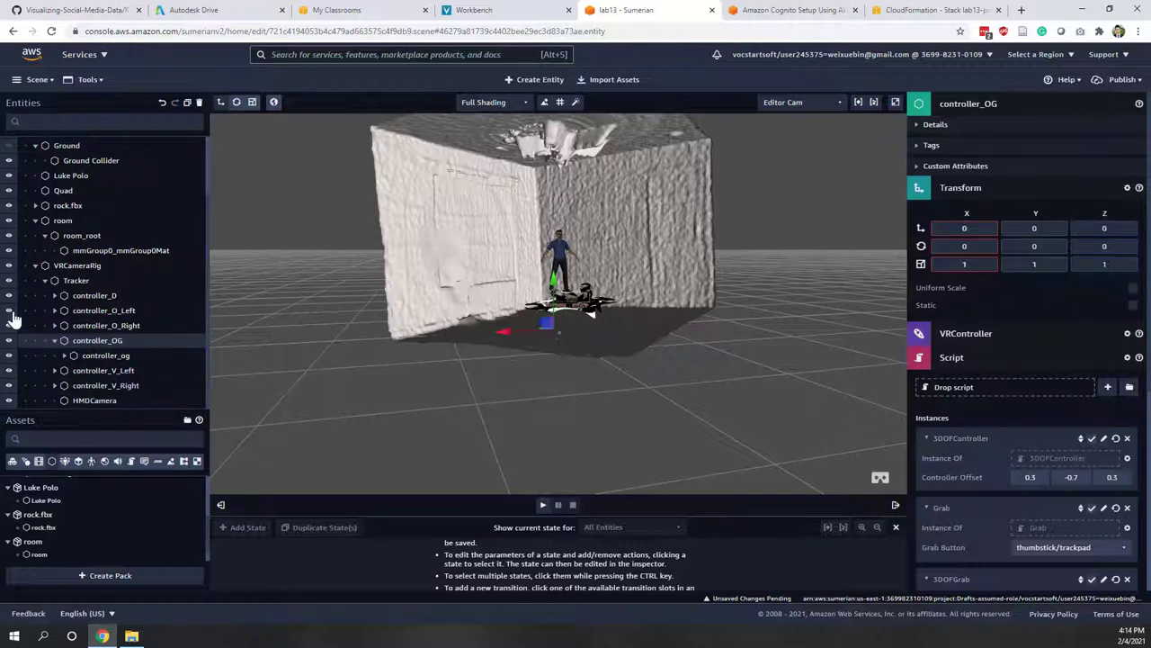
left_click_drag(85, 300, 92, 298)
left_click_drag(124, 306, 226, 298)
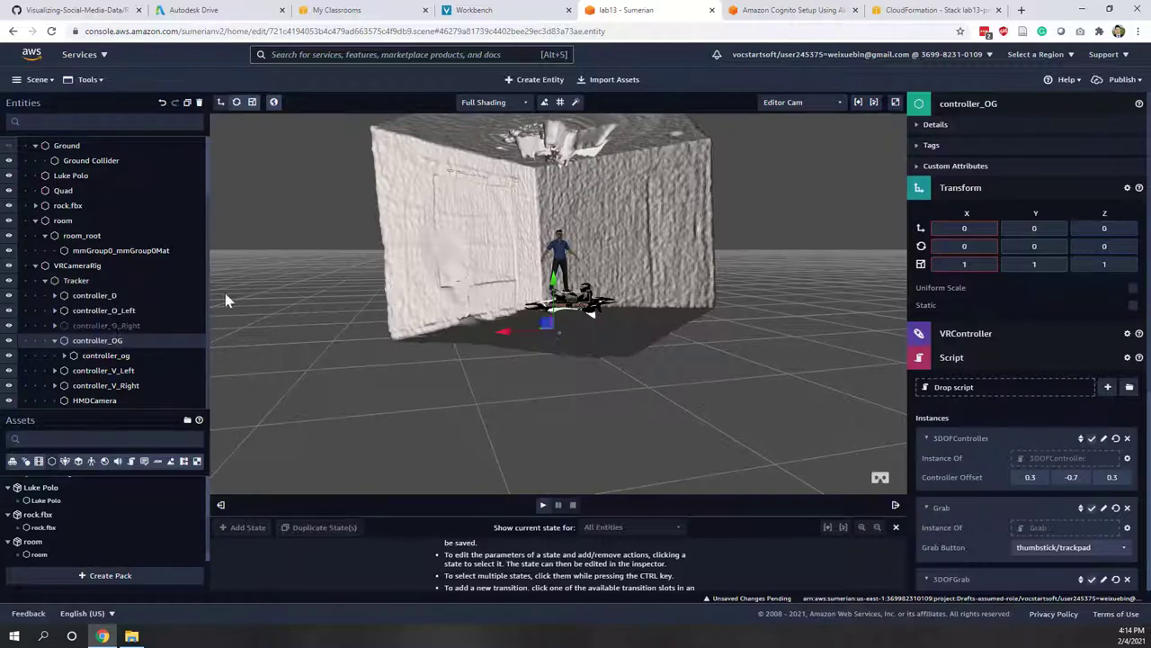